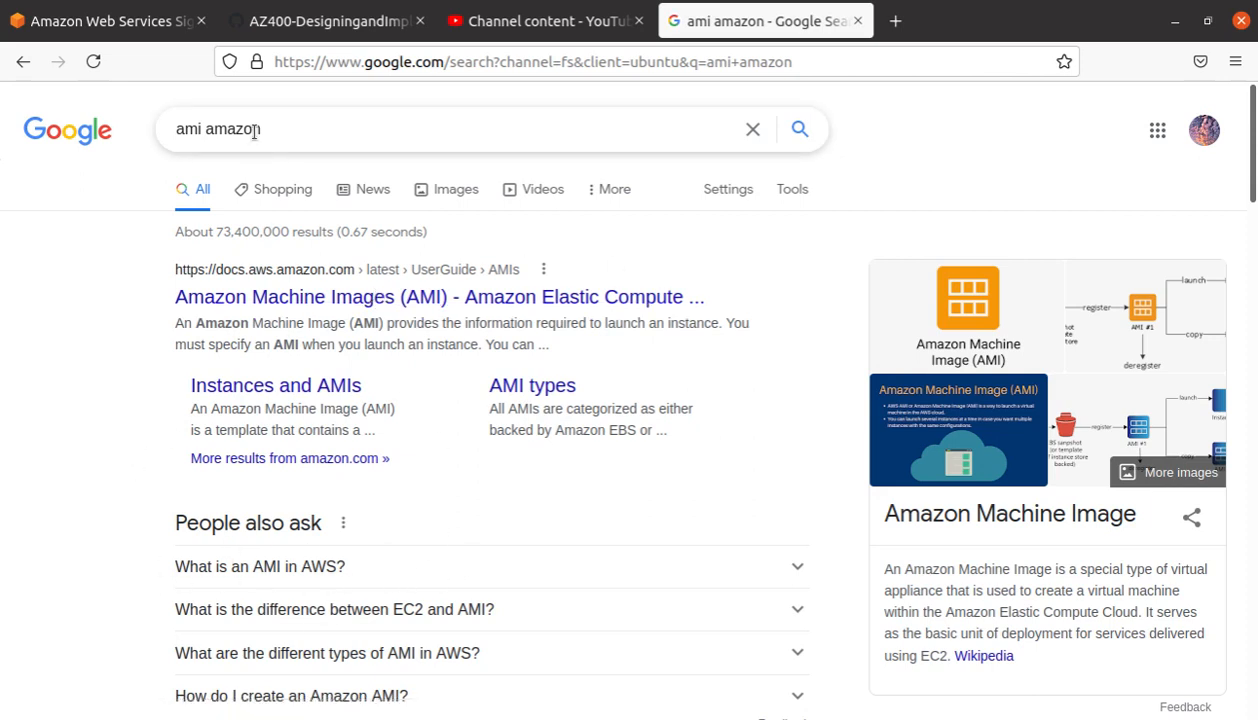
Step: In the 'ami amazon' results, expand 'What is an AMI in AWS?' and highlight the Amazon Machine Image definition
drag(258, 129, 98, 125)
click(375, 567)
scroll(149, 512, down, 3)
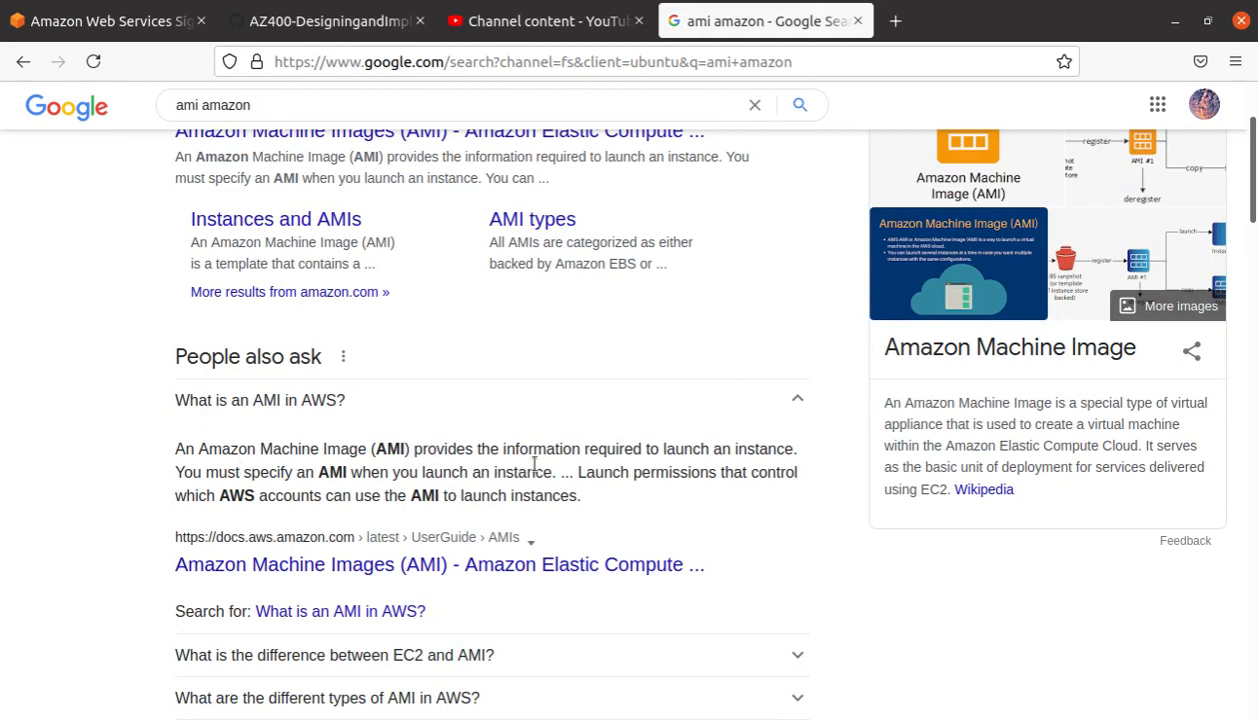
drag(795, 451, 176, 449)
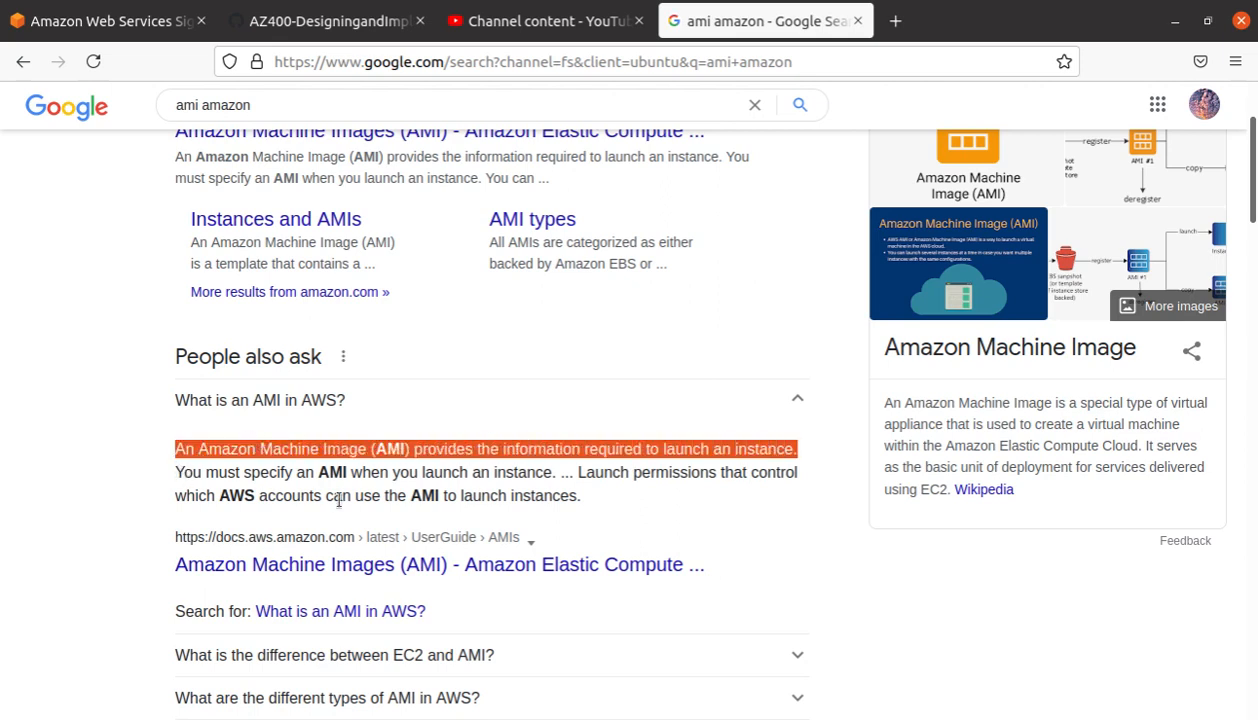
drag(555, 472, 130, 484)
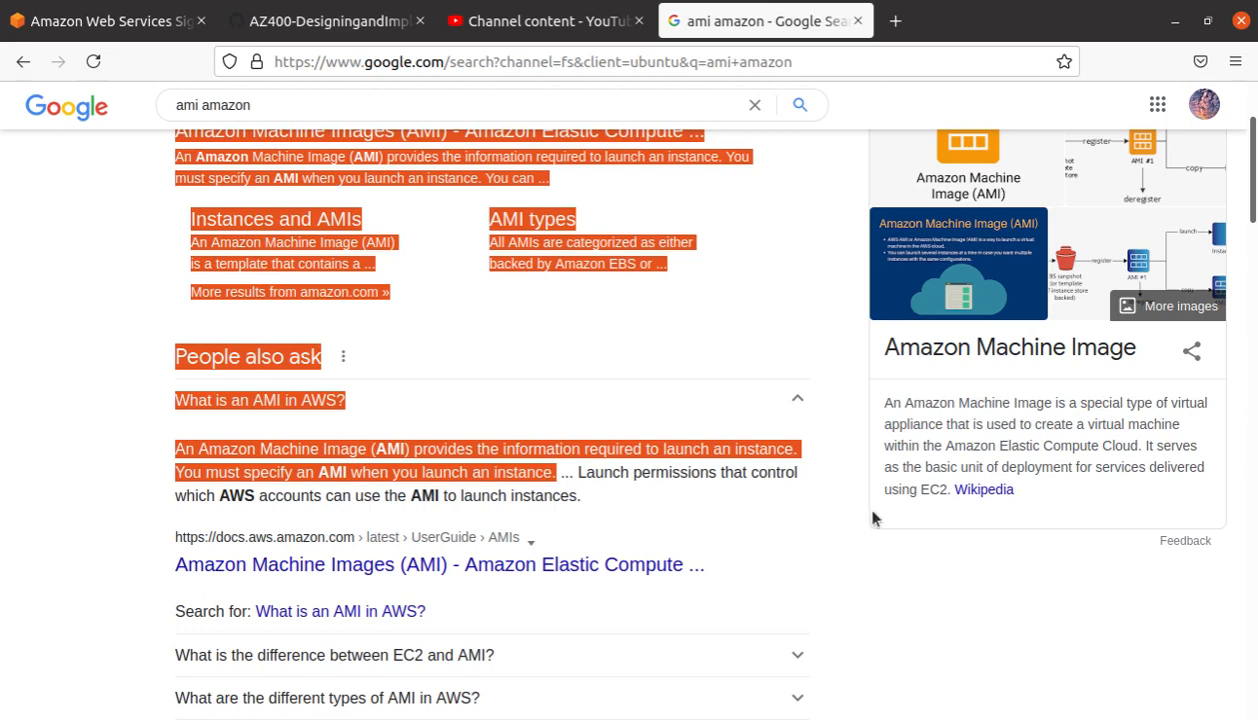
scroll(784, 383, up, 2)
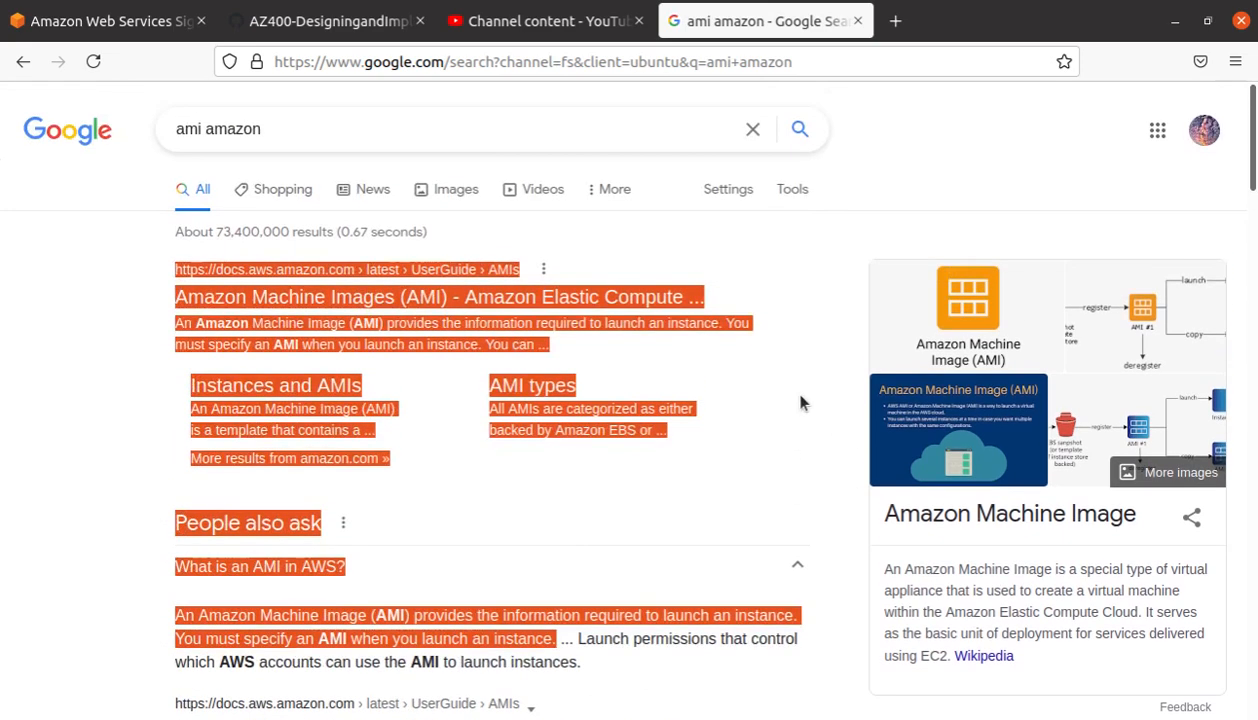
Step: On the AWS sign-in tab, choose to sign in as an IAM user
click(100, 22)
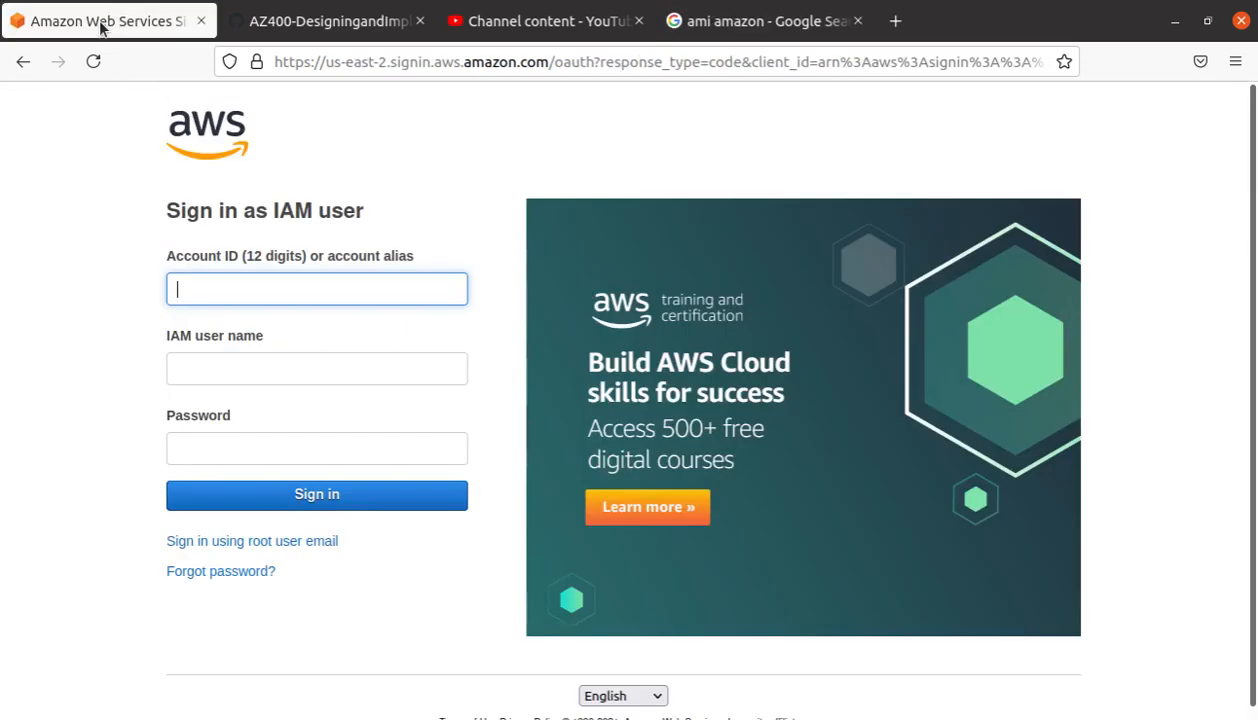
click(345, 290)
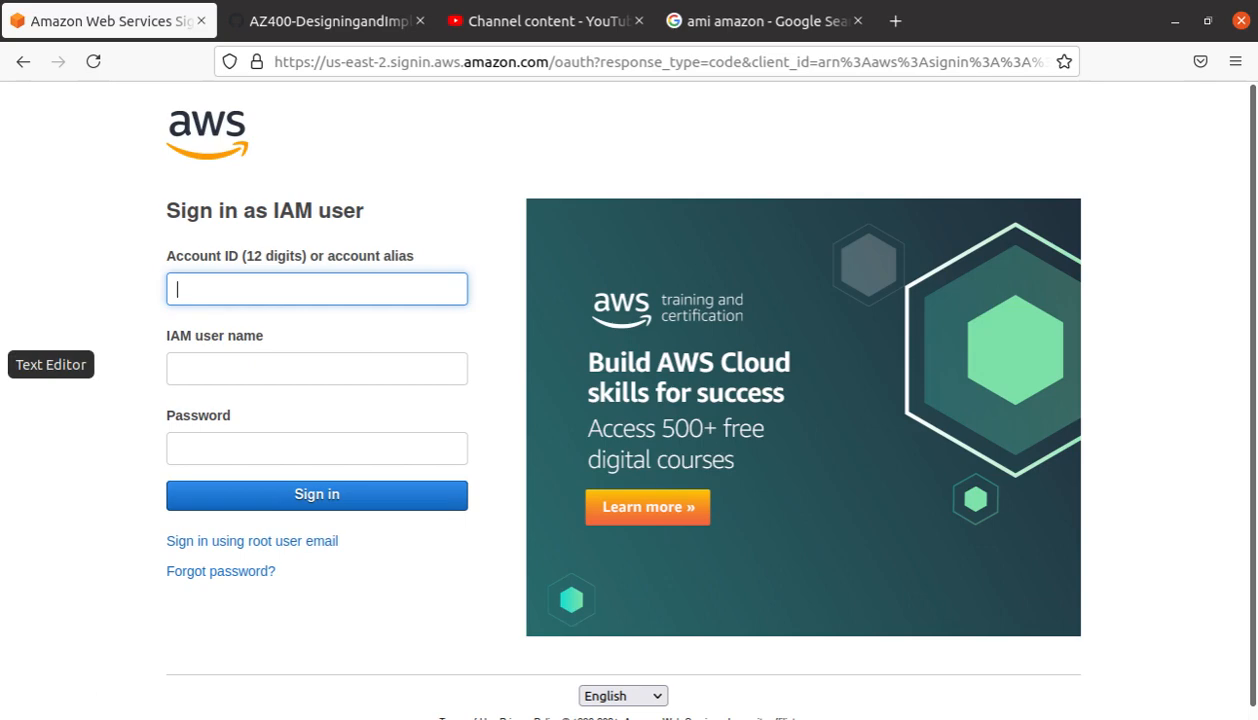
click(5, 293)
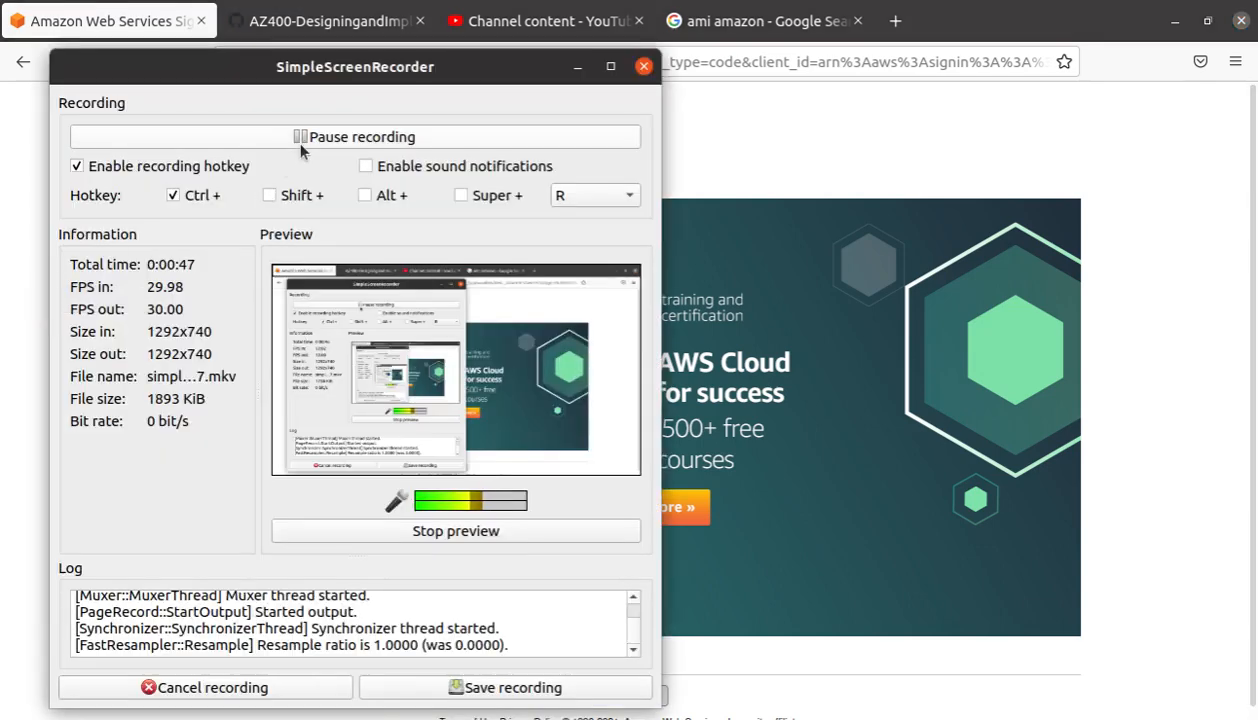
click(866, 137)
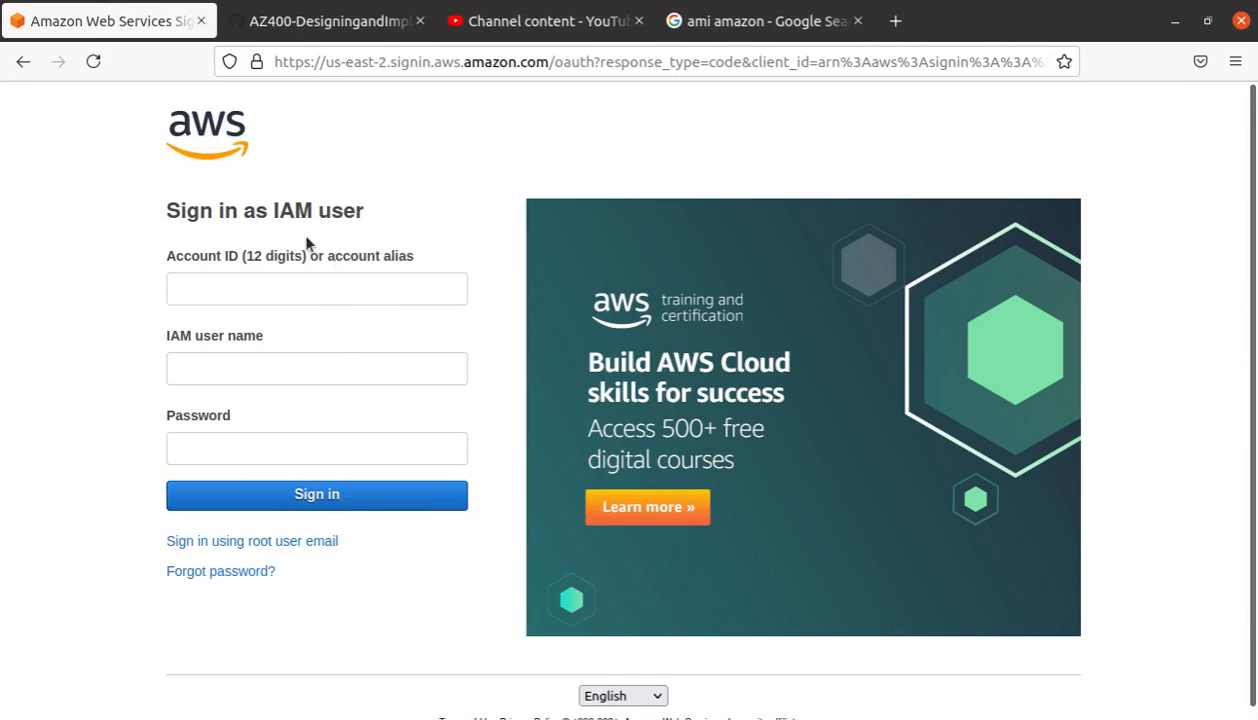
click(303, 543)
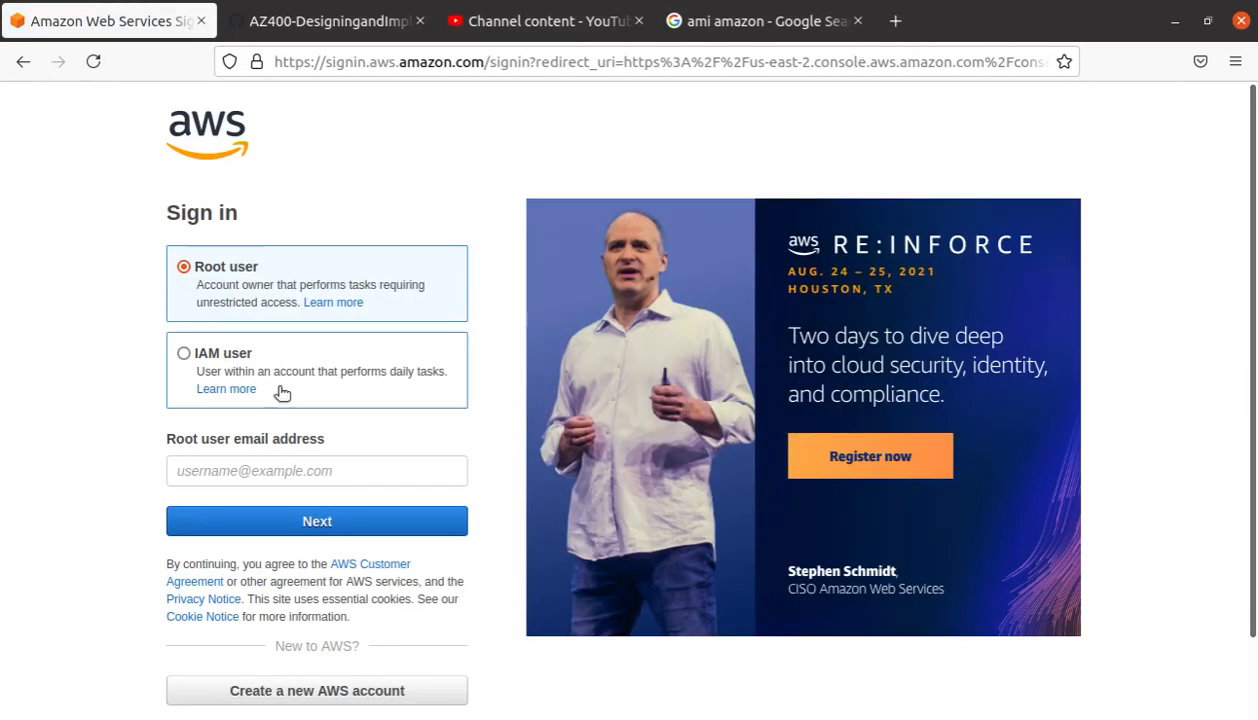
click(268, 473)
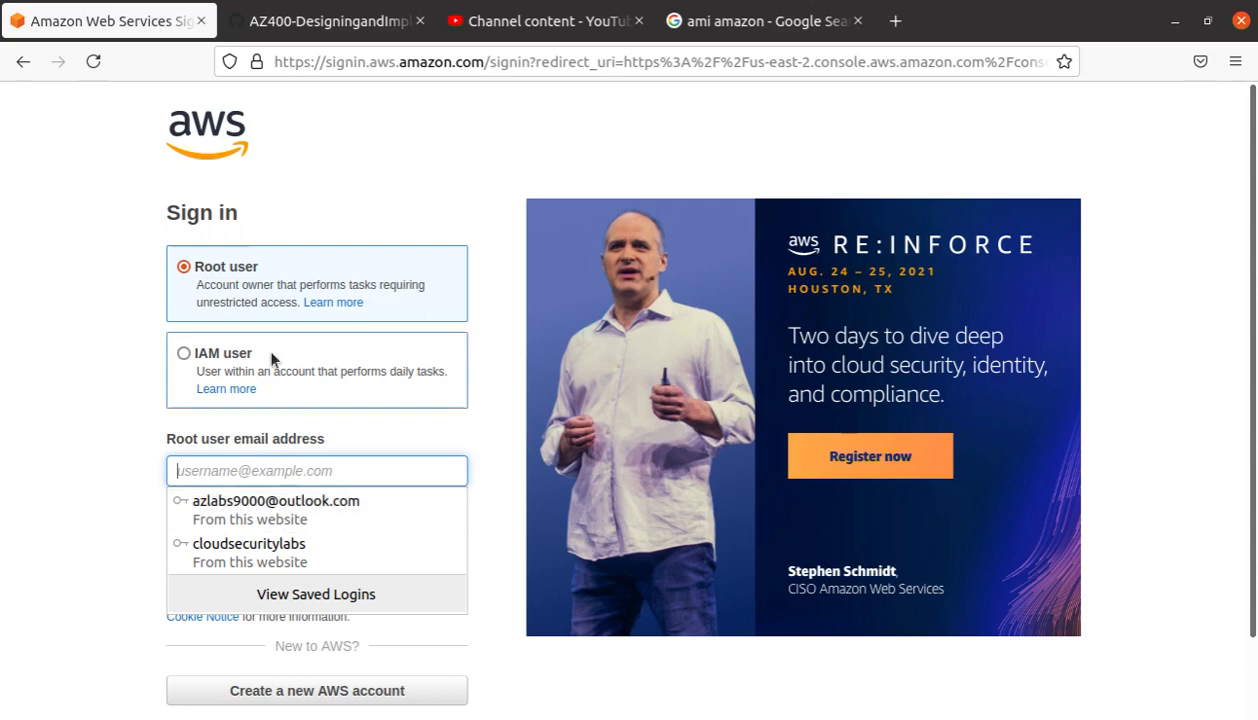
click(213, 355)
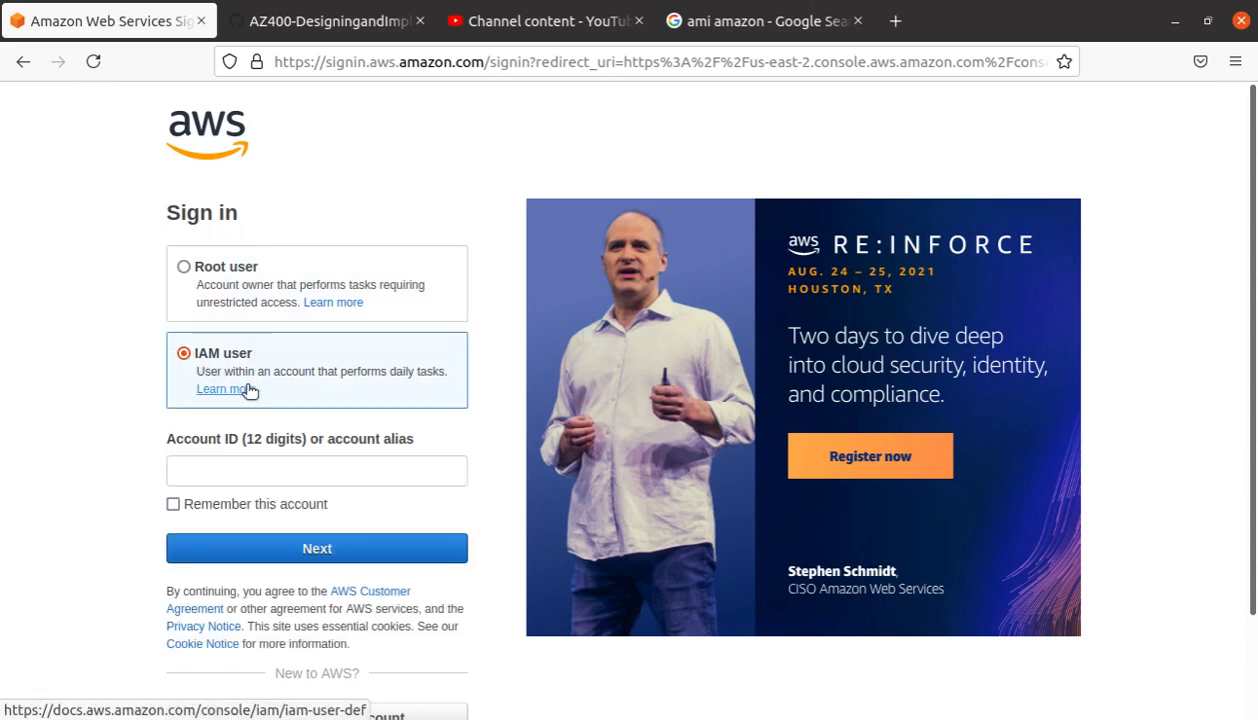
Step: Fill the account alias from a saved login, continue, then autofill and submit the user name and password
click(403, 466)
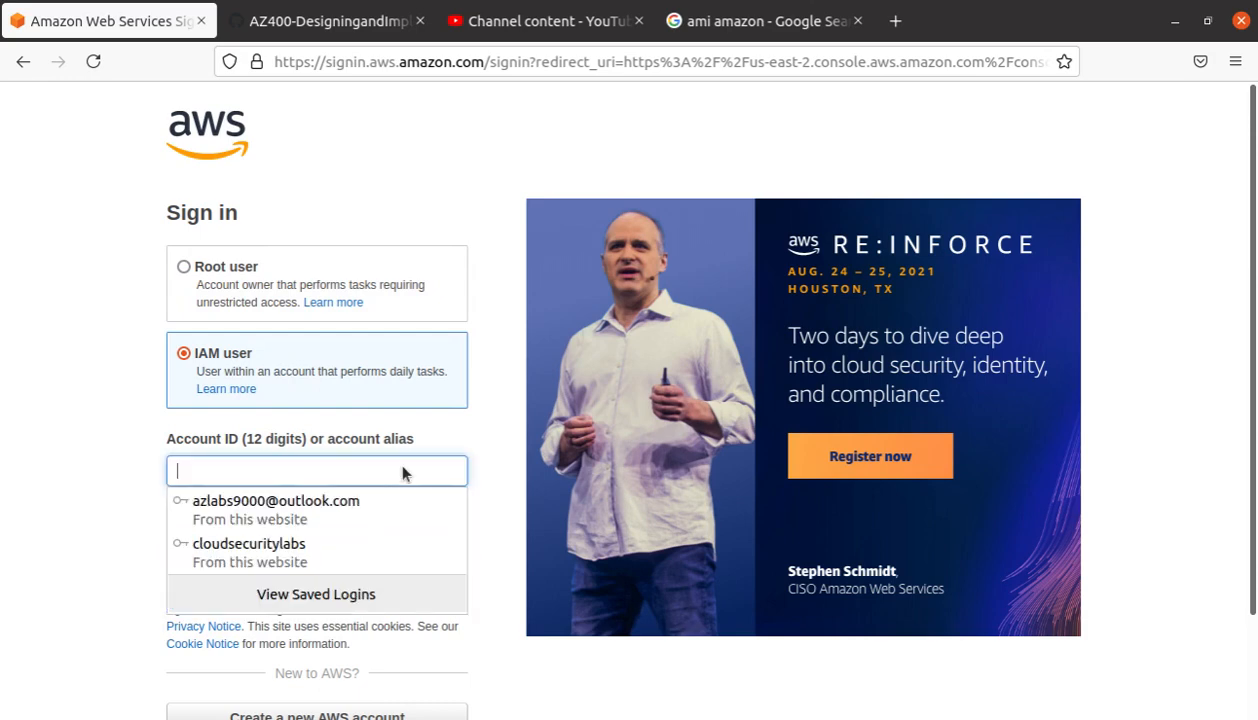
click(338, 543)
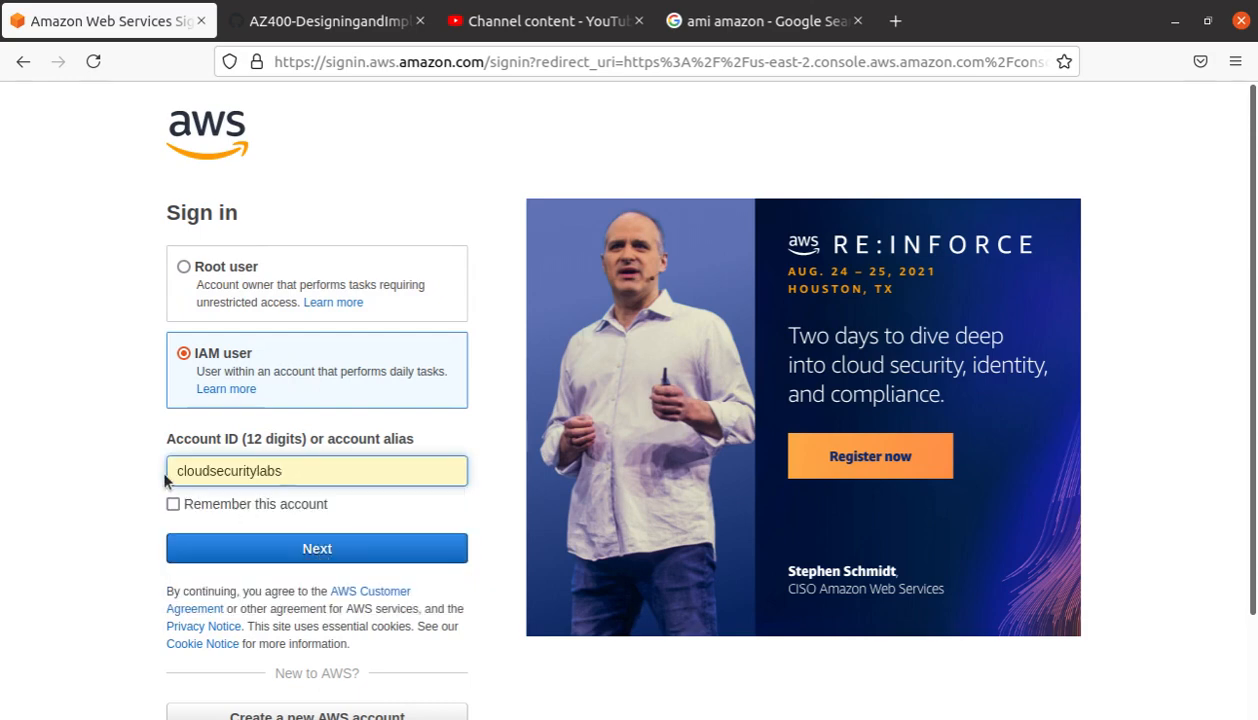
drag(289, 473, 67, 468)
click(64, 462)
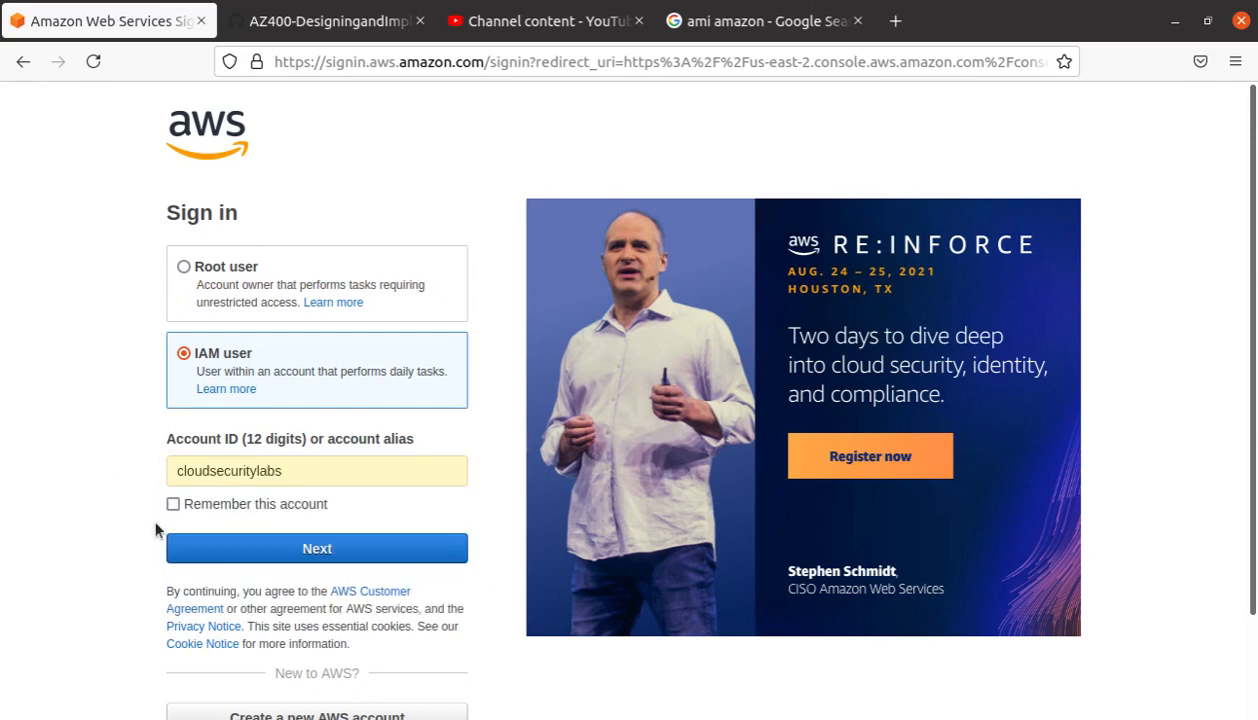
click(389, 553)
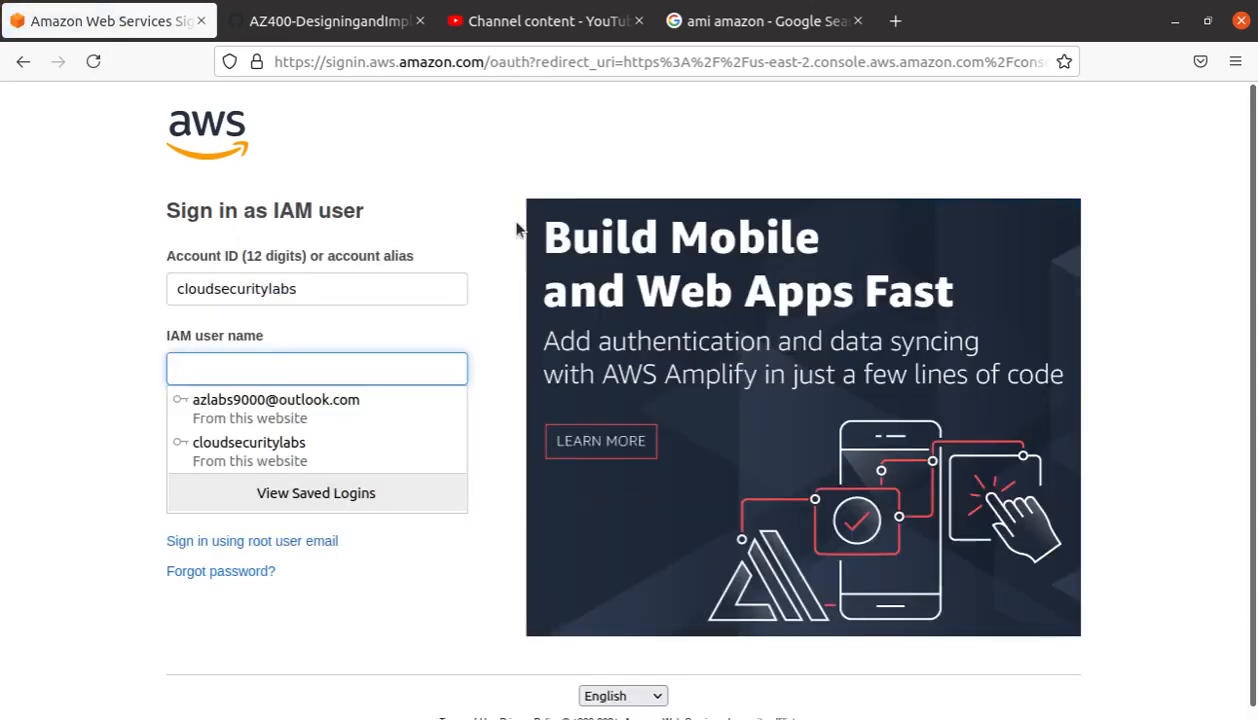
click(326, 446)
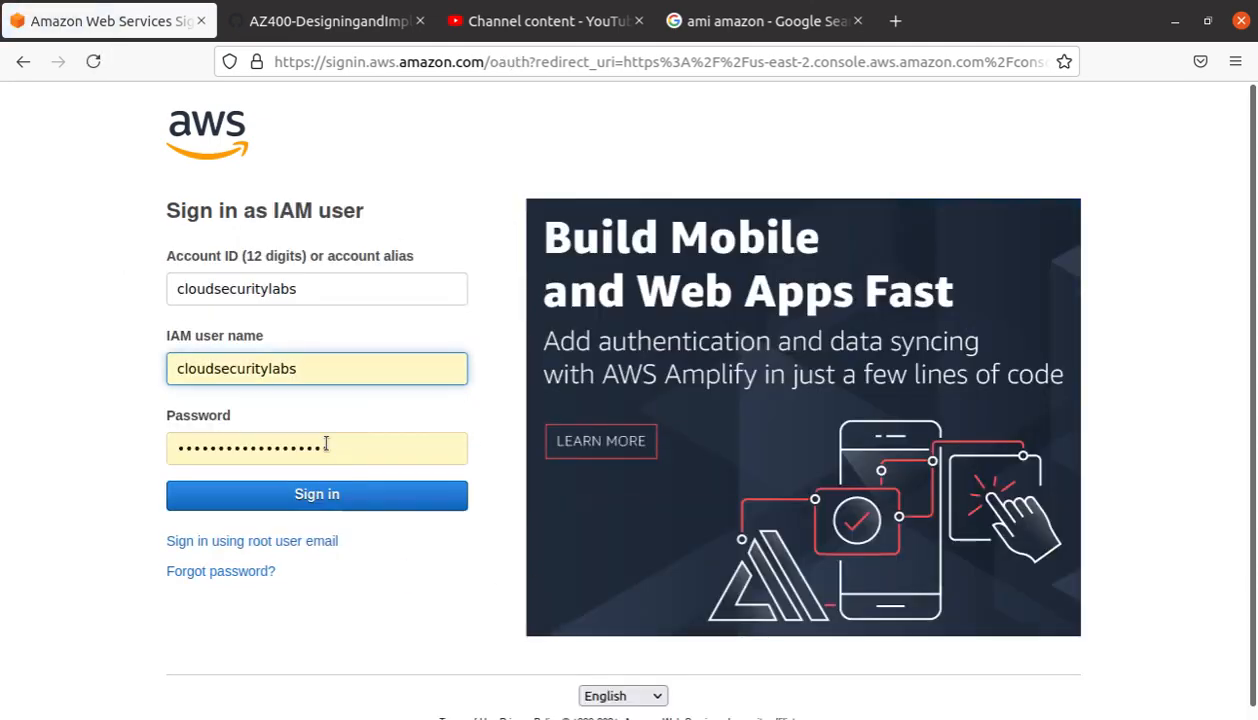
click(391, 508)
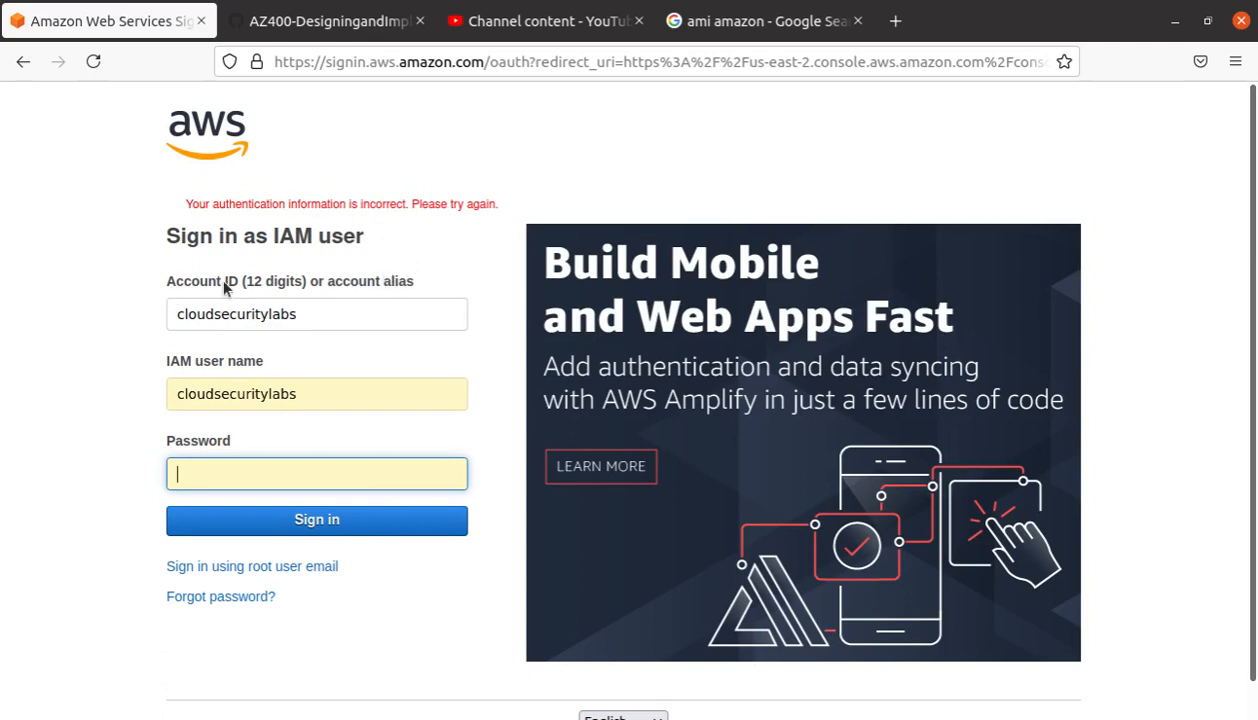
Step: Replace the account alias with the 12-digit account ID trimmed from the pasted sign-in URL
drag(316, 313, 35, 300)
key(ctrl+v)
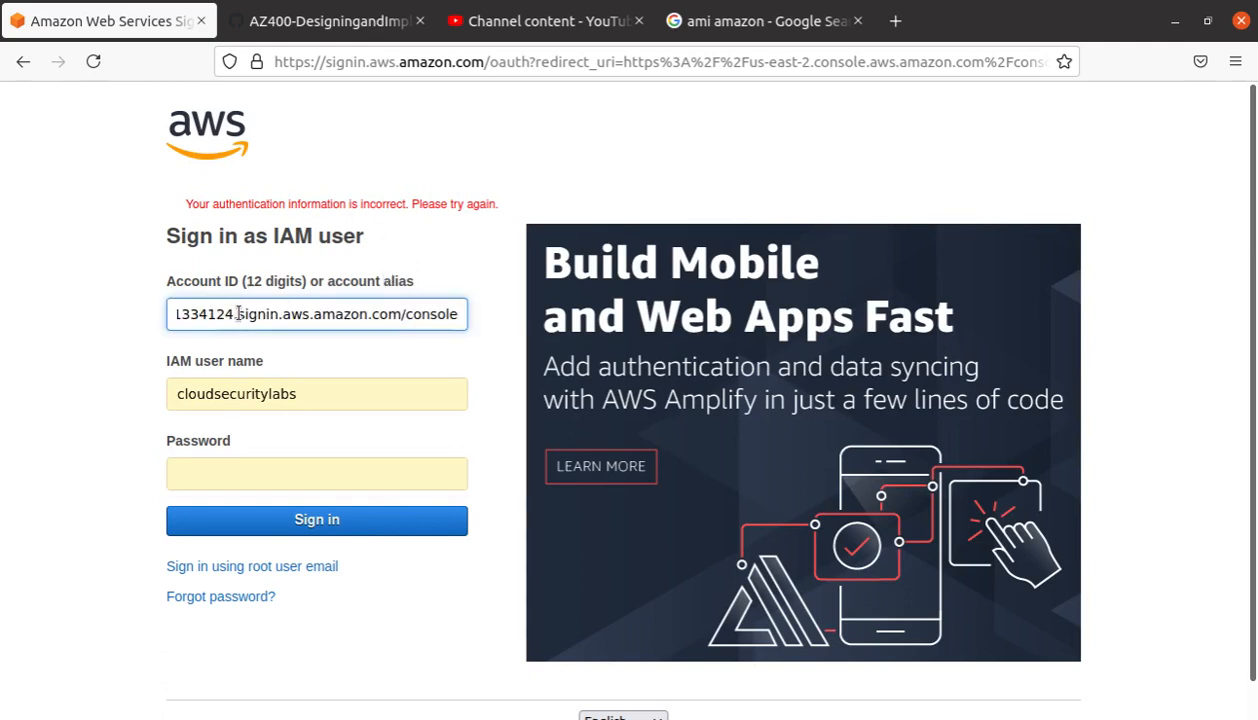
drag(235, 313, 595, 309)
key(BackSpace)
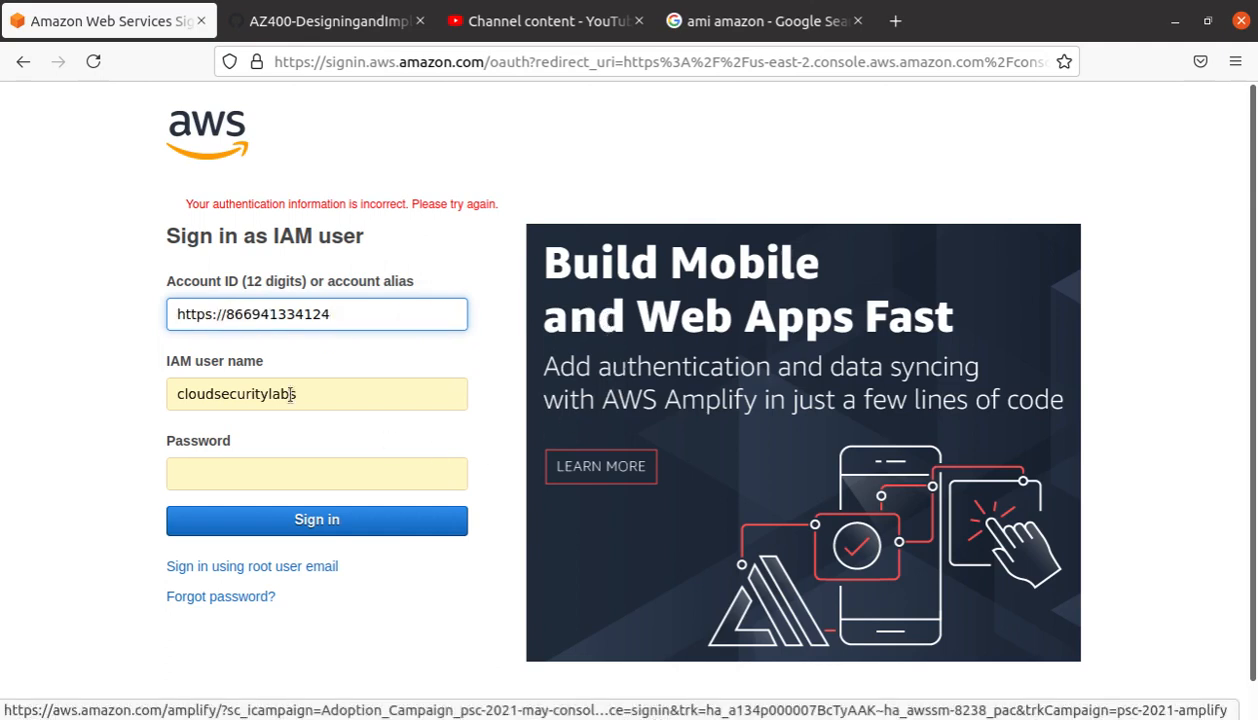
drag(226, 312, 30, 302)
key(BackSpace)
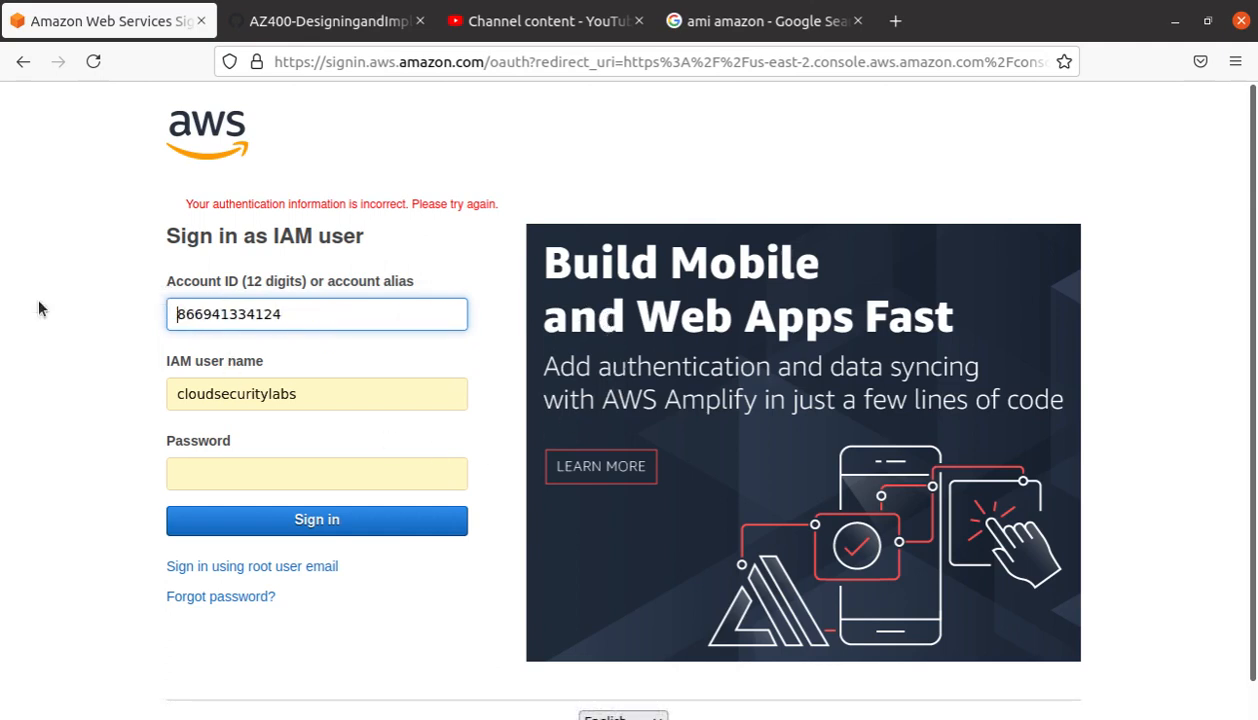
Step: Refill the saved password, sign in again and submit the MFA code
click(315, 474)
click(284, 542)
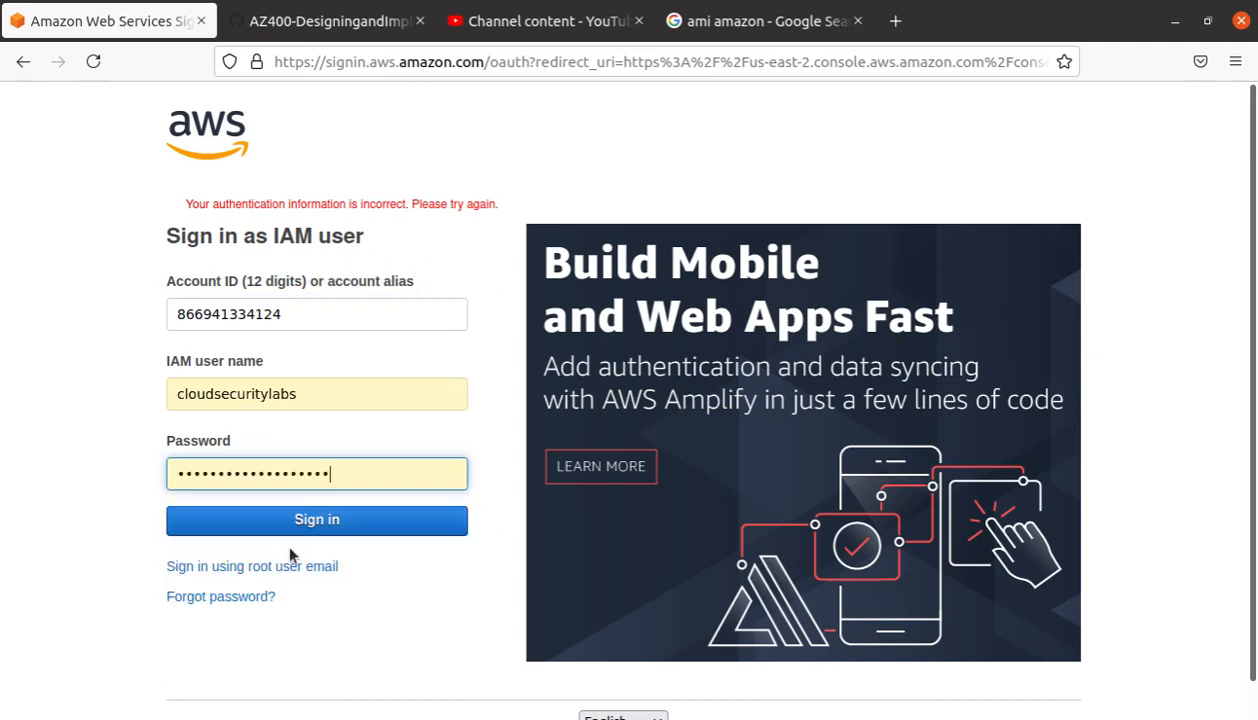
click(313, 527)
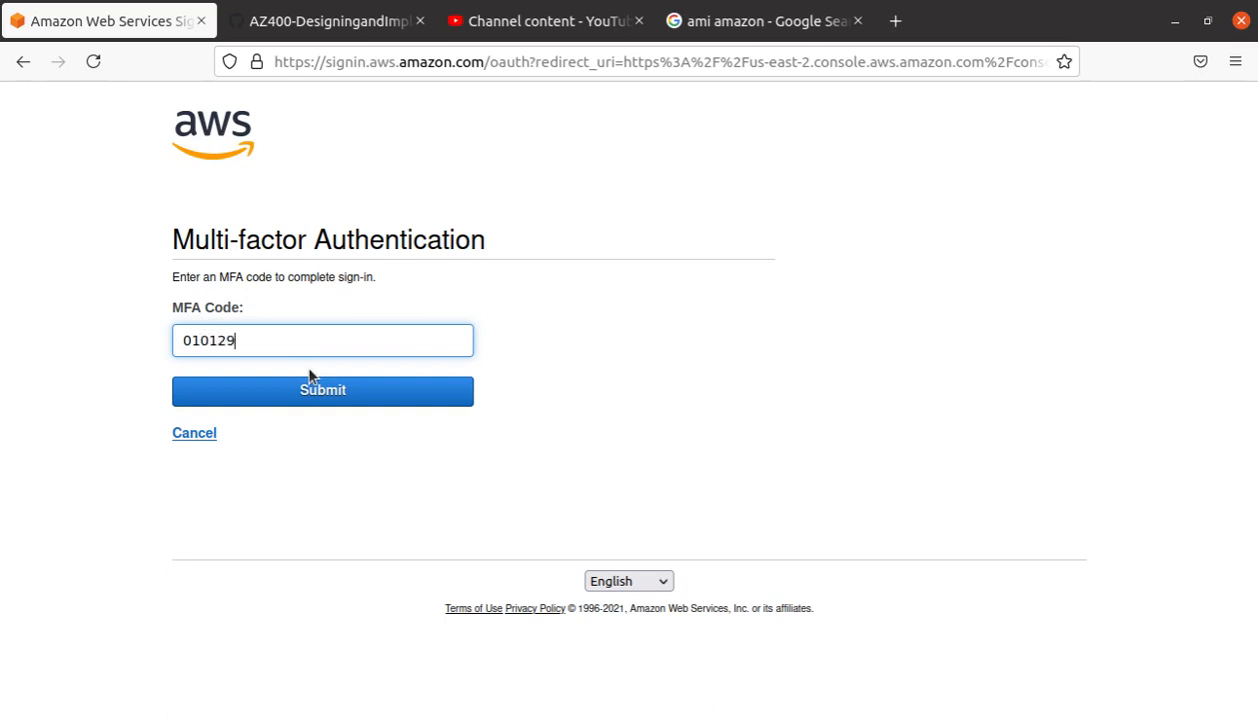
click(336, 392)
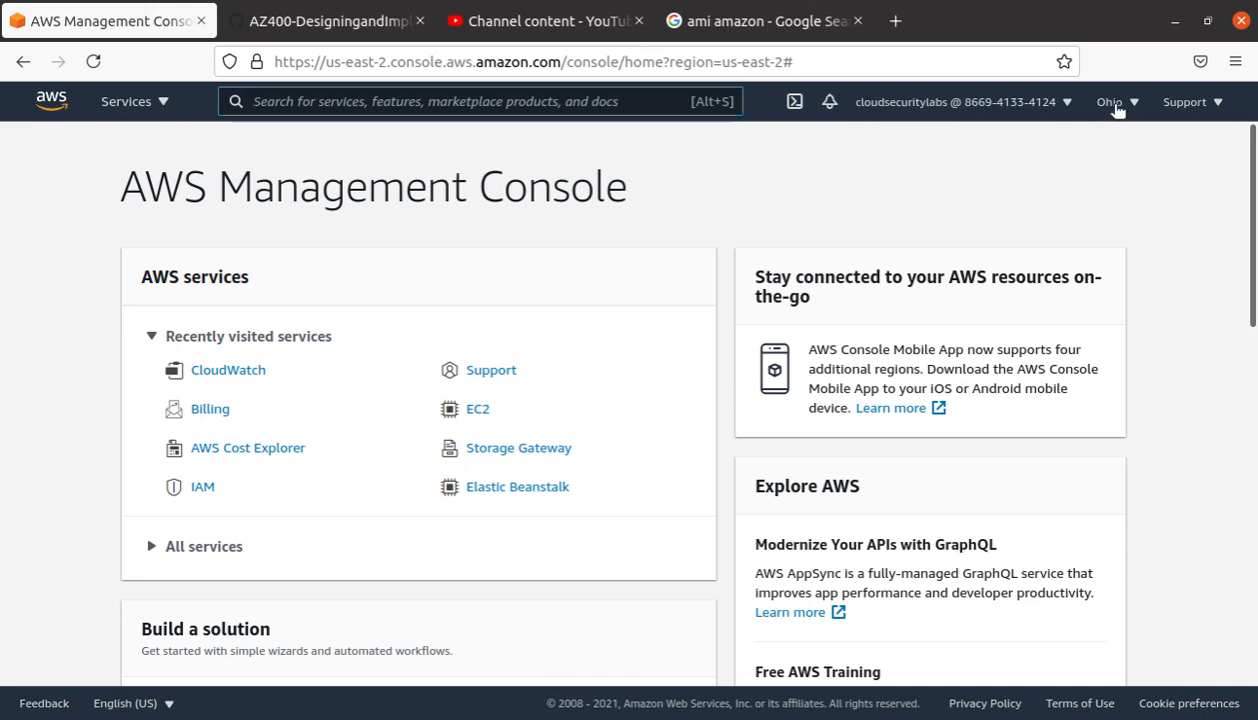
Step: Confirm the region is US East (Ohio), then open EC2 from Recently visited services
click(1112, 104)
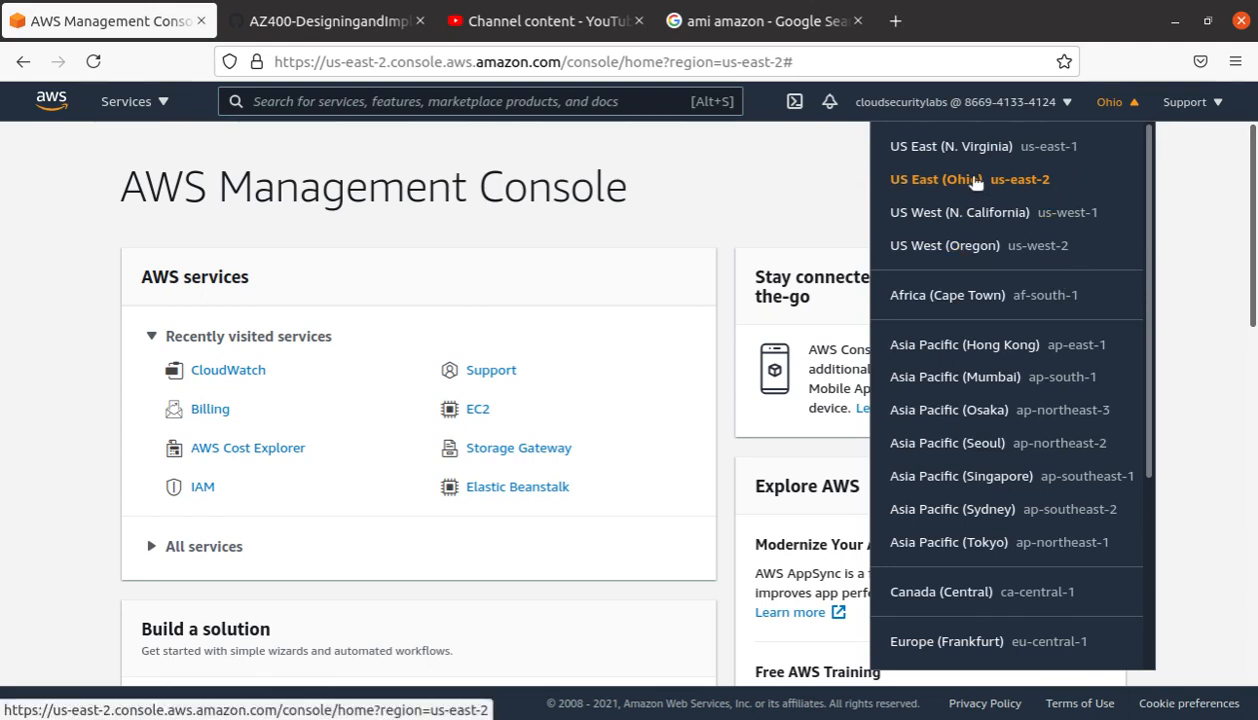
click(78, 358)
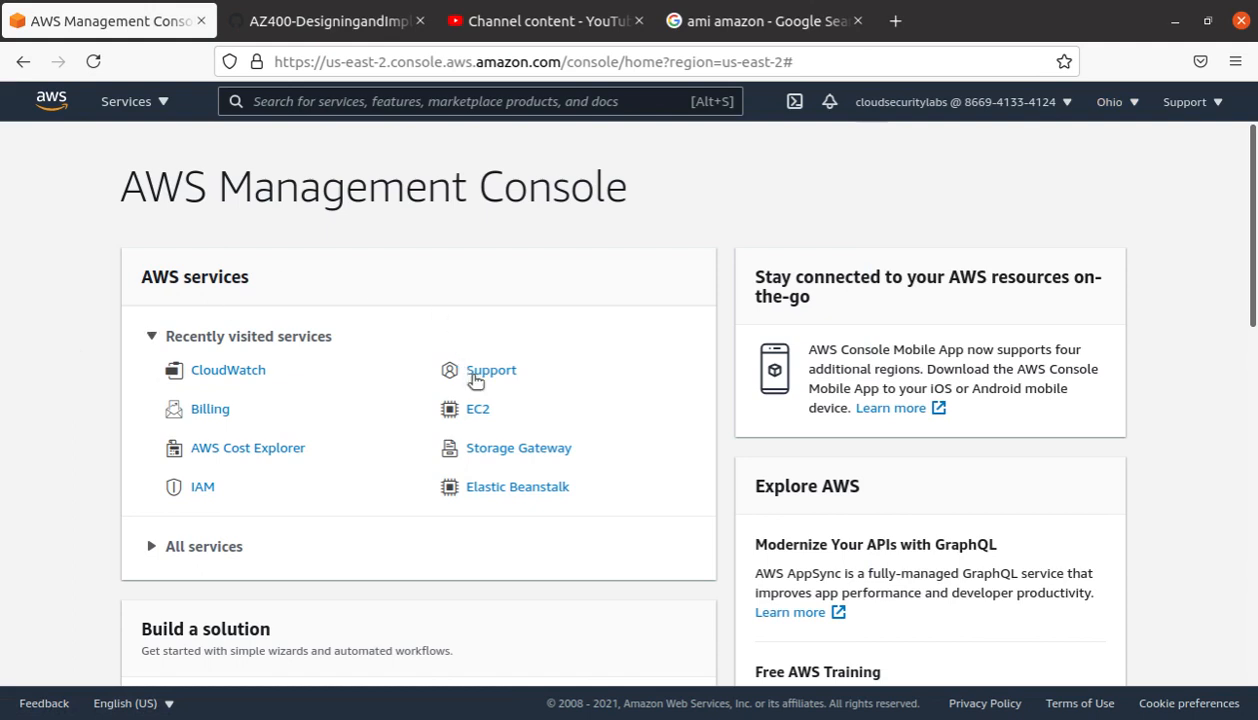
click(477, 411)
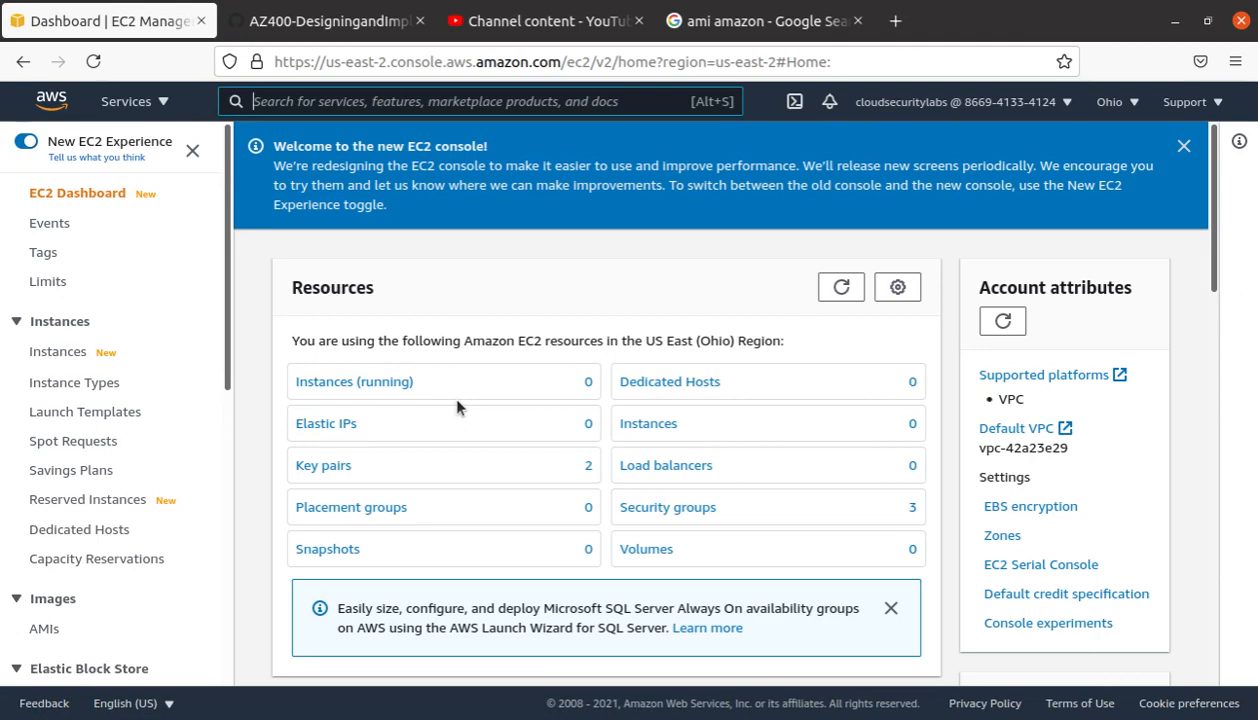
click(676, 508)
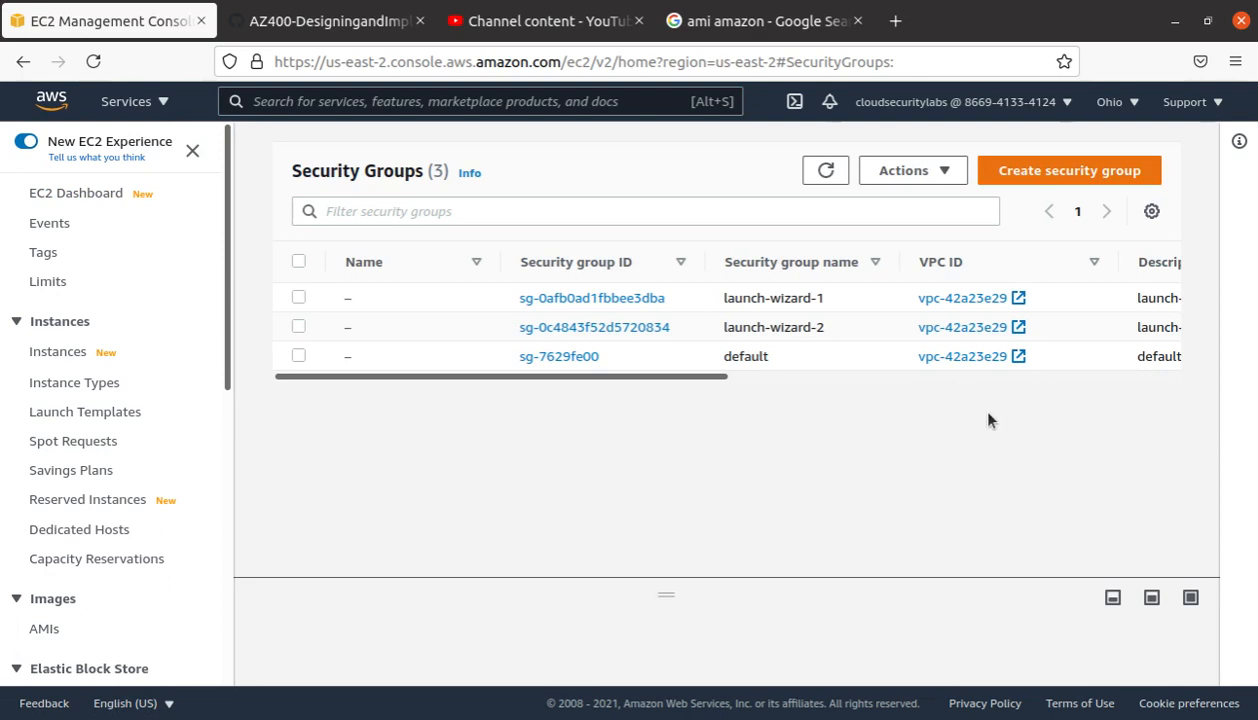
click(298, 326)
click(298, 297)
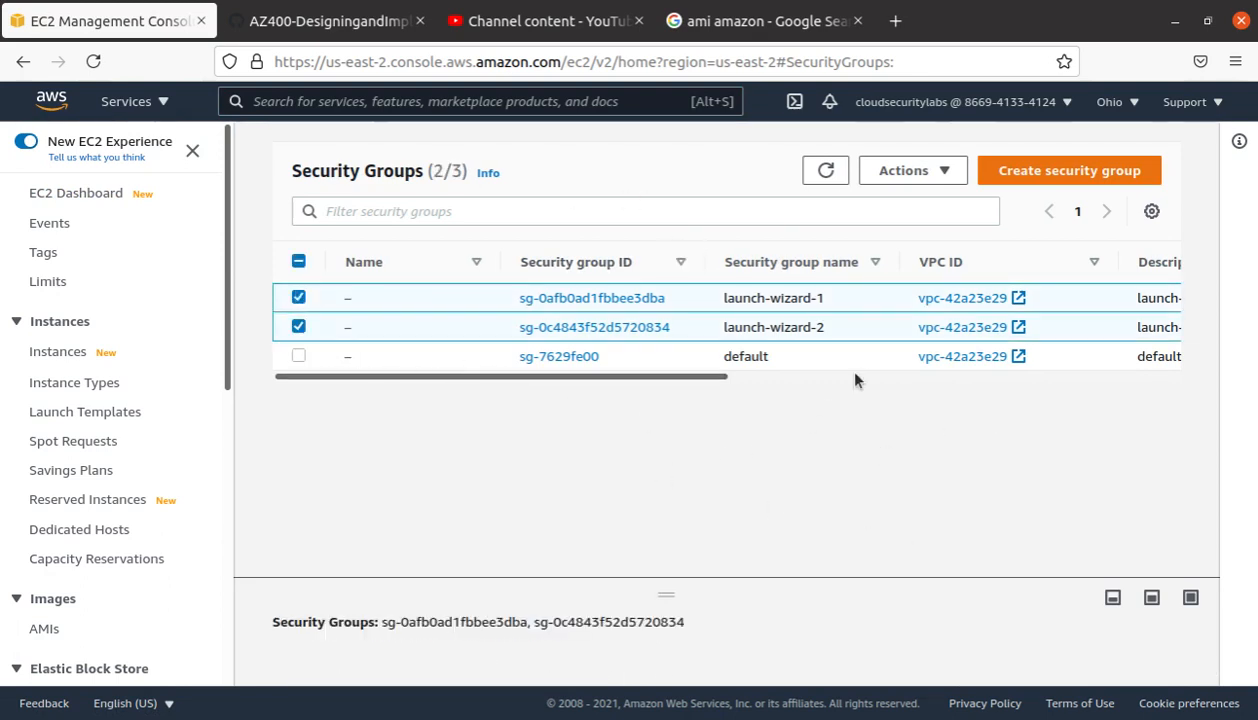
click(906, 168)
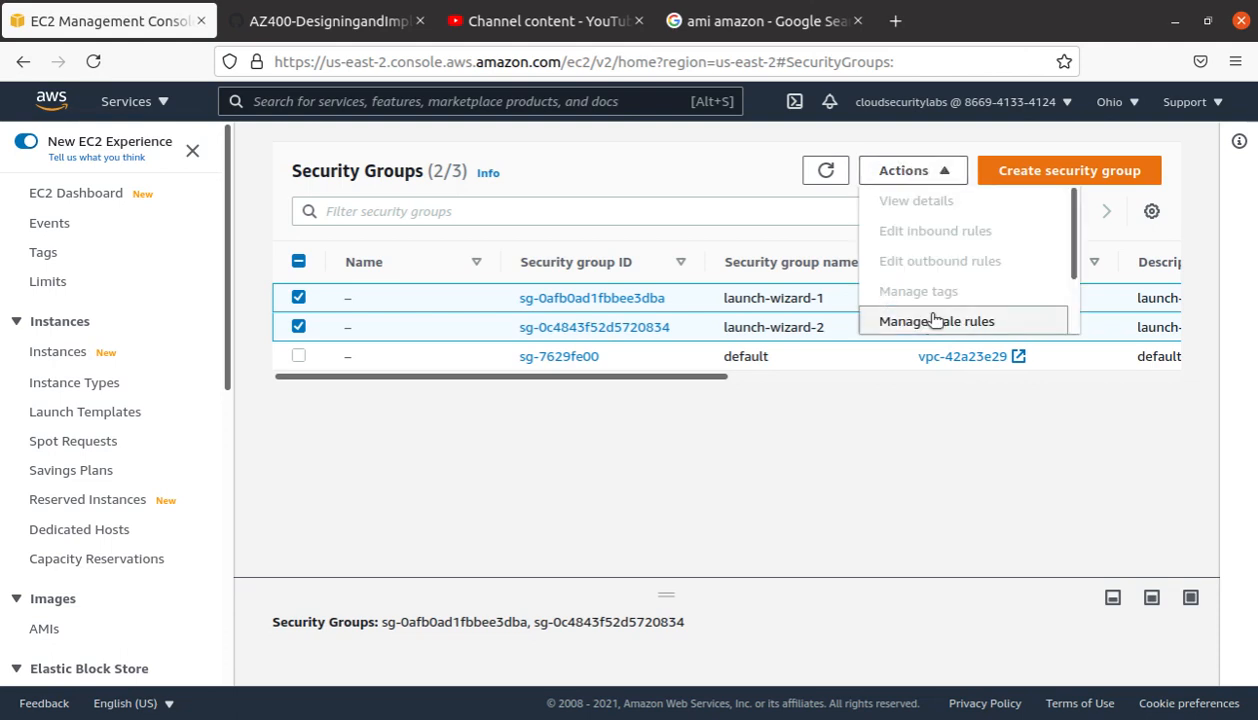
click(713, 213)
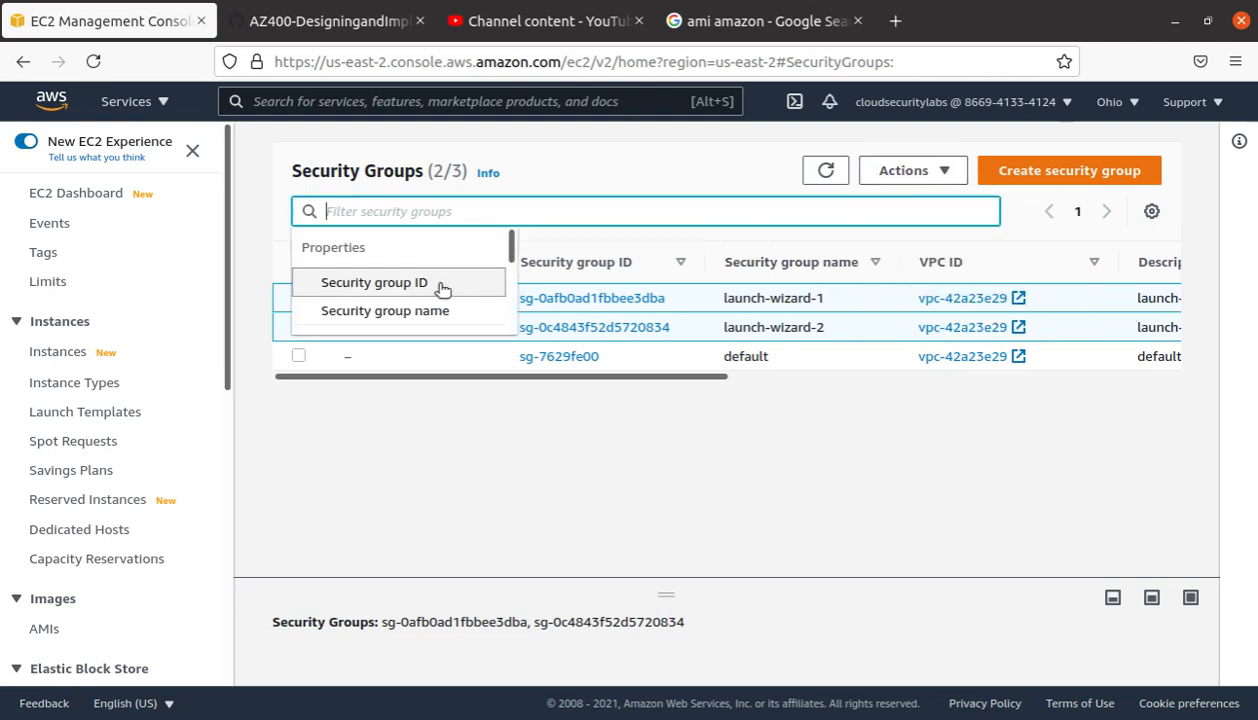
click(352, 414)
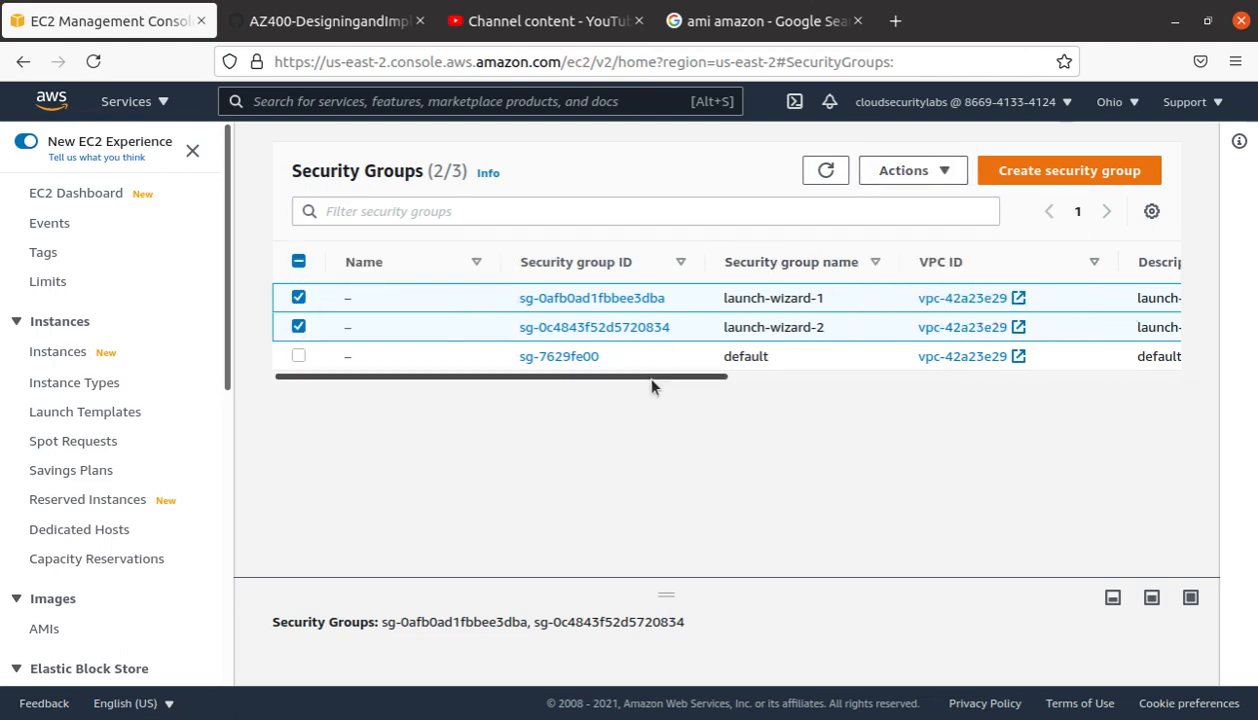
drag(691, 378, 1182, 400)
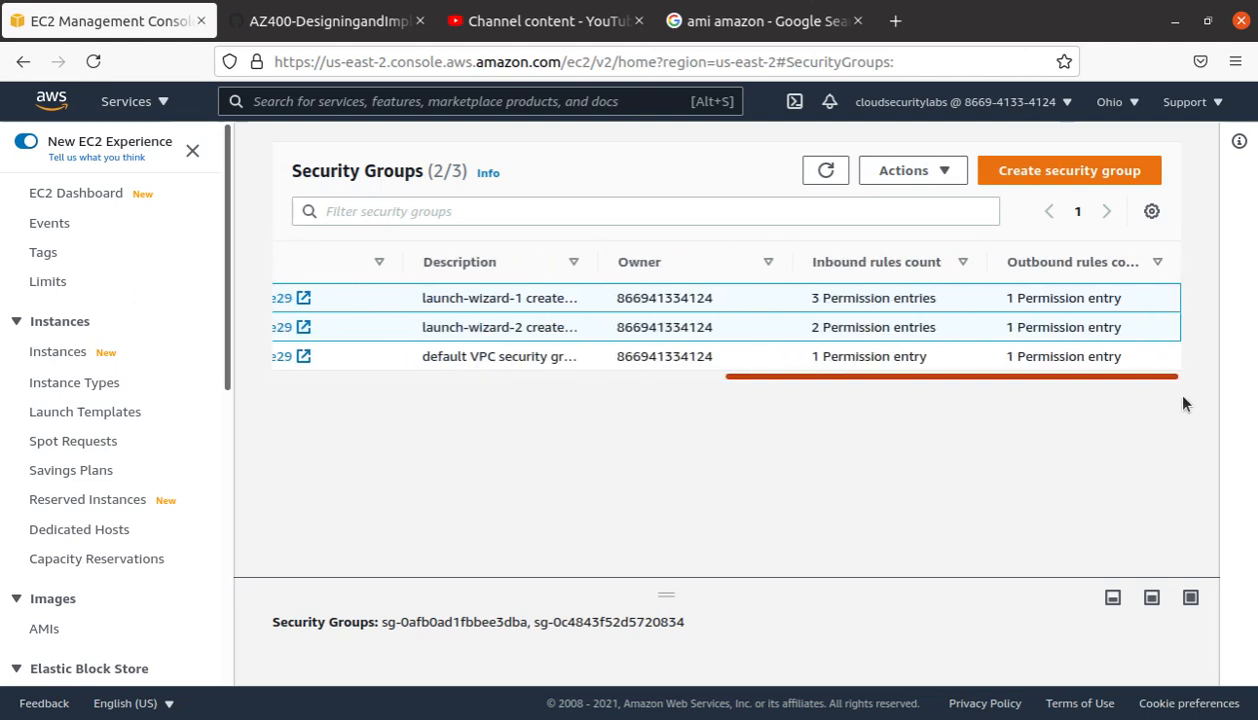
click(926, 172)
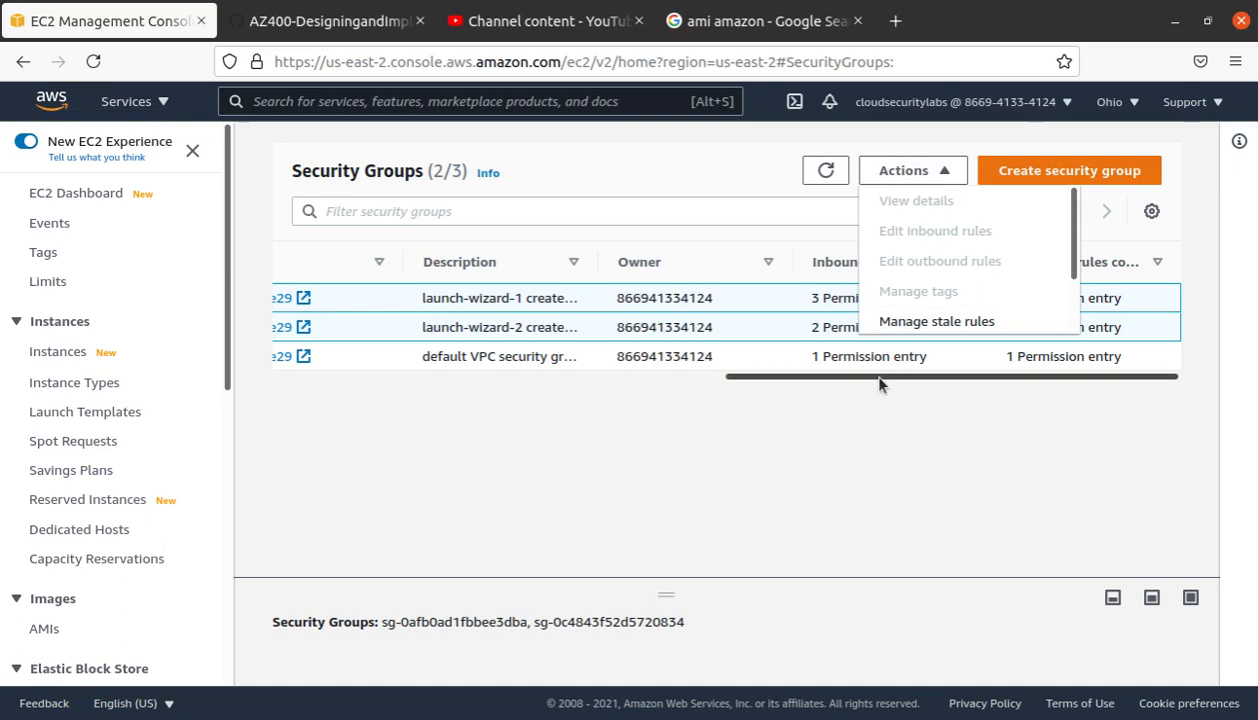
drag(868, 376, 237, 367)
Step: Delete the launch-wizard-1 security group via Actions > Delete security groups
click(622, 298)
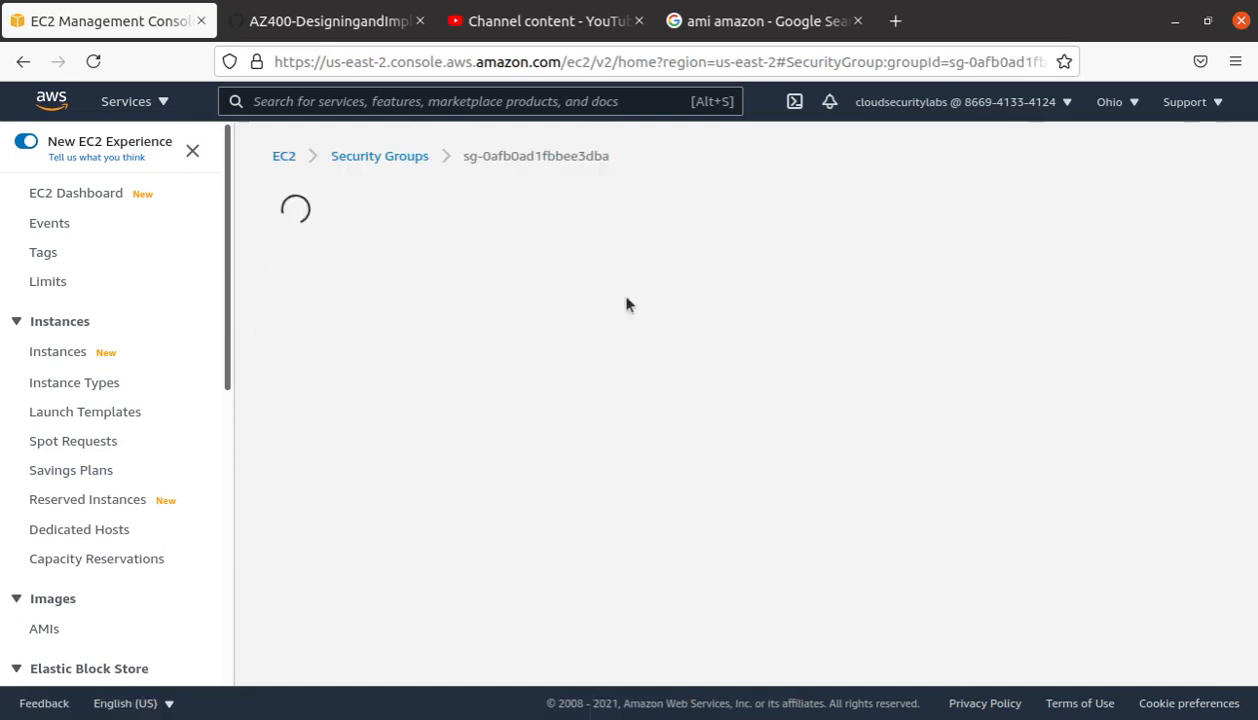
click(1125, 208)
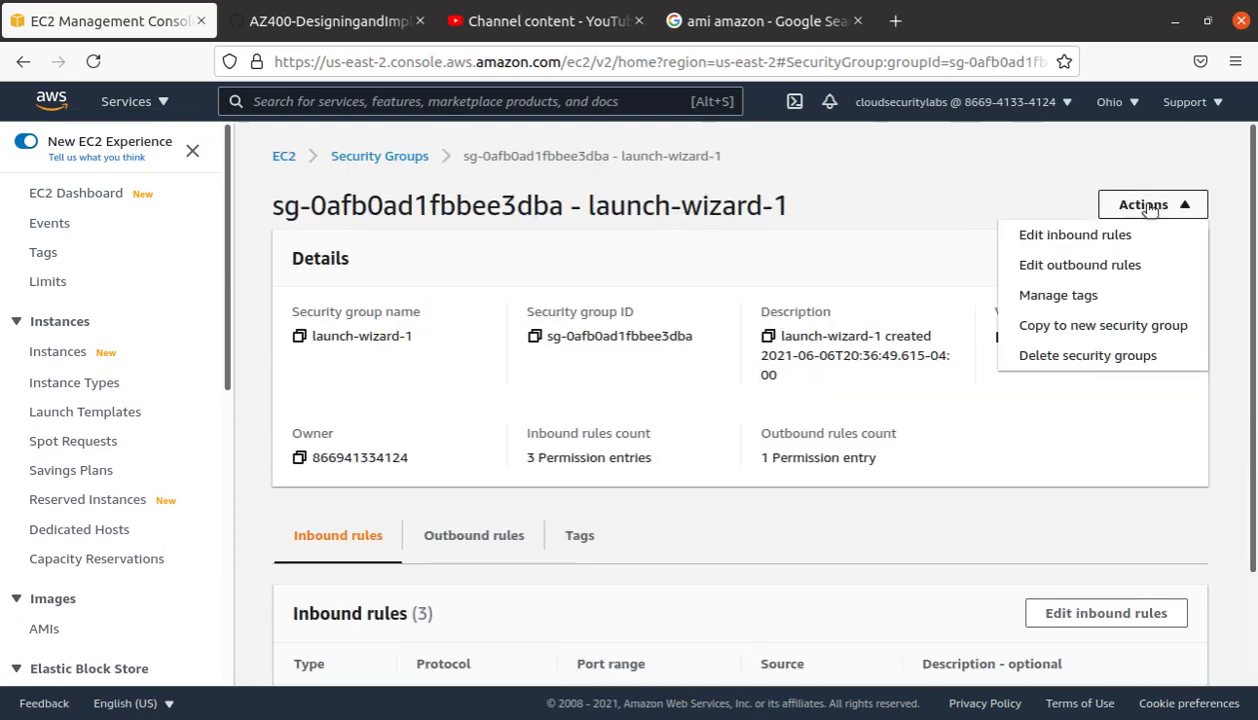
click(1101, 355)
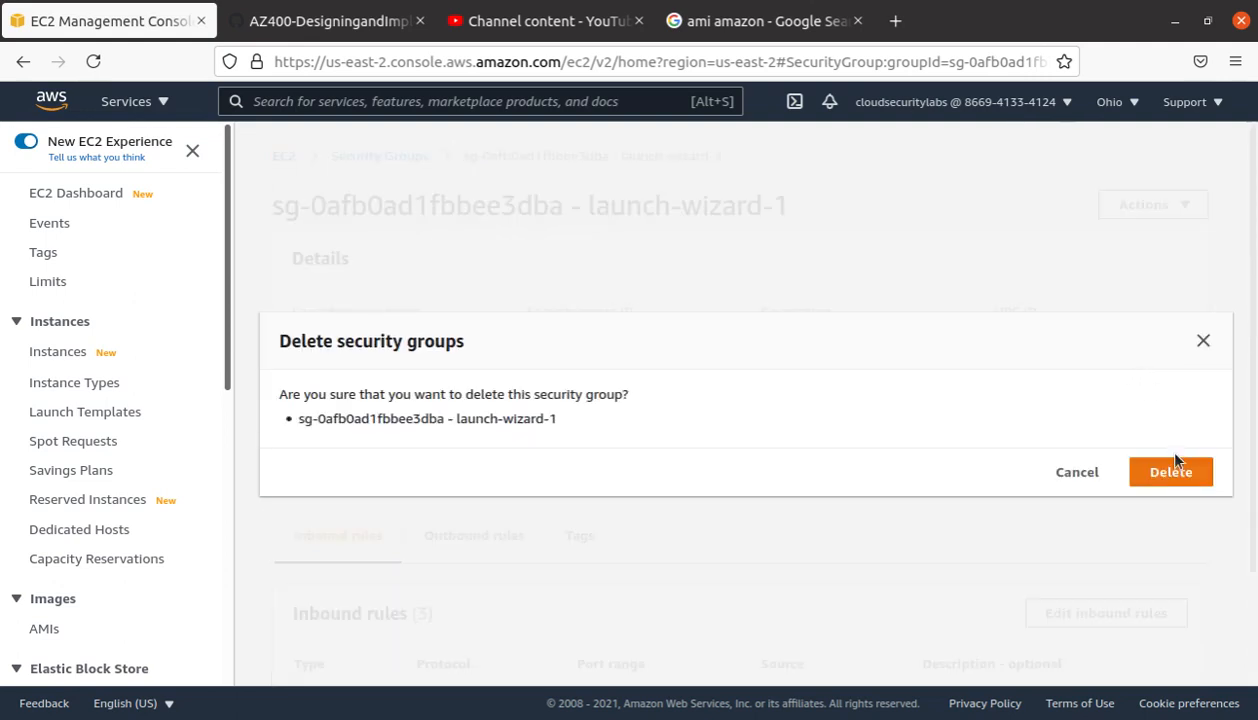
click(1202, 481)
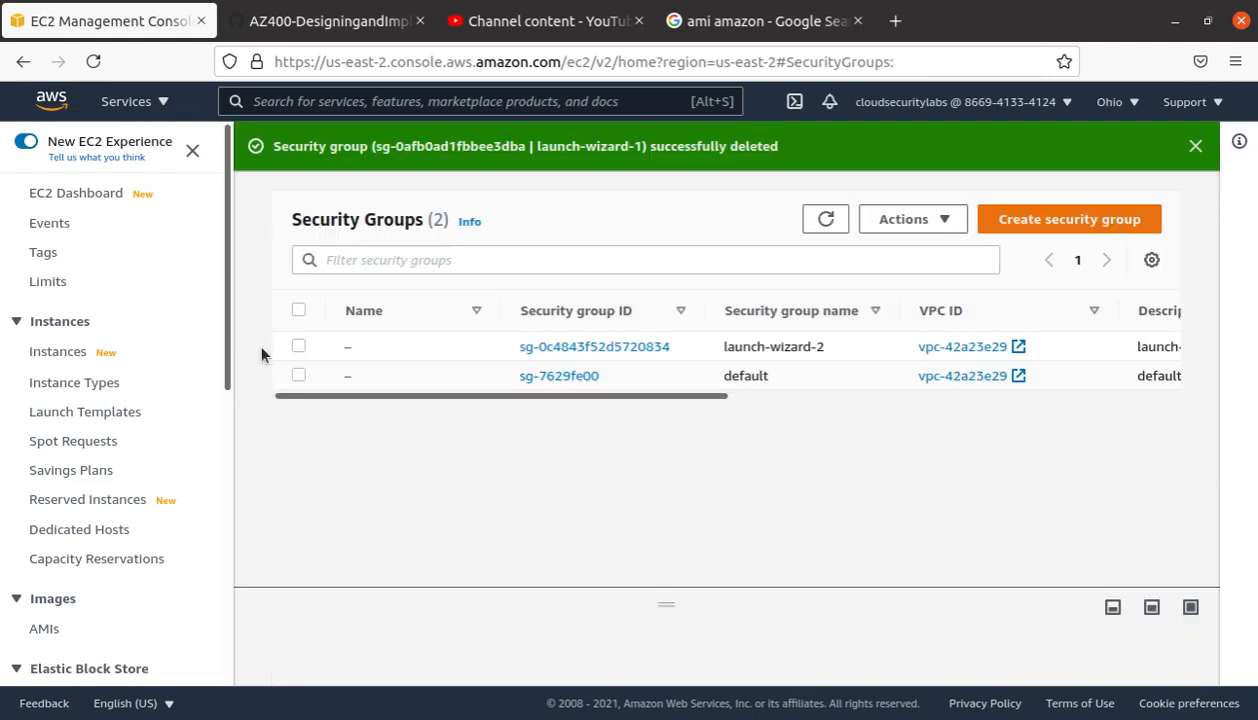
Step: Delete the launch-wizard-2 security group too, then return to the EC2 Dashboard
click(298, 346)
click(905, 219)
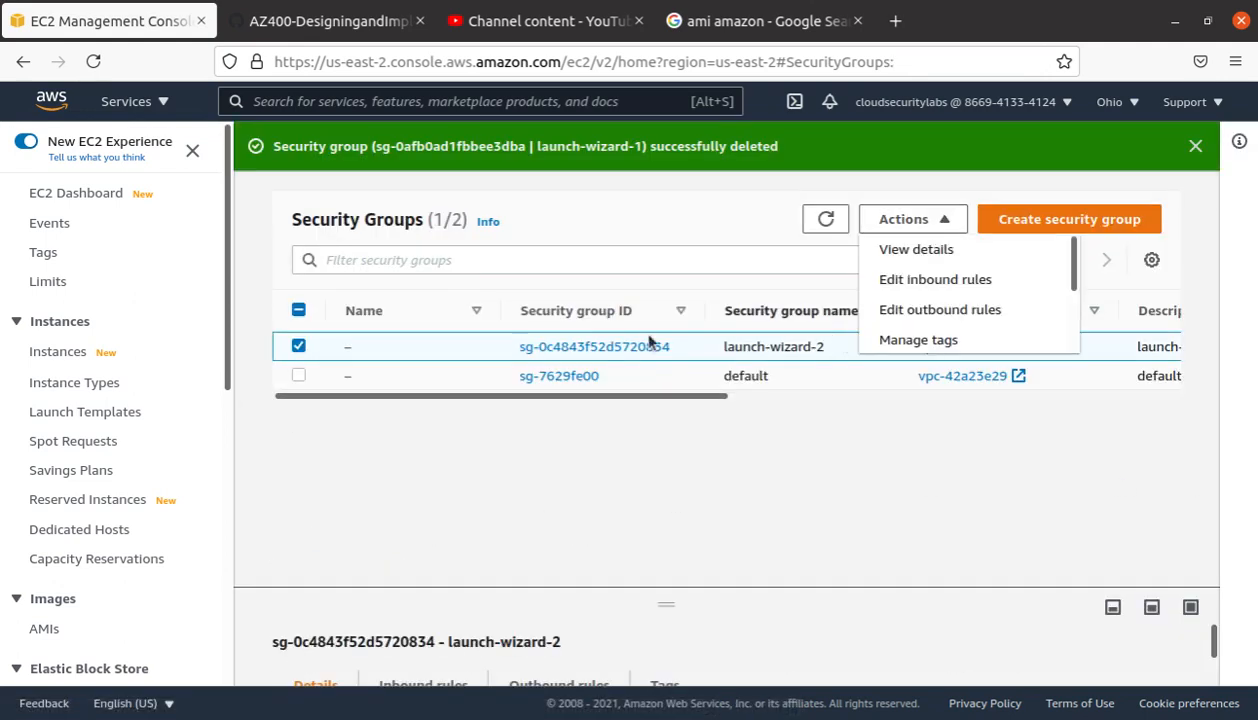
click(648, 344)
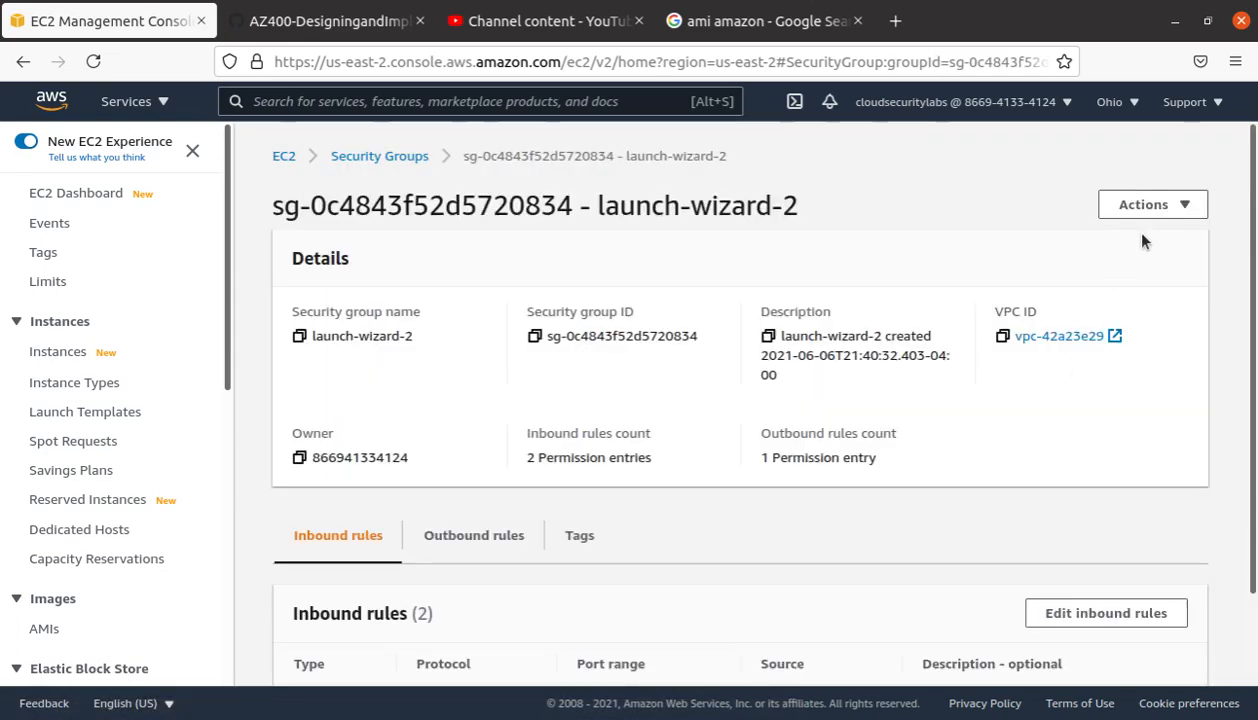
click(1187, 208)
click(1124, 366)
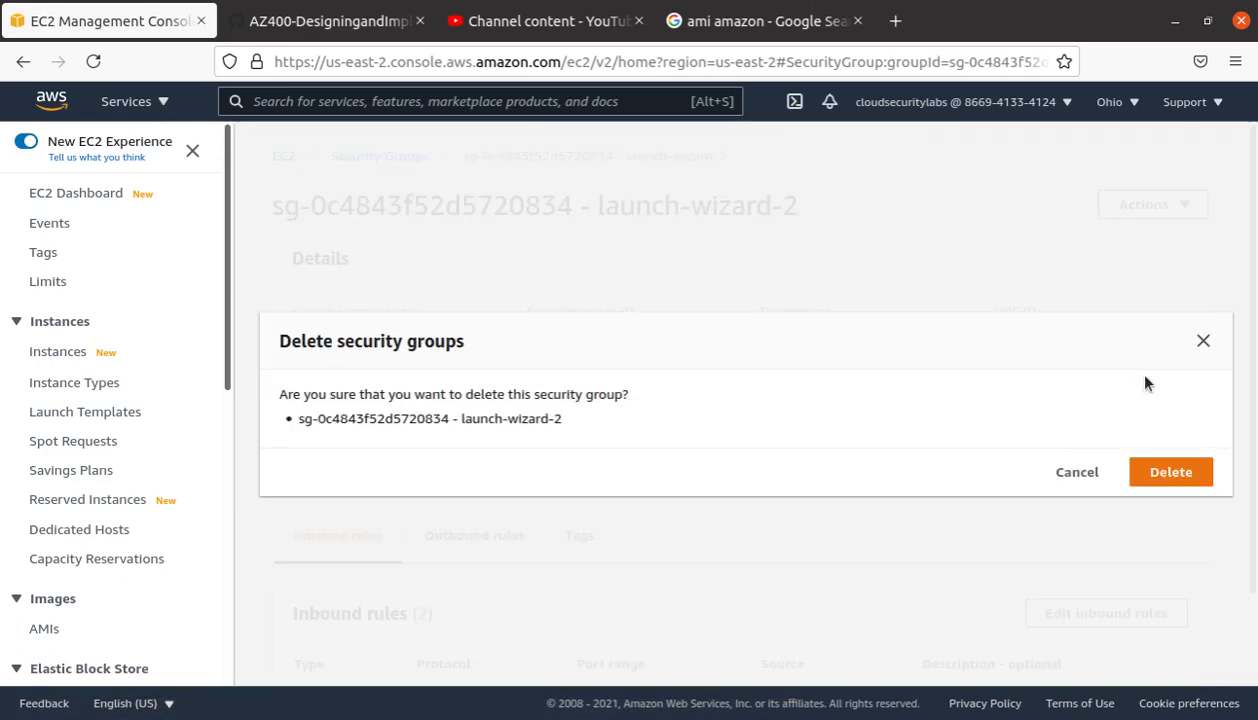
click(1098, 472)
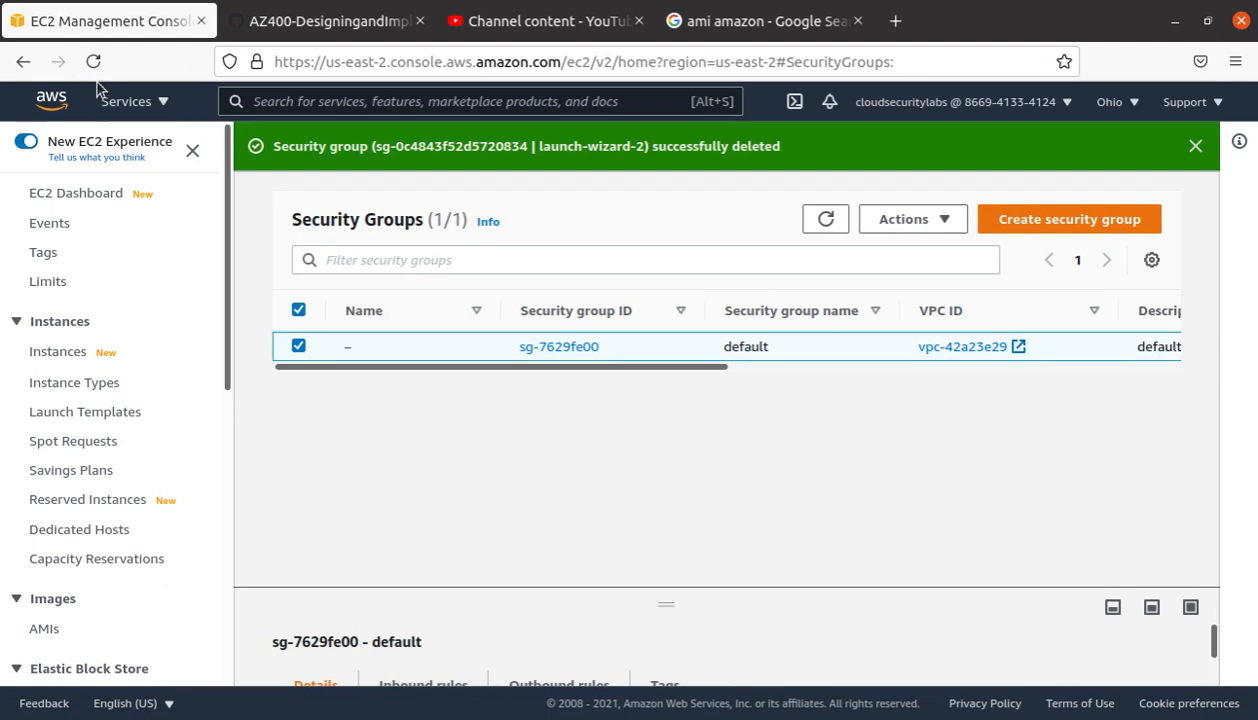
click(72, 199)
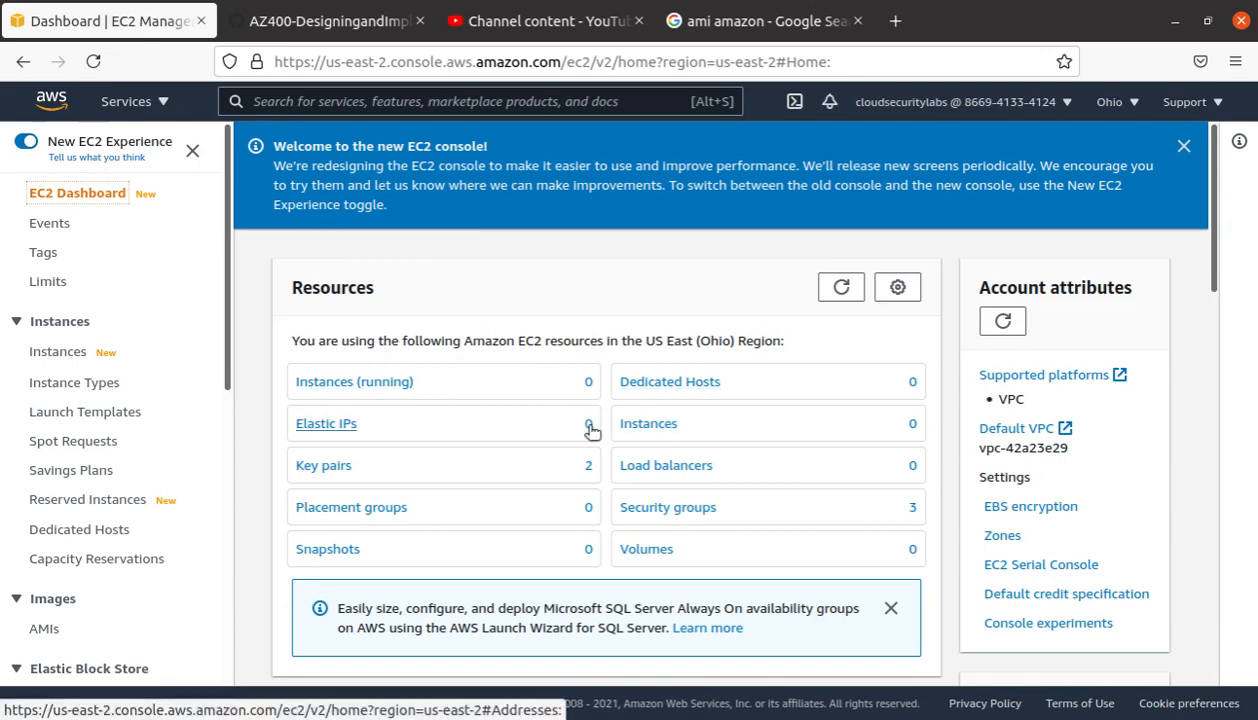
Step: From the EC2 Dashboard's Launch instance dropdown, start the launch instance wizard
scroll(752, 430, down, 5)
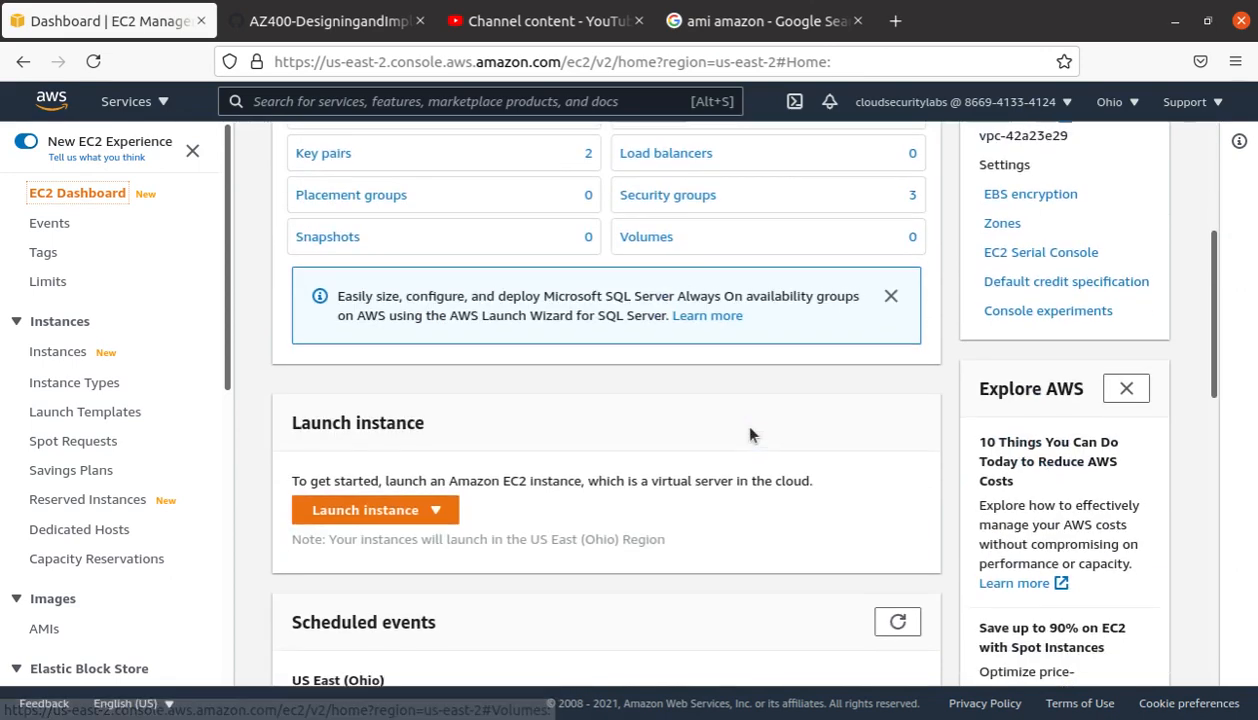
scroll(740, 425, up, 1)
scroll(390, 562, up, 5)
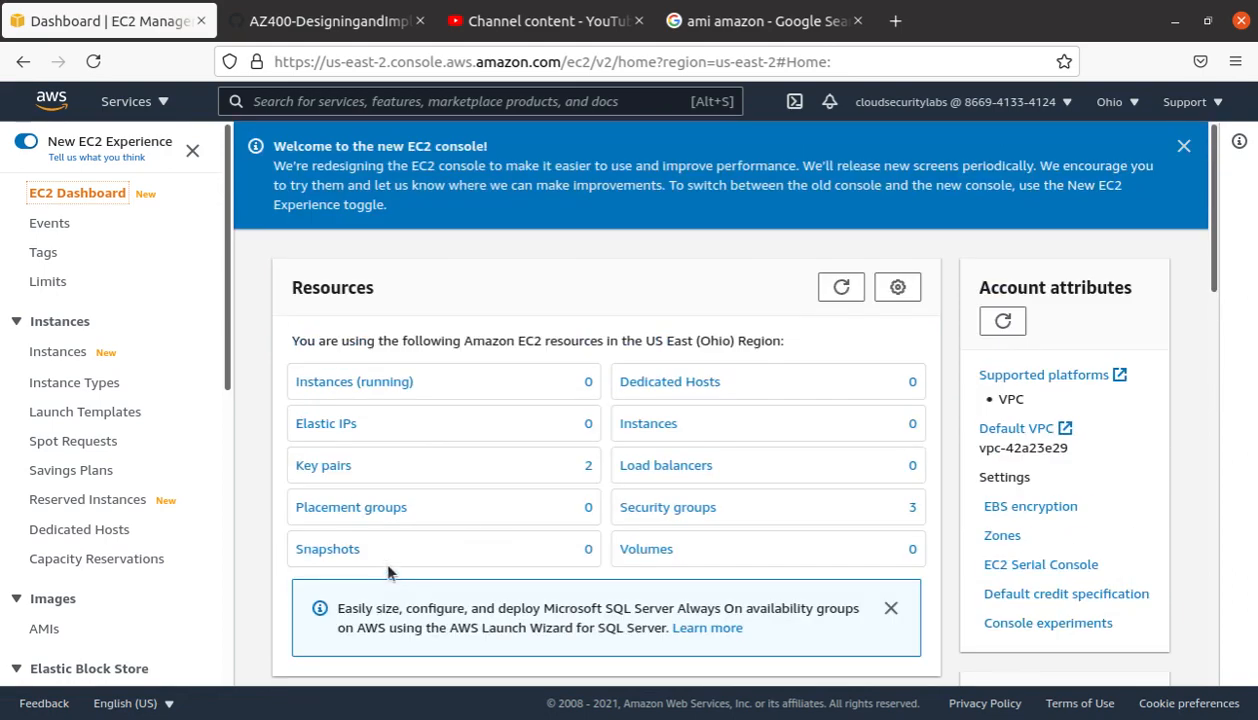
scroll(713, 461, down, 5)
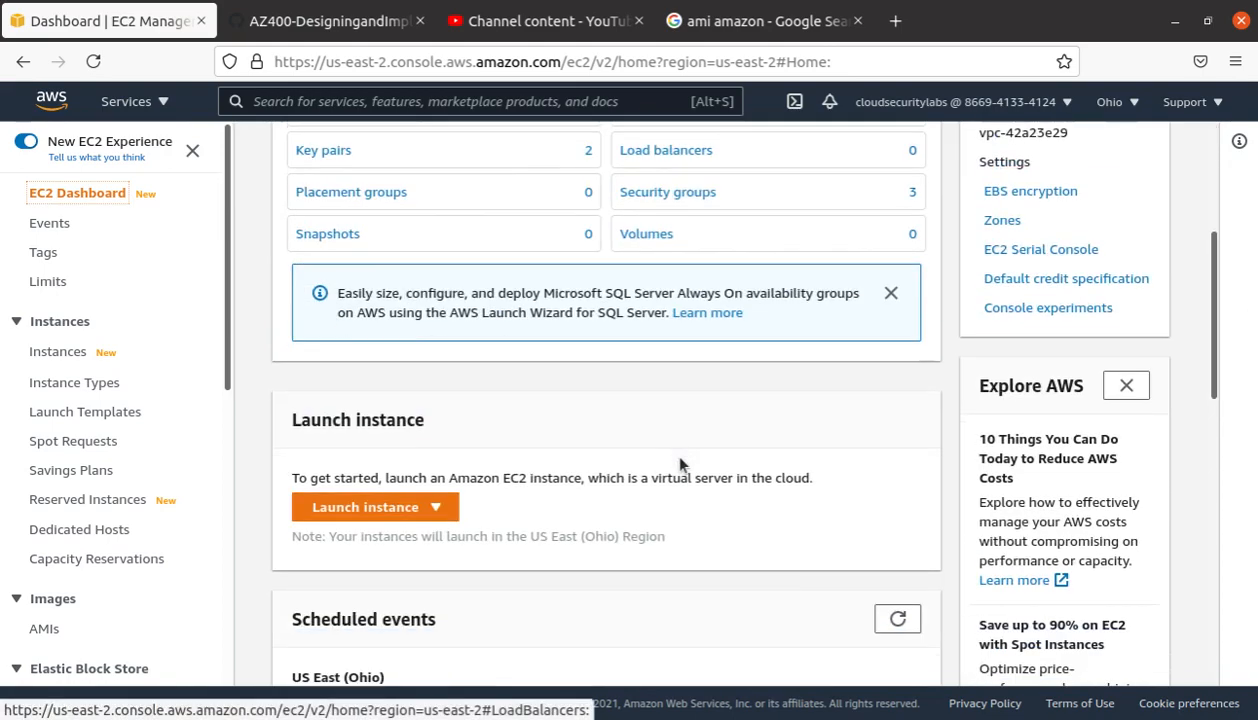
click(398, 510)
click(393, 538)
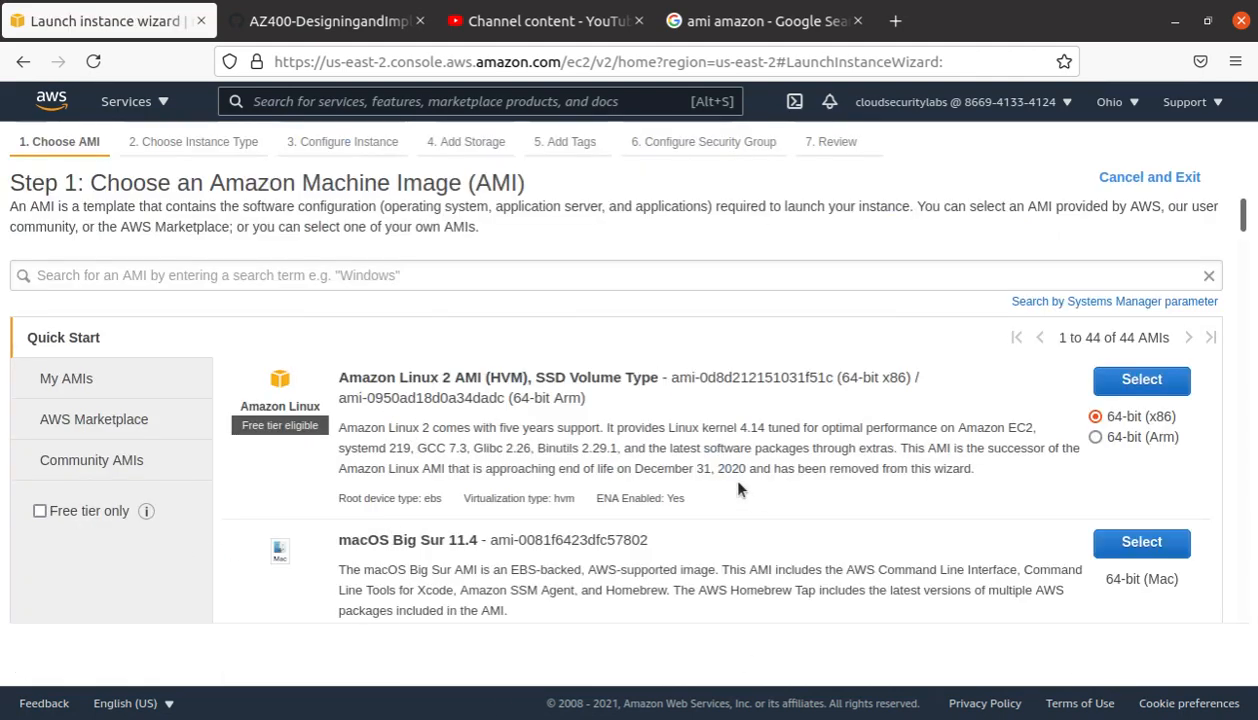
scroll(725, 472, down, 2)
scroll(706, 478, up, 2)
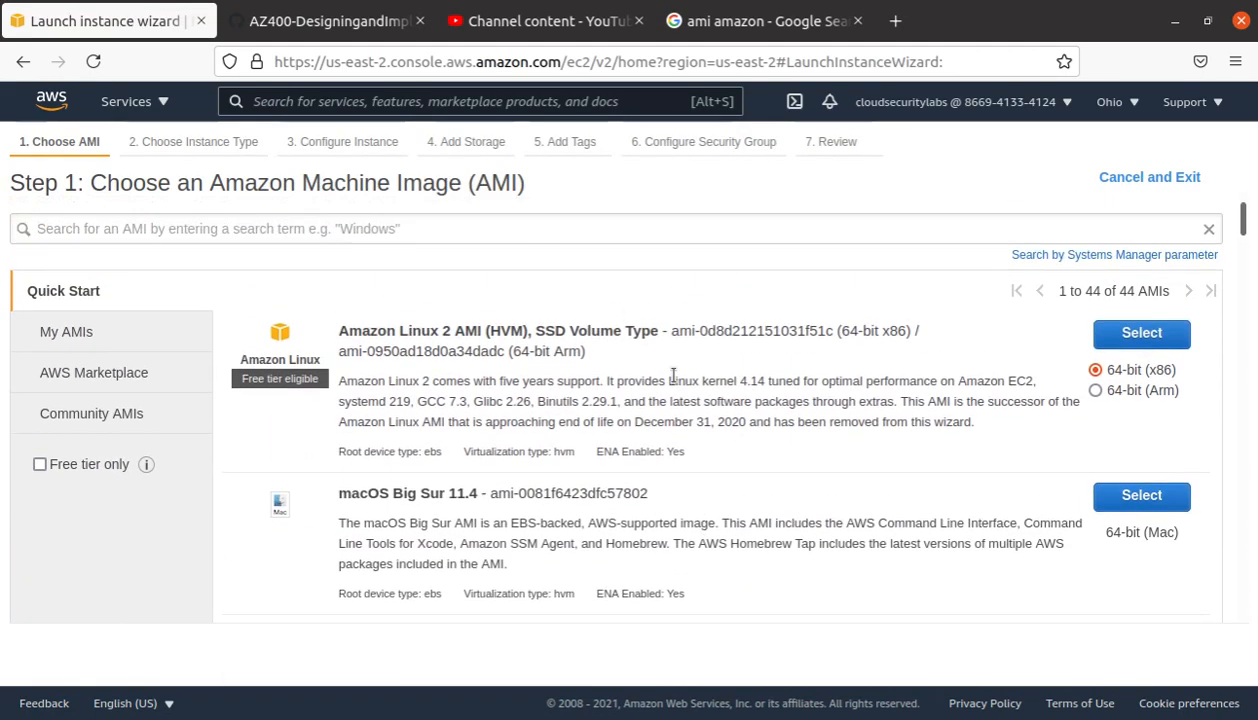
drag(519, 182, 211, 181)
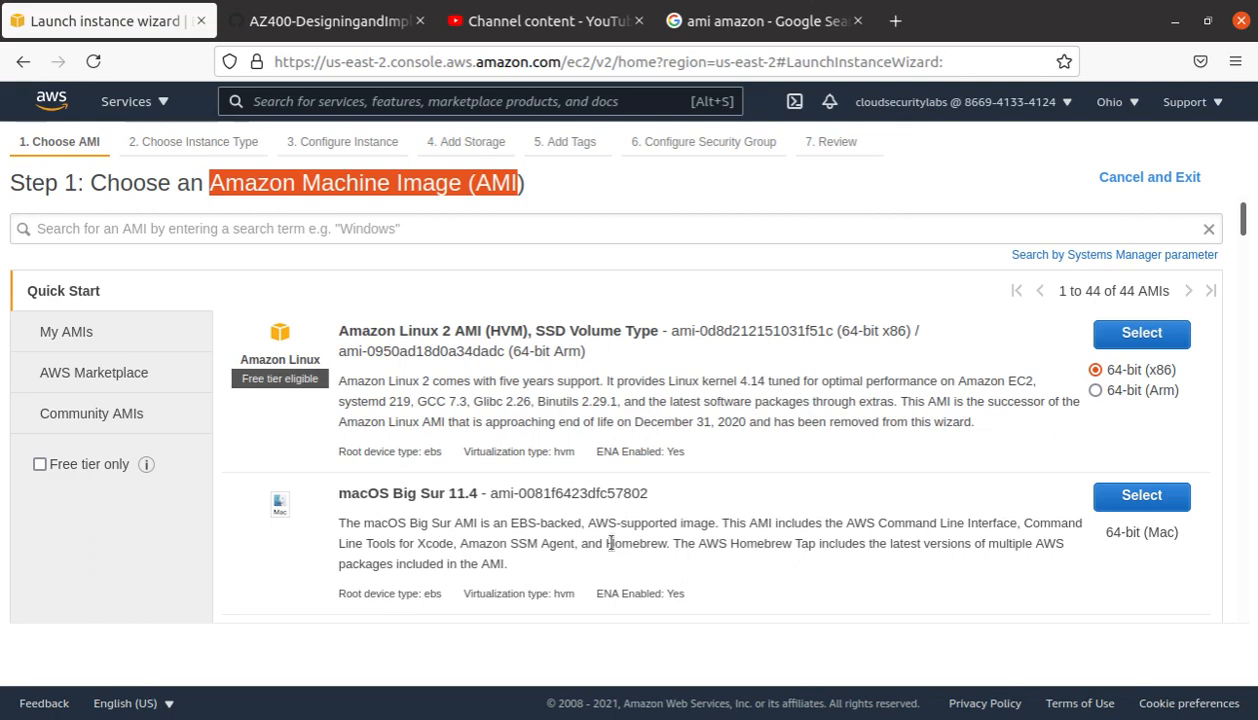
scroll(610, 543, down, 3)
scroll(605, 515, down, 3)
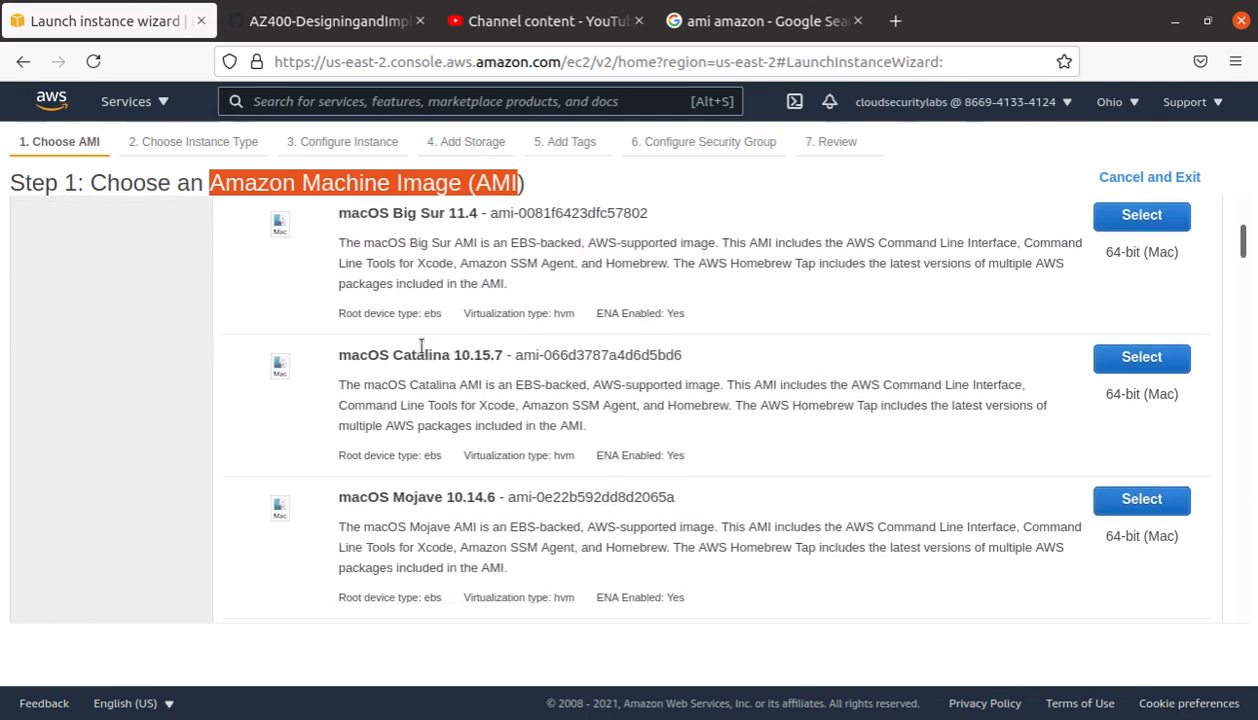
scroll(420, 350, down, 2)
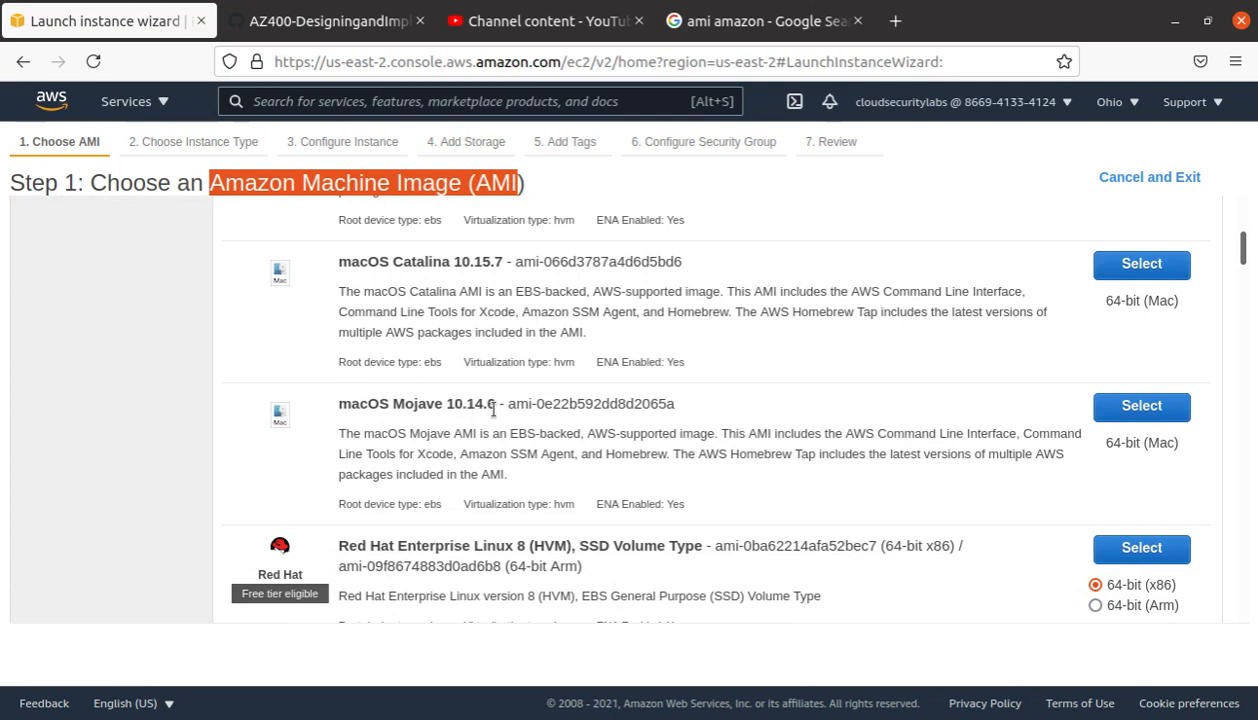
scroll(493, 412, down, 4)
scroll(411, 485, up, 10)
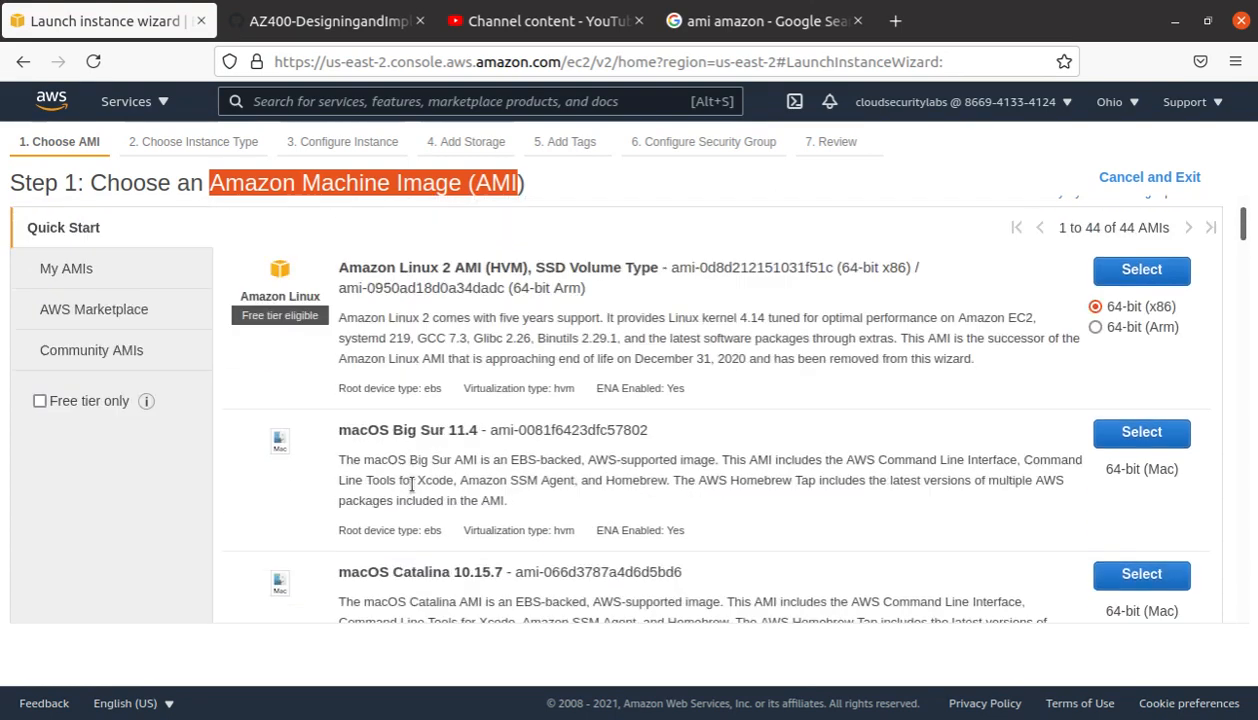
scroll(411, 485, up, 1)
click(255, 425)
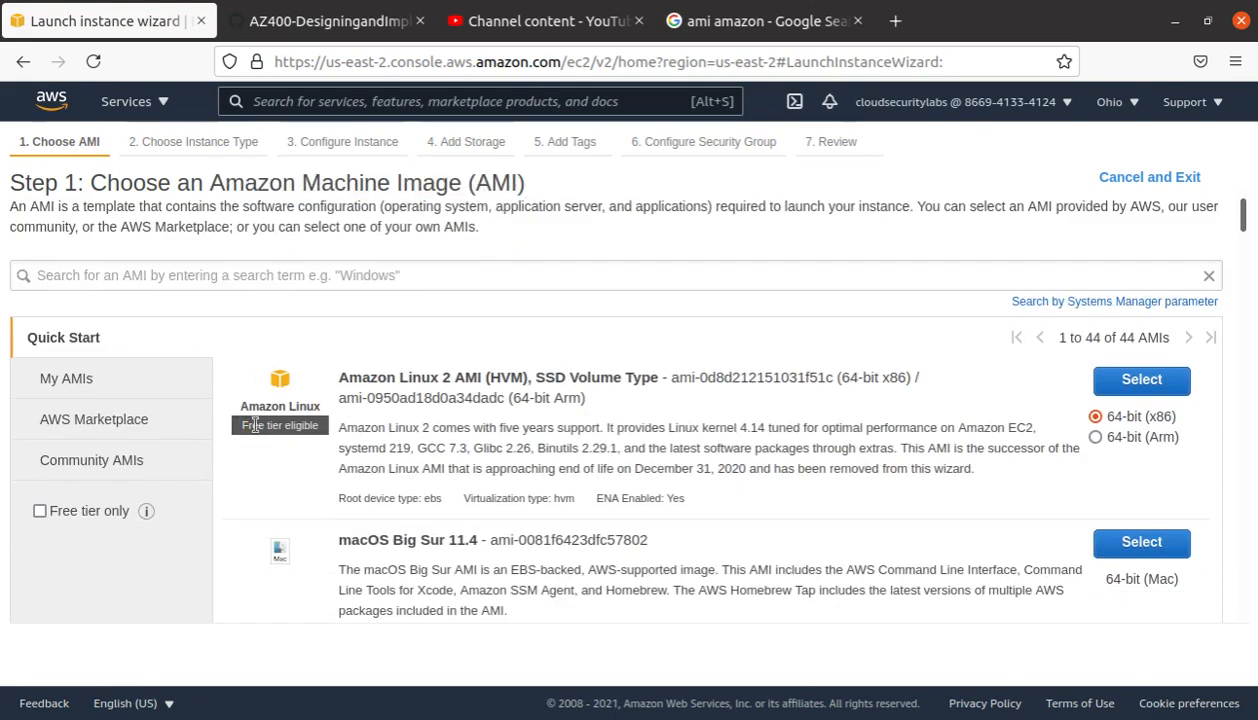
drag(255, 425, 311, 426)
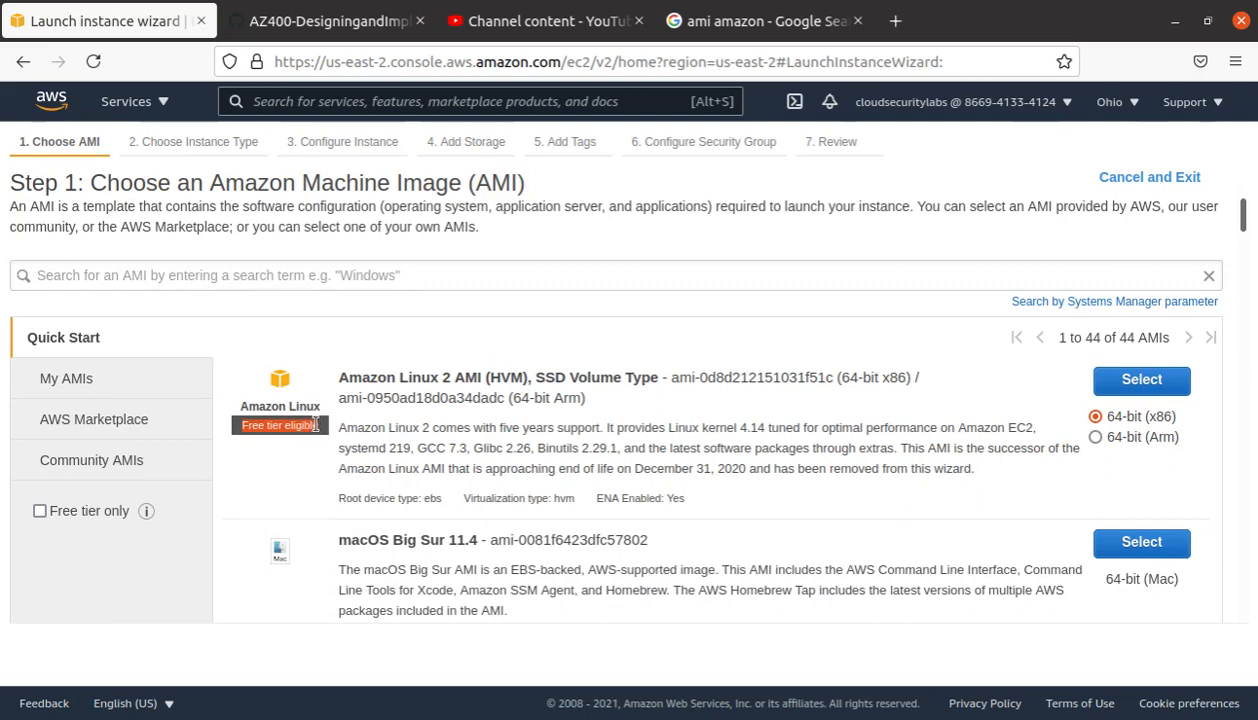
Step: Look at My AMIs, then scroll through the AWS Marketplace AMI categories
click(83, 385)
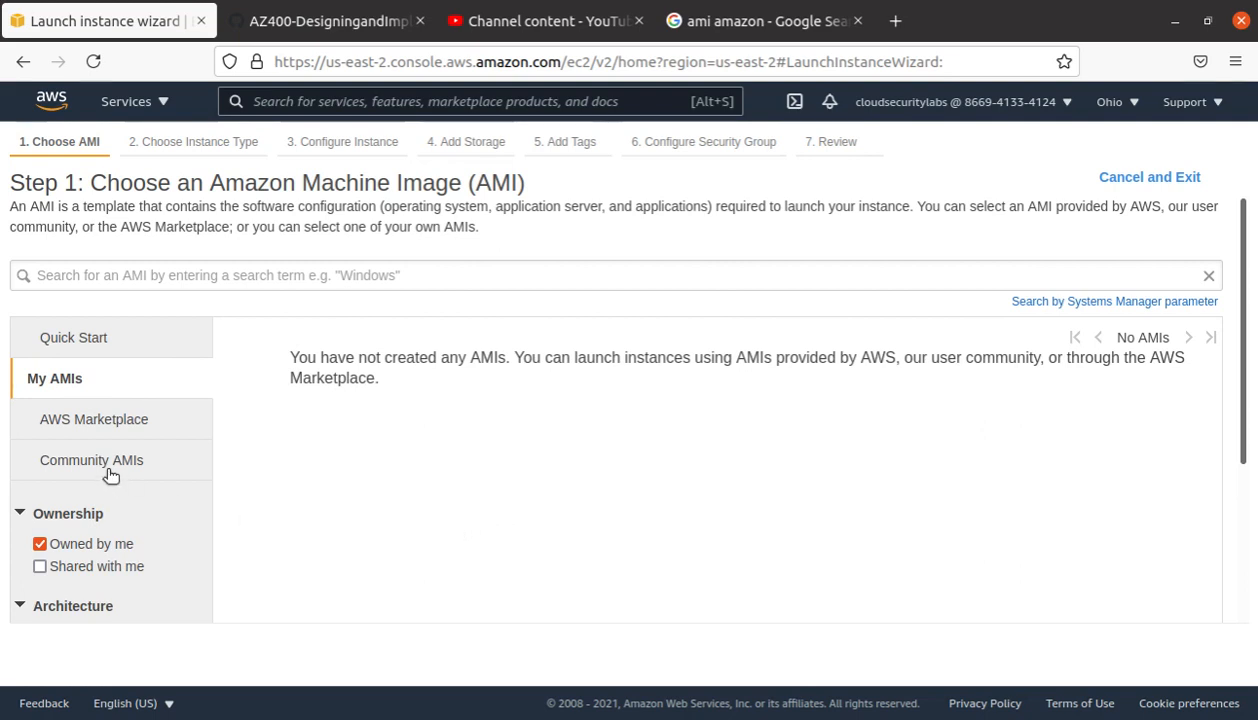
click(100, 419)
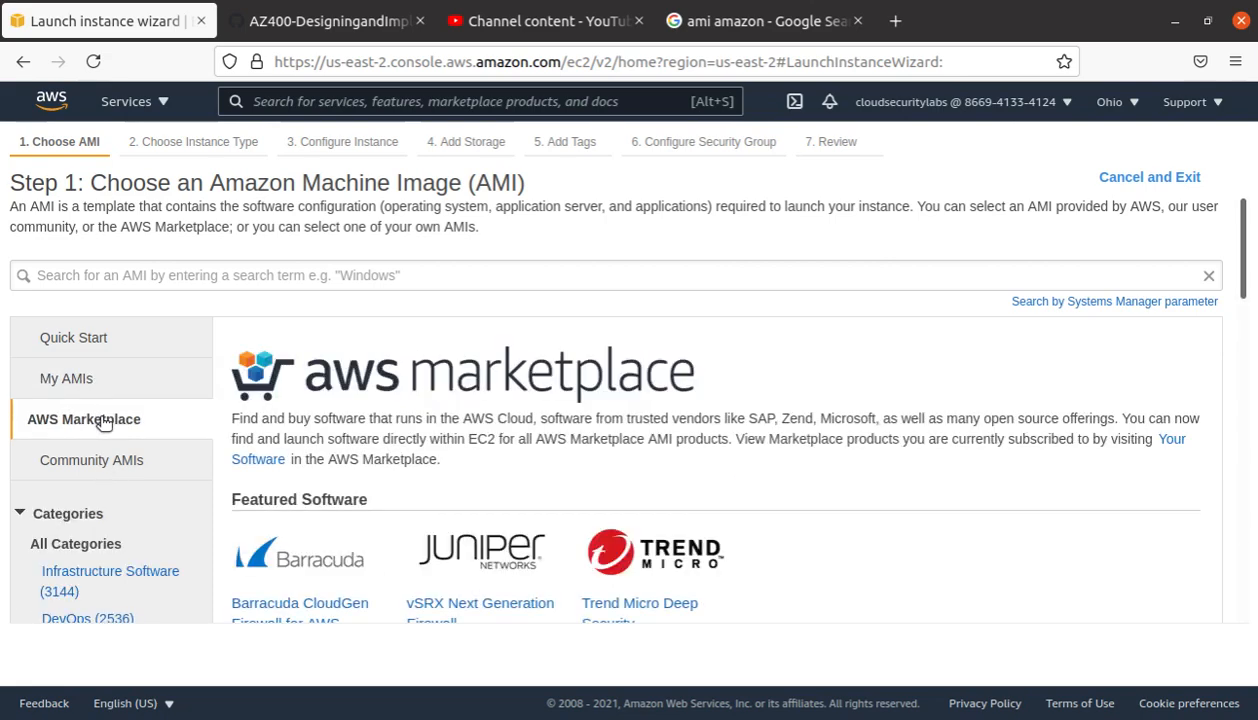
scroll(104, 457, down, 3)
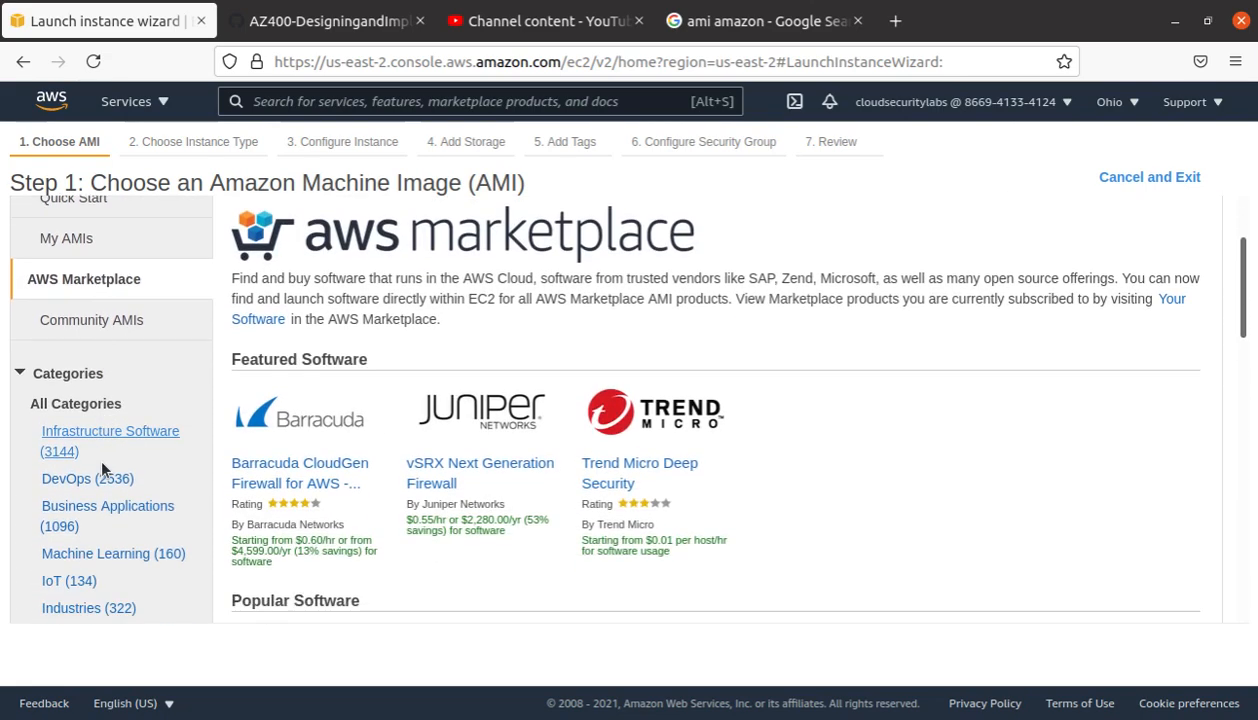
scroll(736, 470, down, 5)
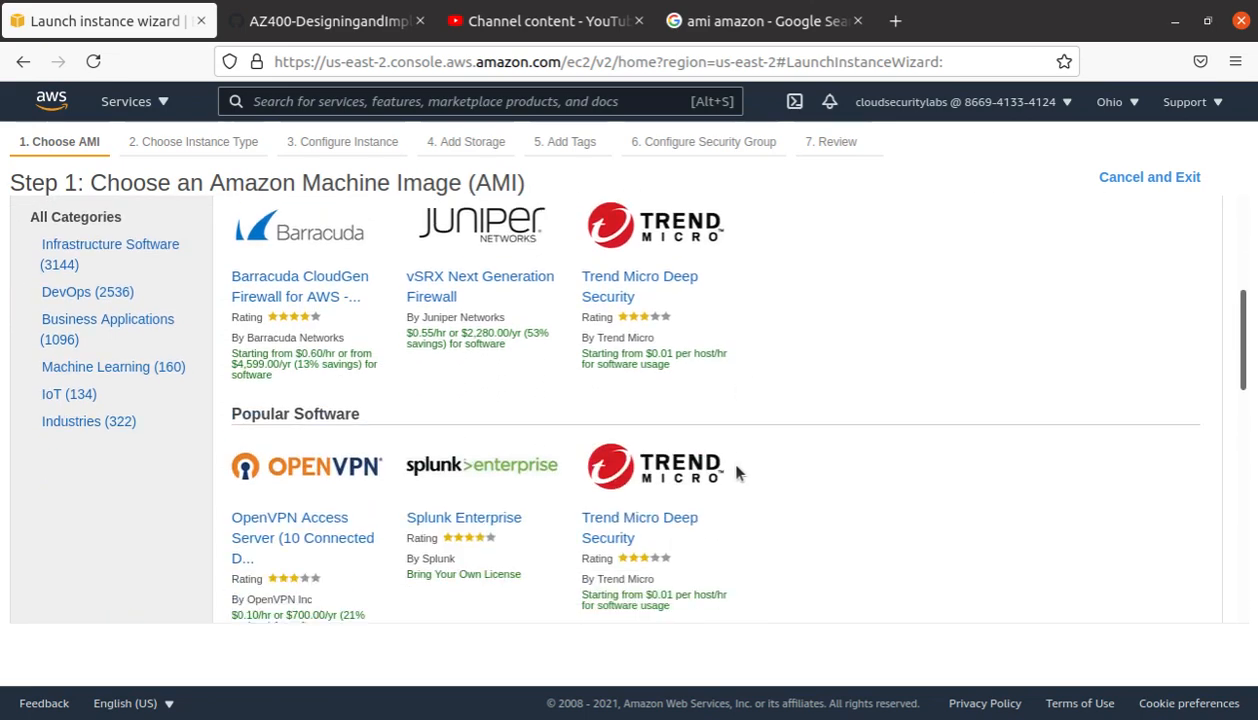
scroll(736, 470, down, 1)
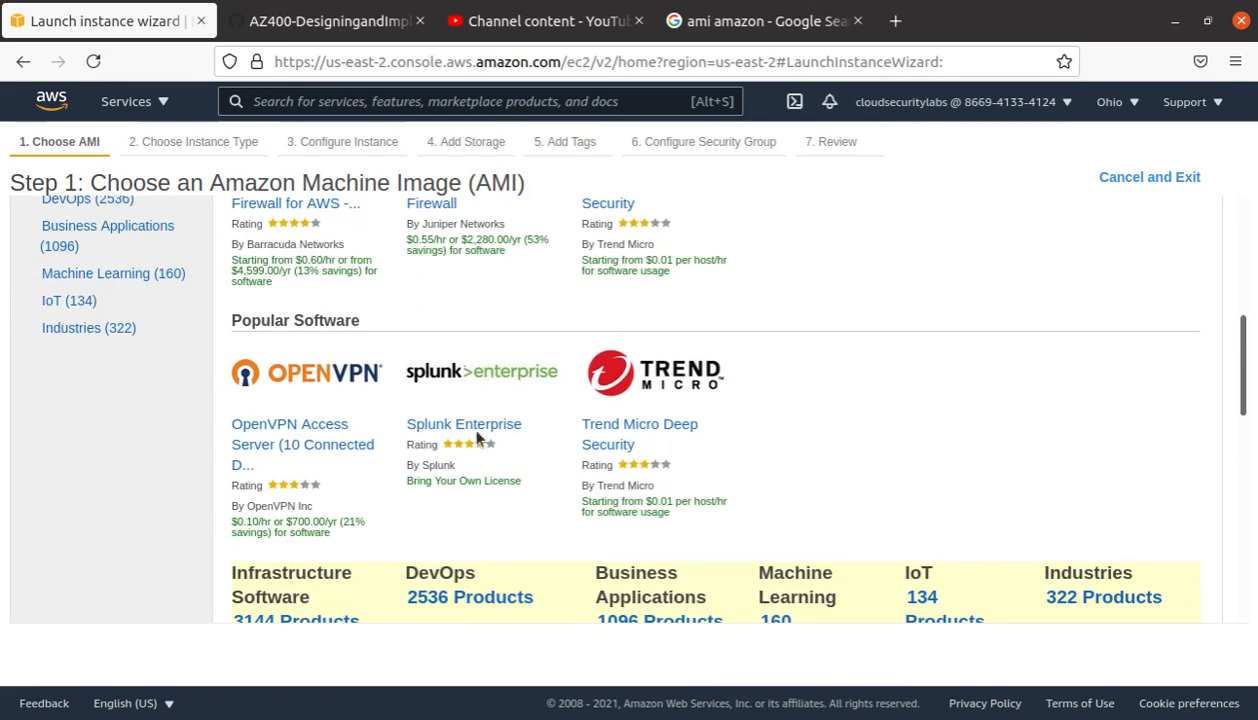
scroll(450, 440, down, 3)
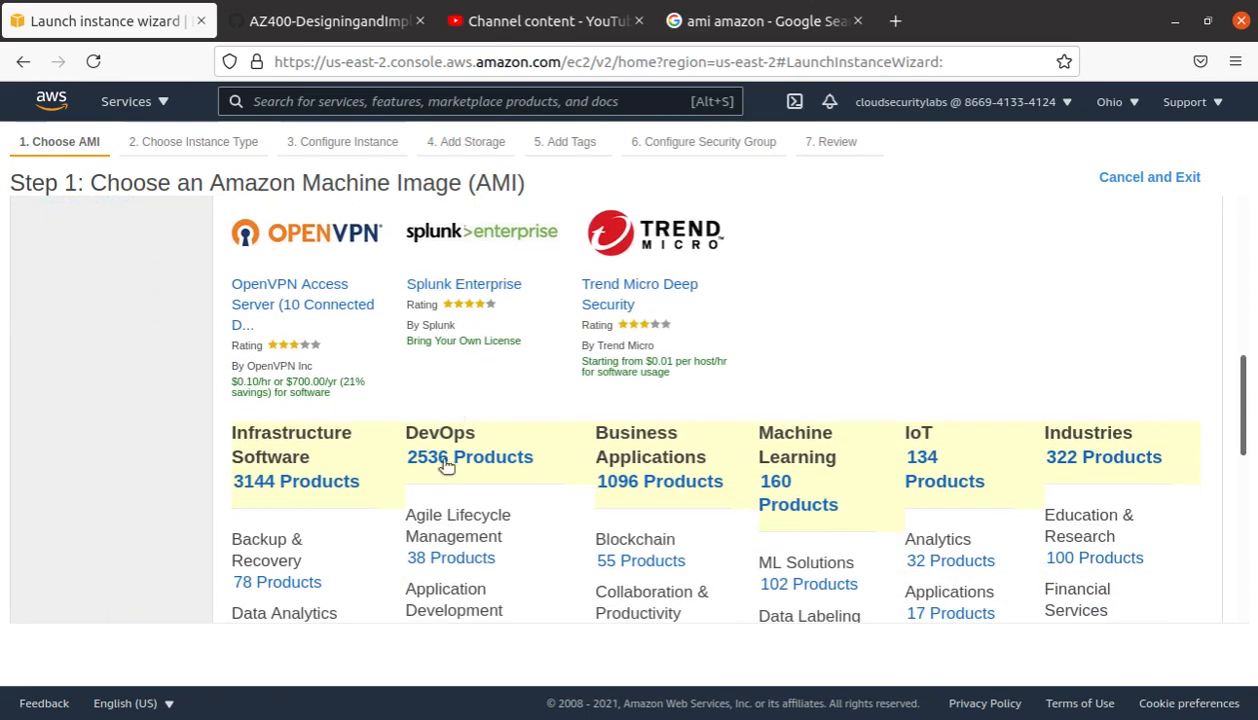
scroll(258, 576, down, 3)
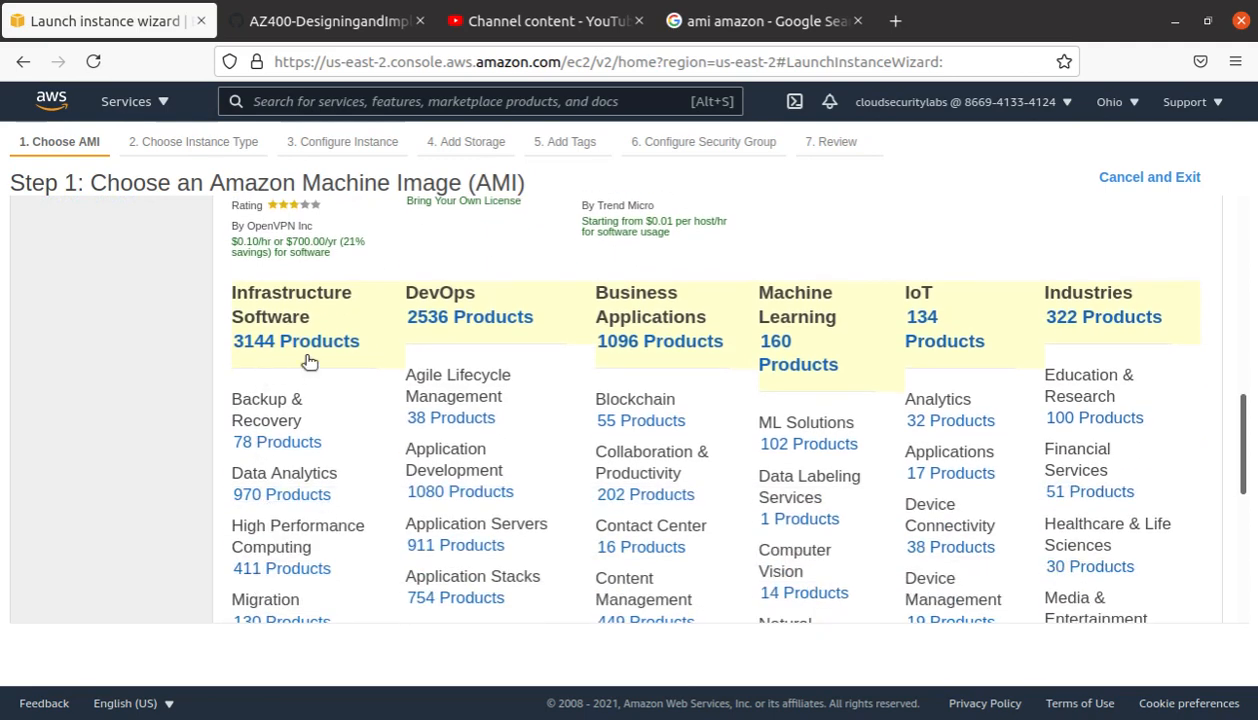
scroll(309, 362, down, 1)
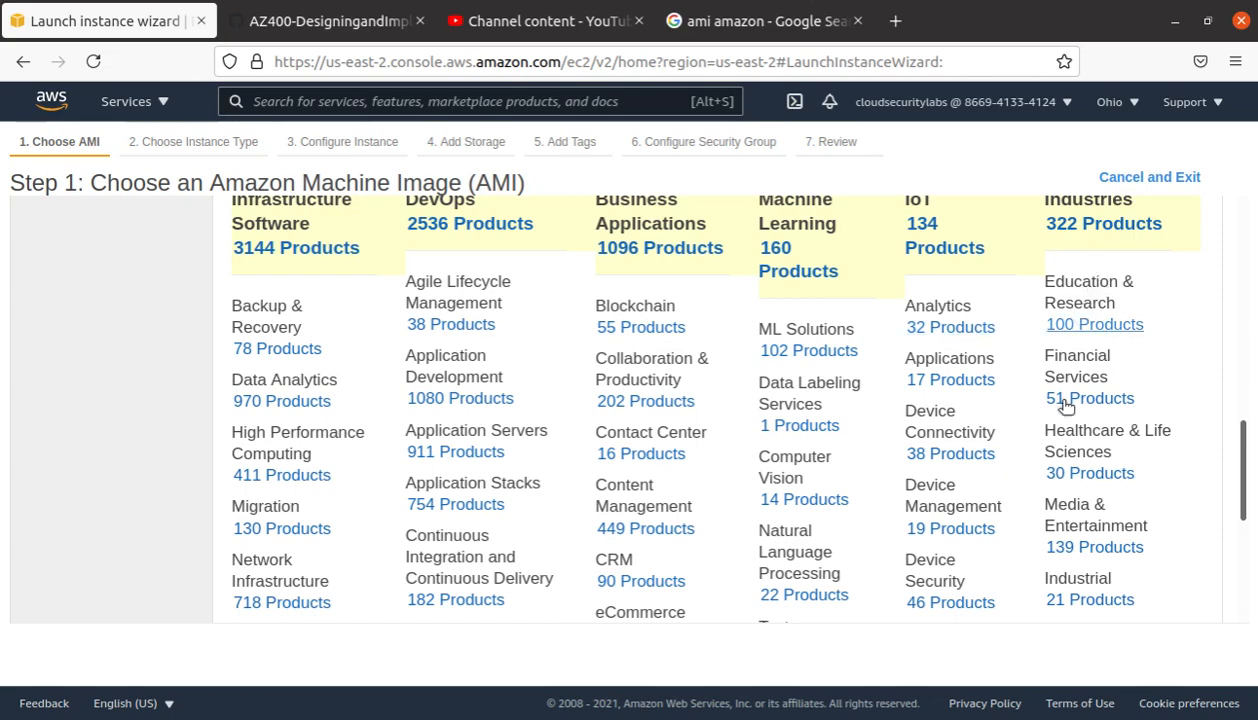
scroll(1045, 560, down, 5)
scroll(1046, 548, up, 15)
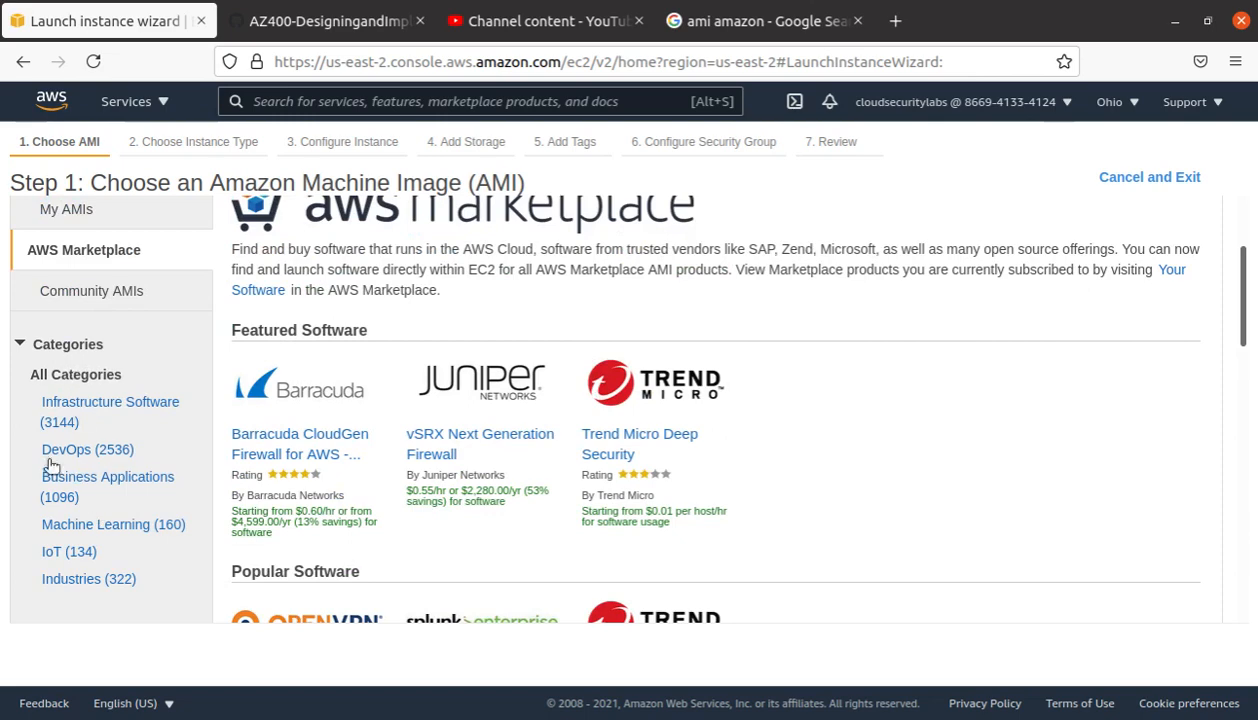
Step: Filter the Marketplace AMIs to the IoT category (134 products) and review them
click(86, 553)
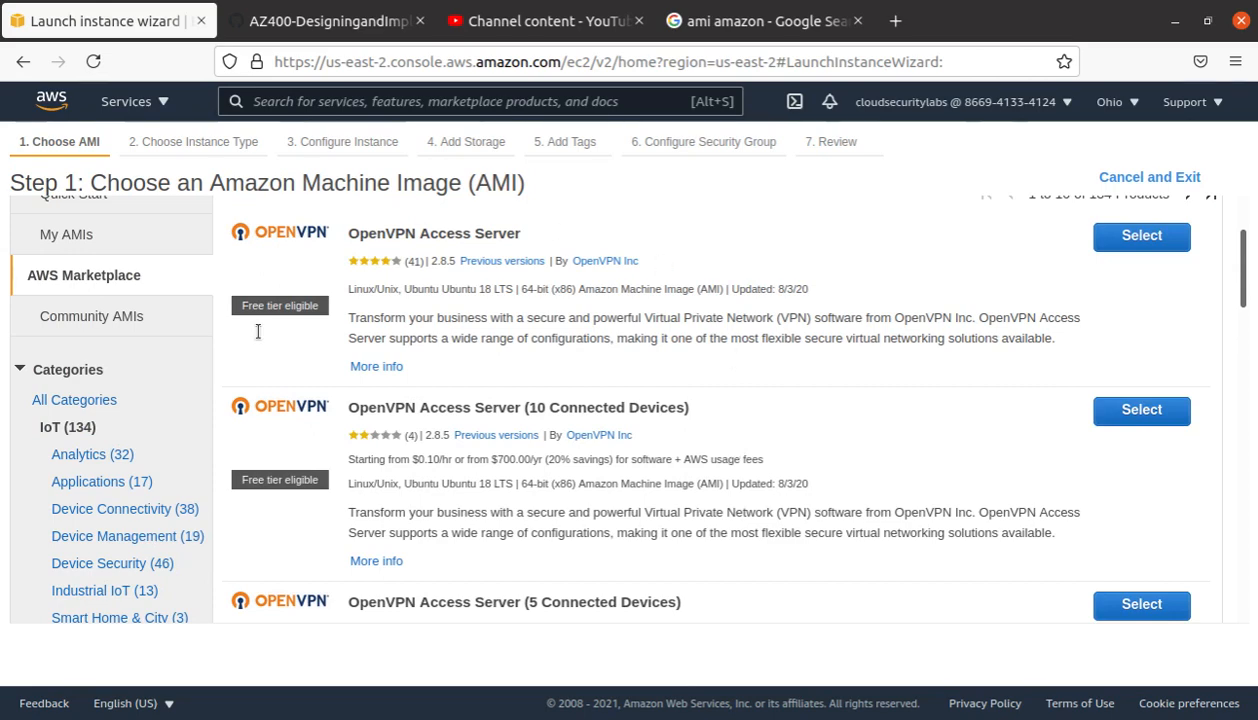
scroll(785, 440, down, 3)
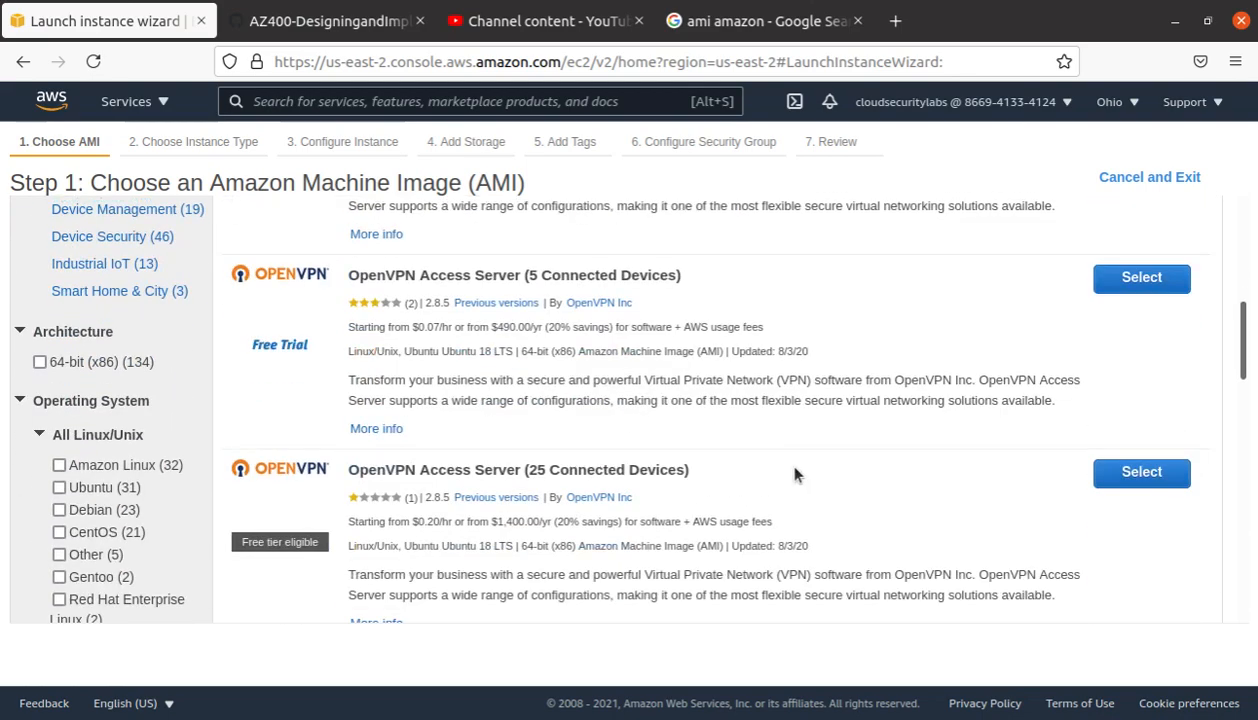
scroll(795, 477, down, 2)
scroll(795, 478, up, 3)
scroll(793, 490, up, 4)
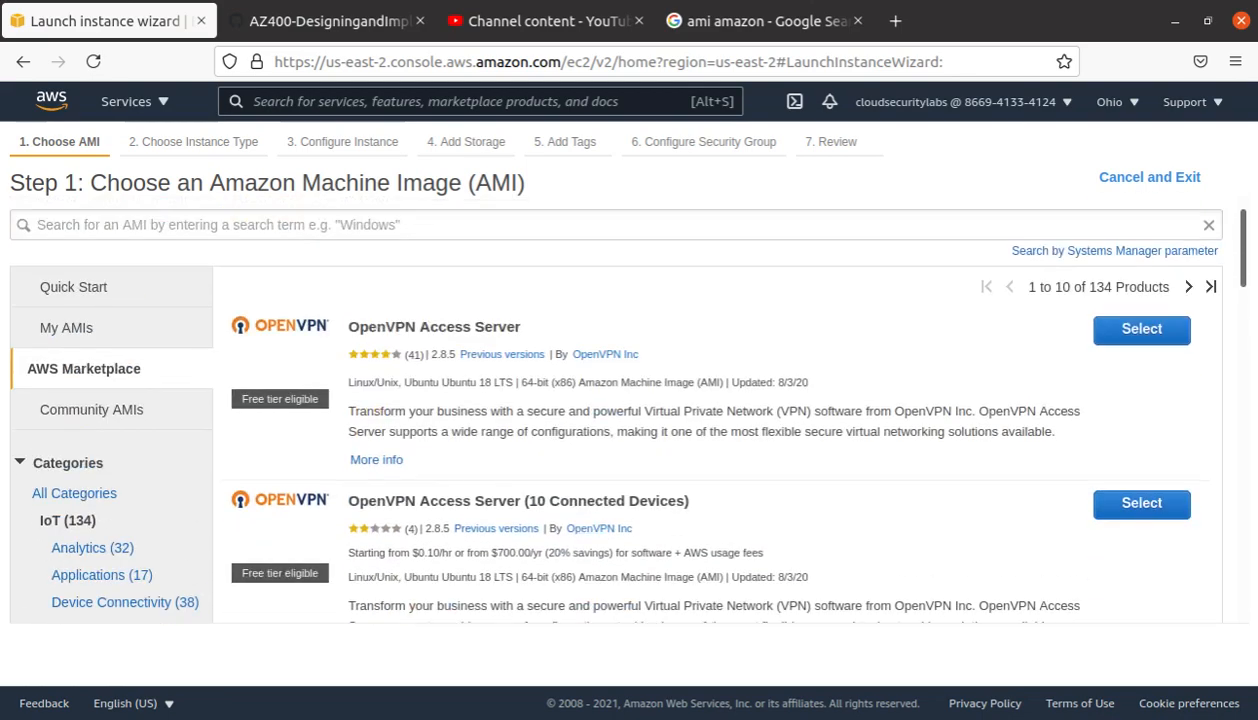
Step: Scroll through the 70,595 Community AMIs, then return to the Quick Start list
click(85, 410)
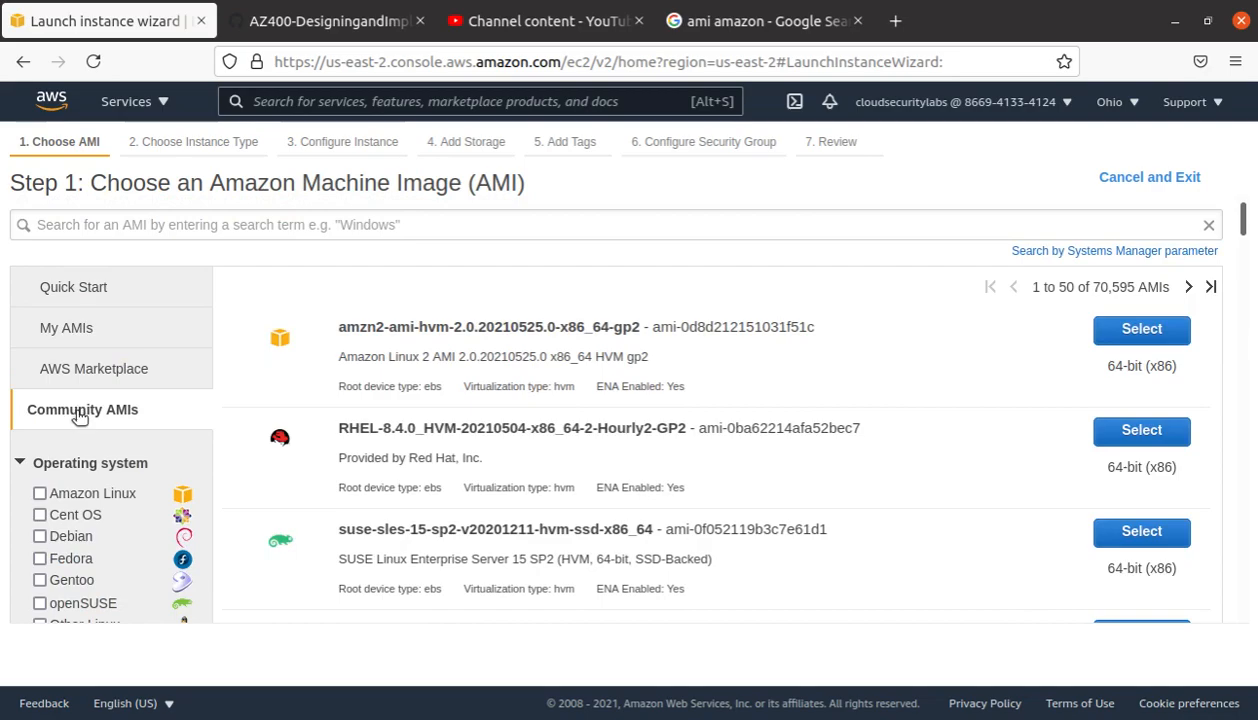
scroll(905, 485, down, 4)
scroll(911, 497, down, 12)
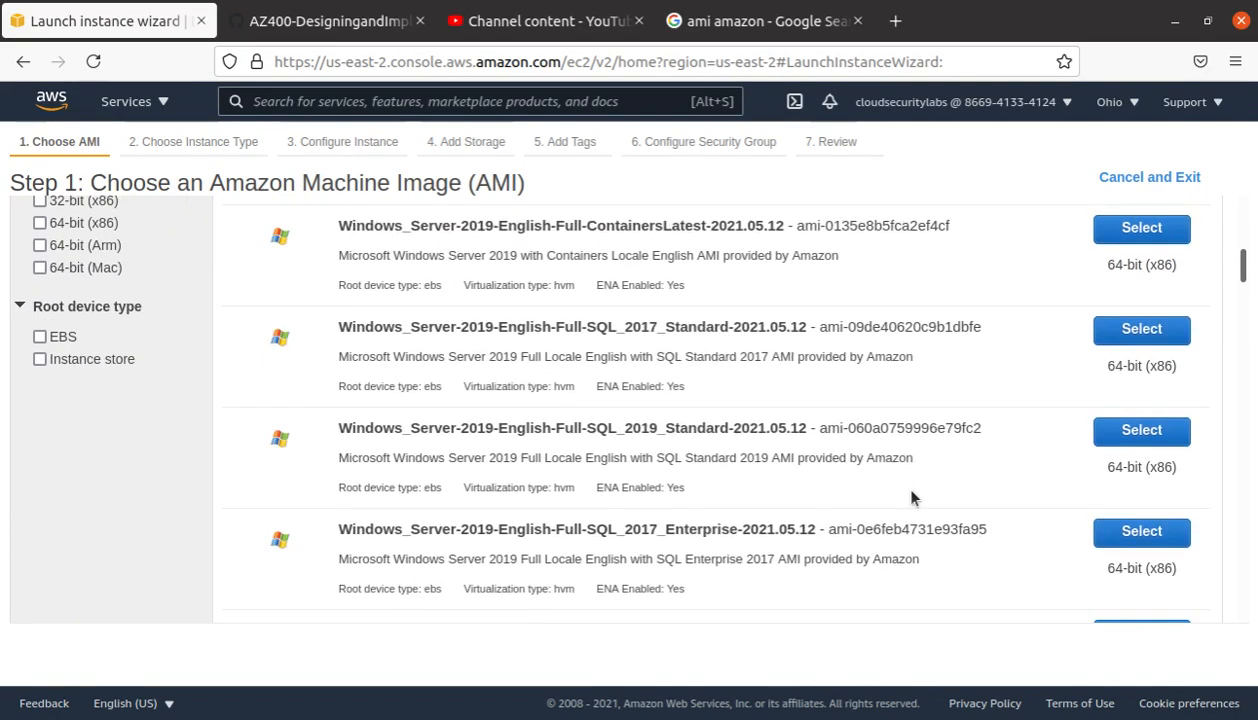
scroll(903, 525, up, 15)
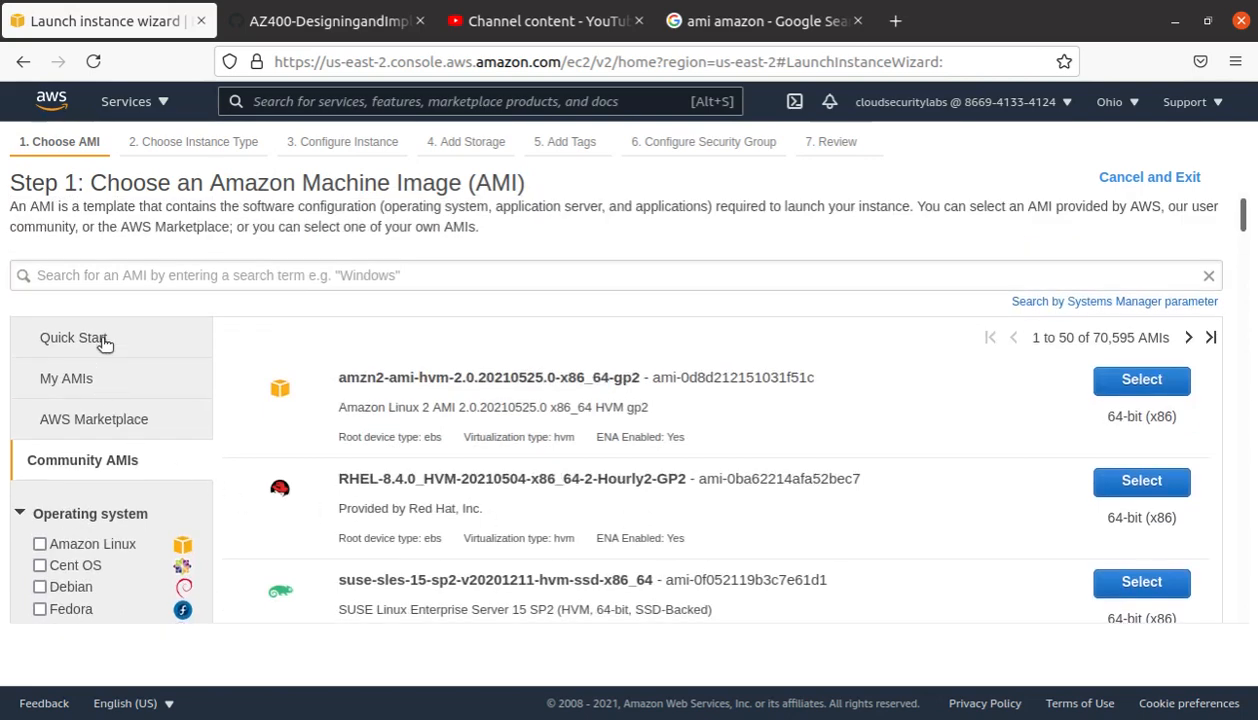
click(101, 352)
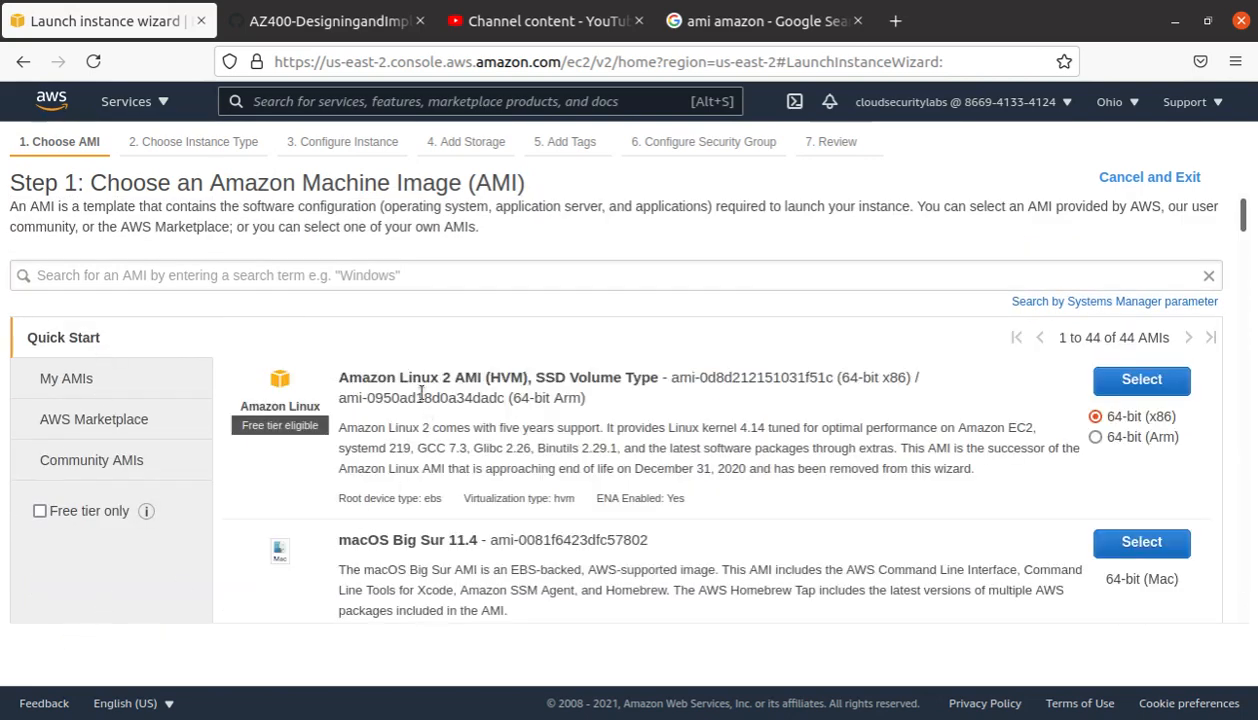
Step: Filter Quick Start to free-tier AMIs and select Amazon Linux 2 AMI (HVM), SSD Volume Type
click(39, 511)
scroll(530, 527, down, 2)
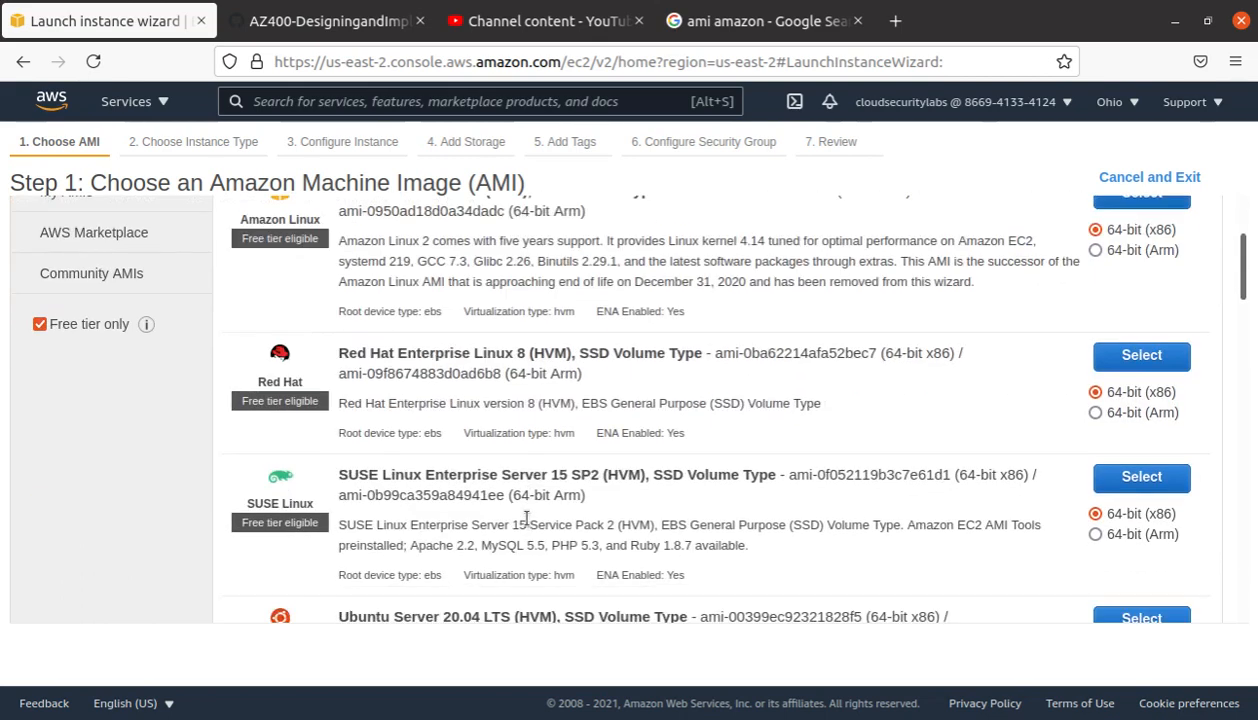
scroll(617, 540, down, 2)
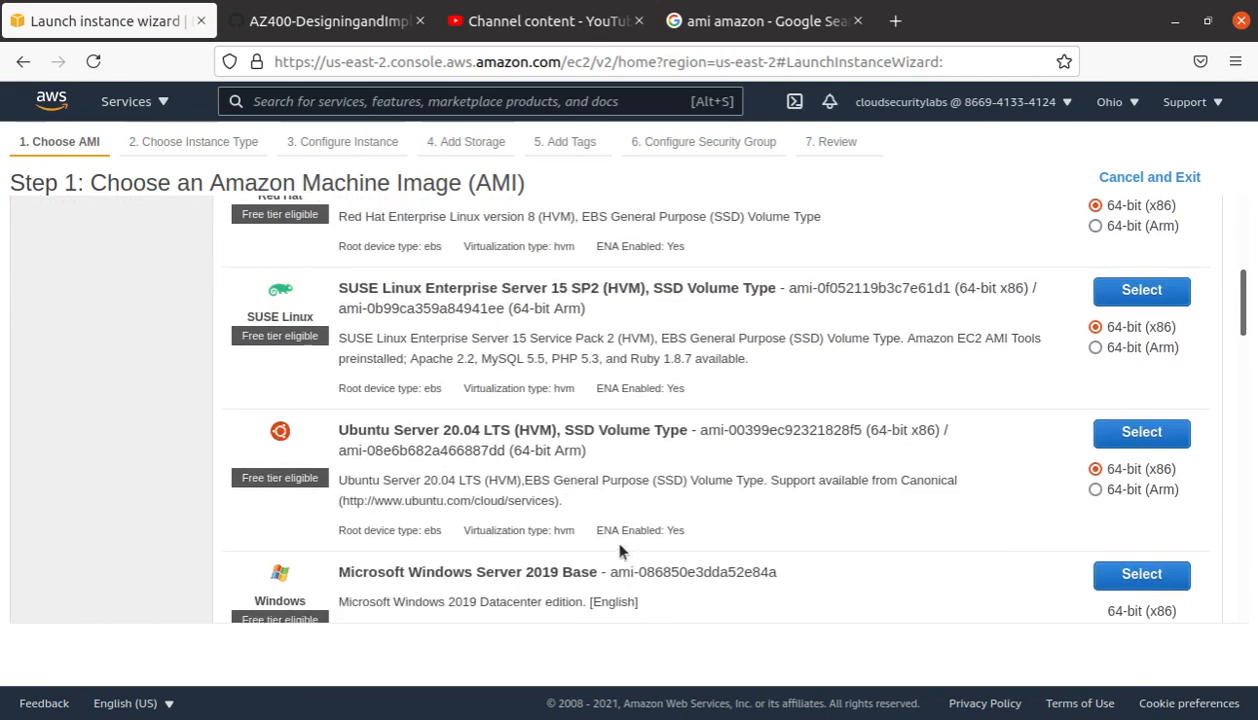
scroll(615, 550, up, 5)
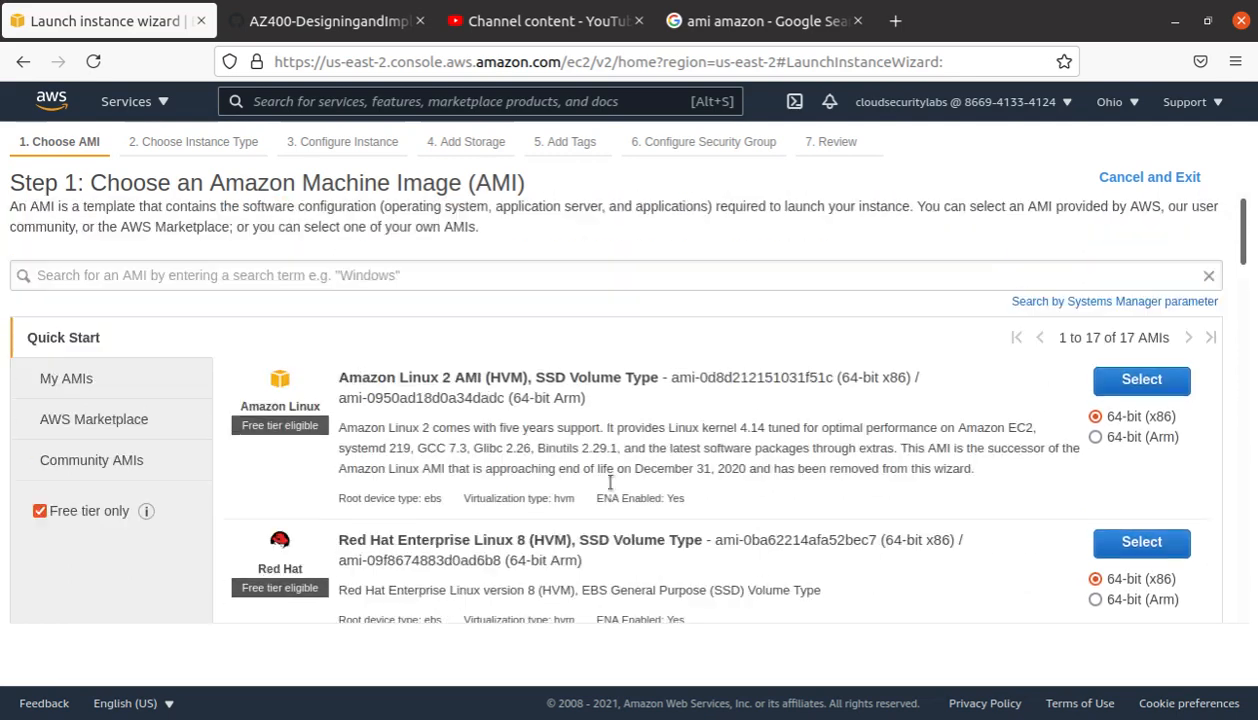
scroll(607, 443, down, 2)
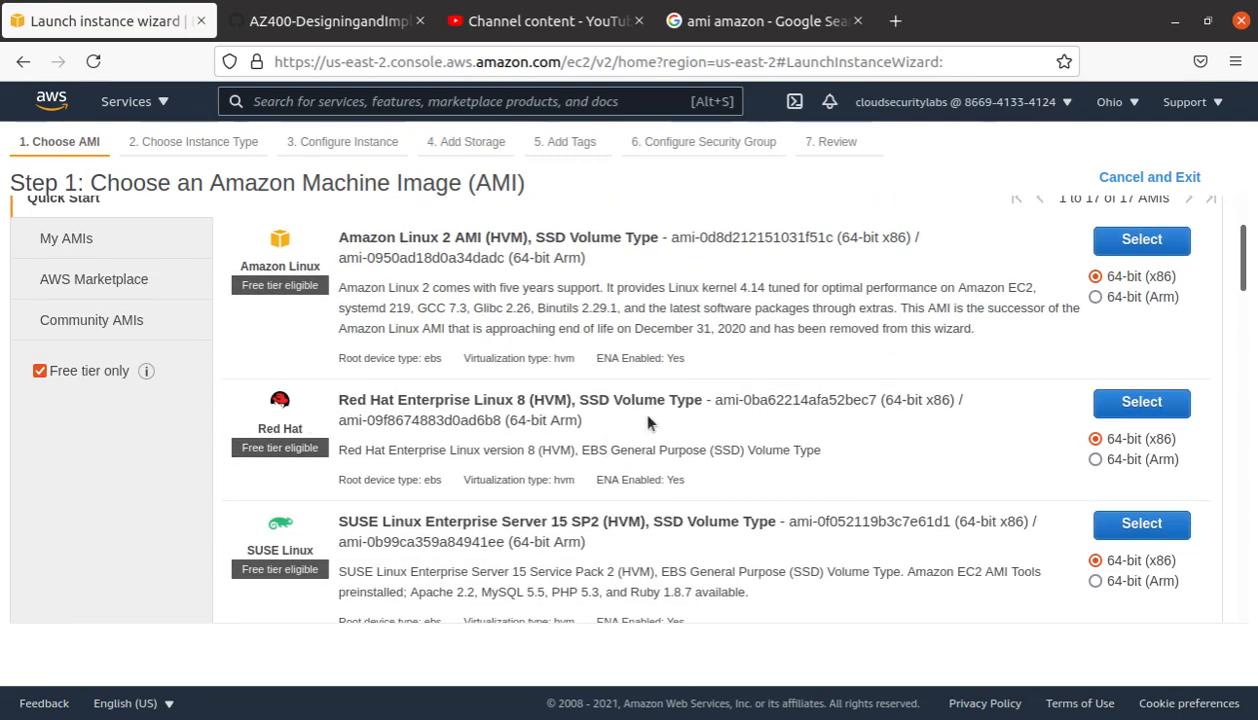
scroll(648, 423, up, 2)
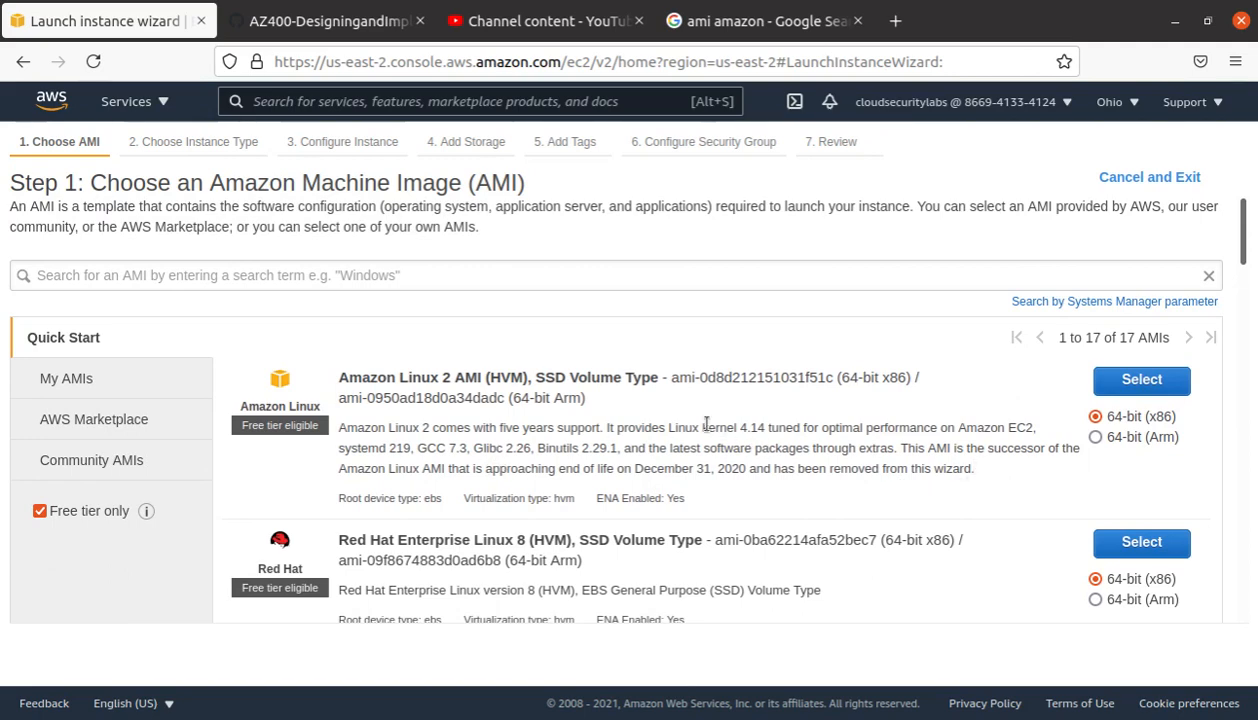
drag(666, 427, 765, 427)
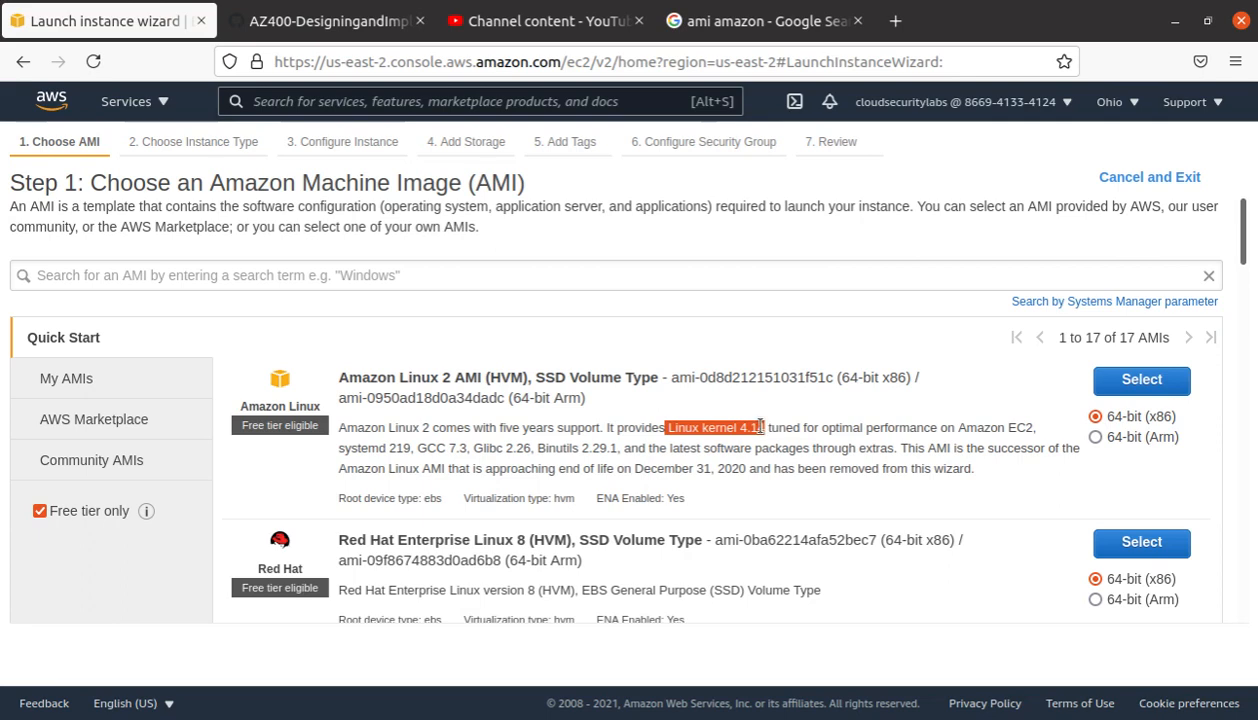
click(1168, 378)
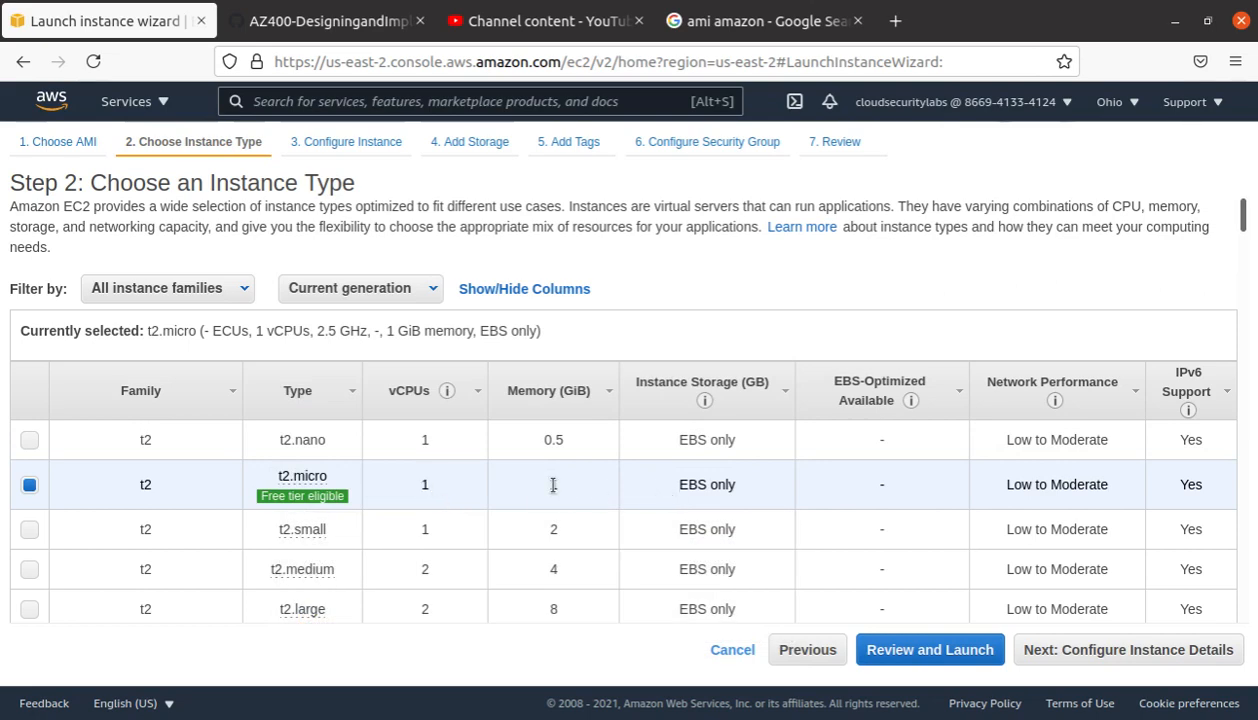
Step: Keep the t2.micro instance type and continue to Configure Instance Details
scroll(553, 485, down, 5)
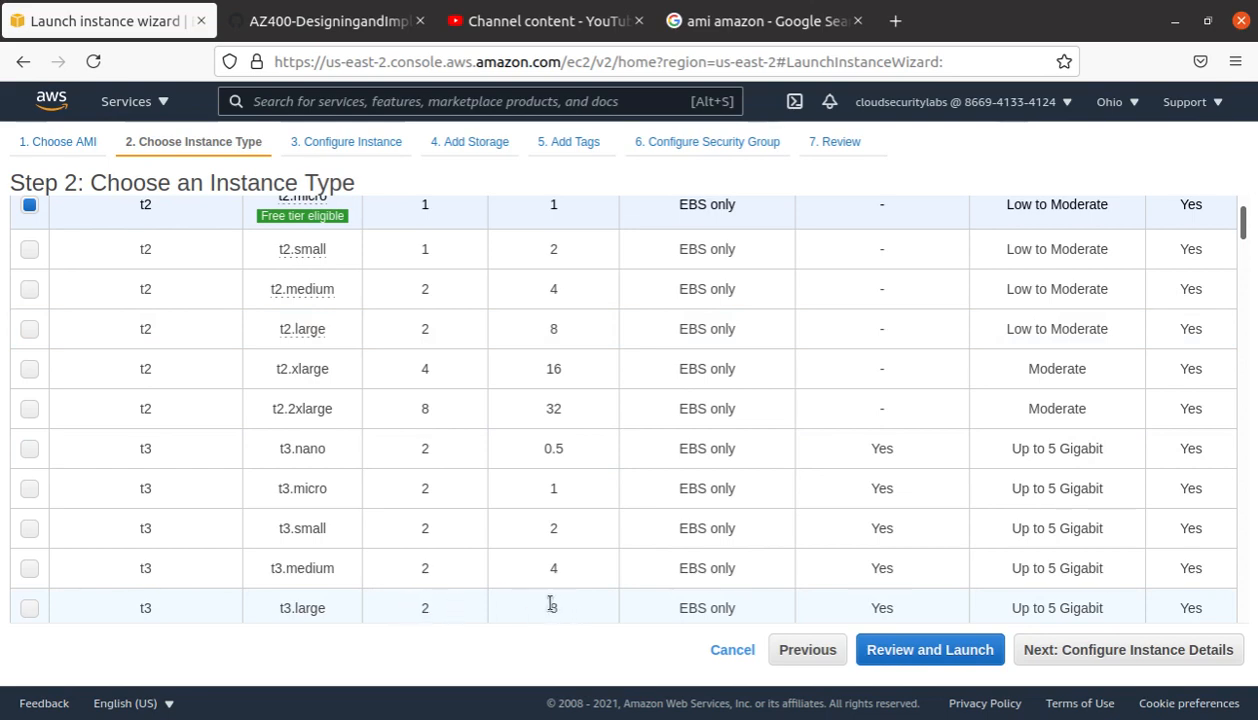
scroll(550, 603, down, 10)
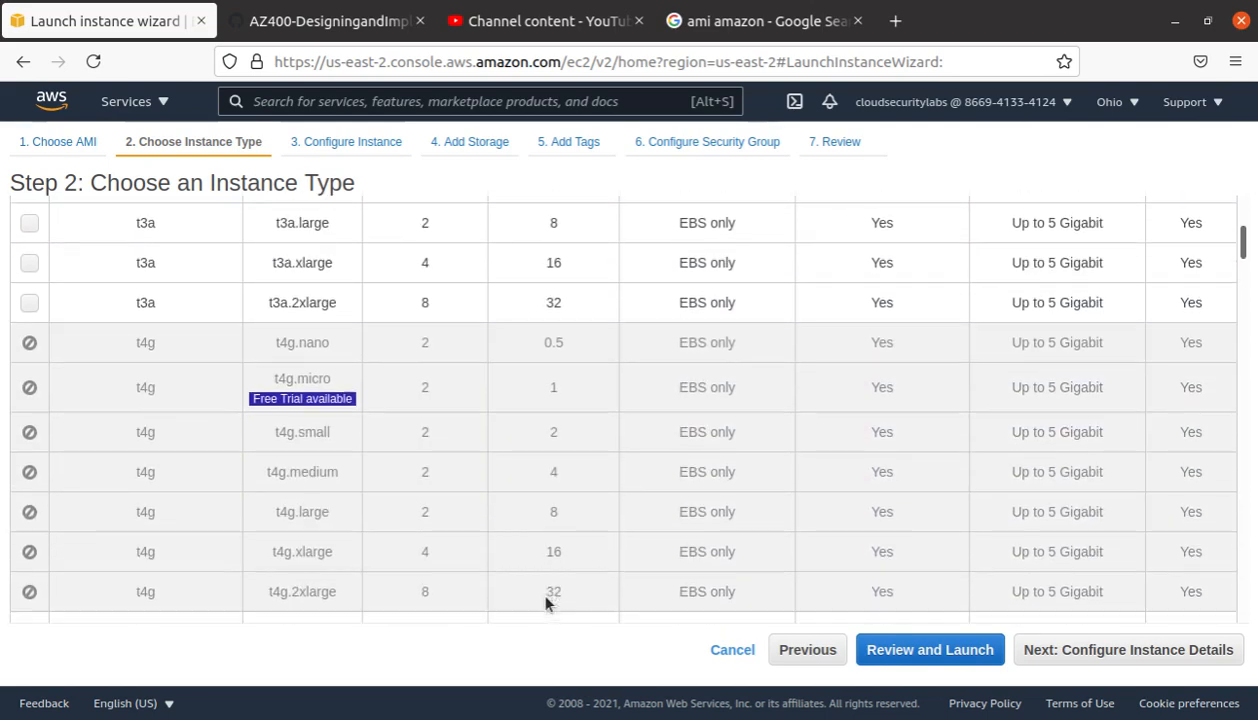
scroll(545, 600, down, 3)
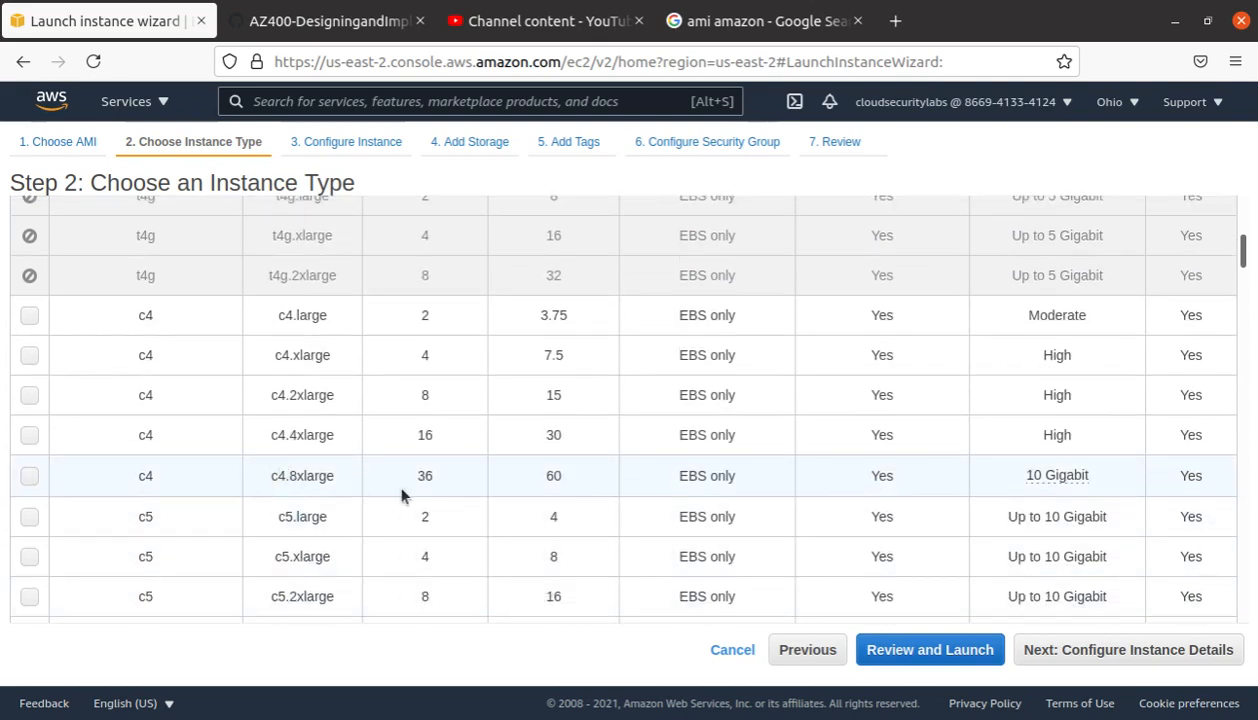
scroll(430, 500, up, 12)
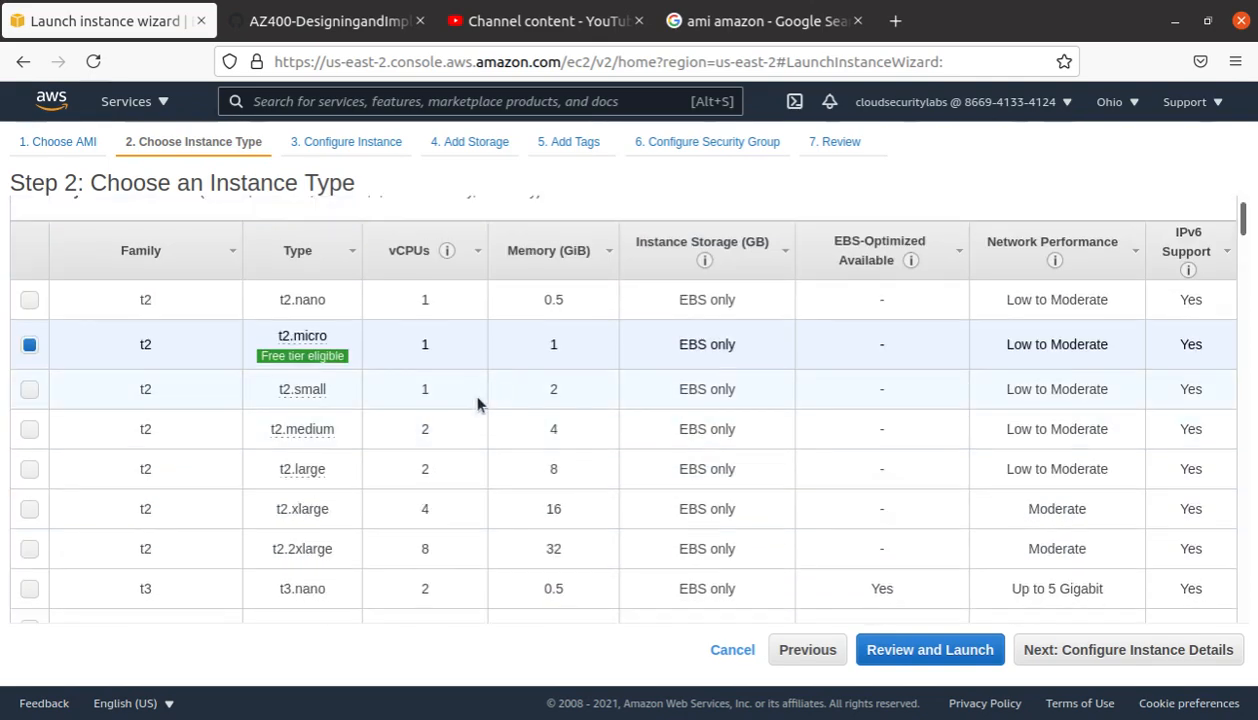
scroll(477, 403, up, 3)
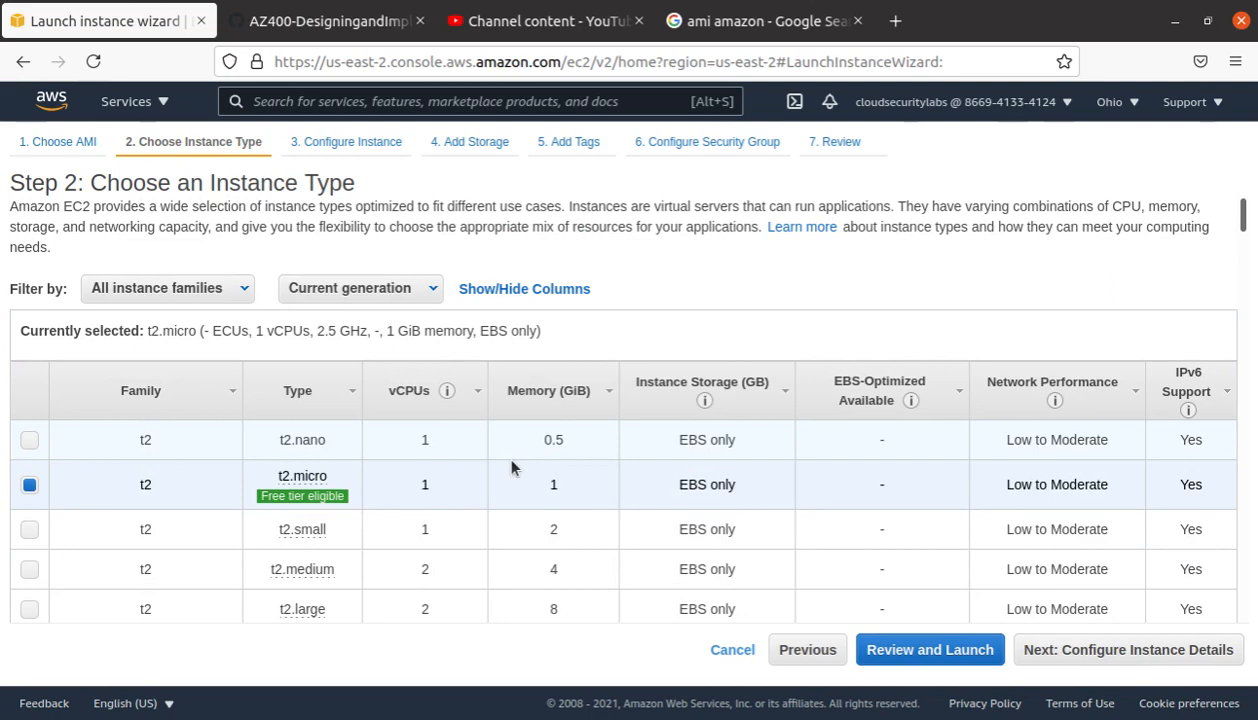
mouse_move(314, 474)
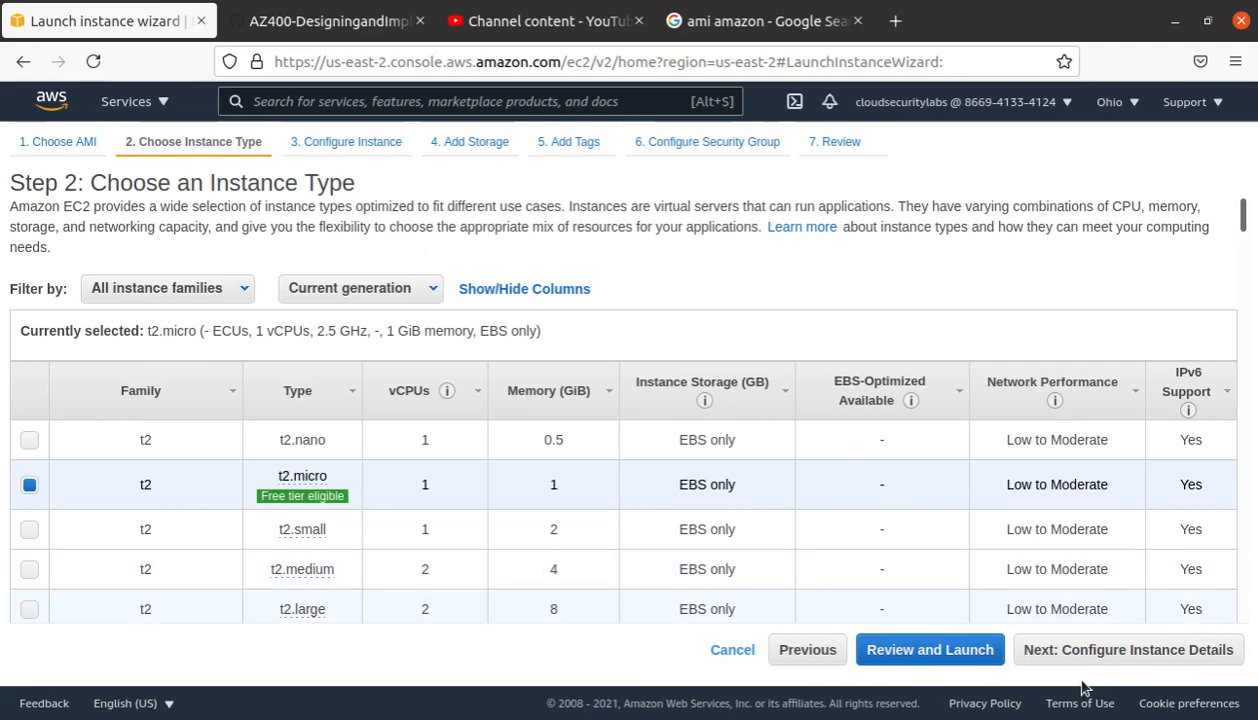
click(1140, 659)
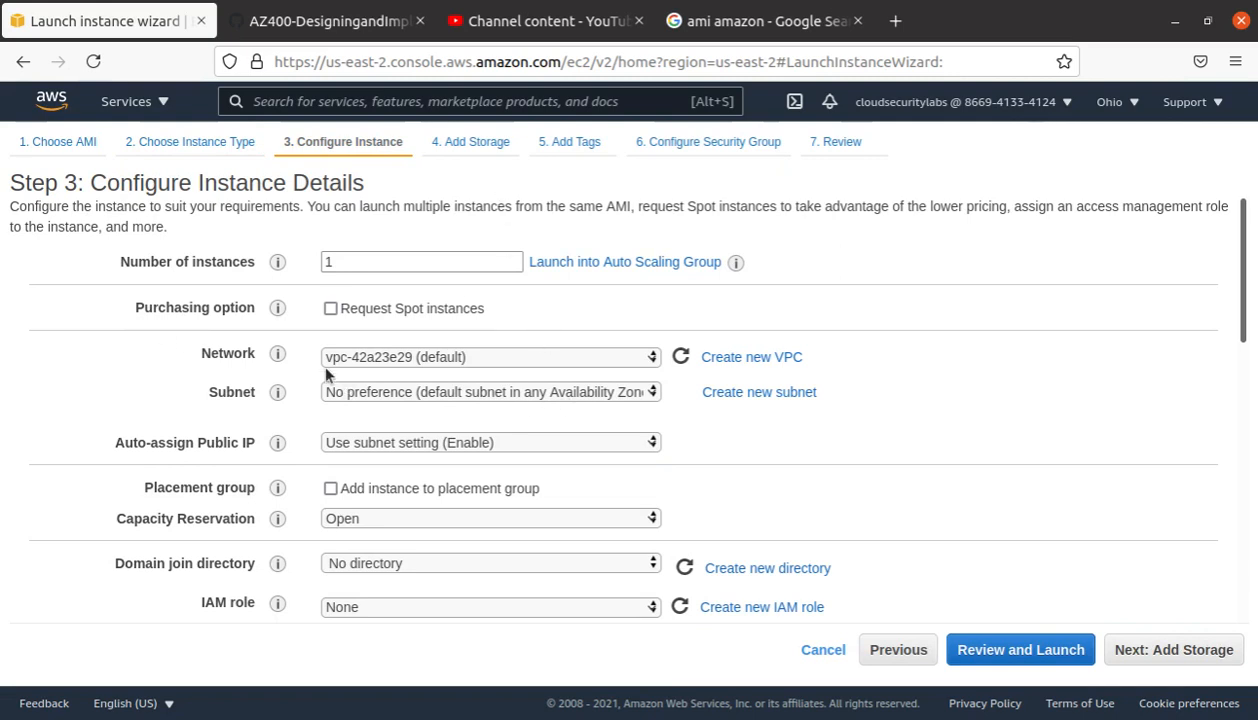
Step: Keep the default VPC and place the instance in subnet-6374f008 in us-east-2a
click(523, 357)
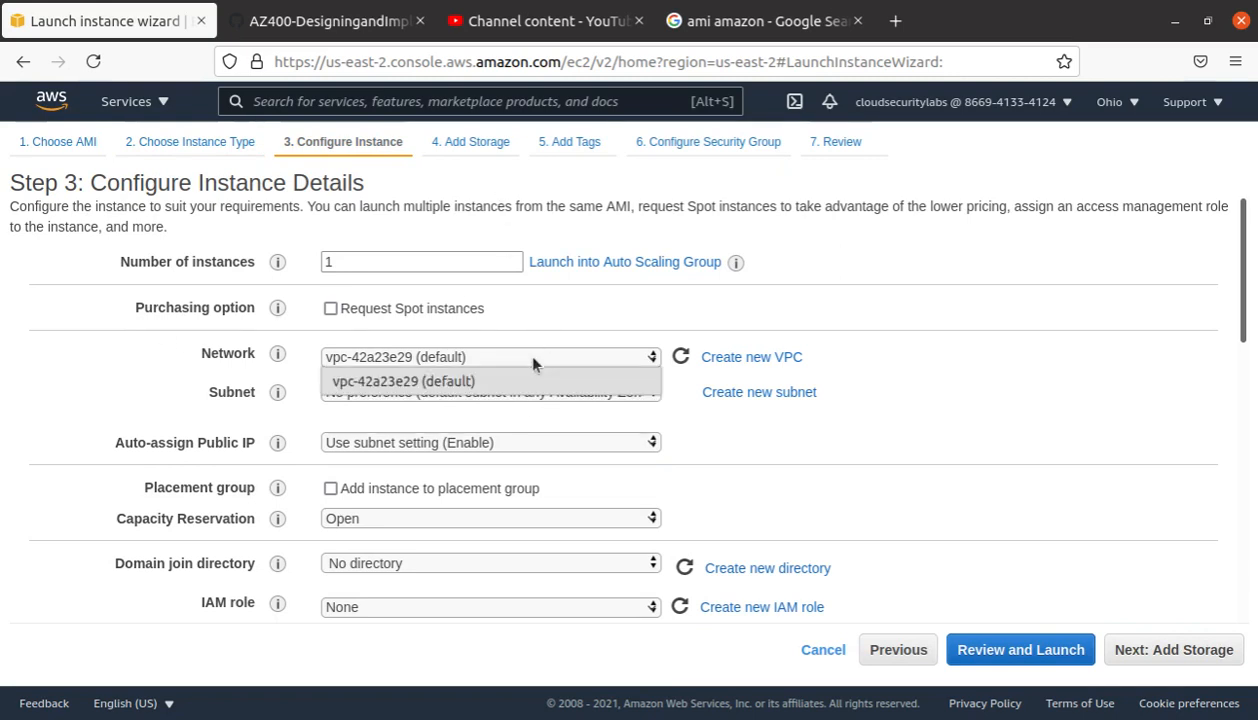
click(533, 364)
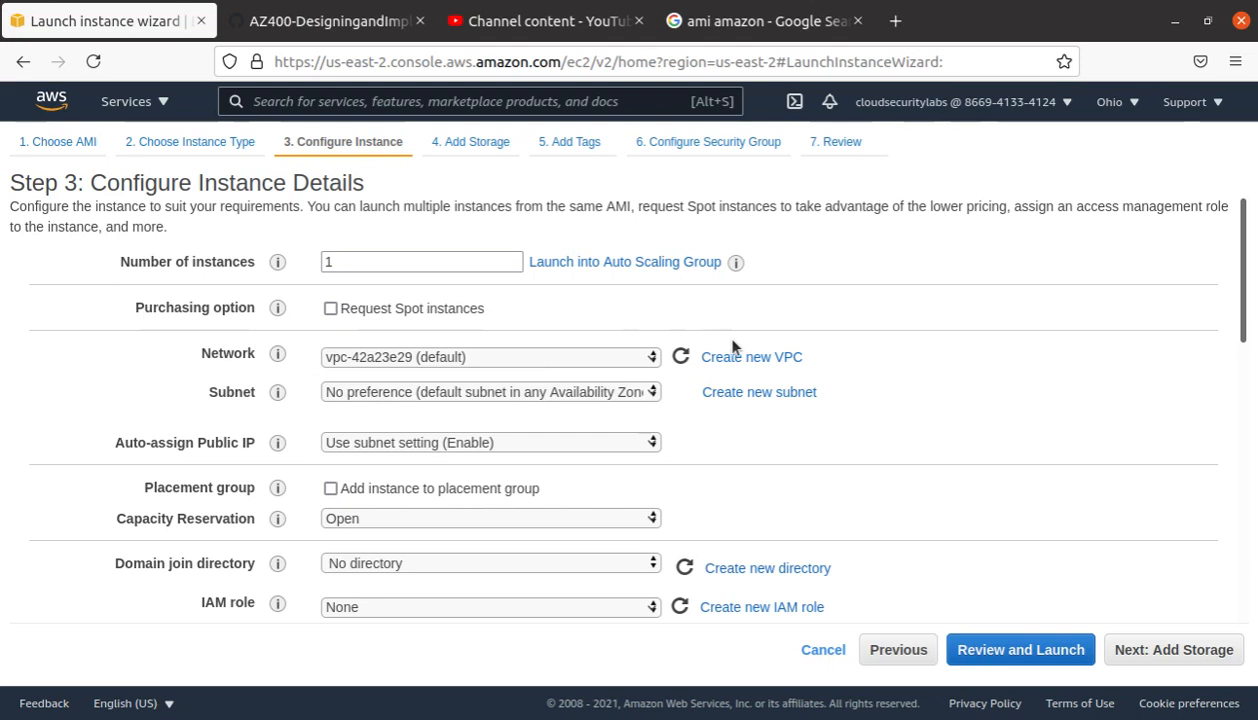
click(525, 392)
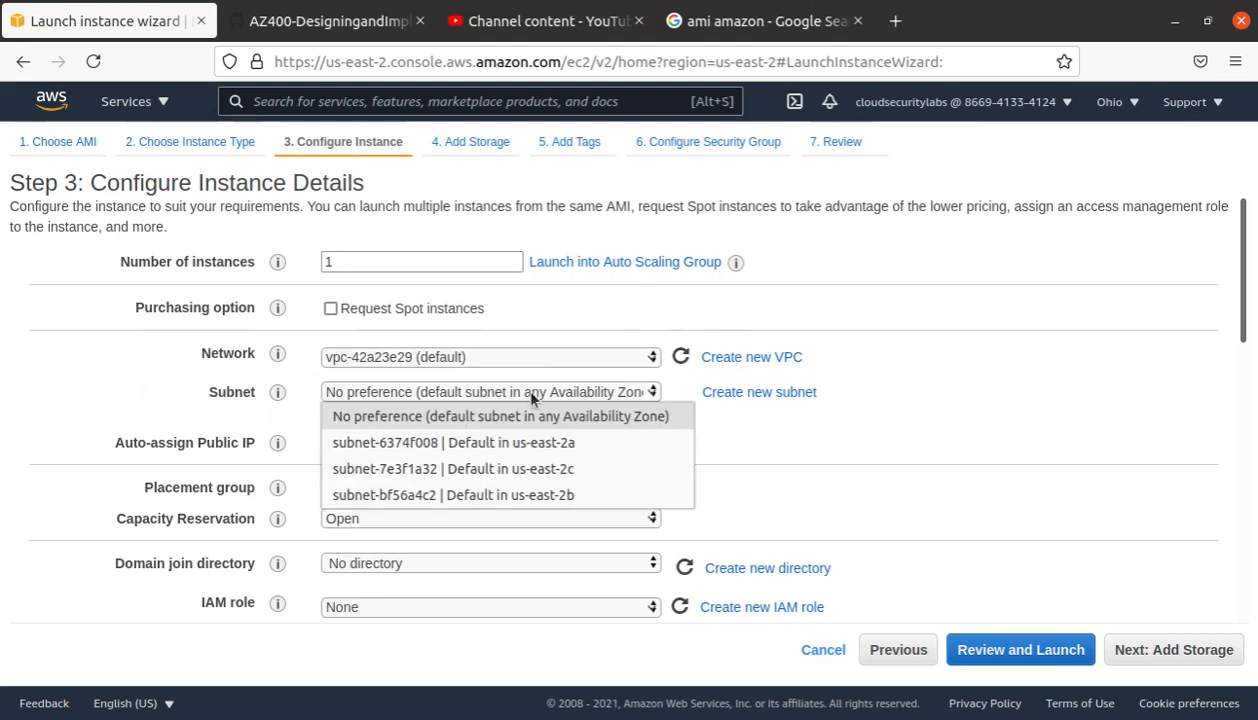
click(624, 452)
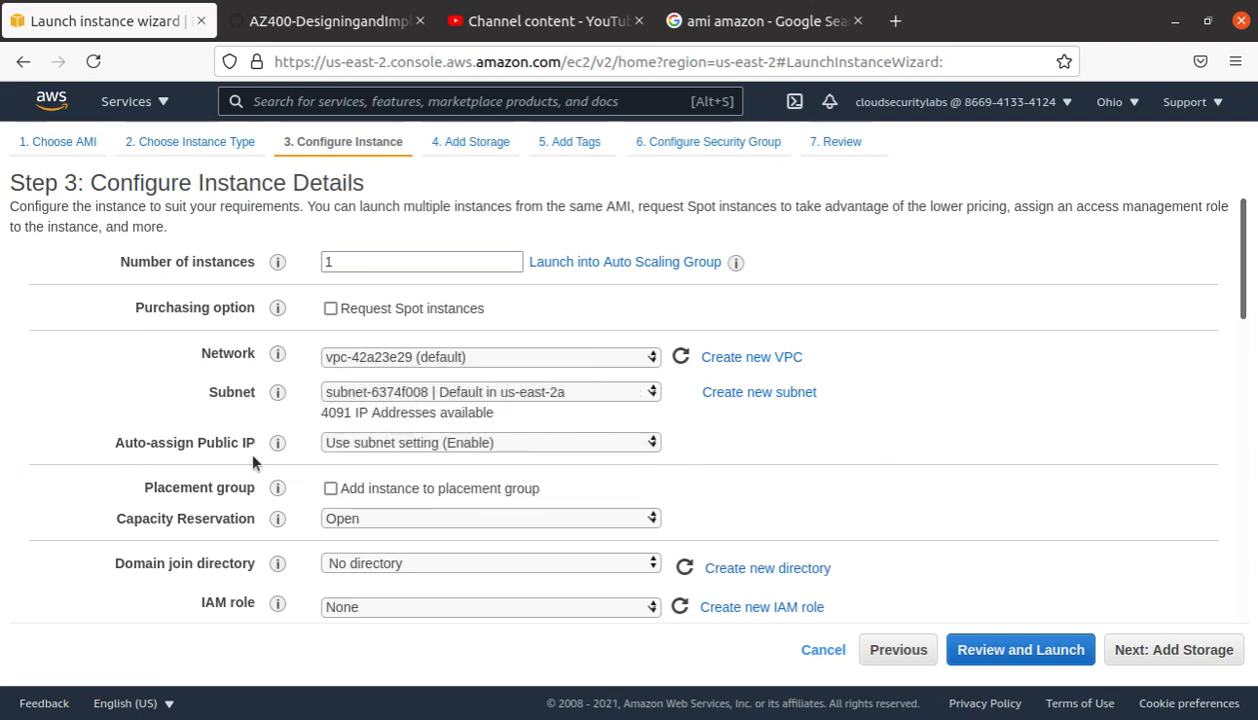
Step: Leave Auto-assign Public IP on 'Use subnet setting (Enable)' after briefly choosing Enable
click(476, 448)
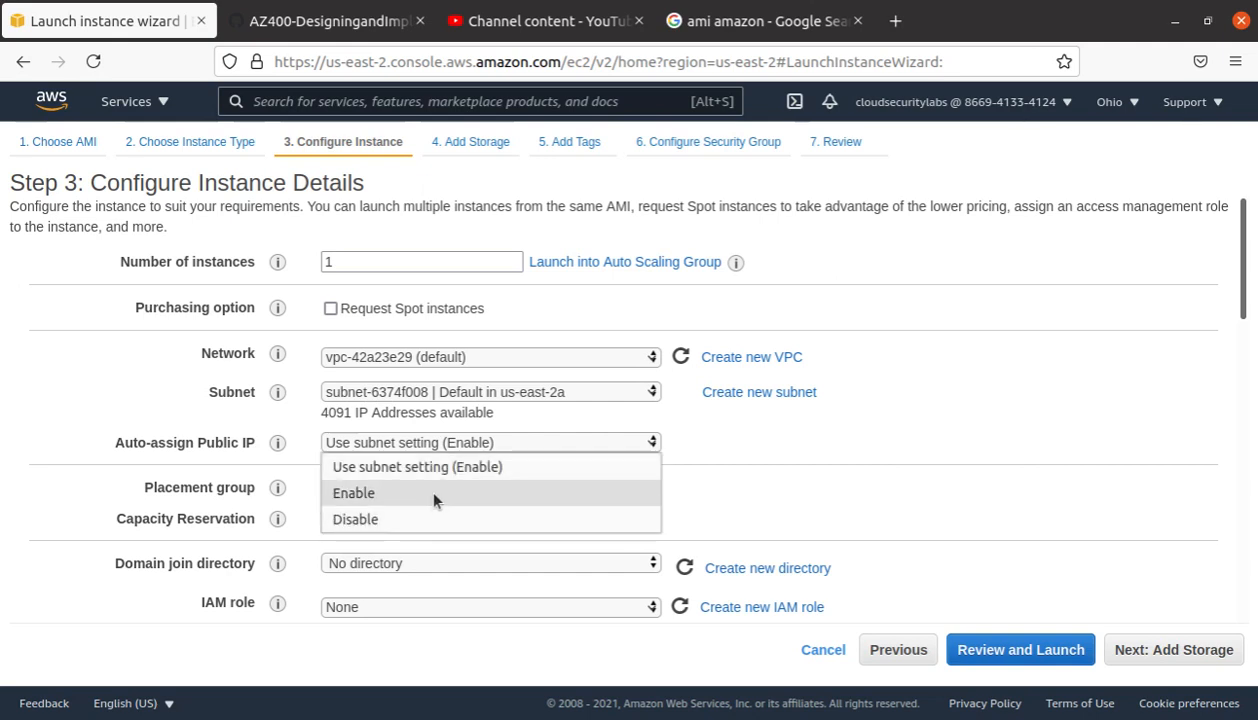
click(460, 494)
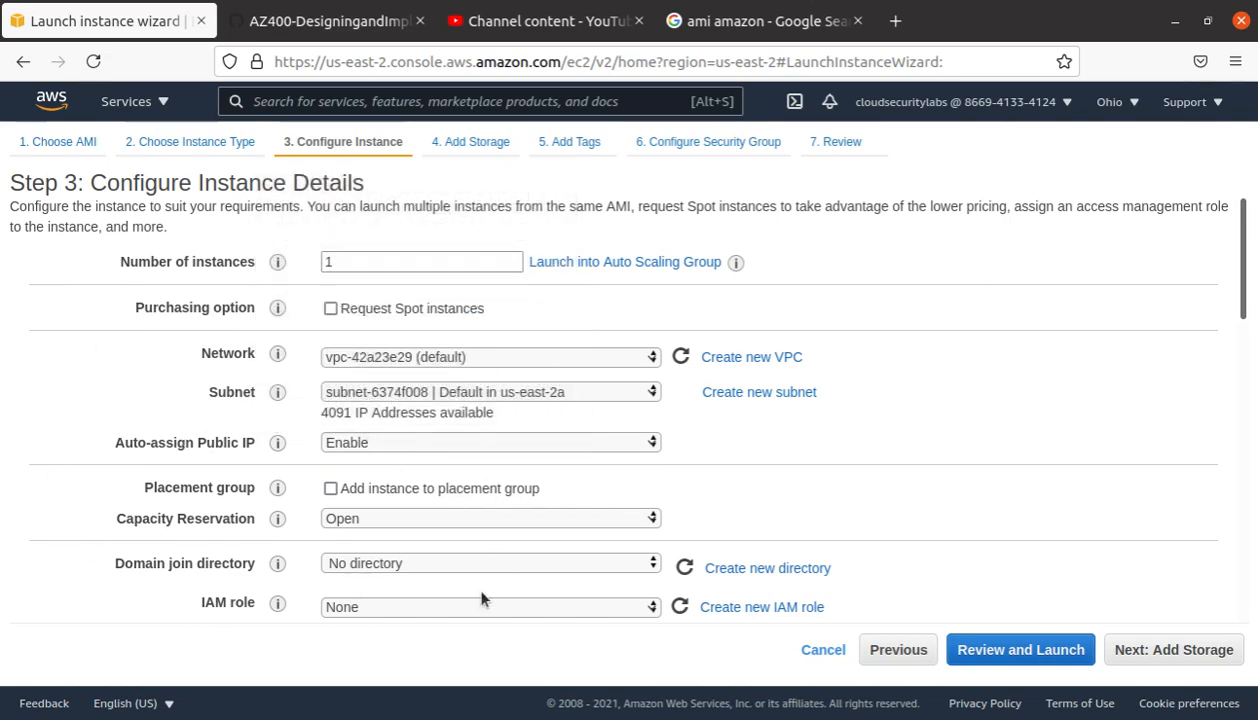
scroll(485, 598, down, 6)
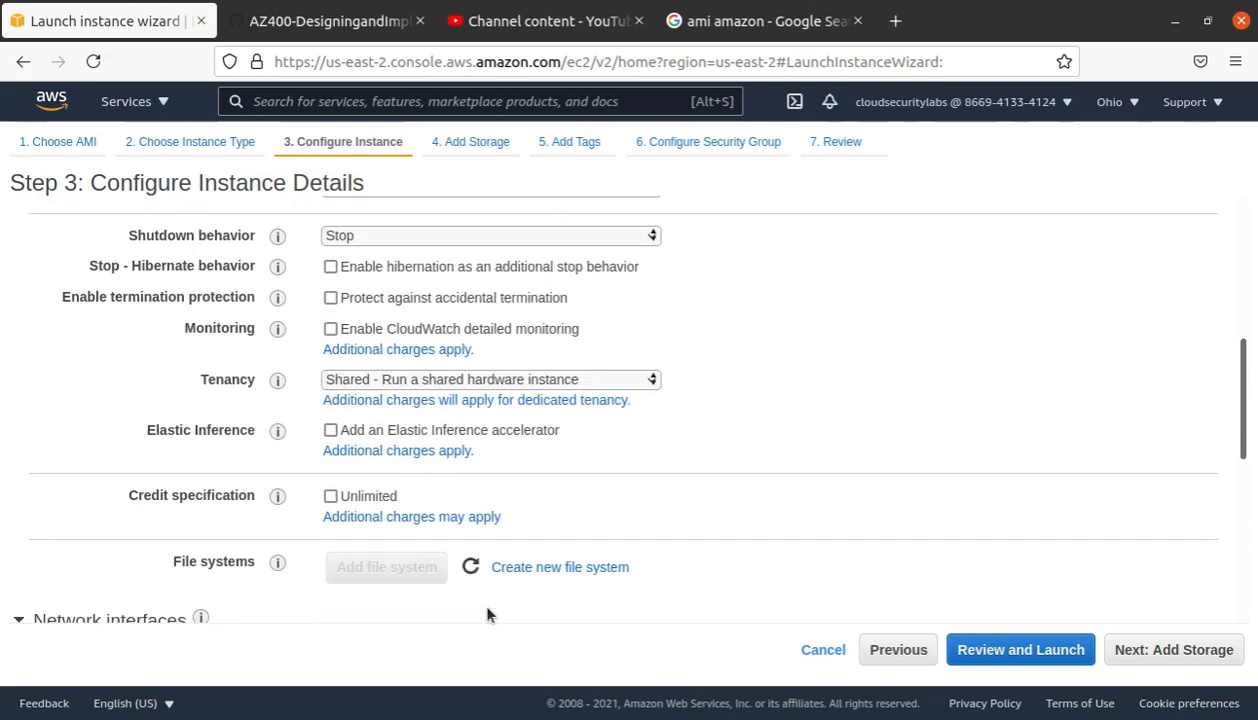
scroll(485, 614, down, 6)
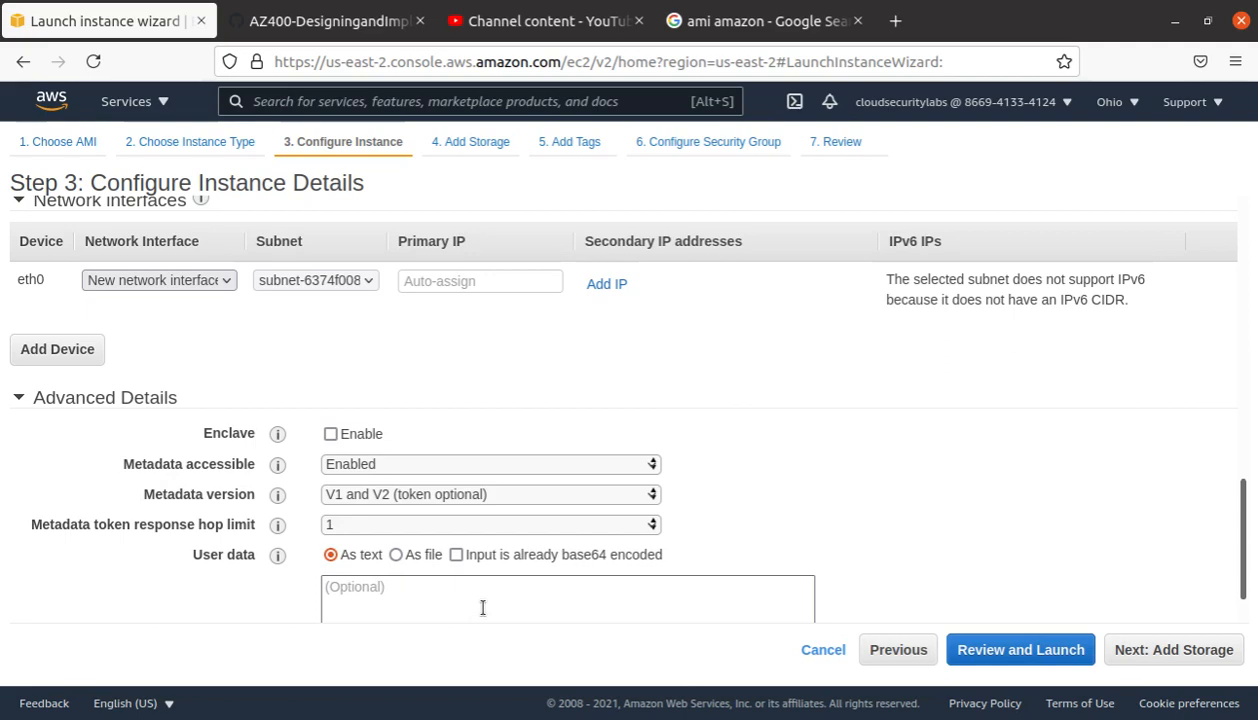
scroll(482, 607, down, 2)
scroll(482, 615, up, 4)
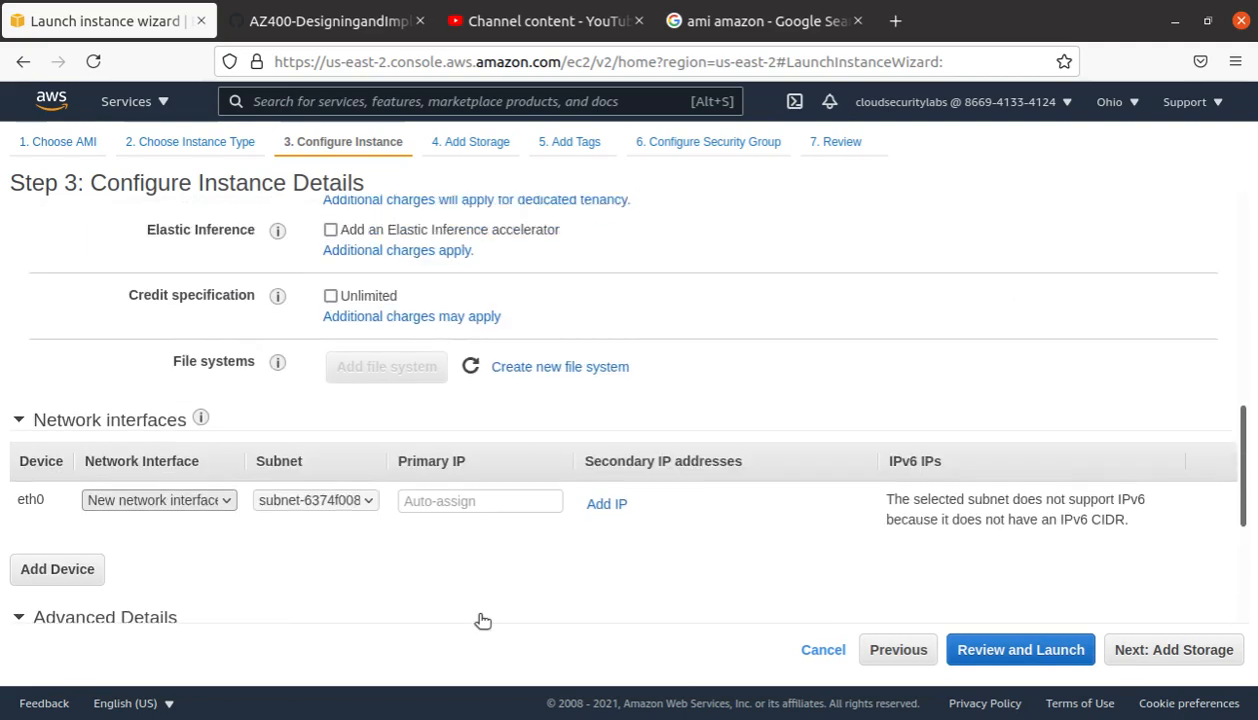
scroll(482, 620, up, 8)
click(370, 447)
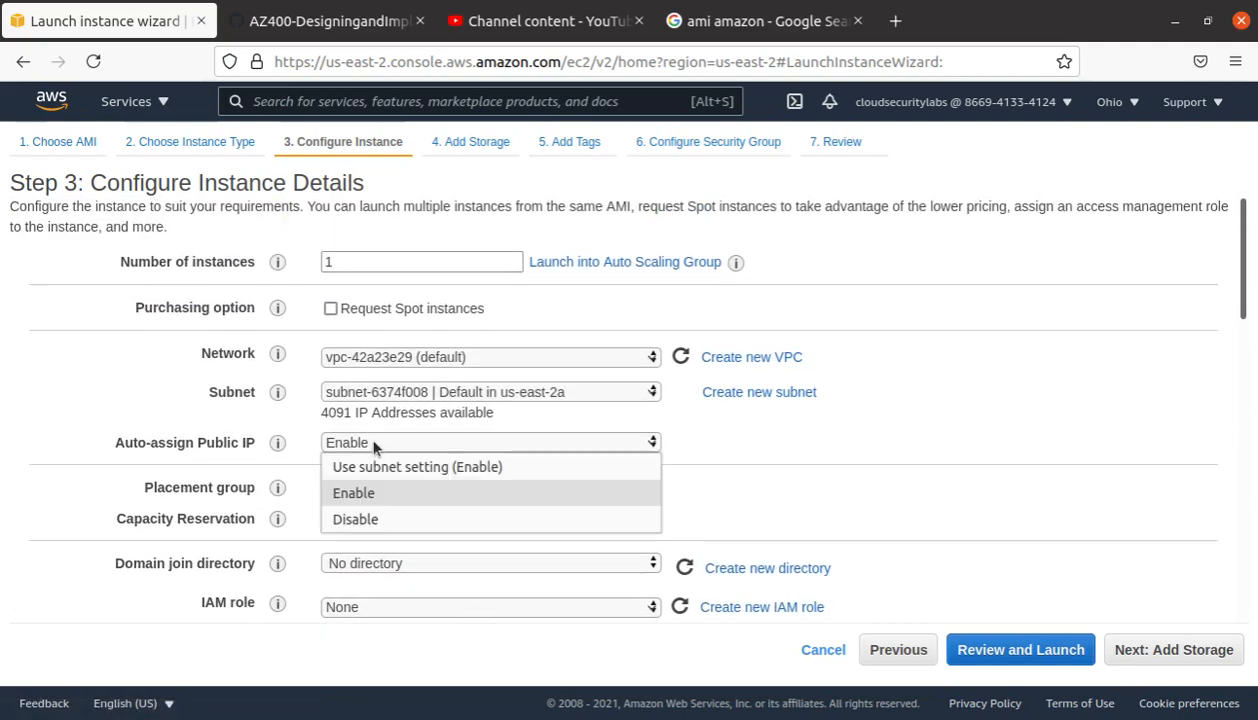
click(373, 467)
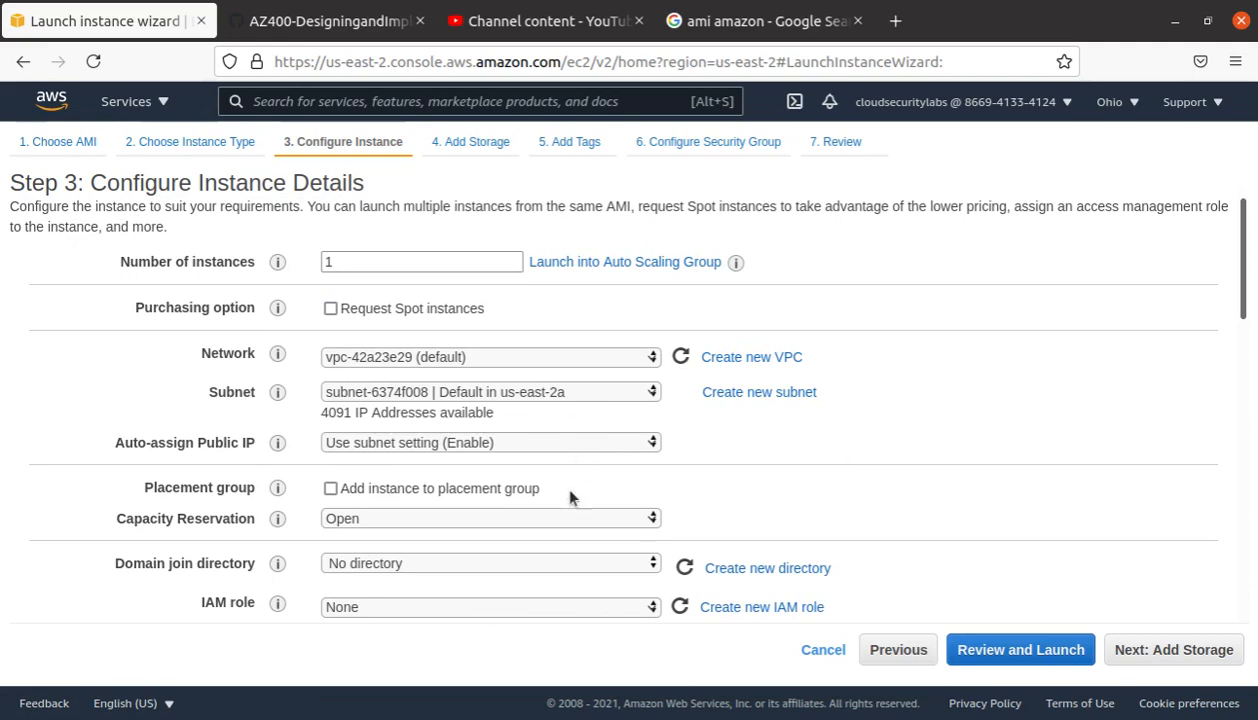
Step: Advance to Step 4, Add Storage, showing the 8 GiB gp2 root volume
scroll(559, 481, down, 10)
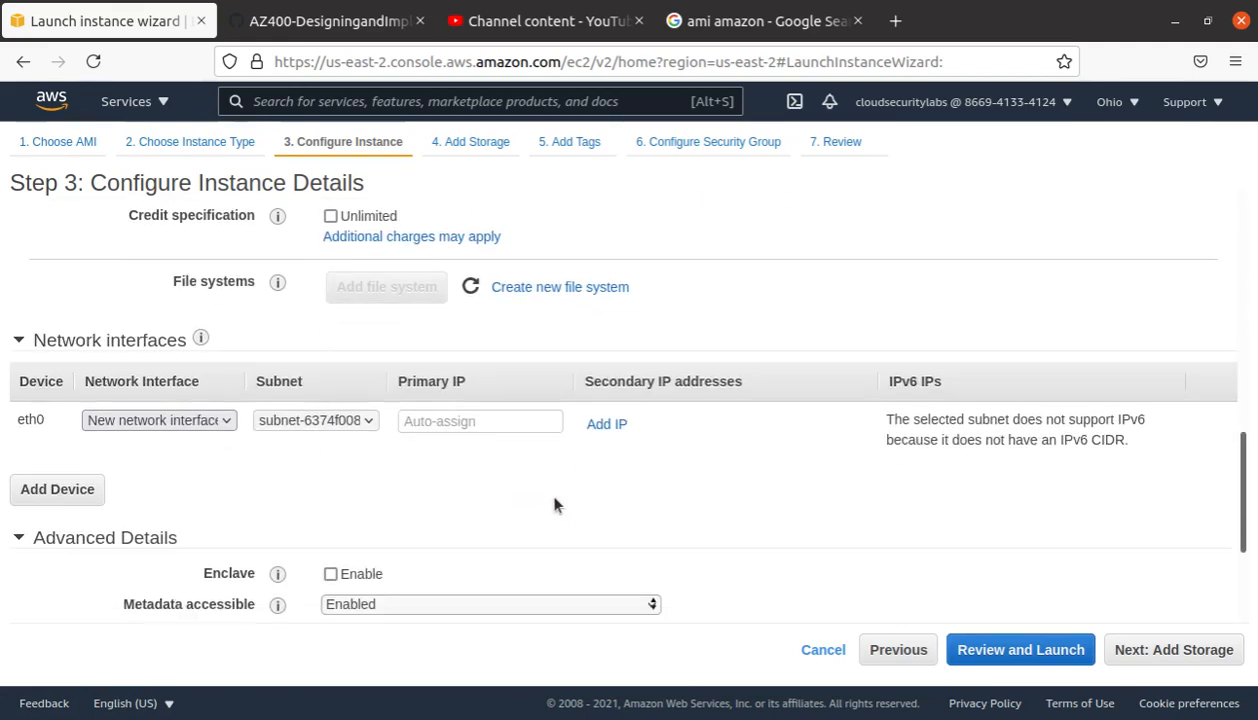
scroll(555, 505, down, 4)
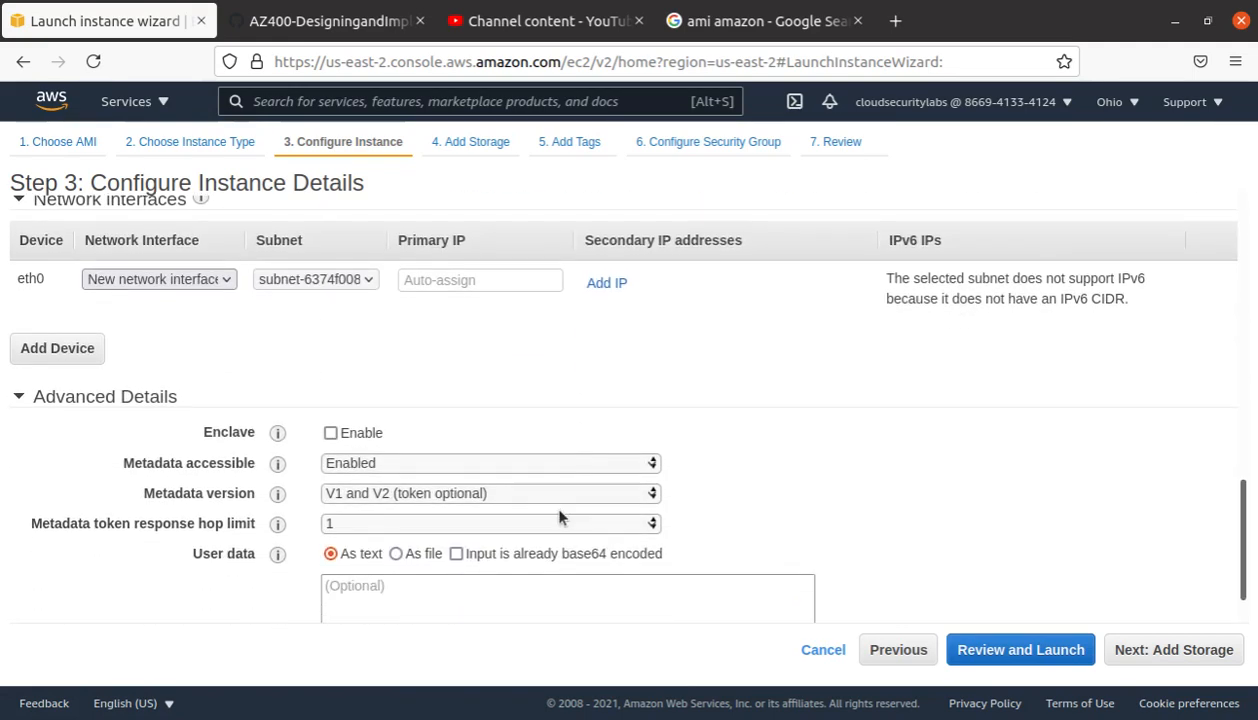
scroll(560, 505, up, 1)
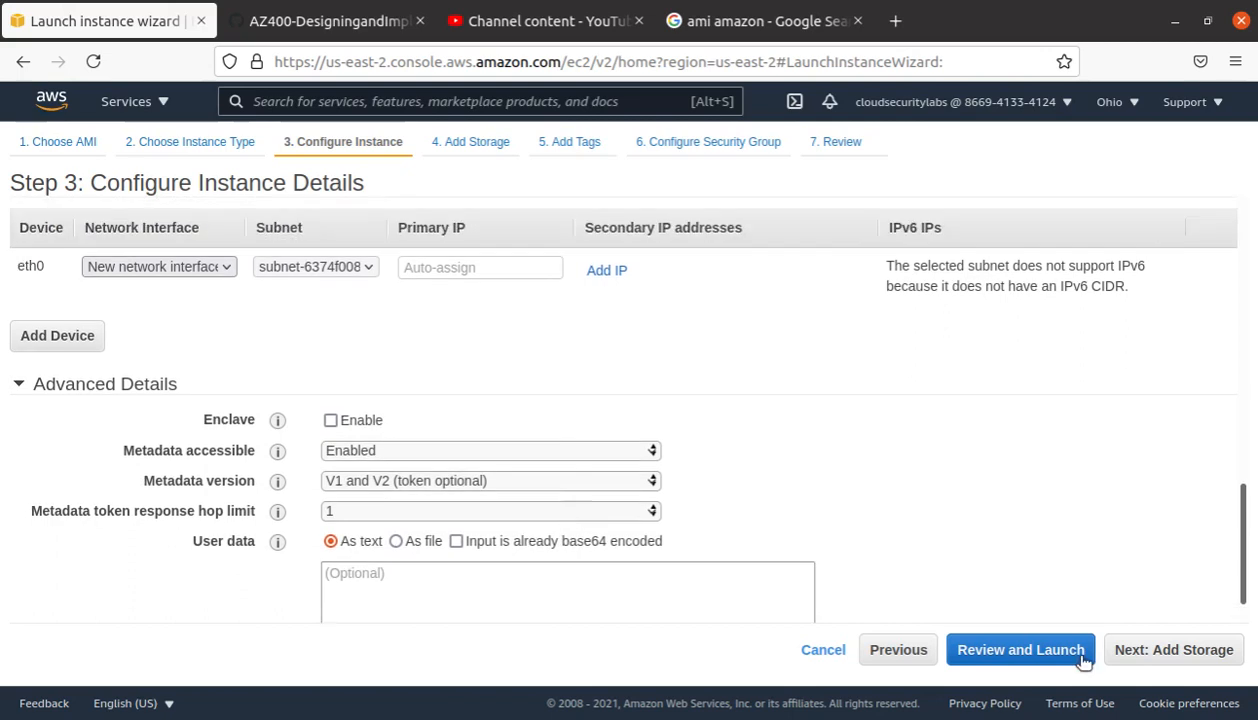
click(1200, 652)
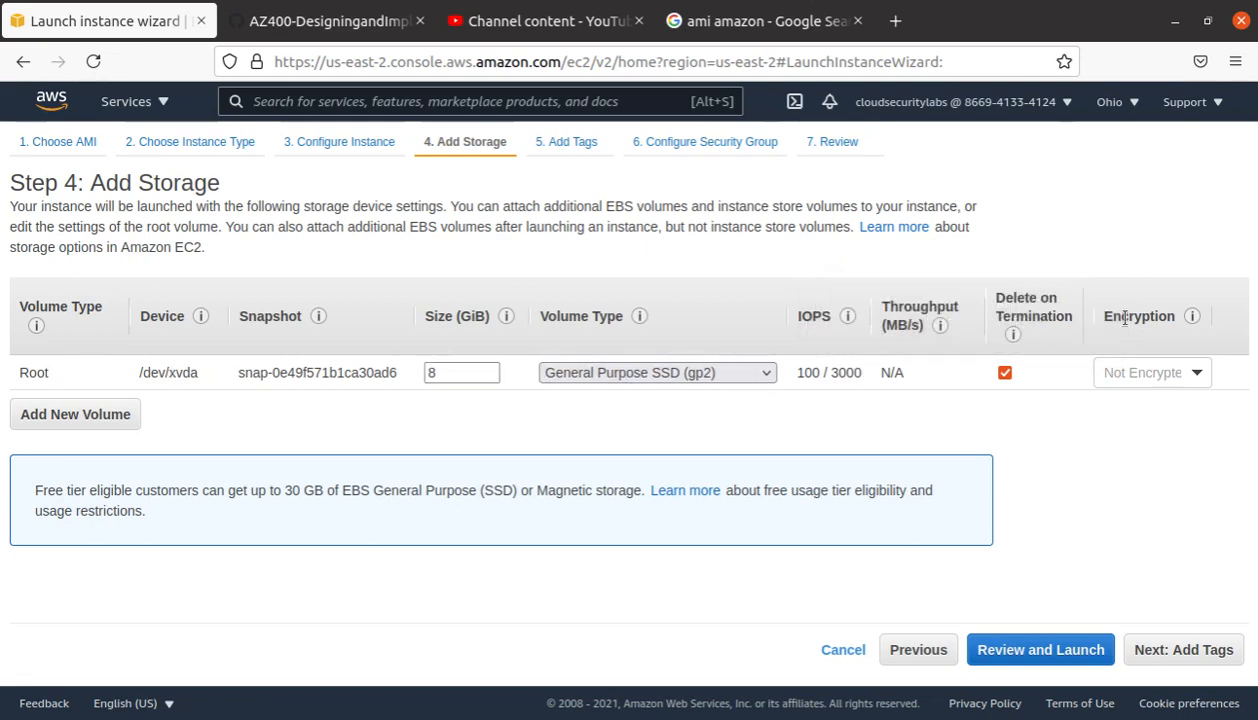
Step: Set root volume encryption to '(default) aws/ebs', then move past Add Tags to Configure Security Group
click(1196, 375)
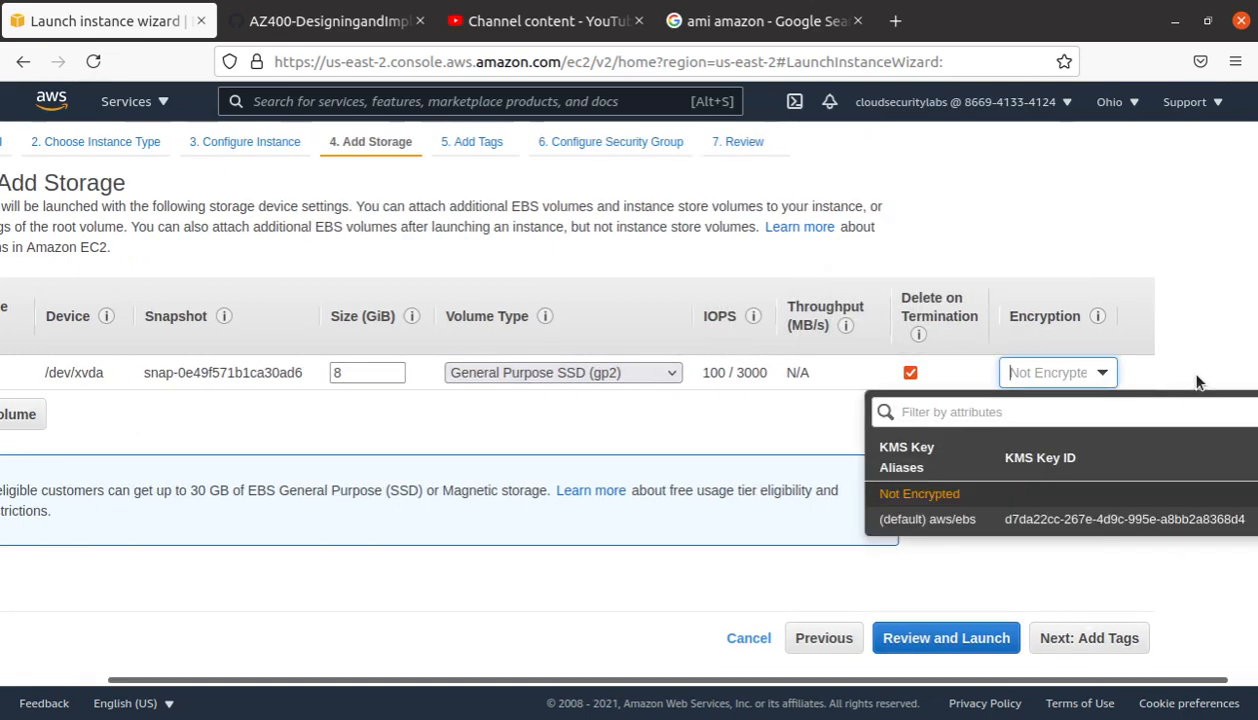
click(1042, 518)
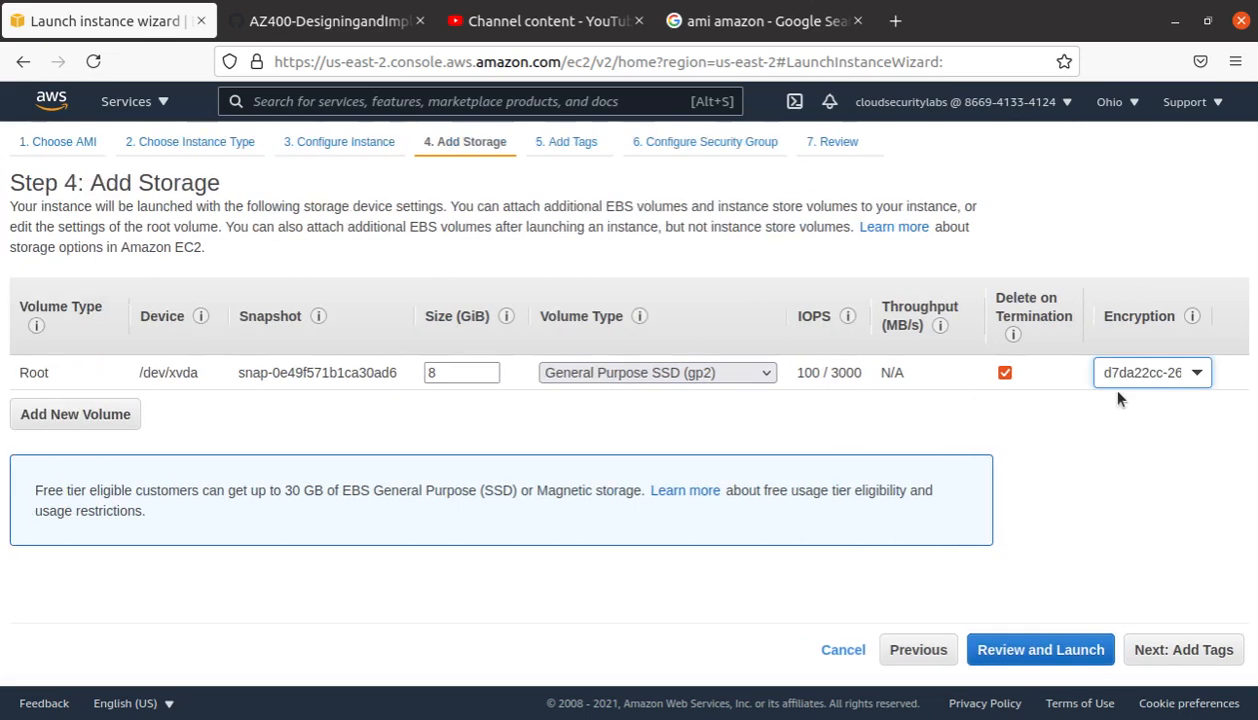
click(1195, 650)
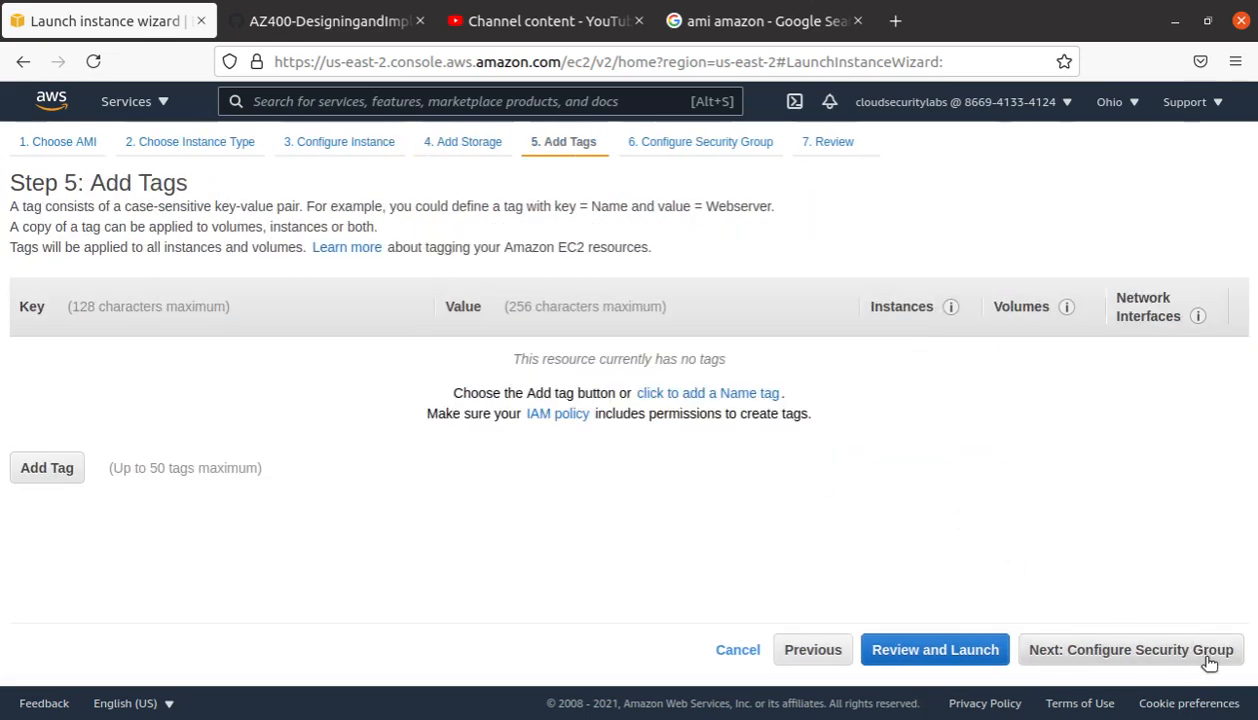
click(1214, 654)
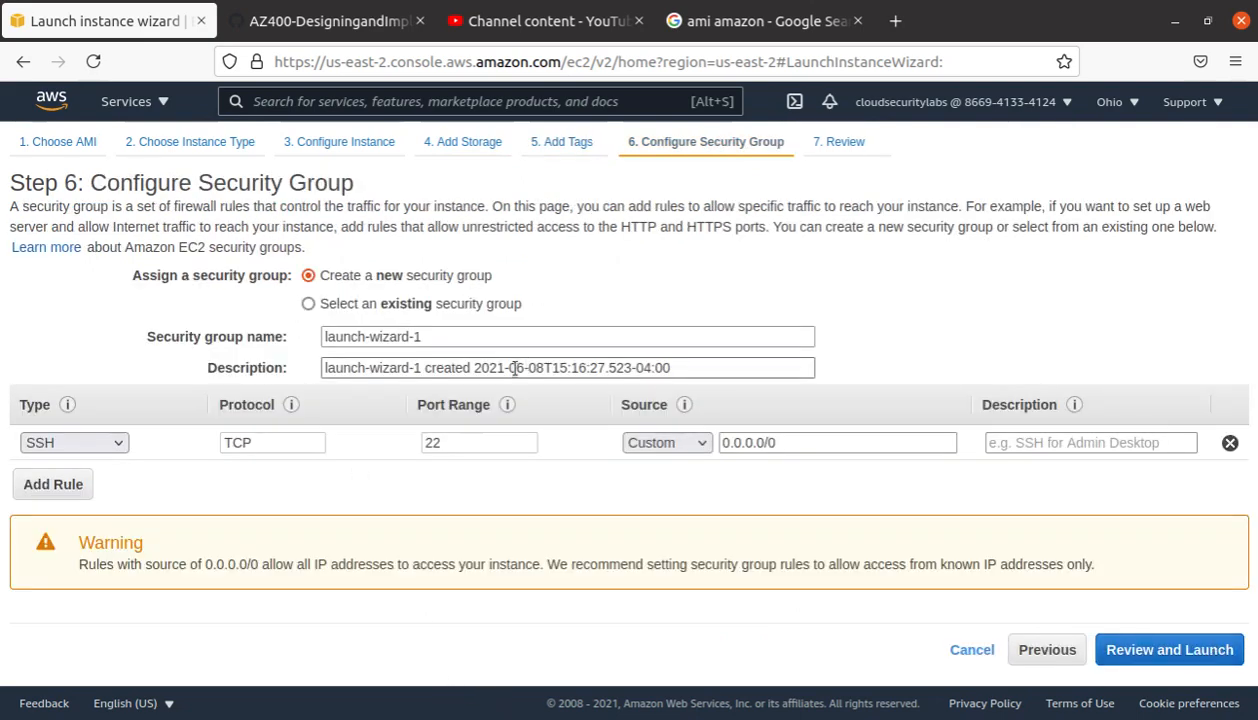
Step: Rename the security group to 'ssh-http'
drag(451, 336, 190, 301)
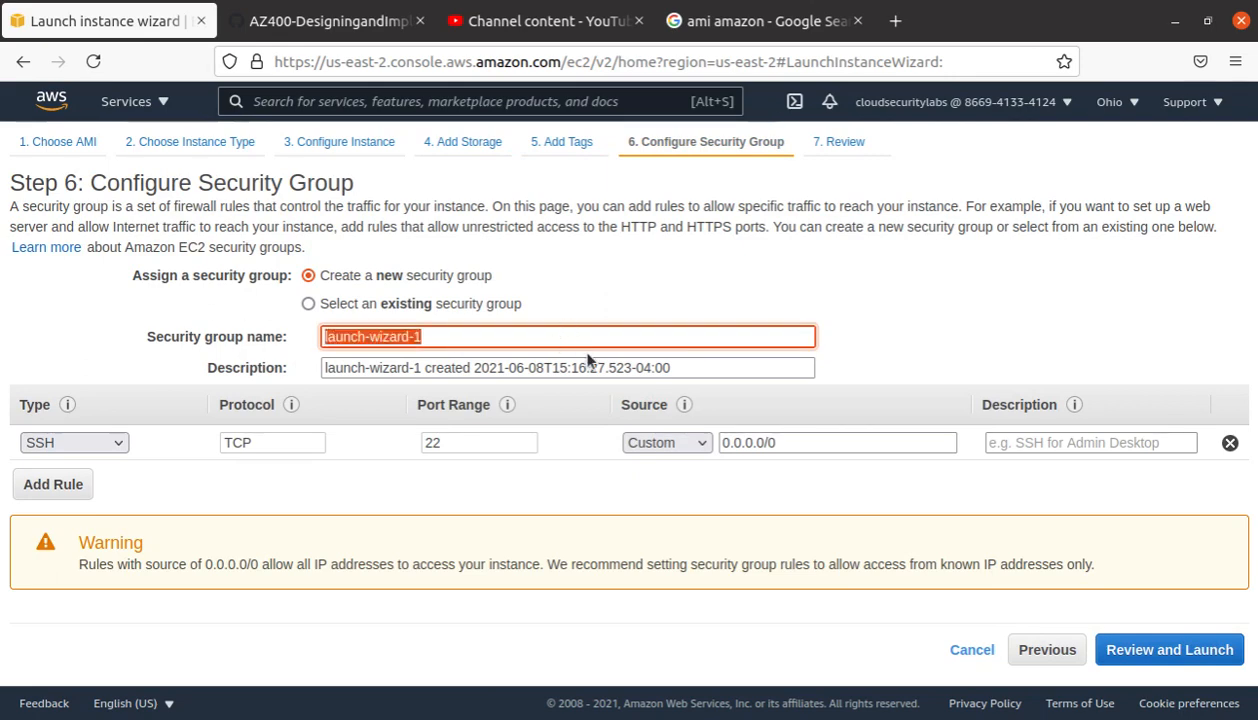
text(tets)
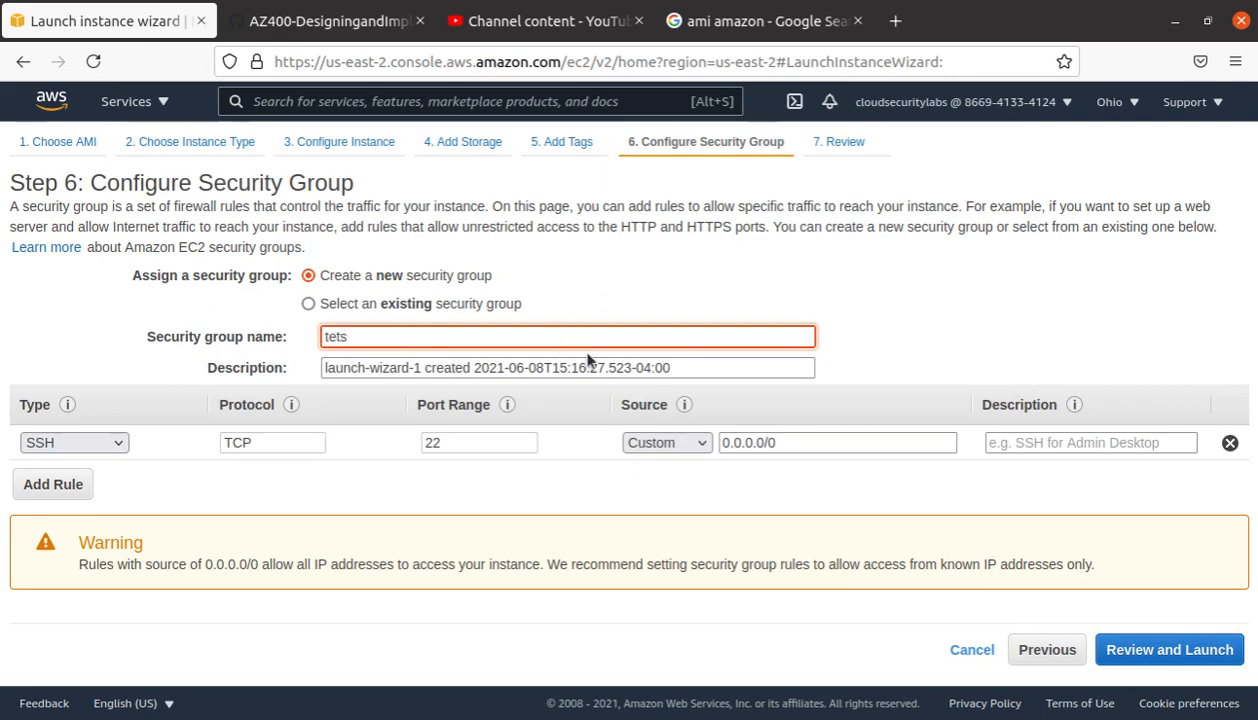
key(BackSpace)
key(BackSpace)
text(ssh-ht)
text(p)
key(BackSpace)
text(tp)
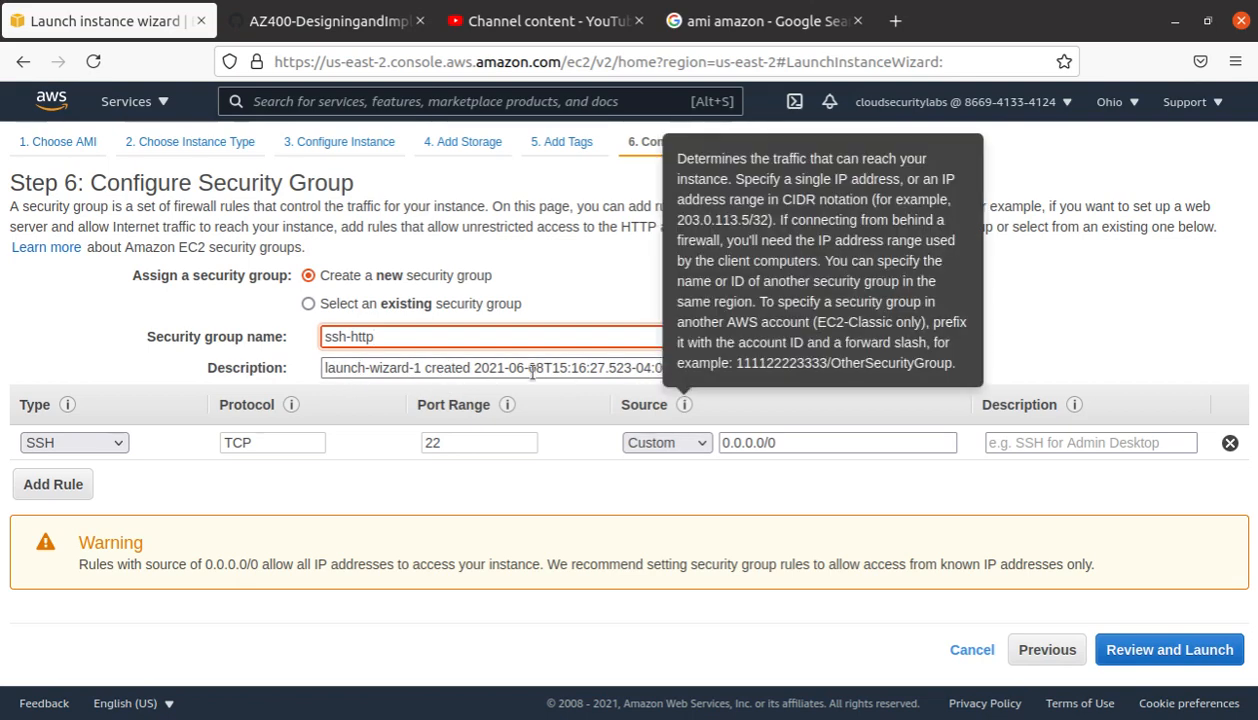
Step: Replace the security group description with 'allow ssh and http access'
click(512, 367)
triple_click(331, 366)
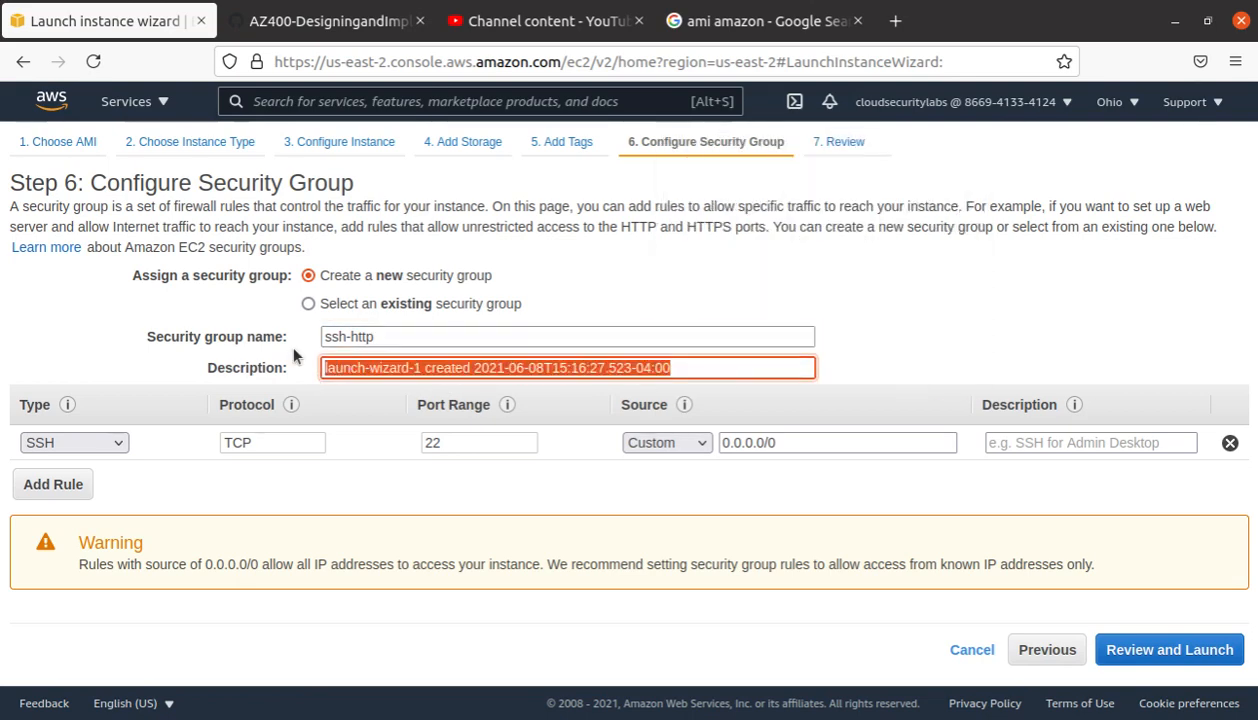
text(allow)
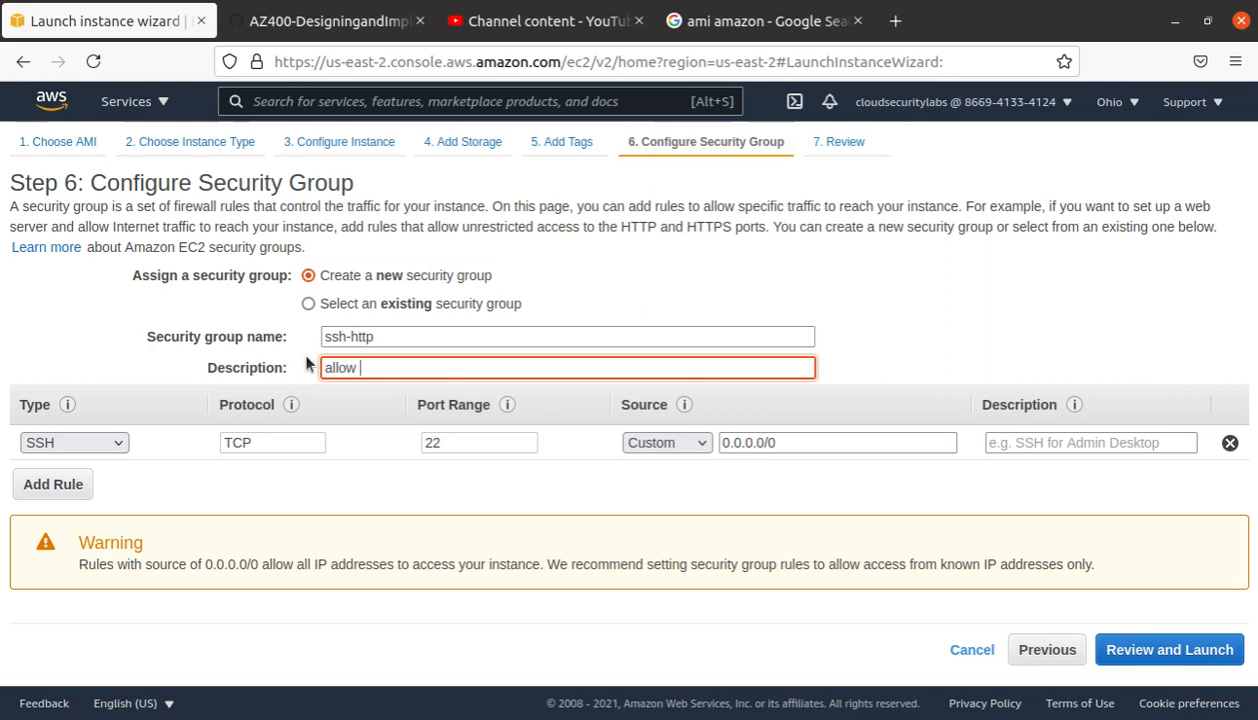
text( ssh and http access)
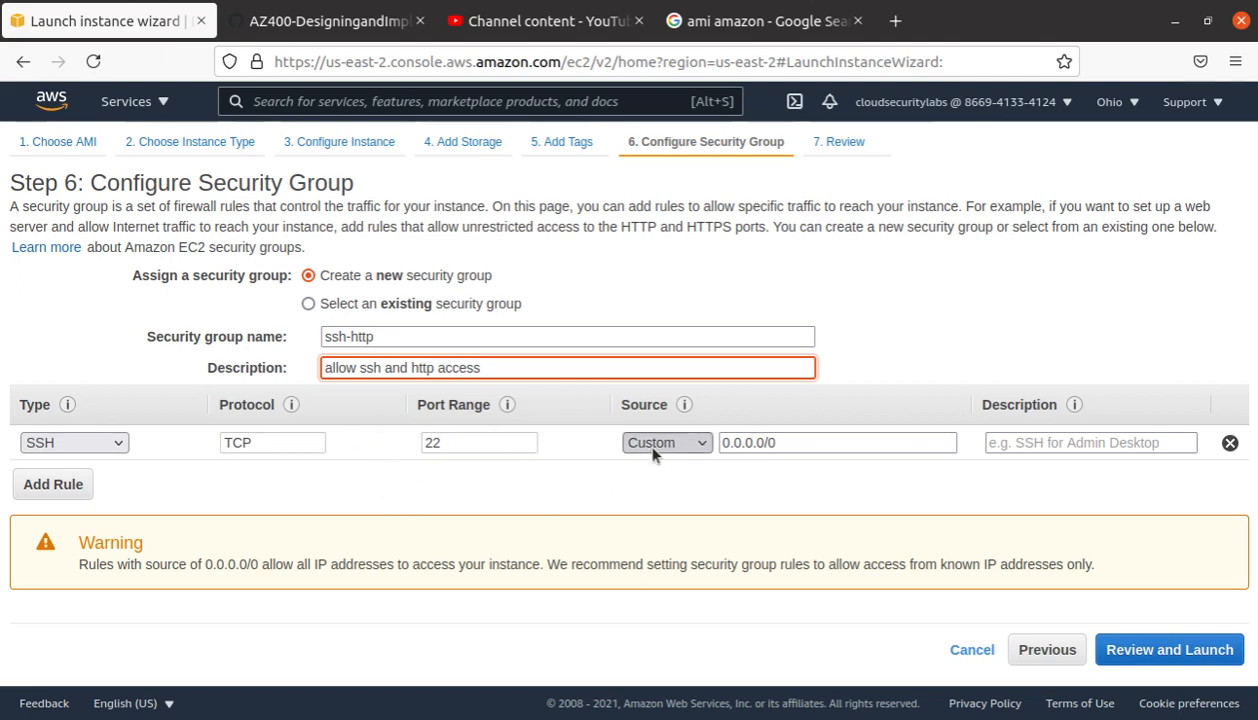
Step: Restrict the SSH rule's source to My IP
drag(795, 442, 723, 446)
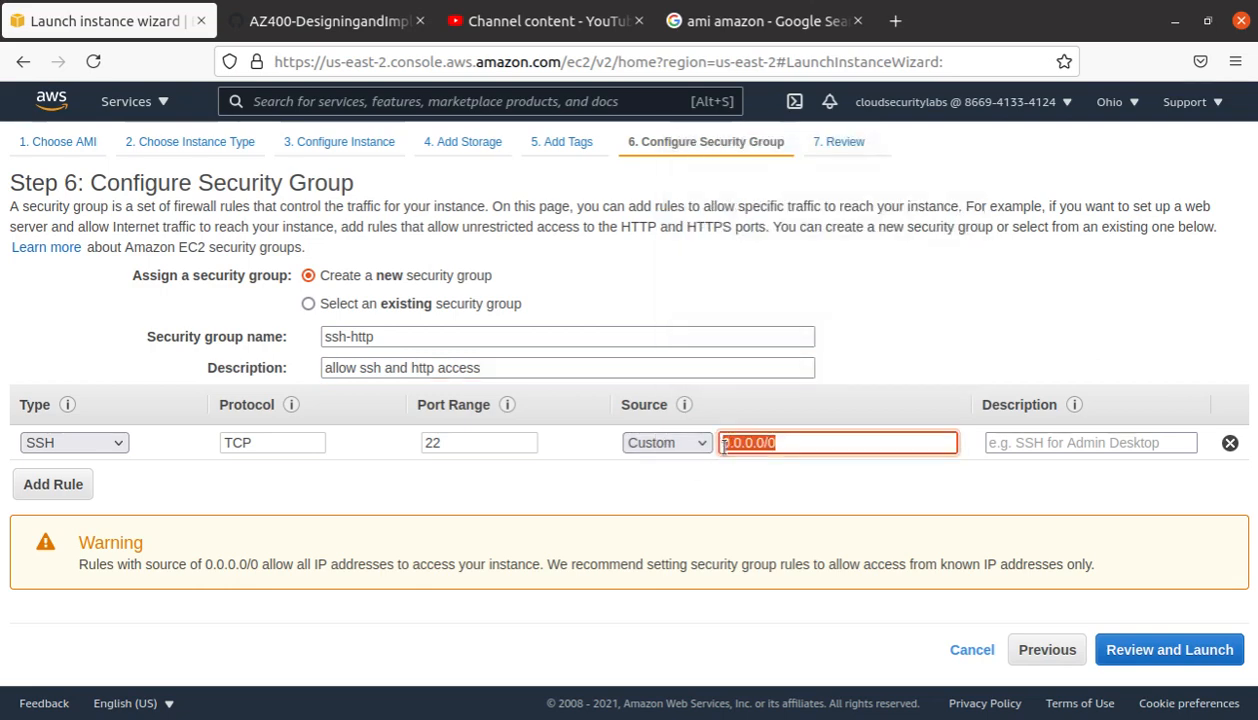
click(680, 442)
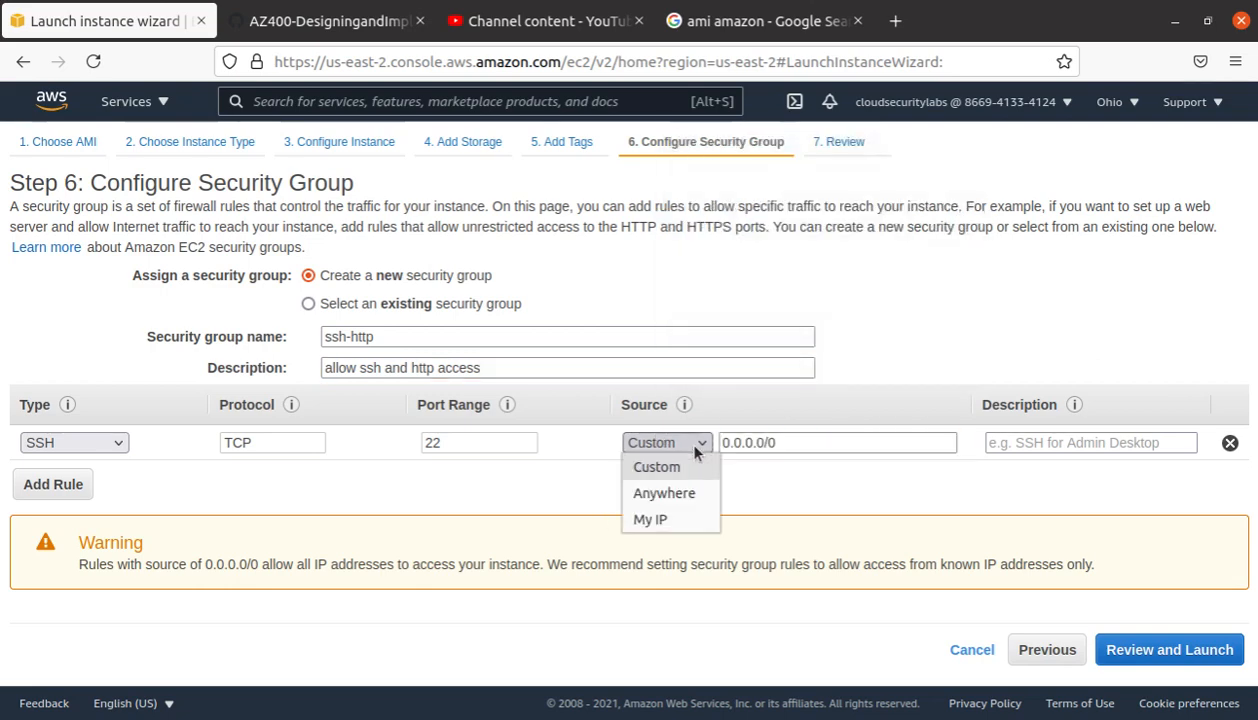
click(690, 520)
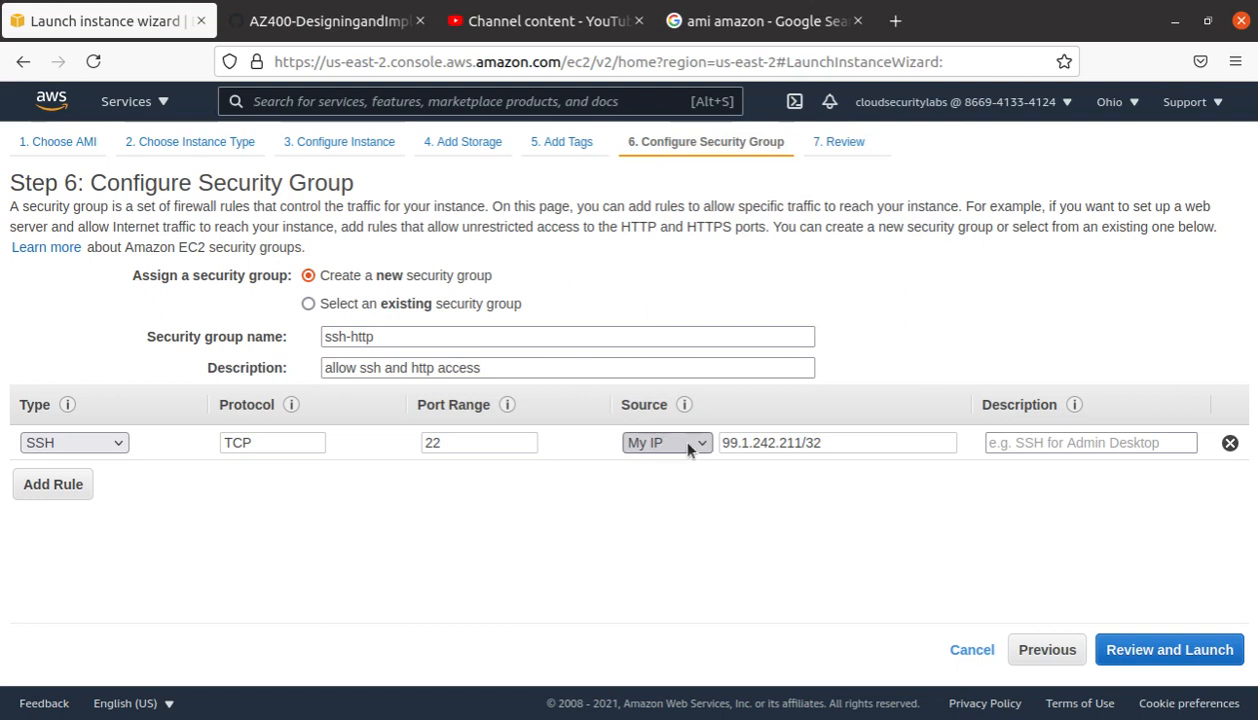
click(675, 440)
click(685, 519)
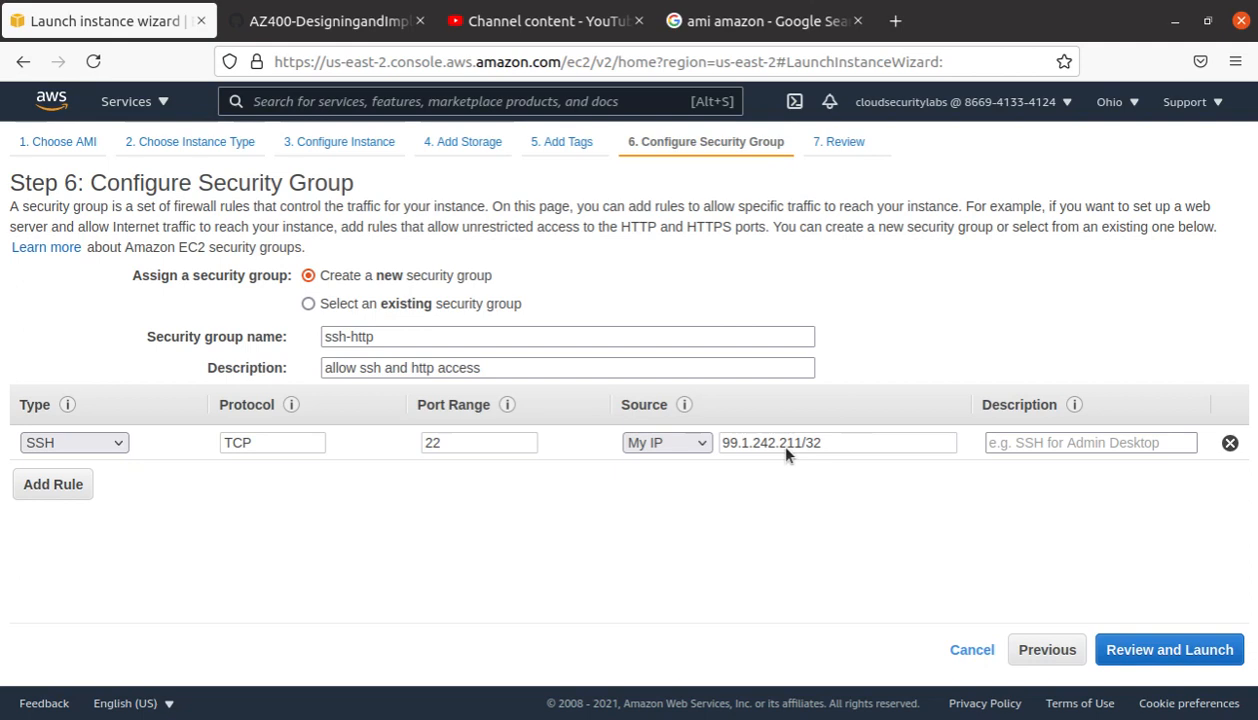
Step: Add a second inbound rule allowing HTTP traffic on port 80
click(55, 485)
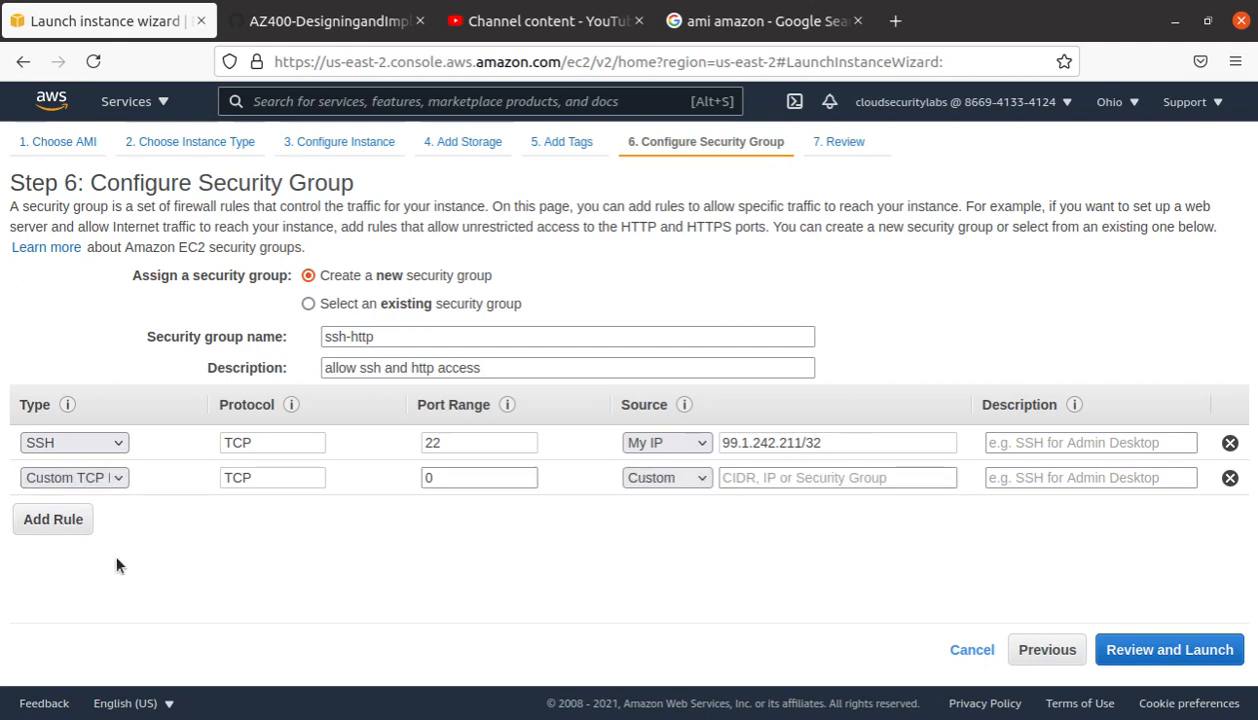
click(89, 485)
scroll(100, 455, down, 1)
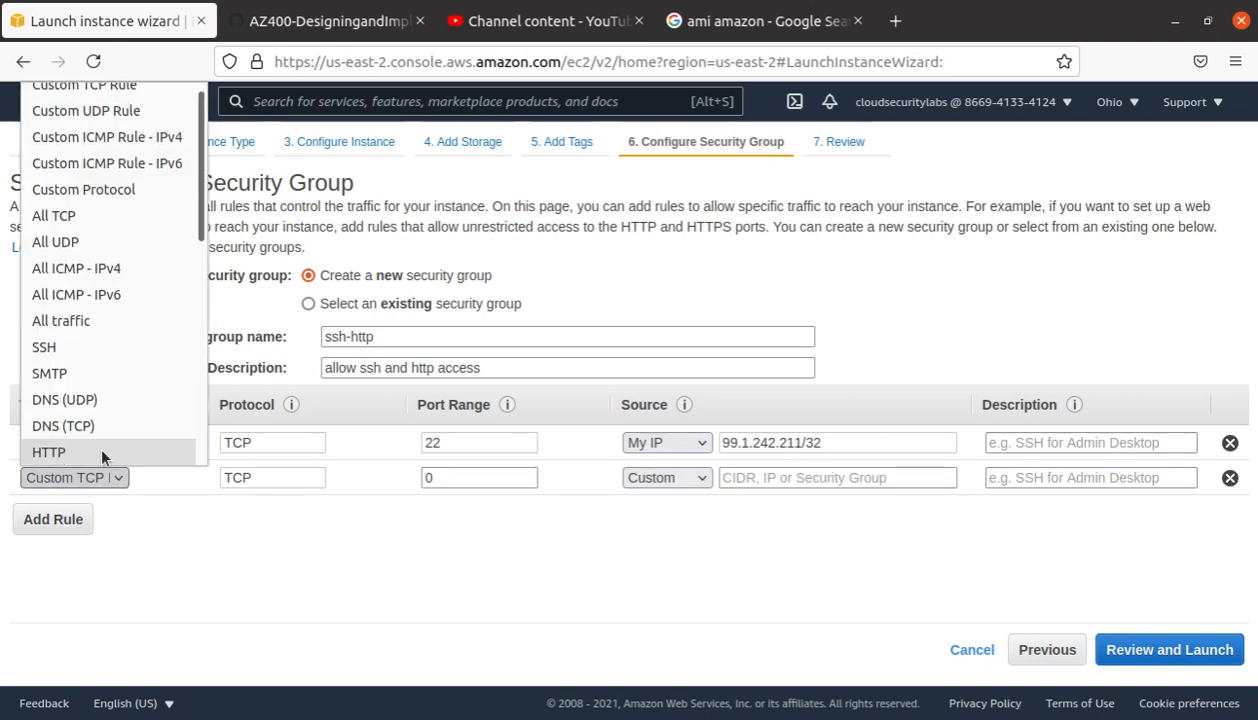
click(101, 456)
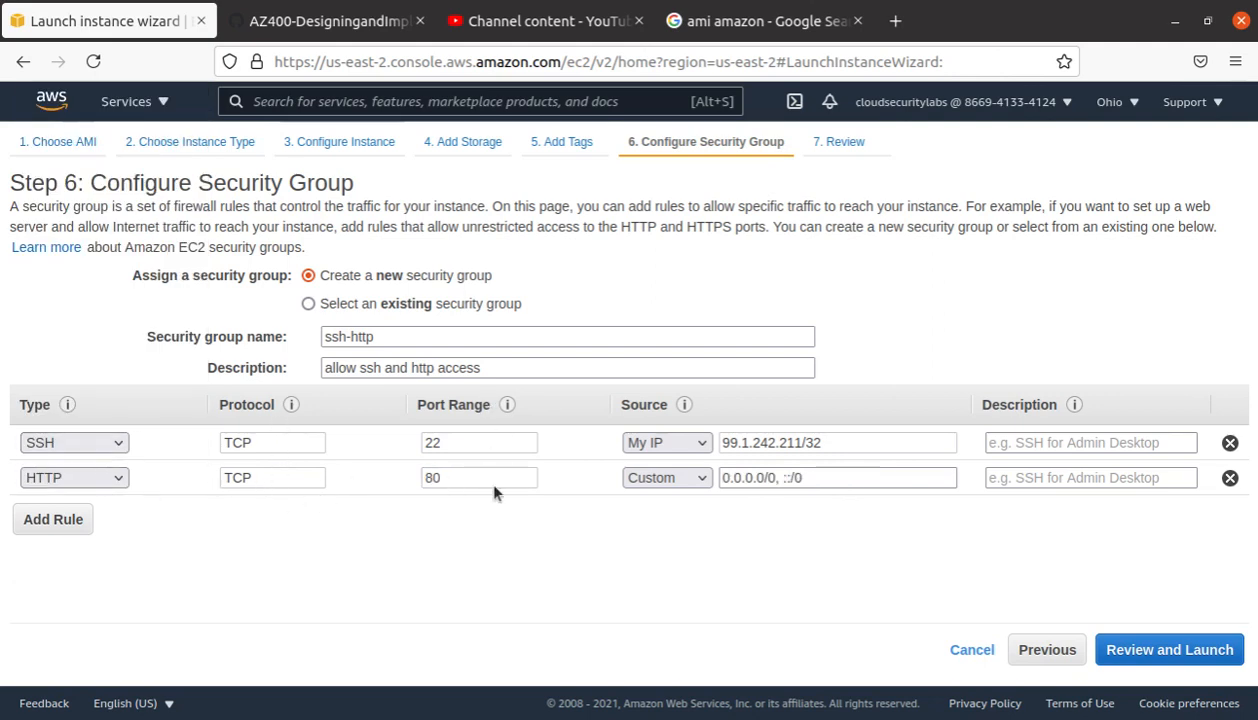
drag(845, 478, 712, 478)
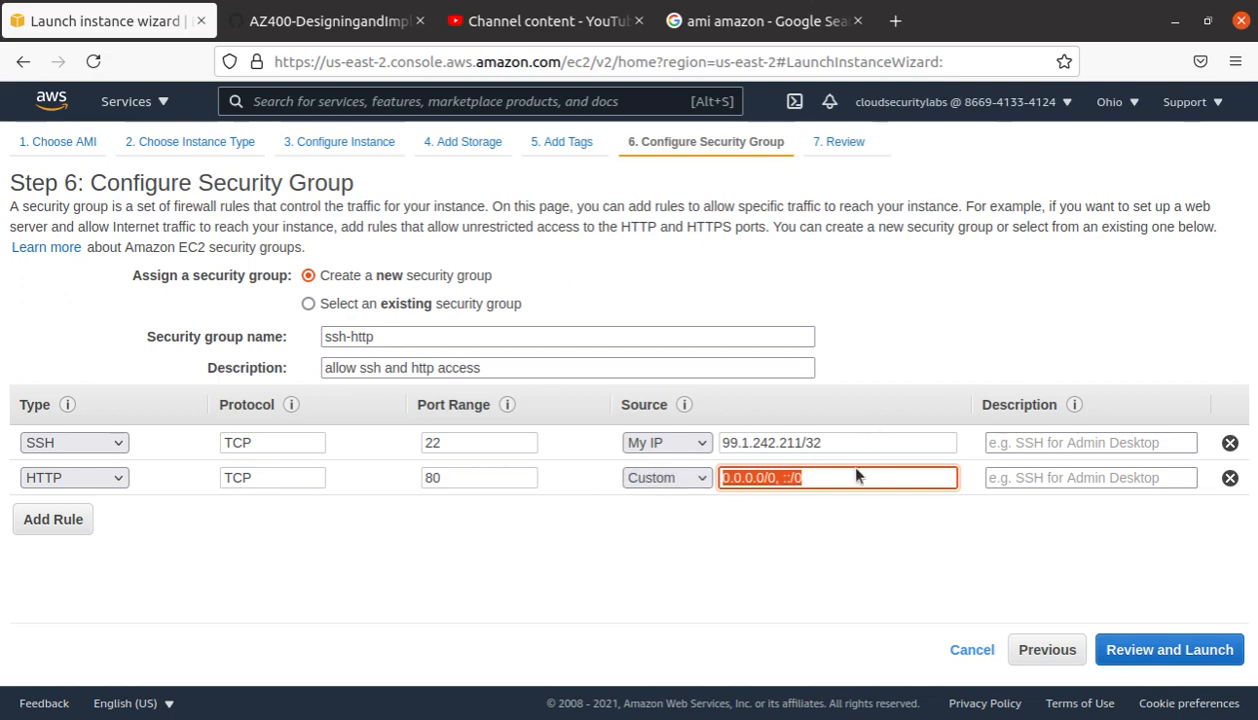
drag(851, 445, 688, 414)
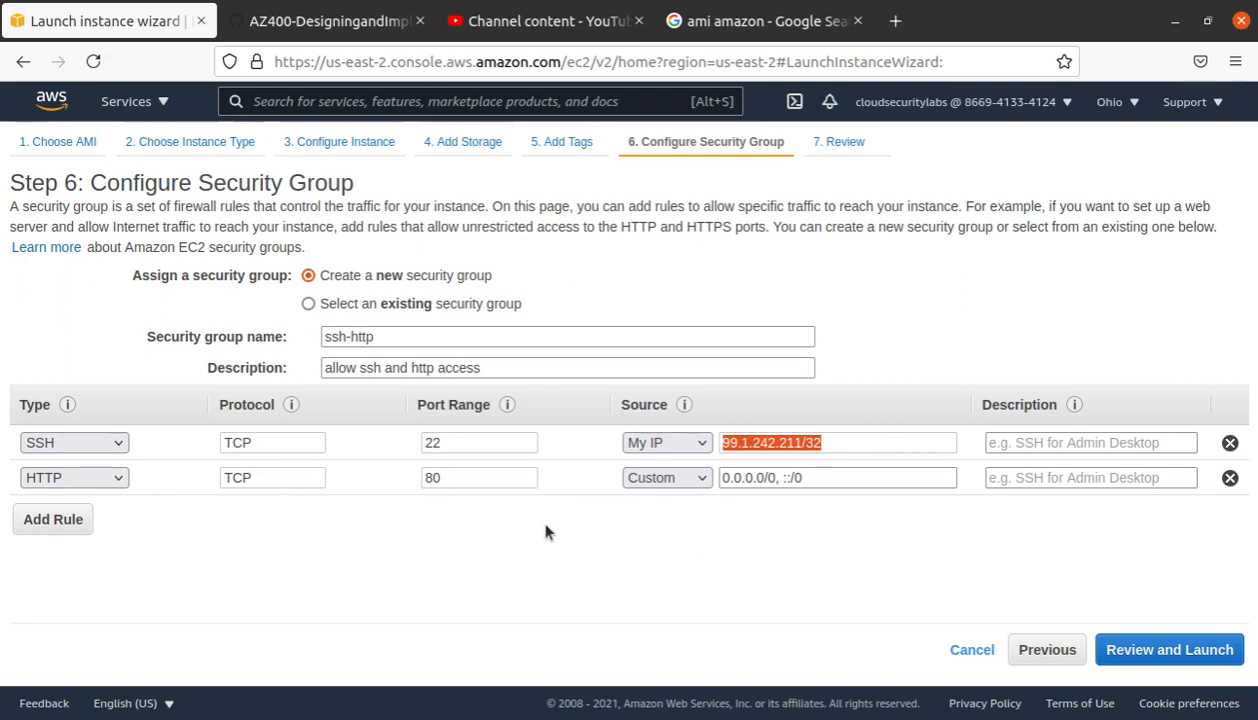
Step: Review the launch details and proceed to the key pair dialog
click(1198, 652)
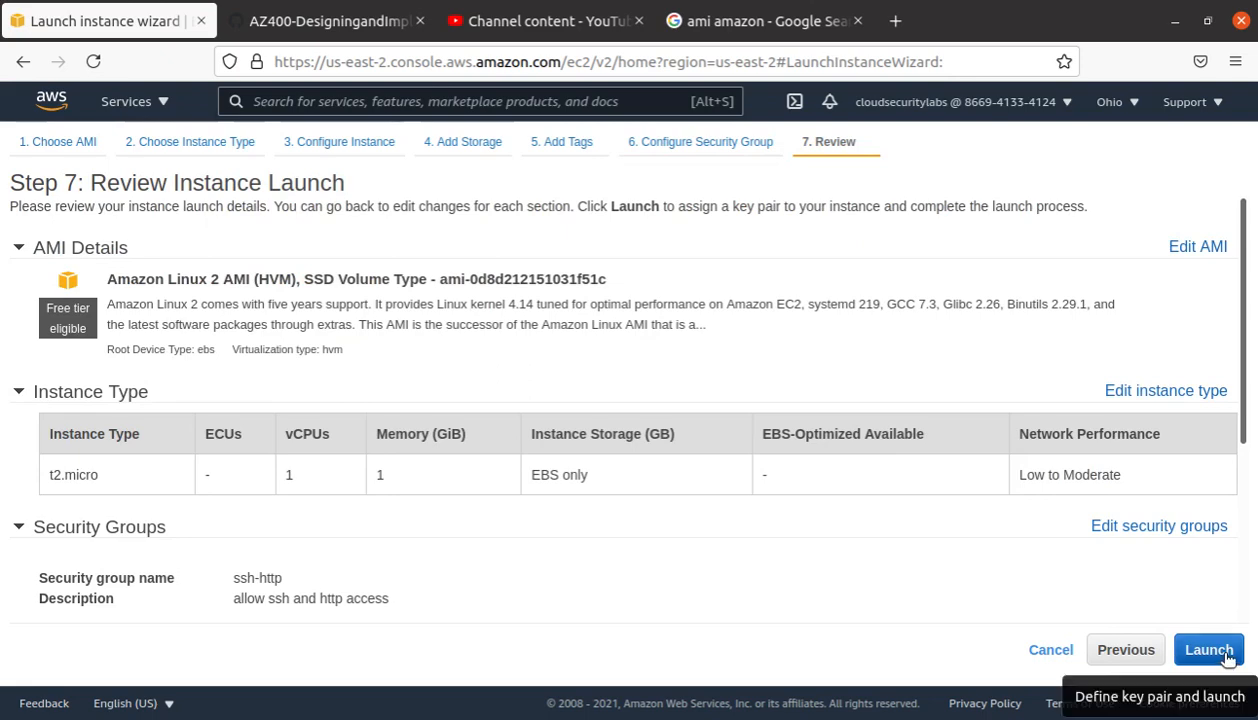
scroll(1028, 554, down, 3)
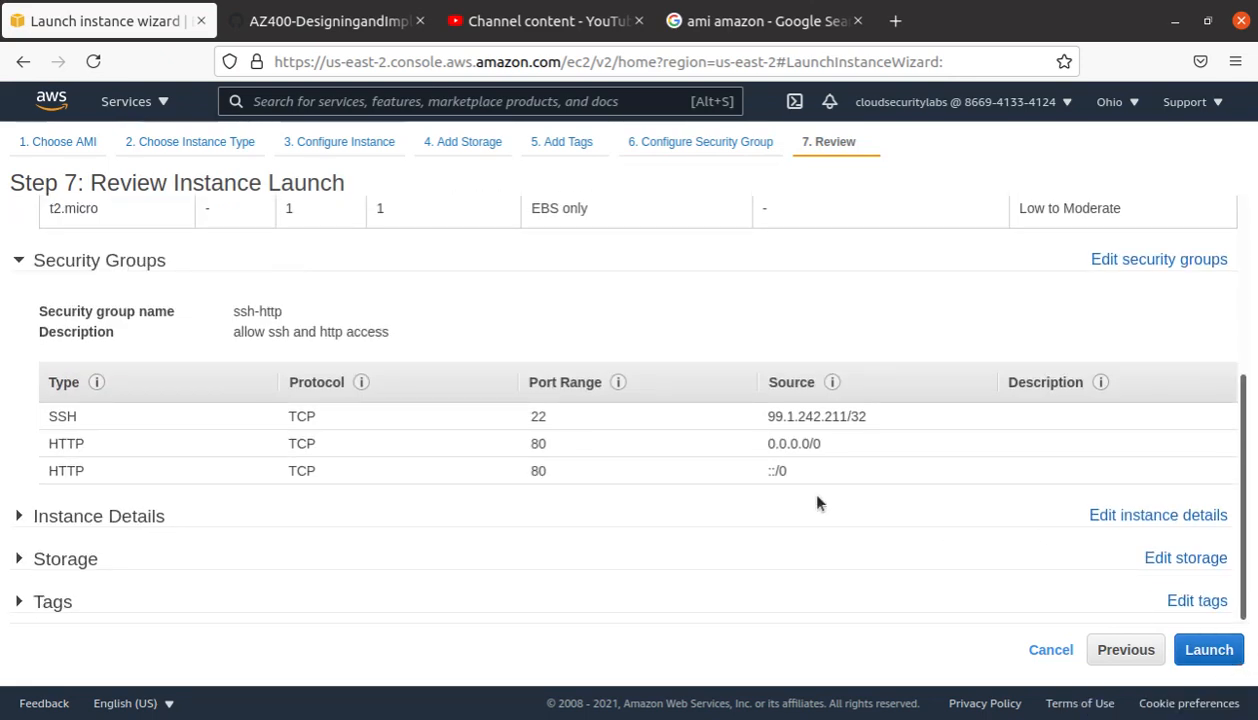
click(1209, 650)
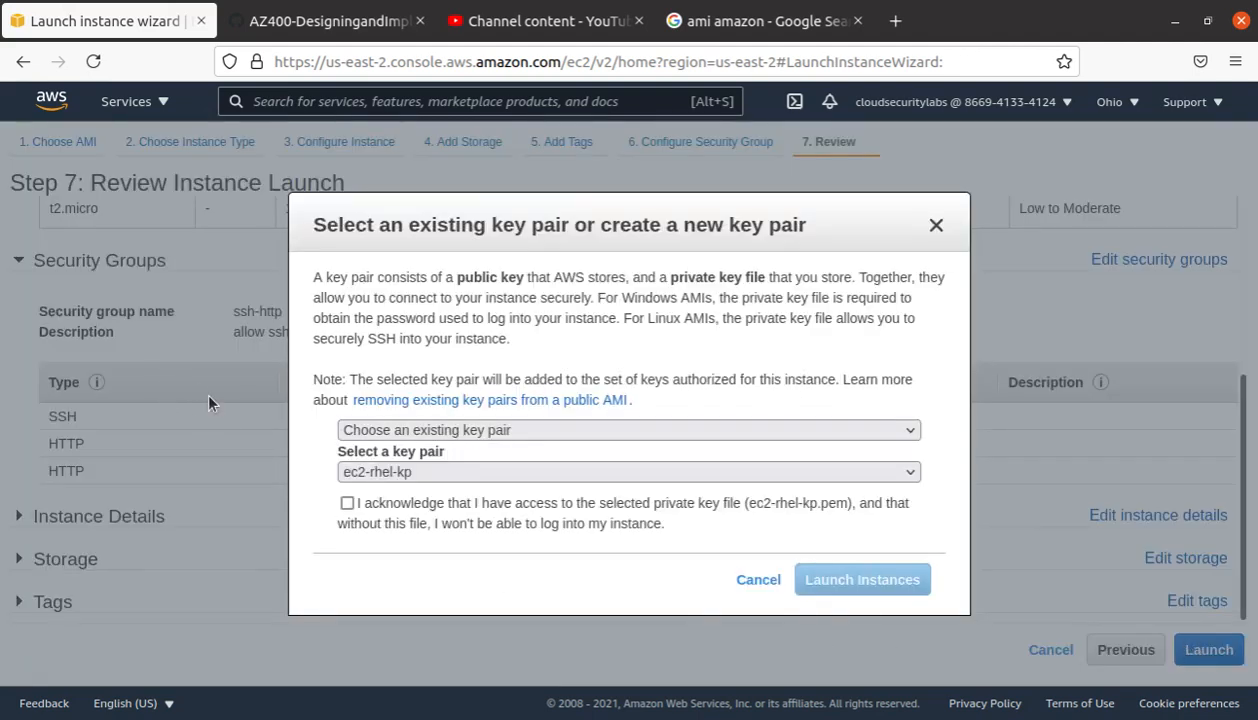
Step: Choose to create a new key pair named test-ami-al
click(562, 430)
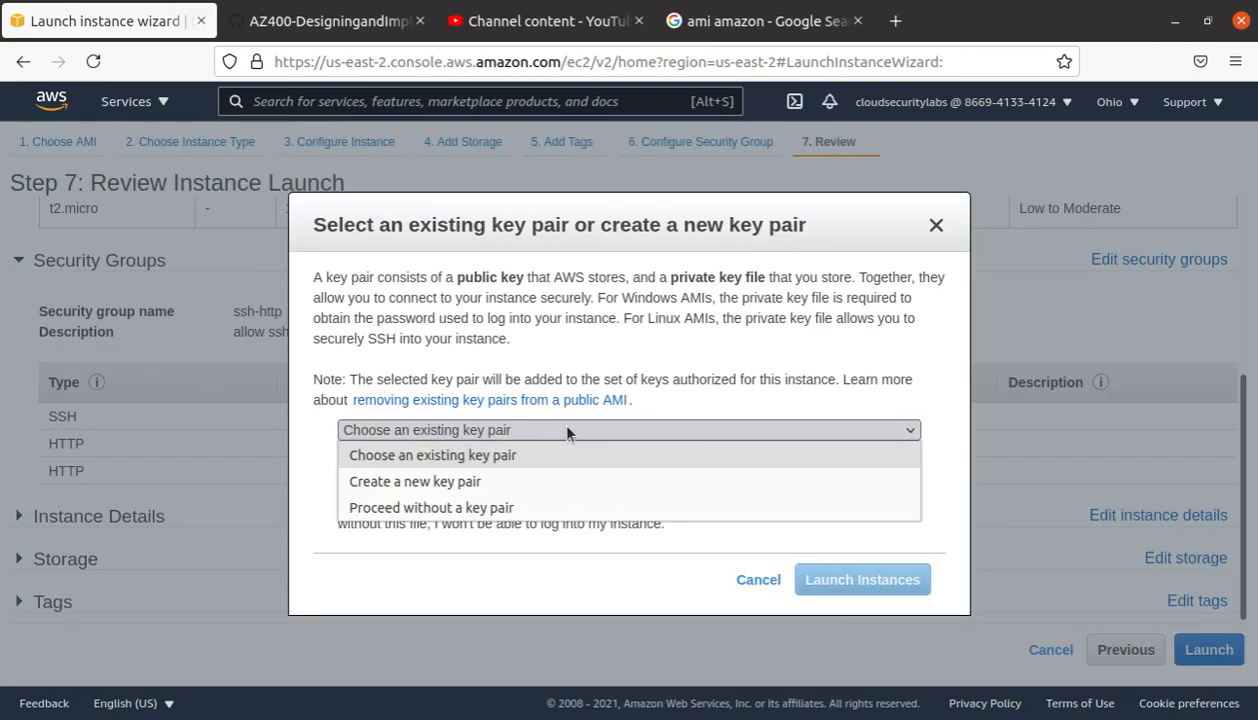
click(495, 480)
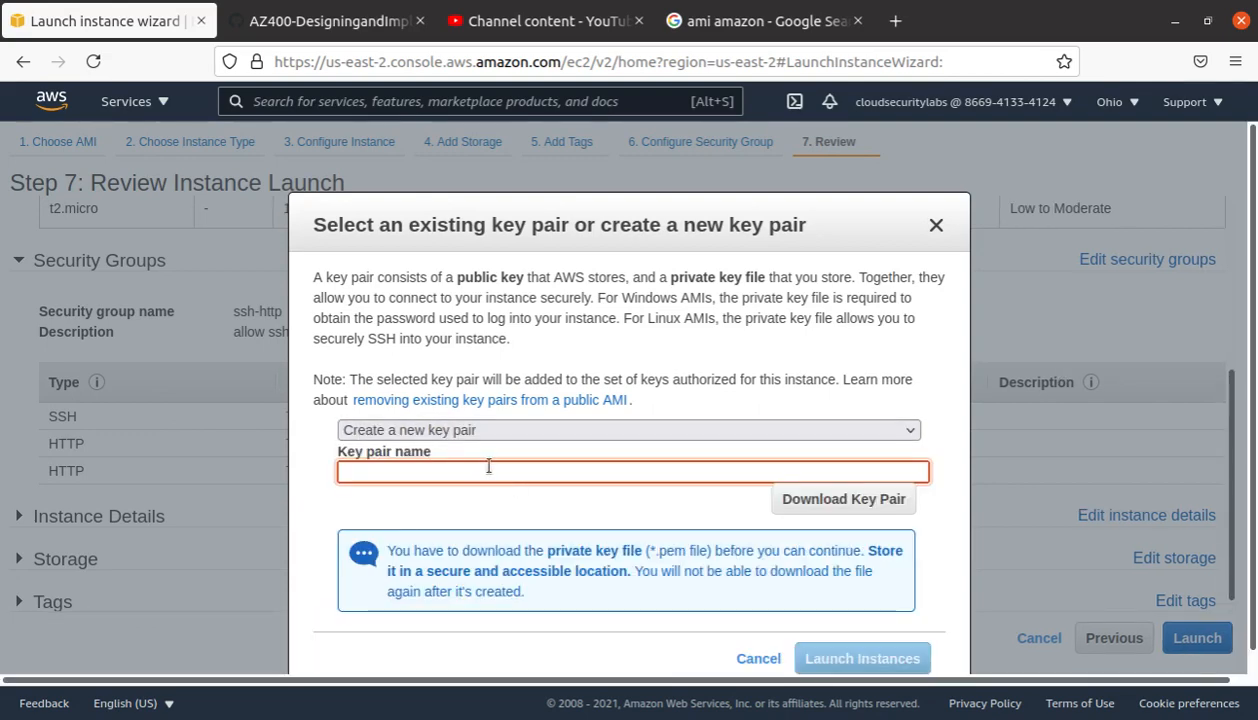
text(test)
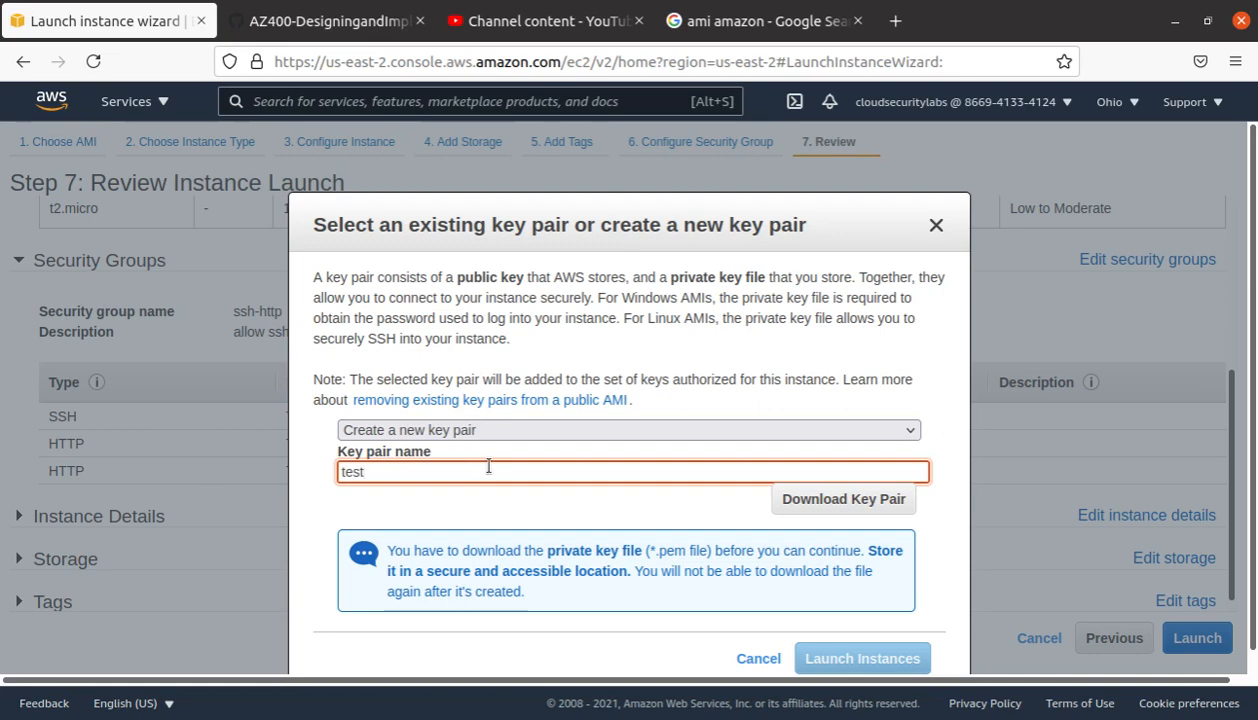
text(-ami-)
text(al)
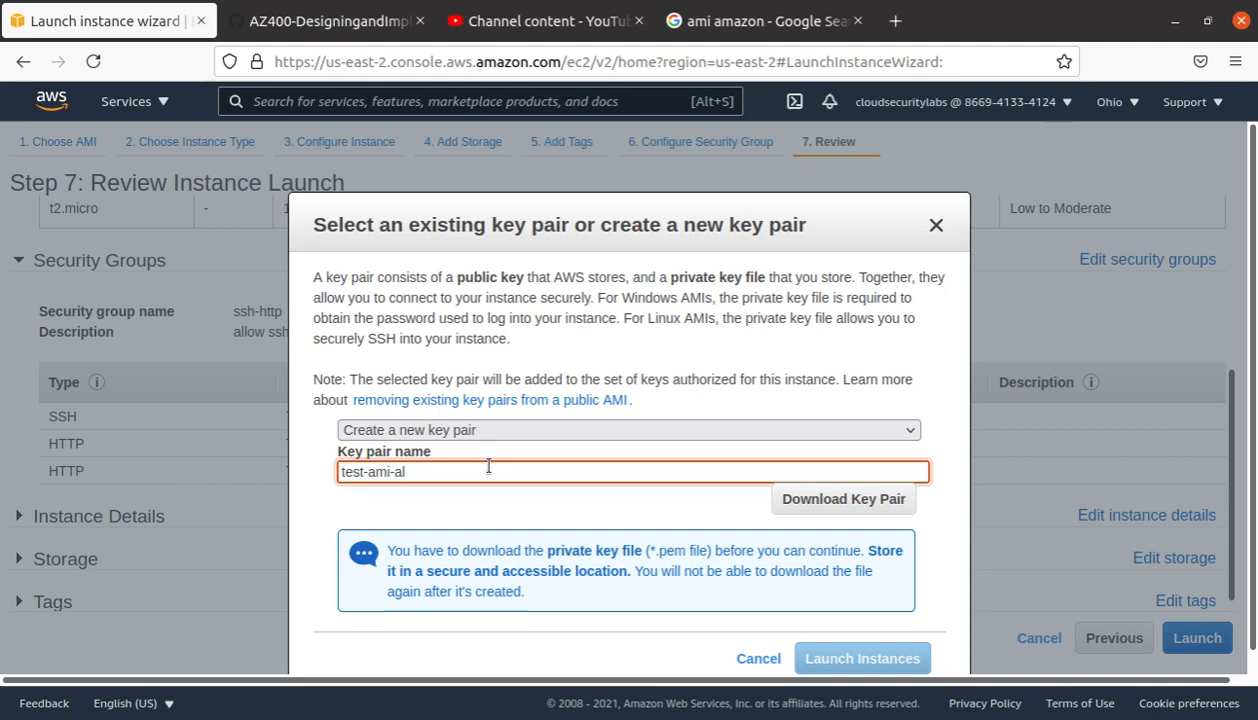
Step: Download and save test-ami-al.pem, then launch the instance with it
click(872, 505)
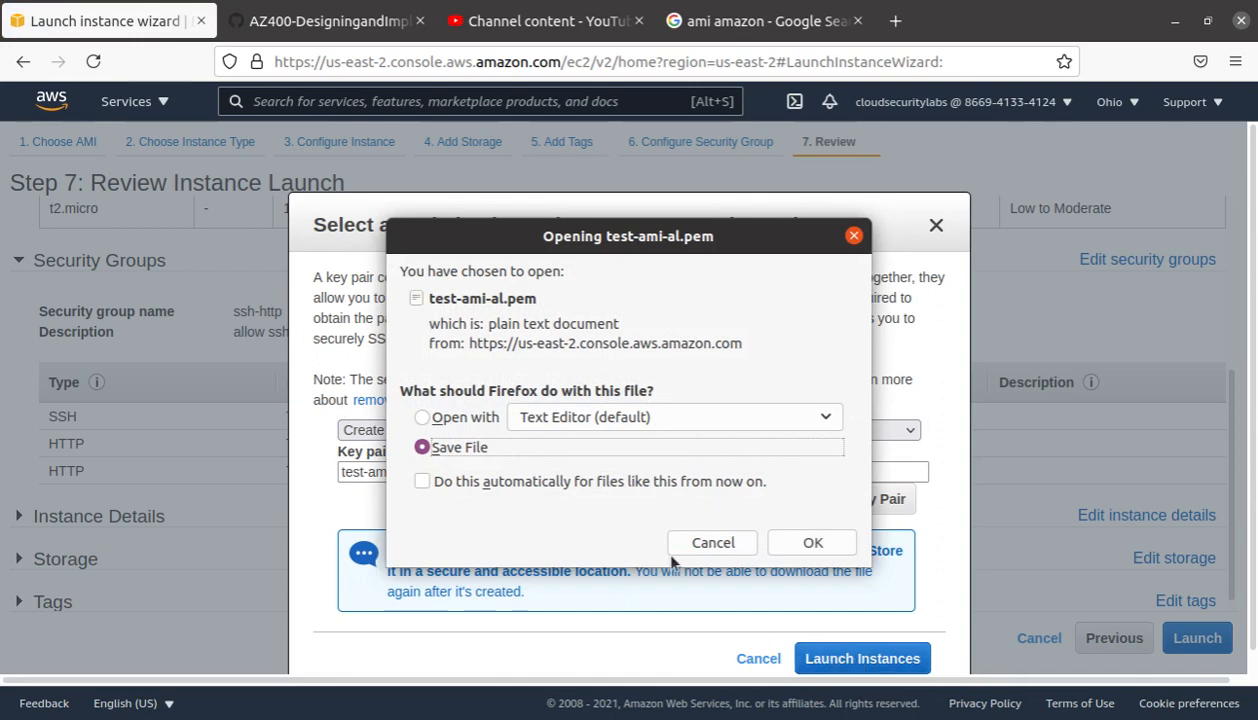
click(792, 540)
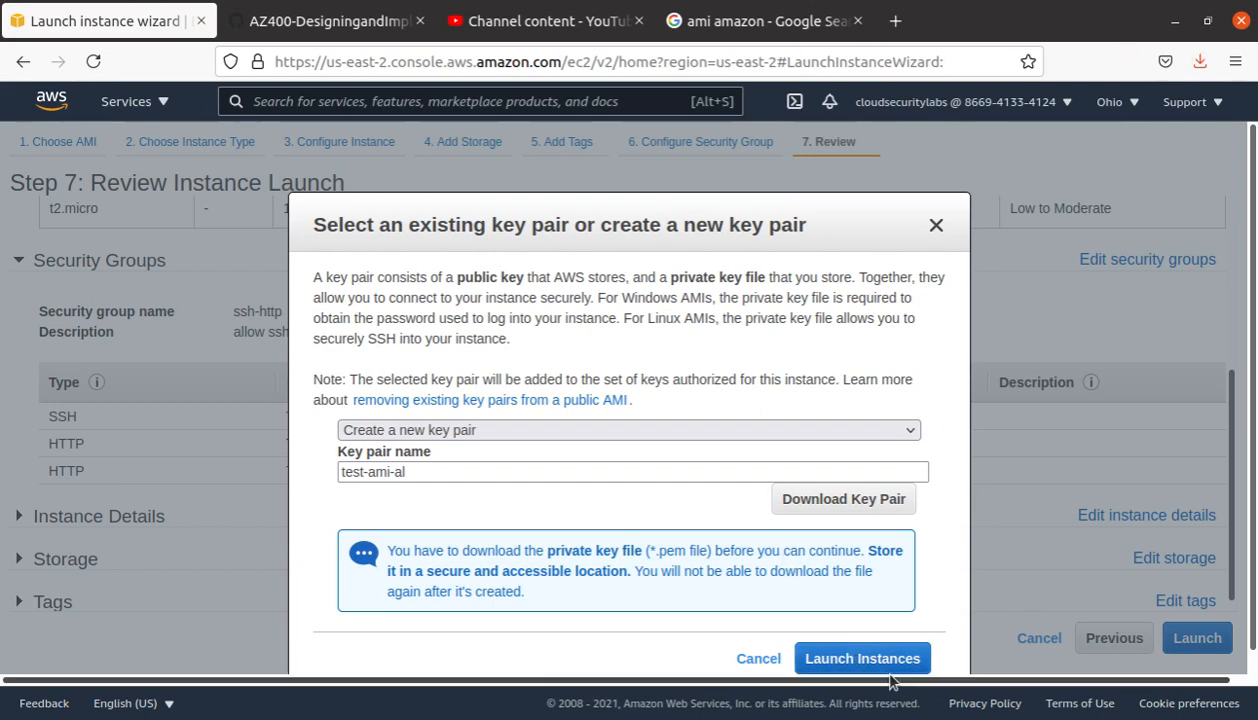
click(1196, 62)
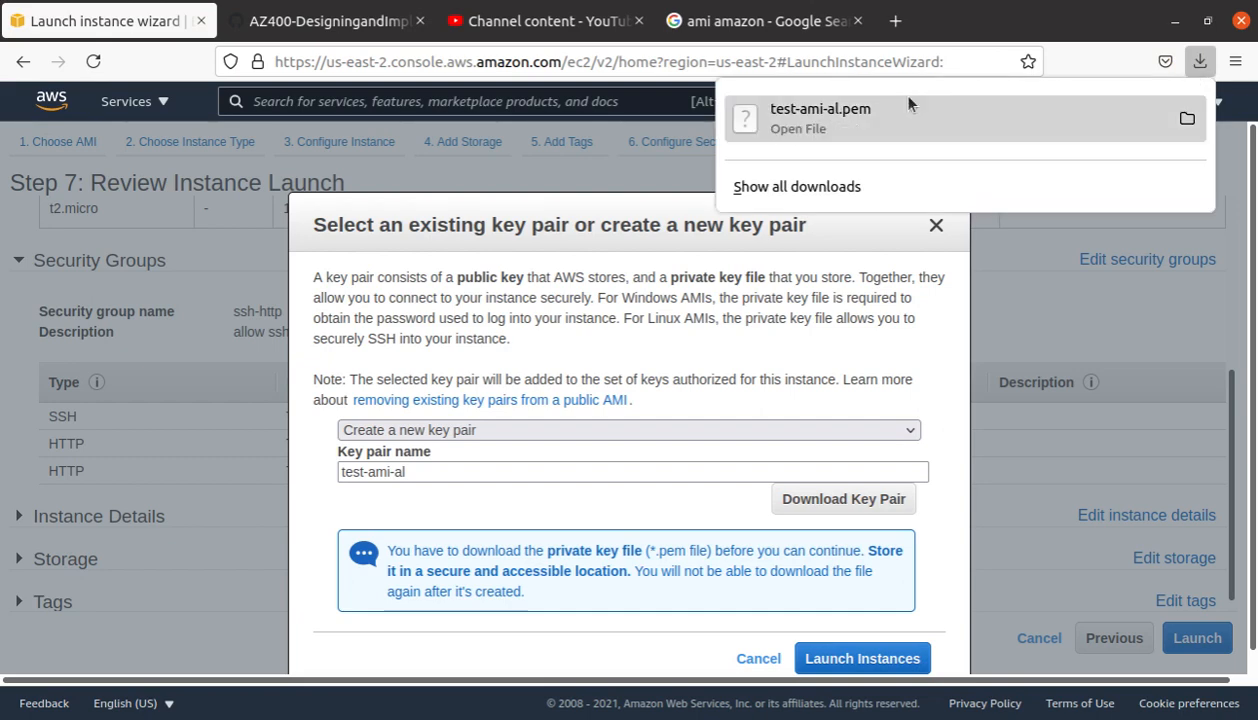
click(904, 660)
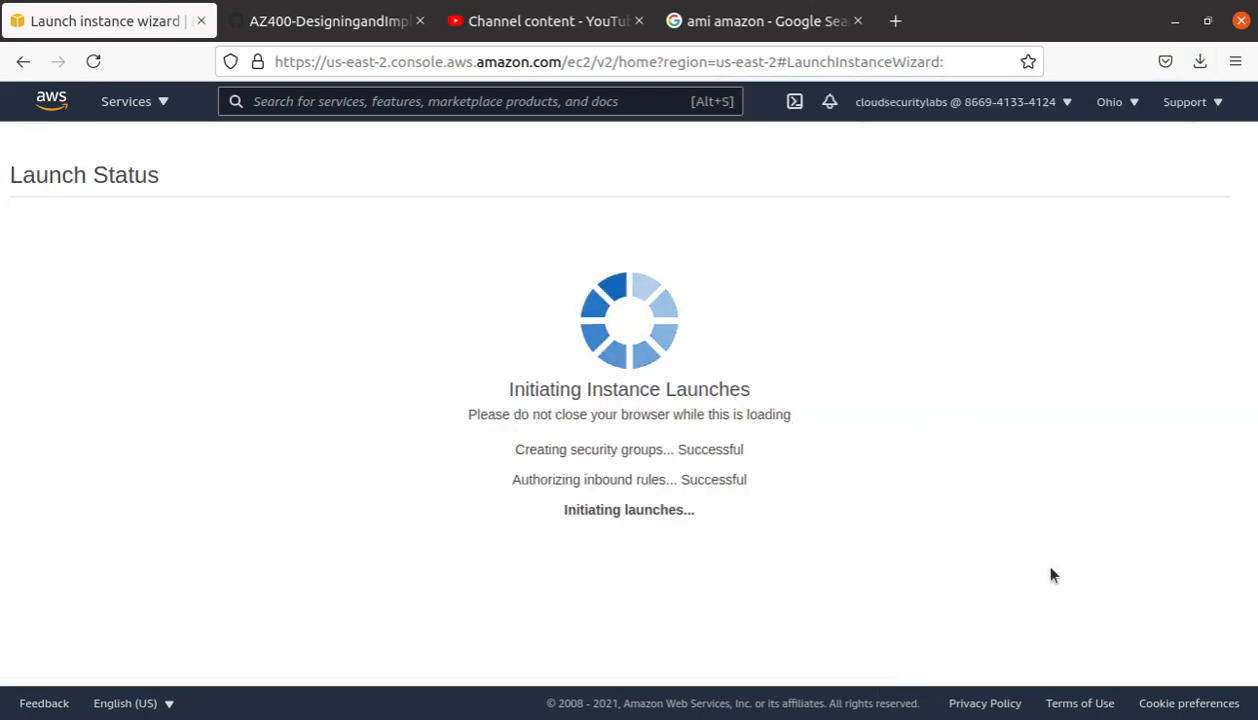
click(49, 103)
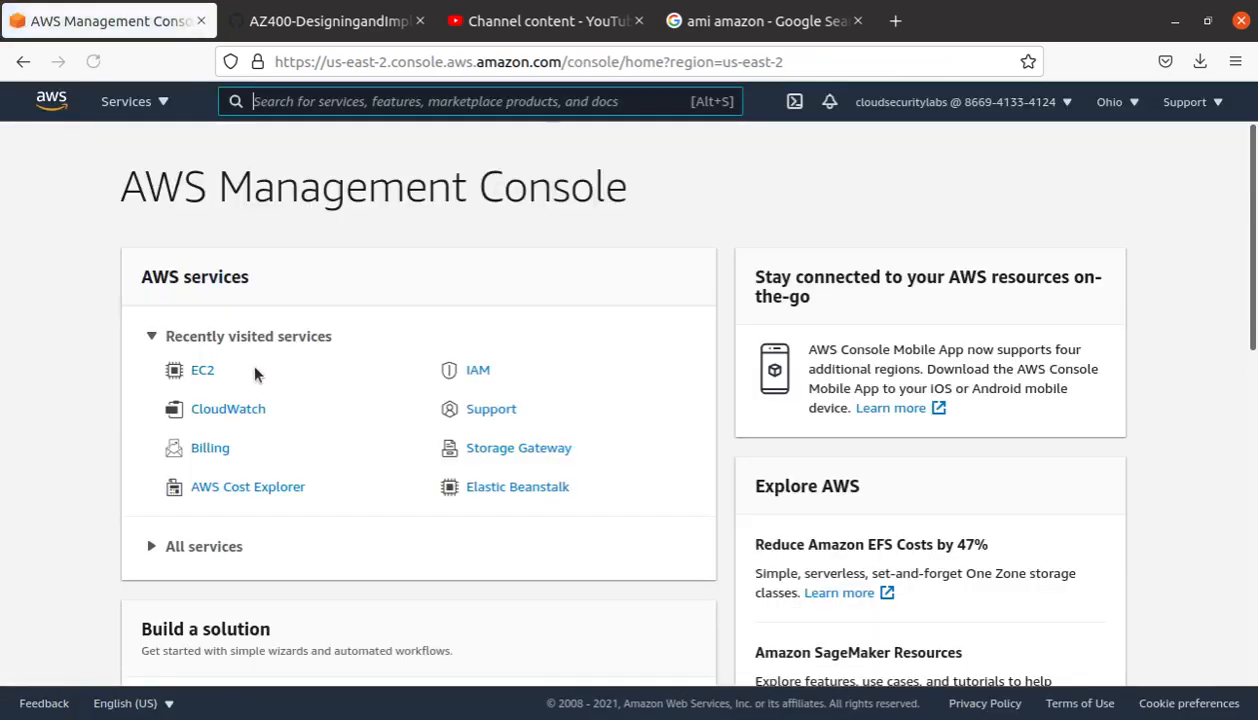
Step: In EC2 Instances, clear the running-state filter so all instances are listed
click(203, 370)
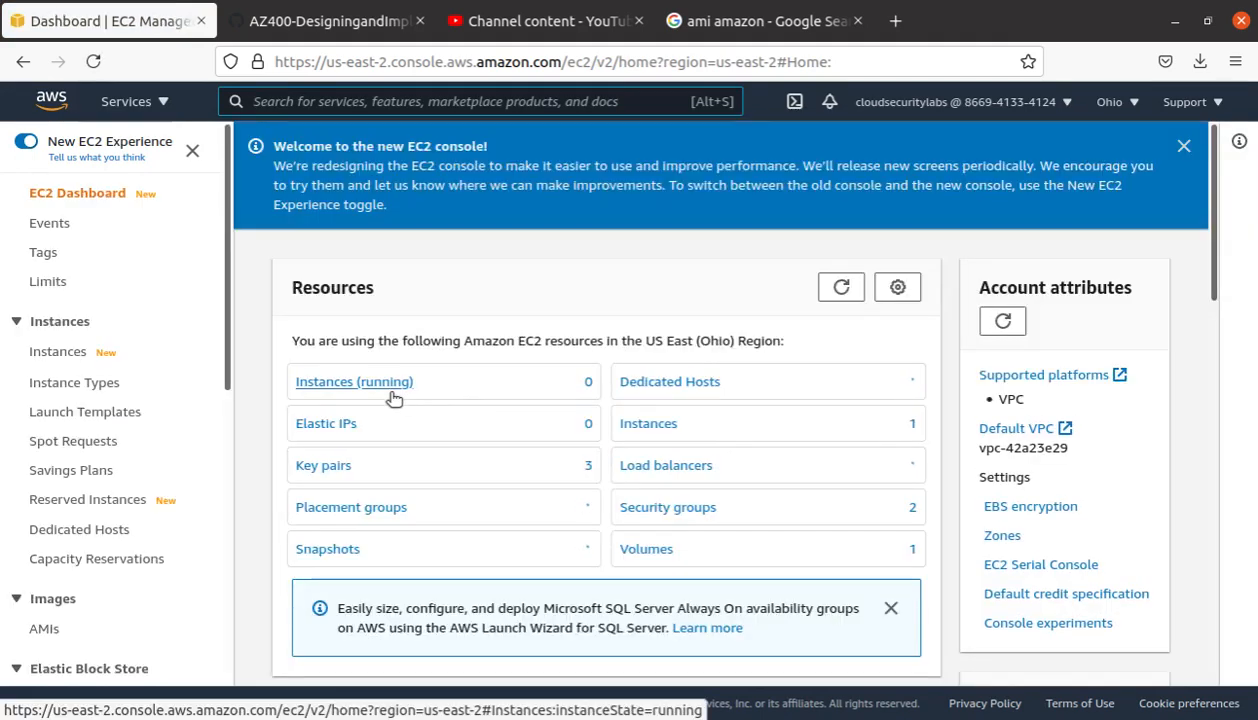
click(393, 391)
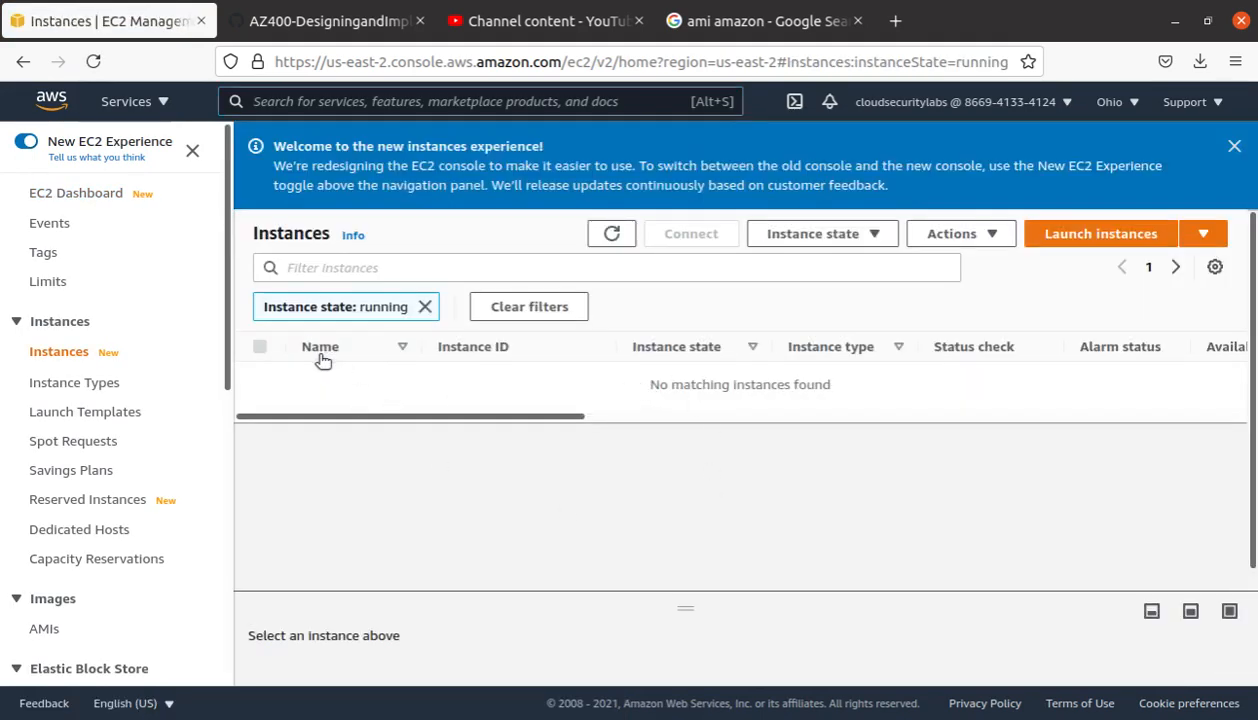
click(615, 234)
click(615, 234)
click(88, 191)
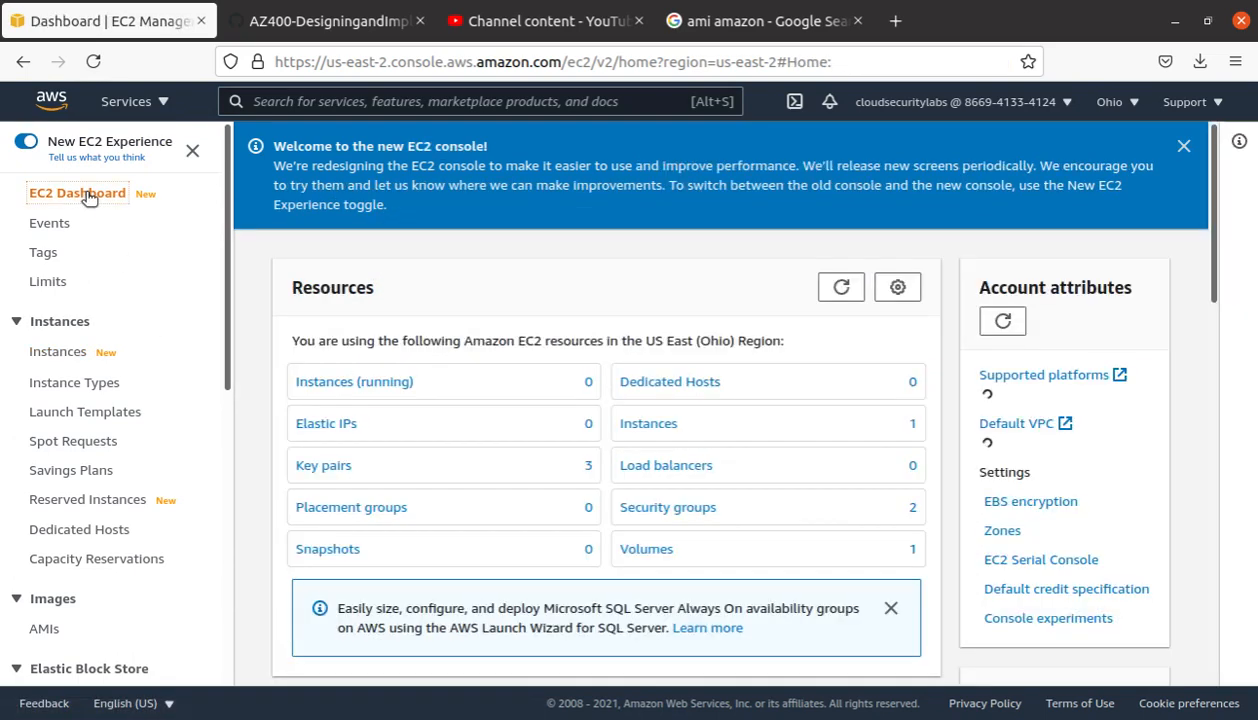
click(388, 388)
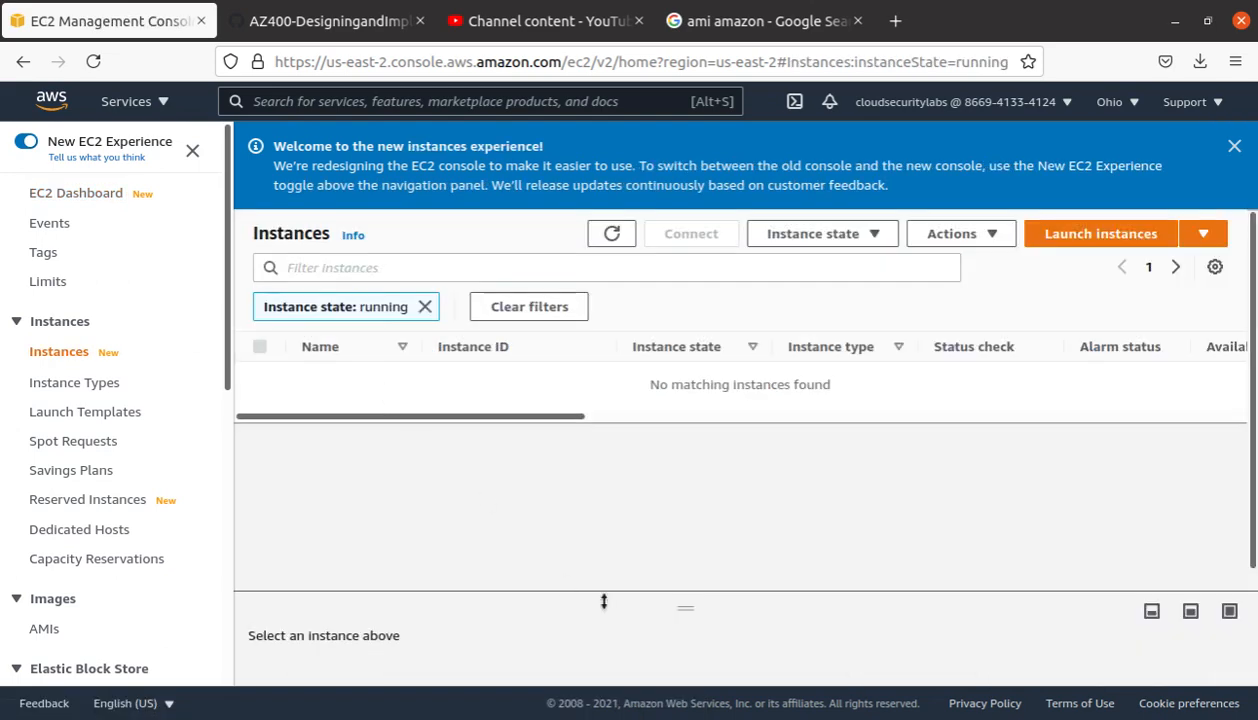
click(424, 307)
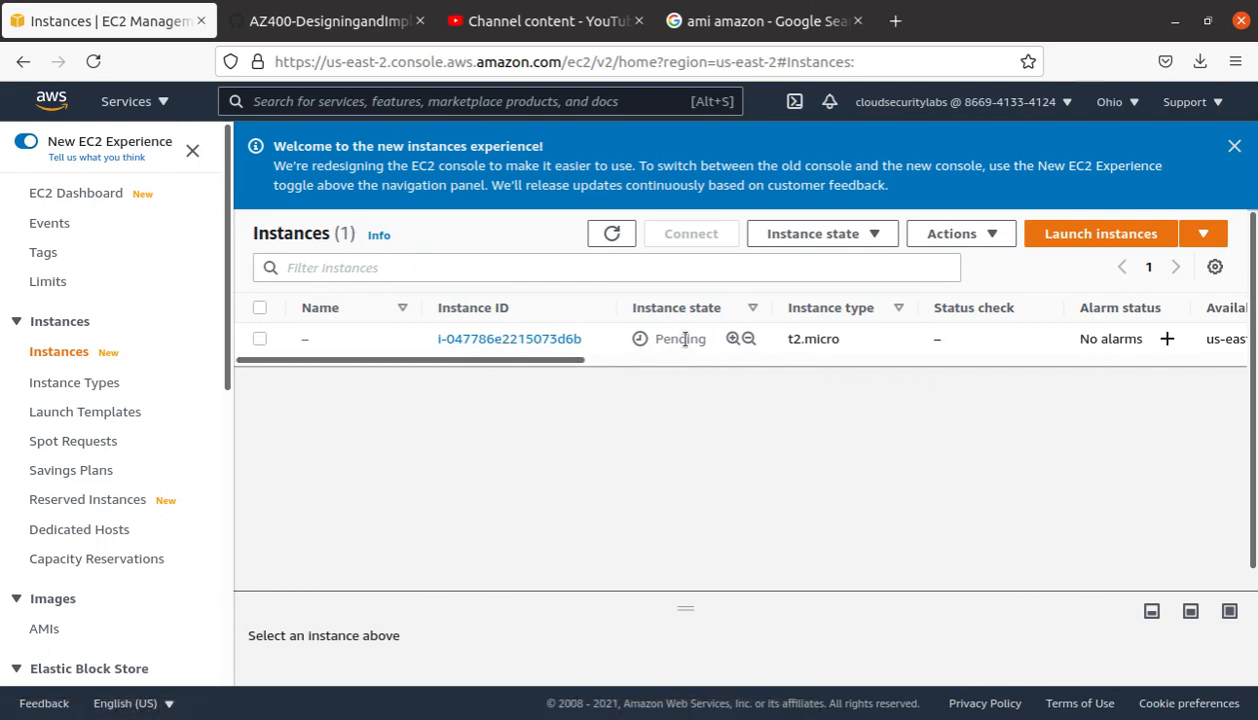
Step: Open the new t2.micro instance, then return and start naming it web-server
click(562, 341)
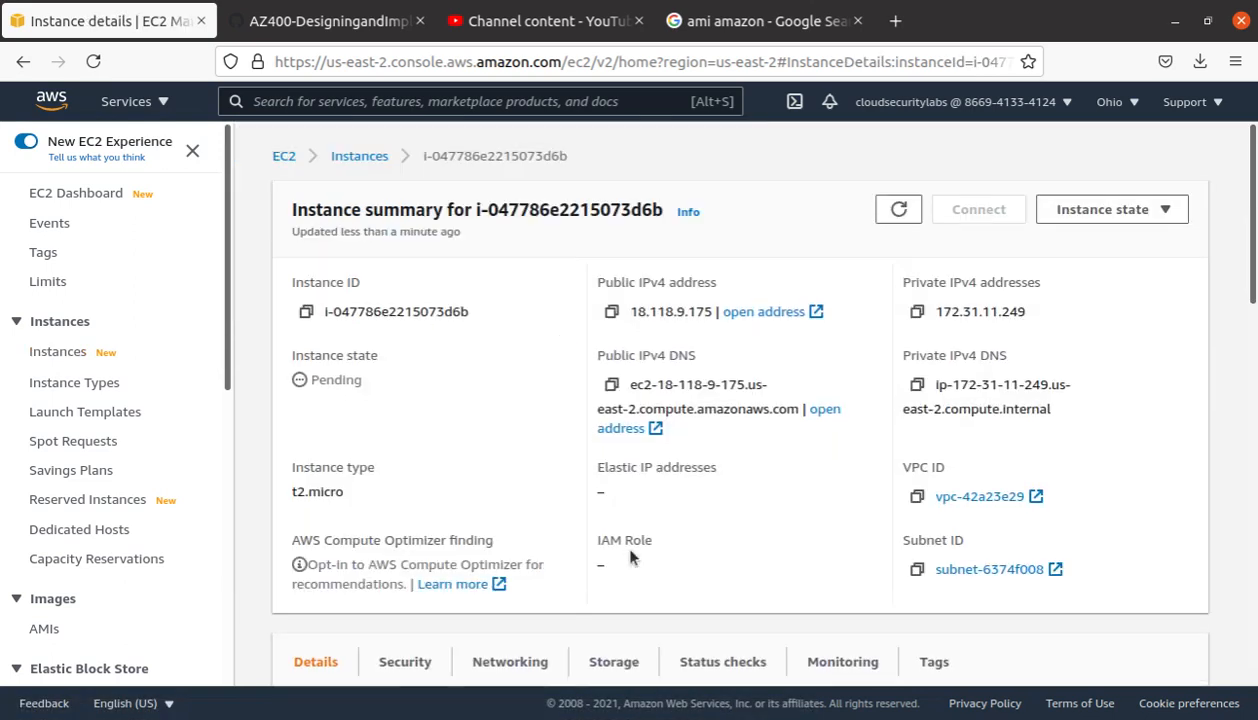
click(345, 158)
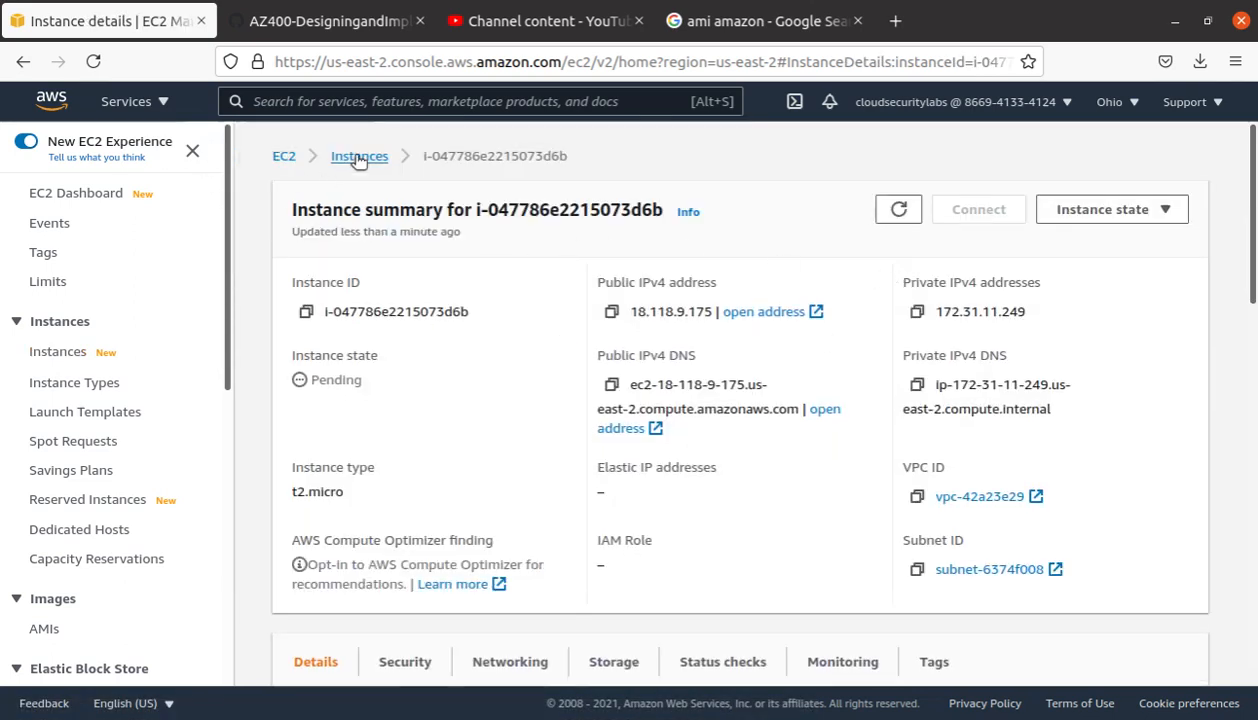
click(320, 252)
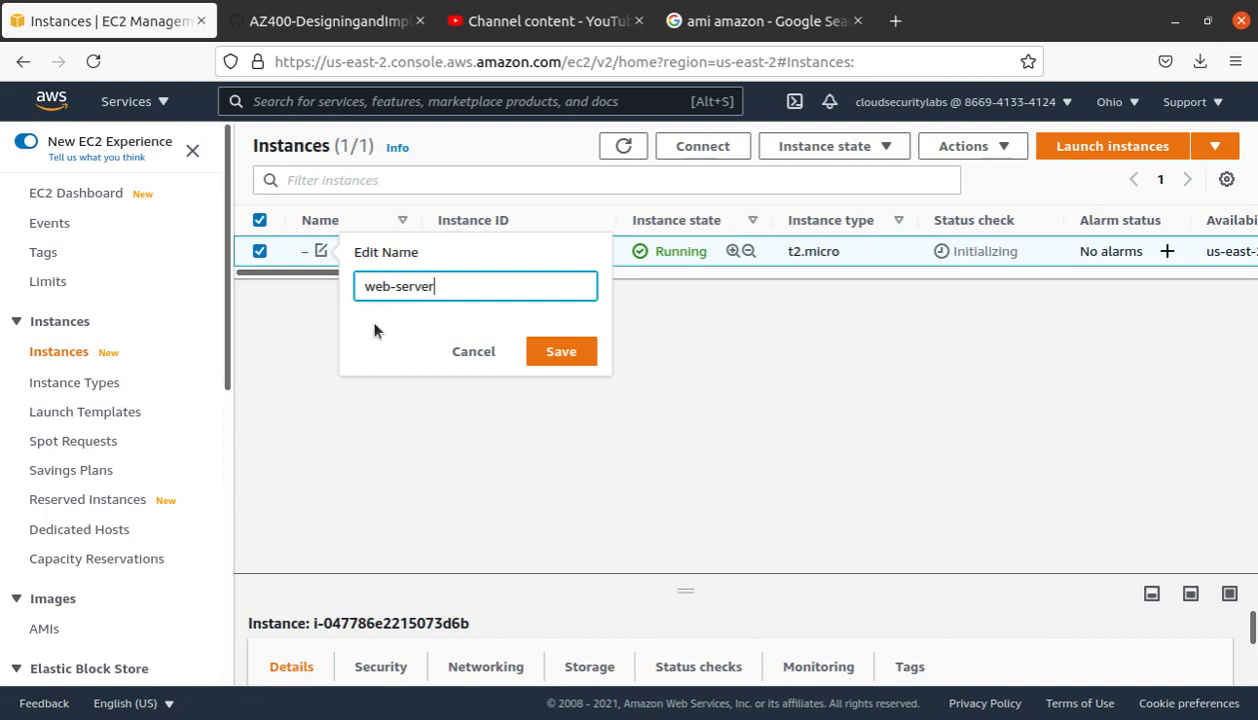
Step: Save the name web-server, copy public IPv4 18.118.9.175, and open a new browser tab
click(565, 351)
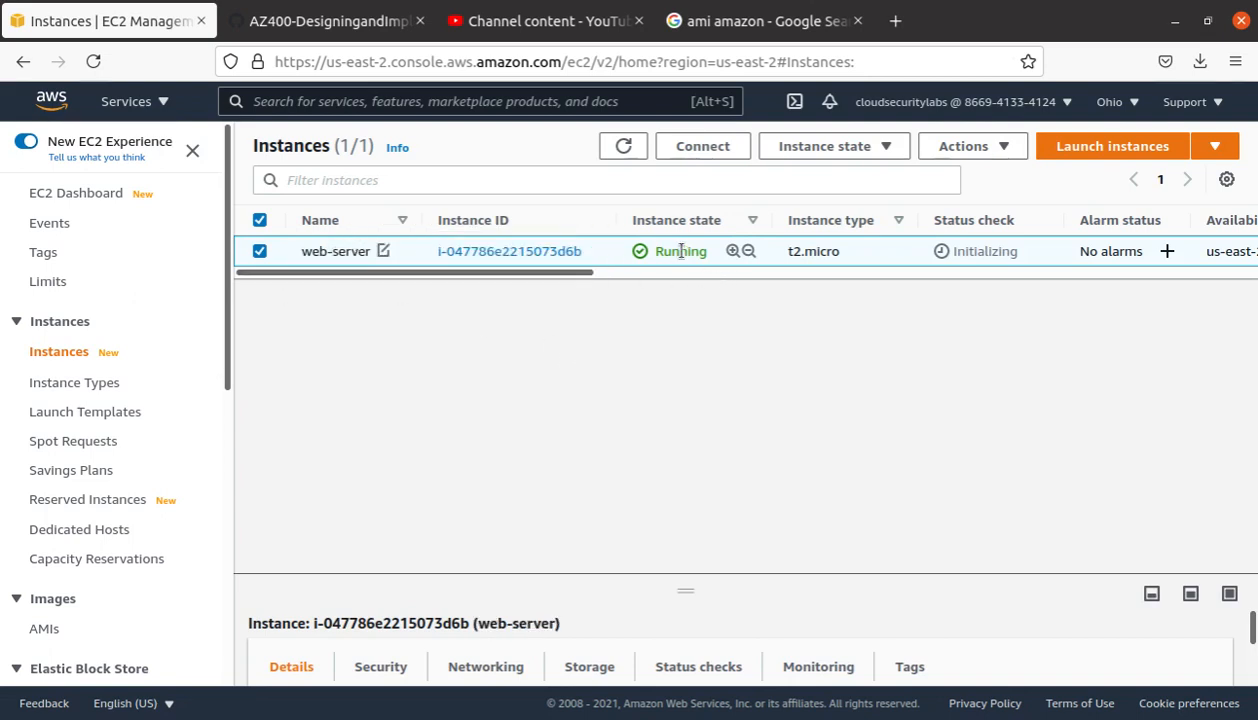
drag(597, 281, 782, 251)
right_click(841, 245)
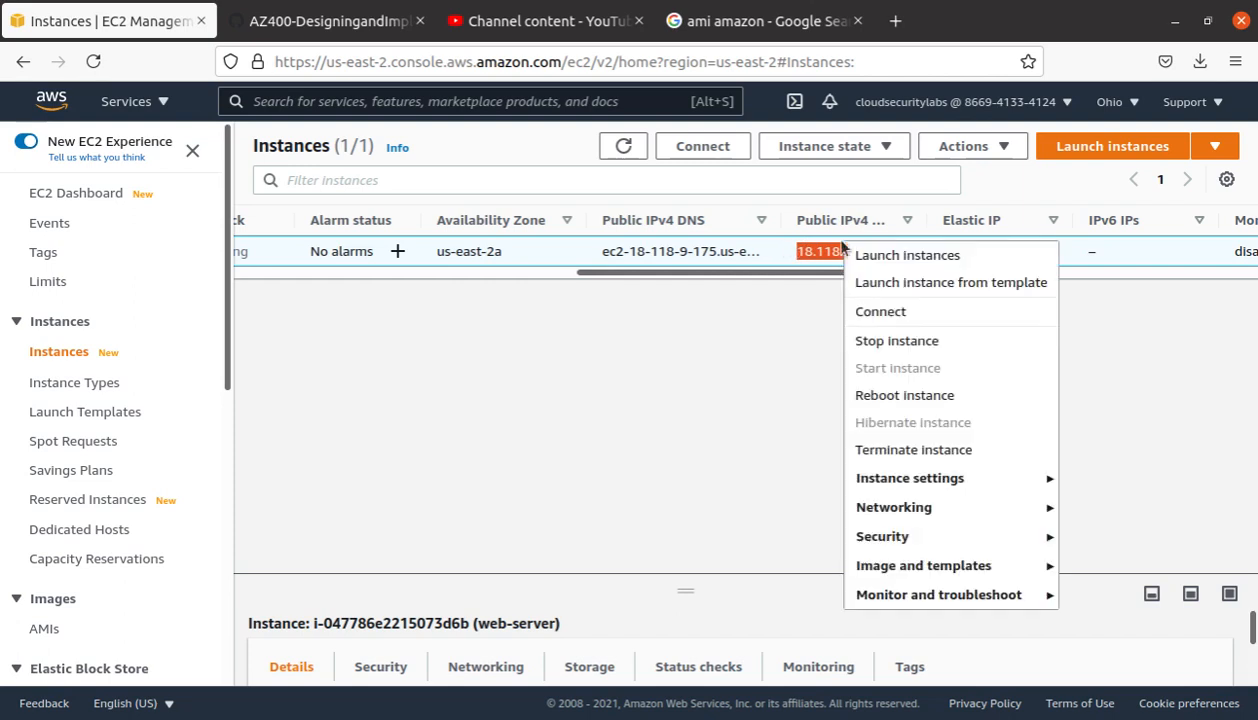
click(820, 252)
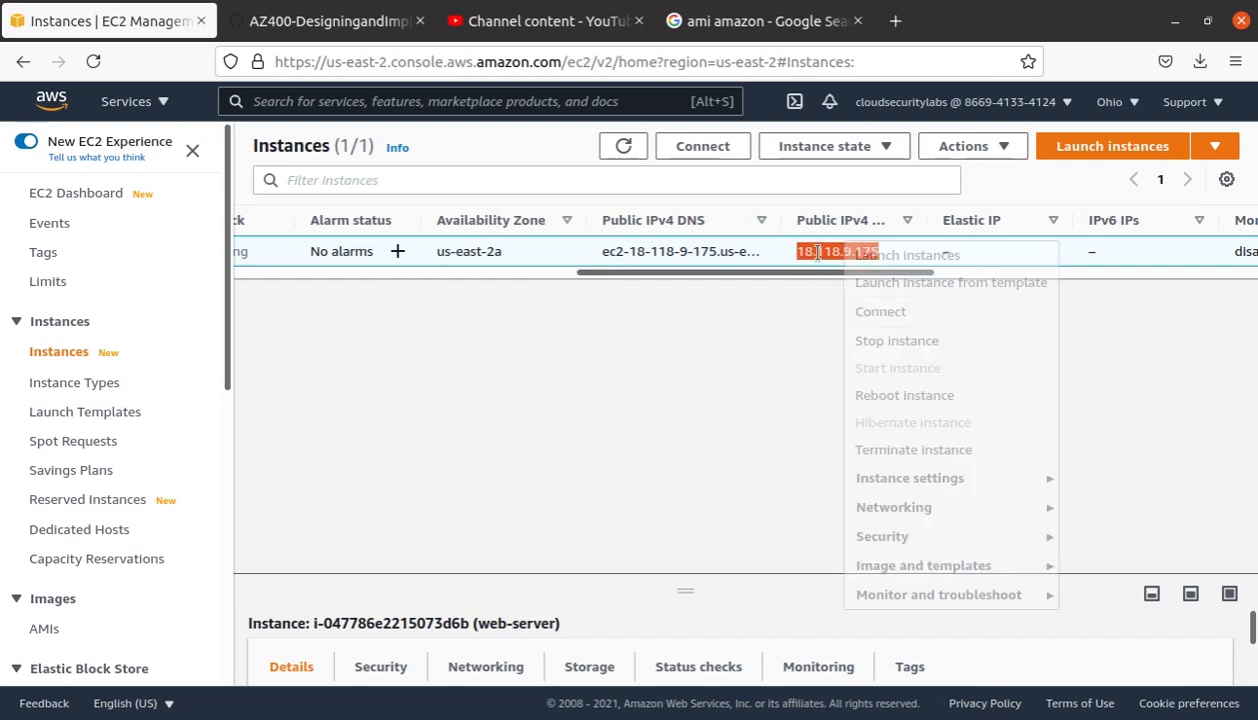
triple_click(824, 252)
key(ctrl+c)
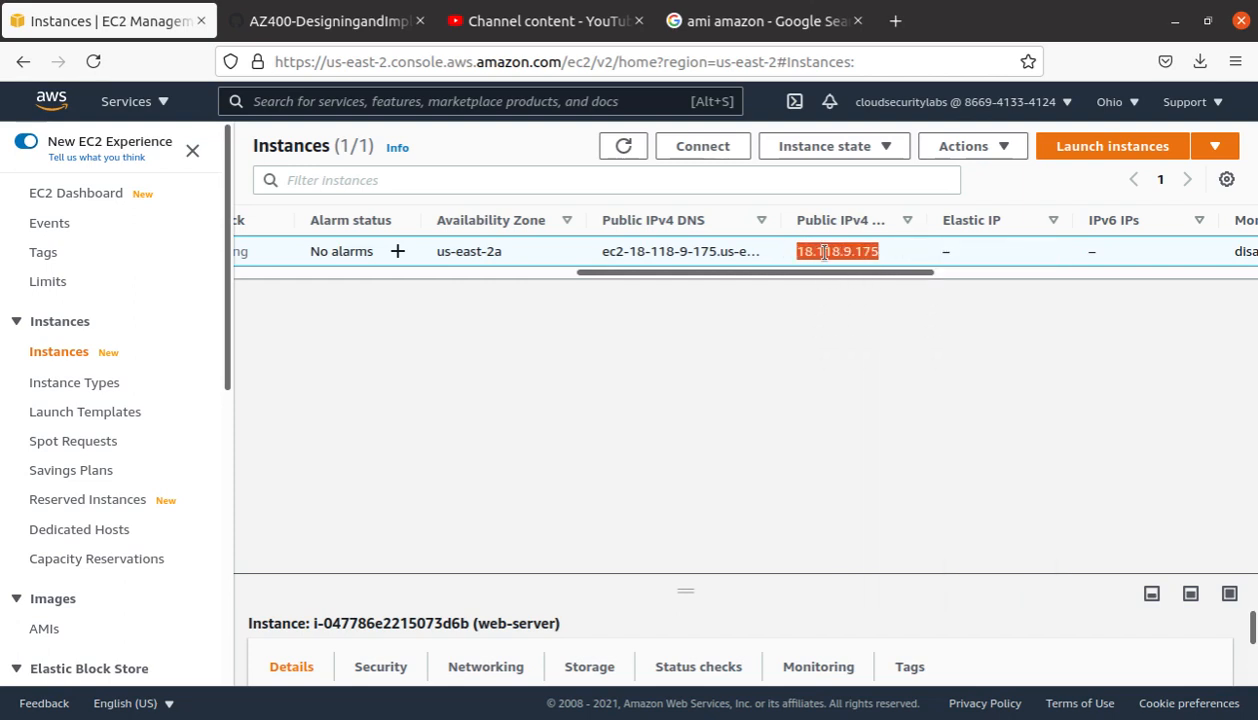
click(894, 21)
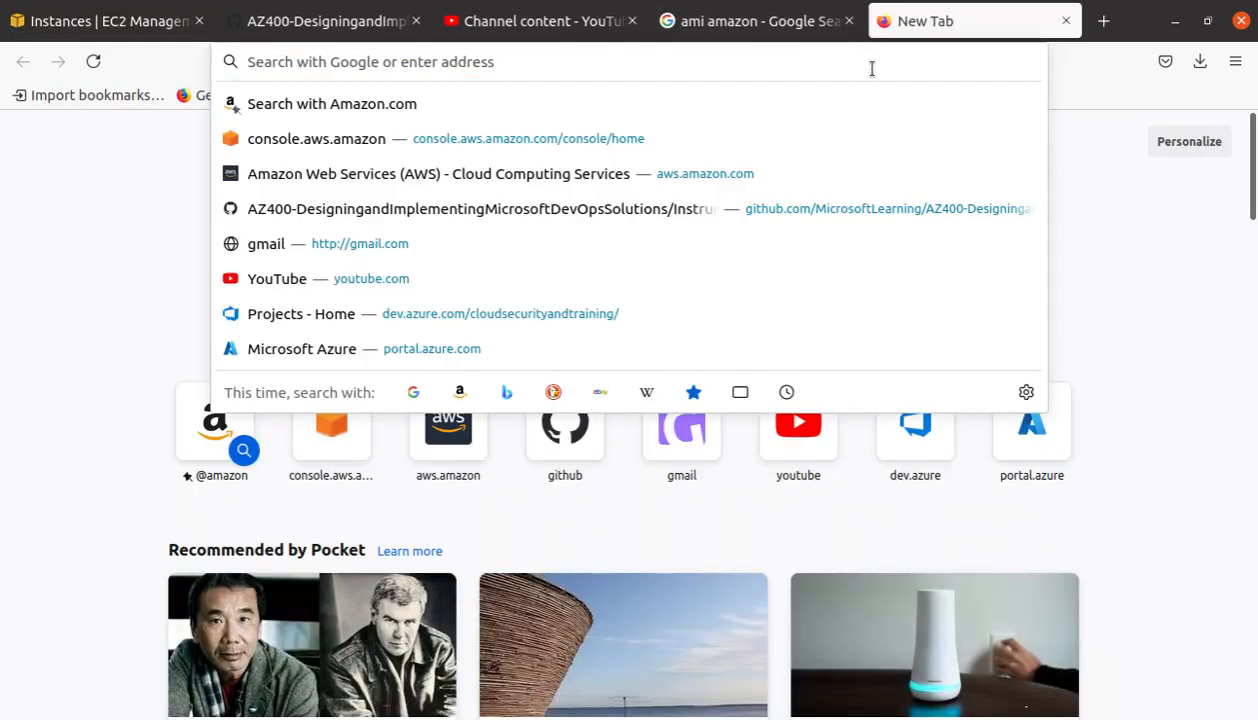
Step: Paste 18.118.9.175 into the new tab's address bar and load it
key(ctrl+p)
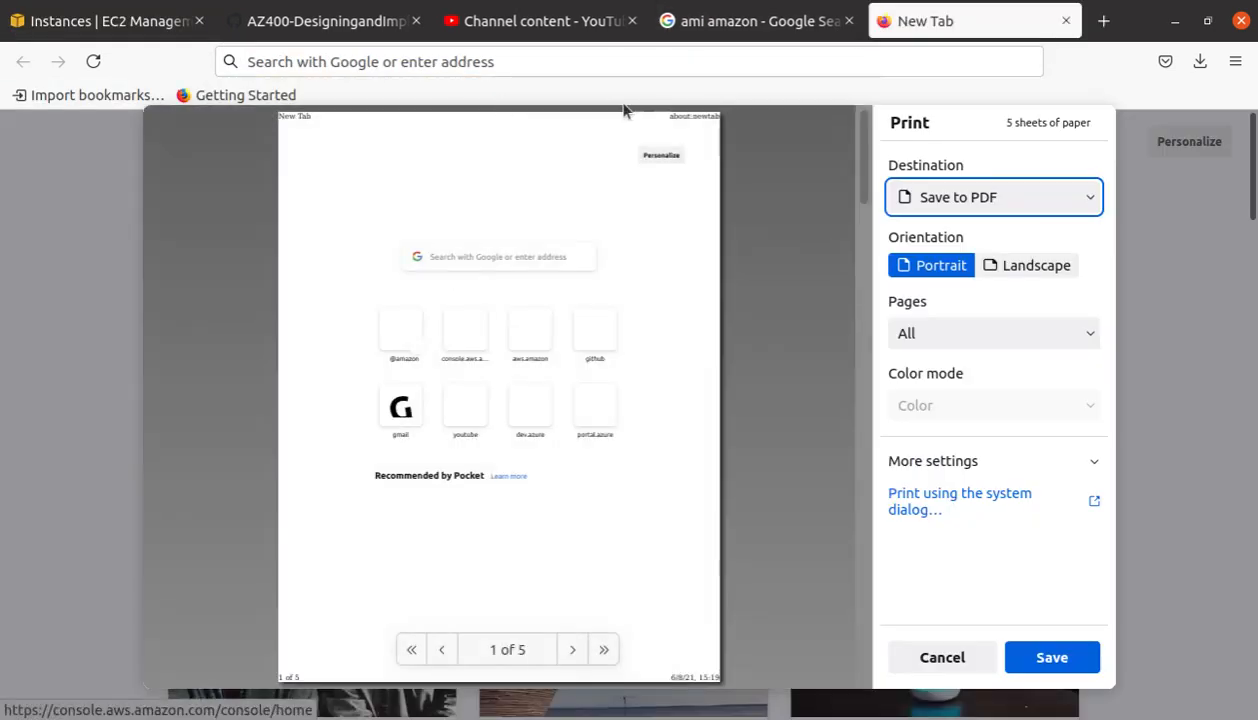
key(Escape)
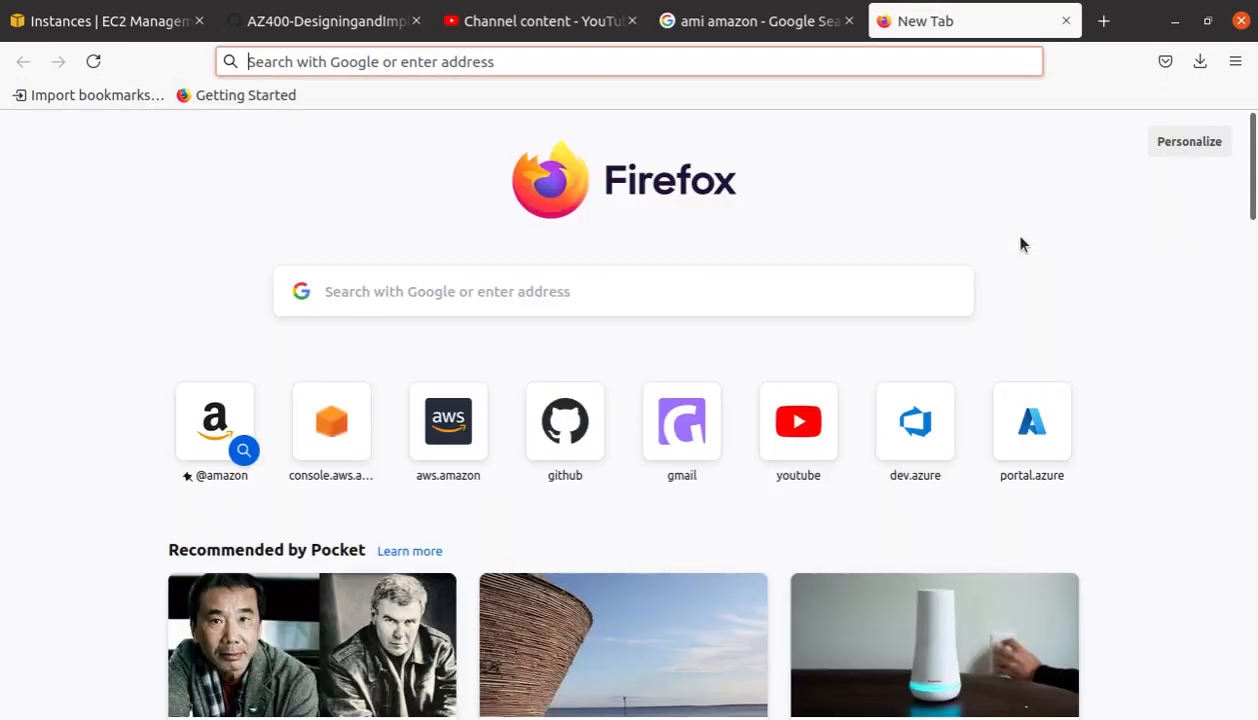
click(550, 62)
key(ctrl+v)
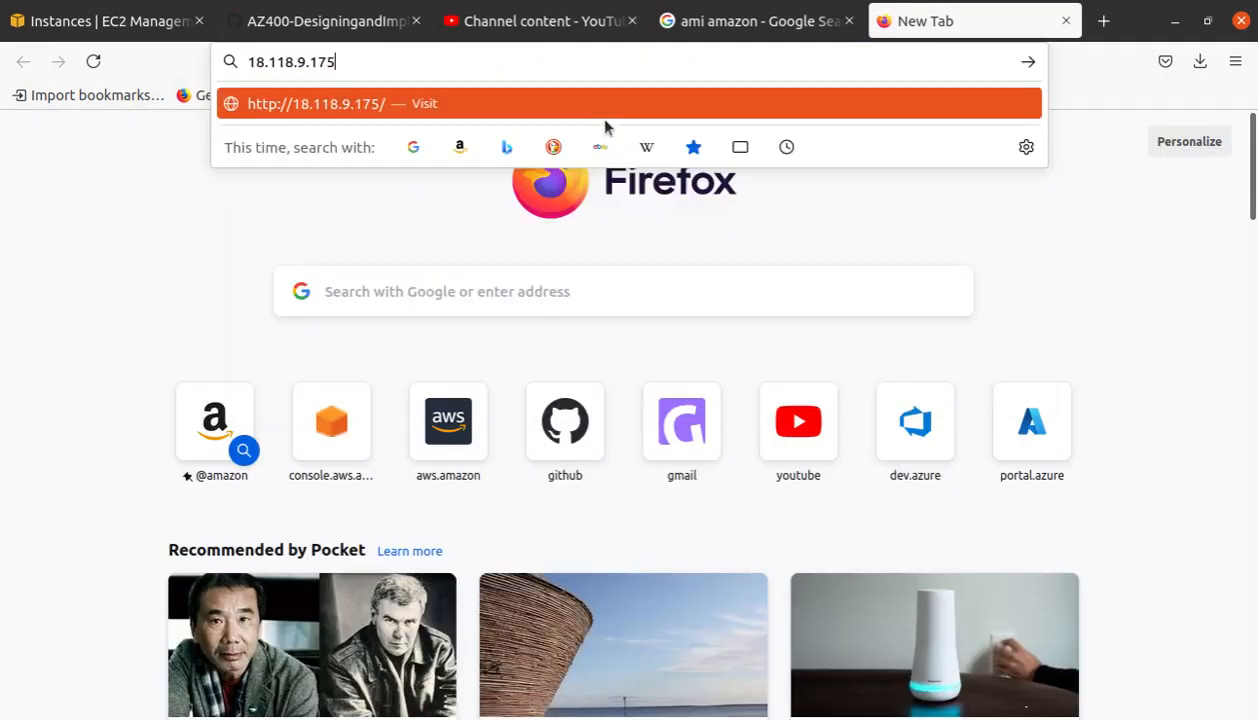
key(Return)
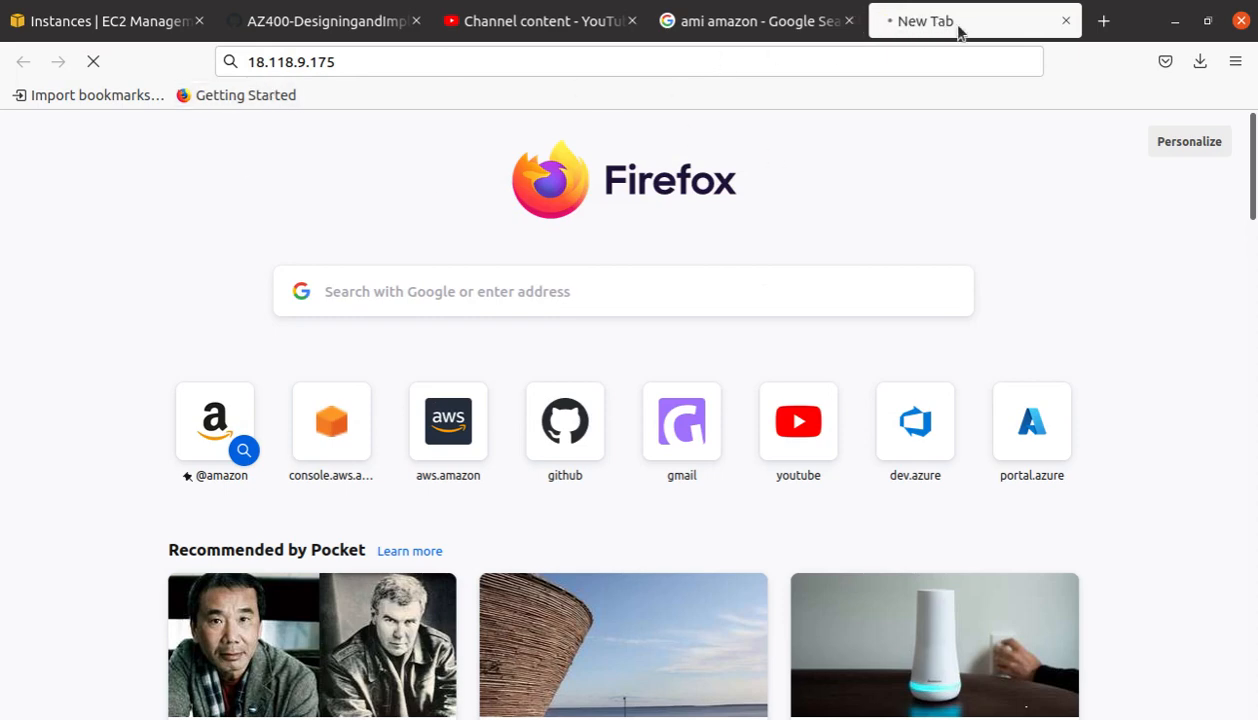
Step: Run 'ping 18.118.9.175' in Terminal, then minimize the terminal window
click(0, 230)
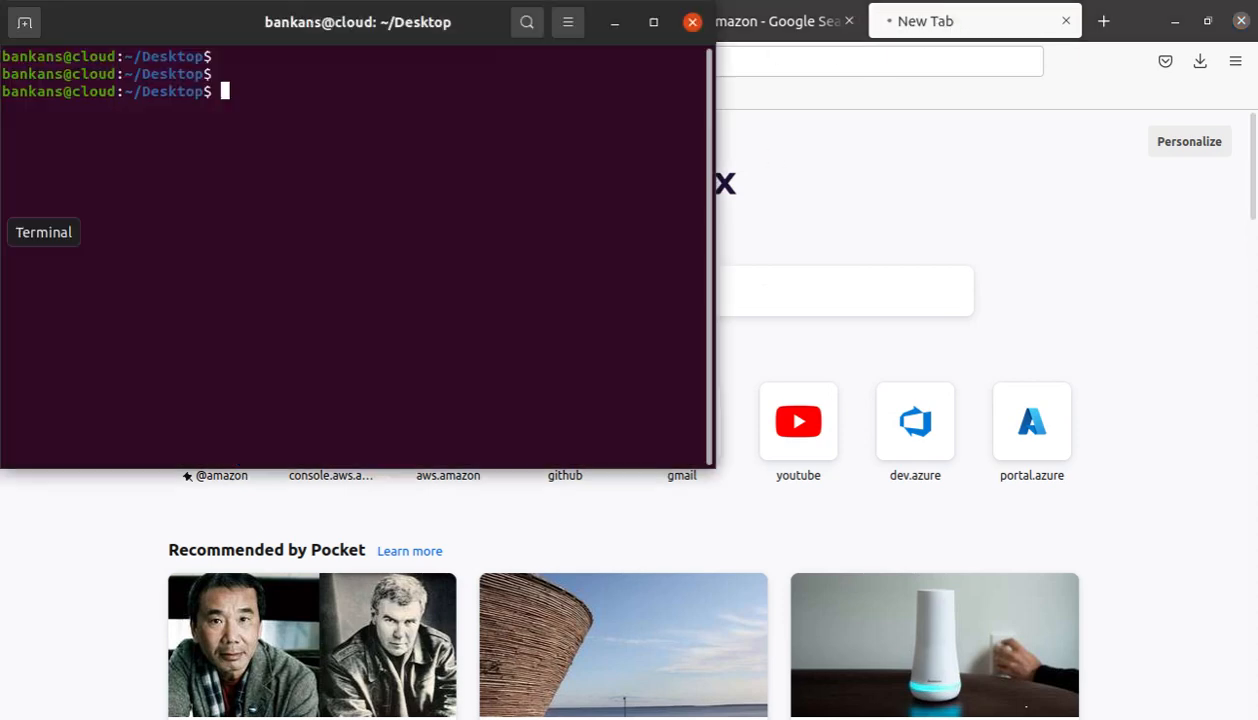
drag(247, 14, 454, 197)
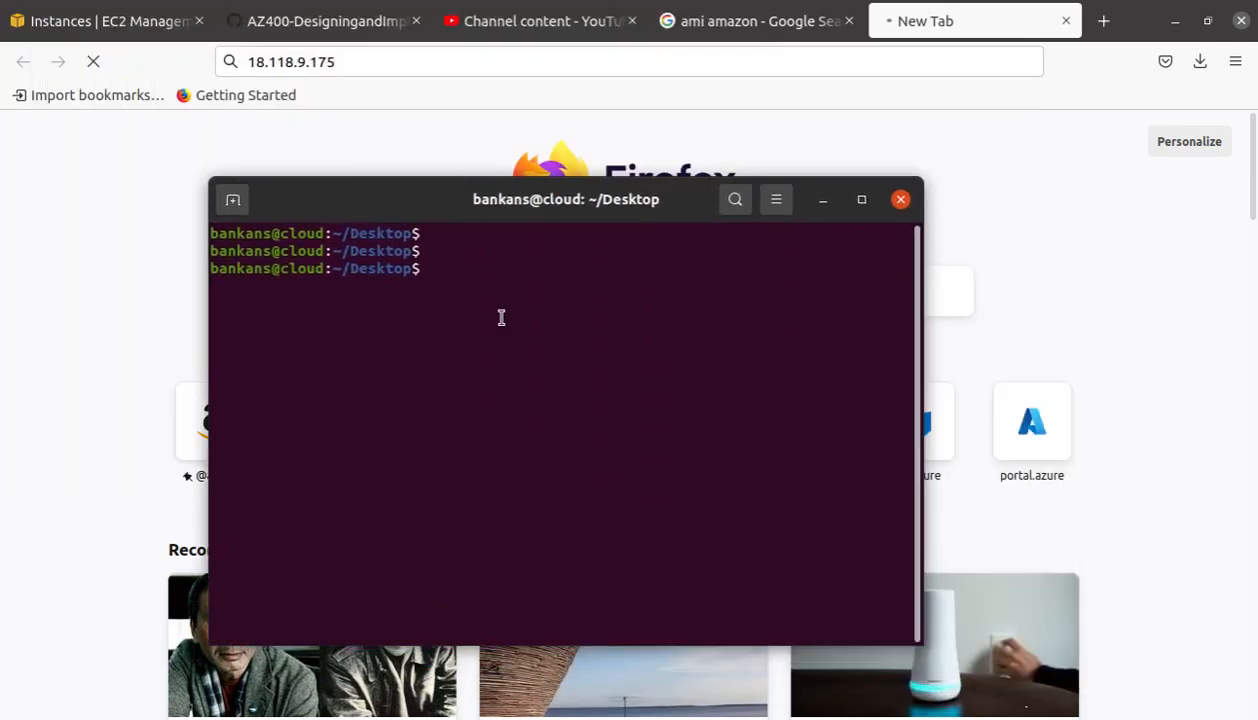
text(ping)
right_click(579, 270)
click(606, 341)
key(Return)
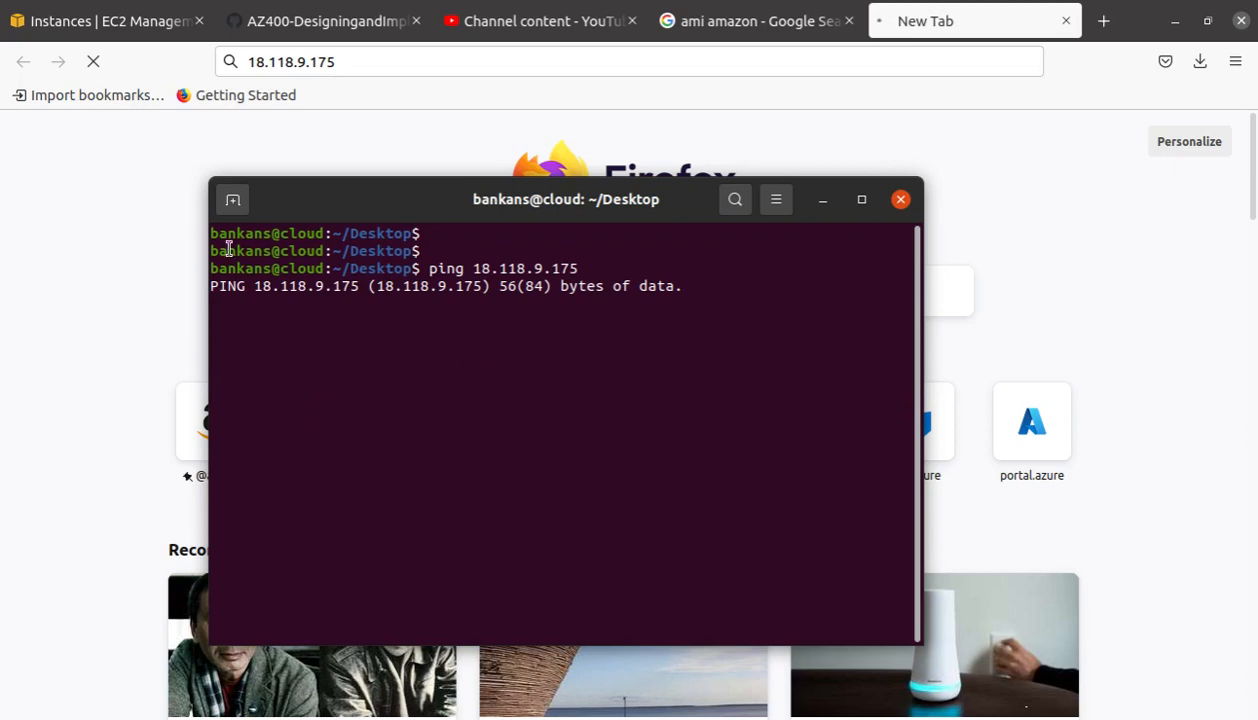
click(823, 200)
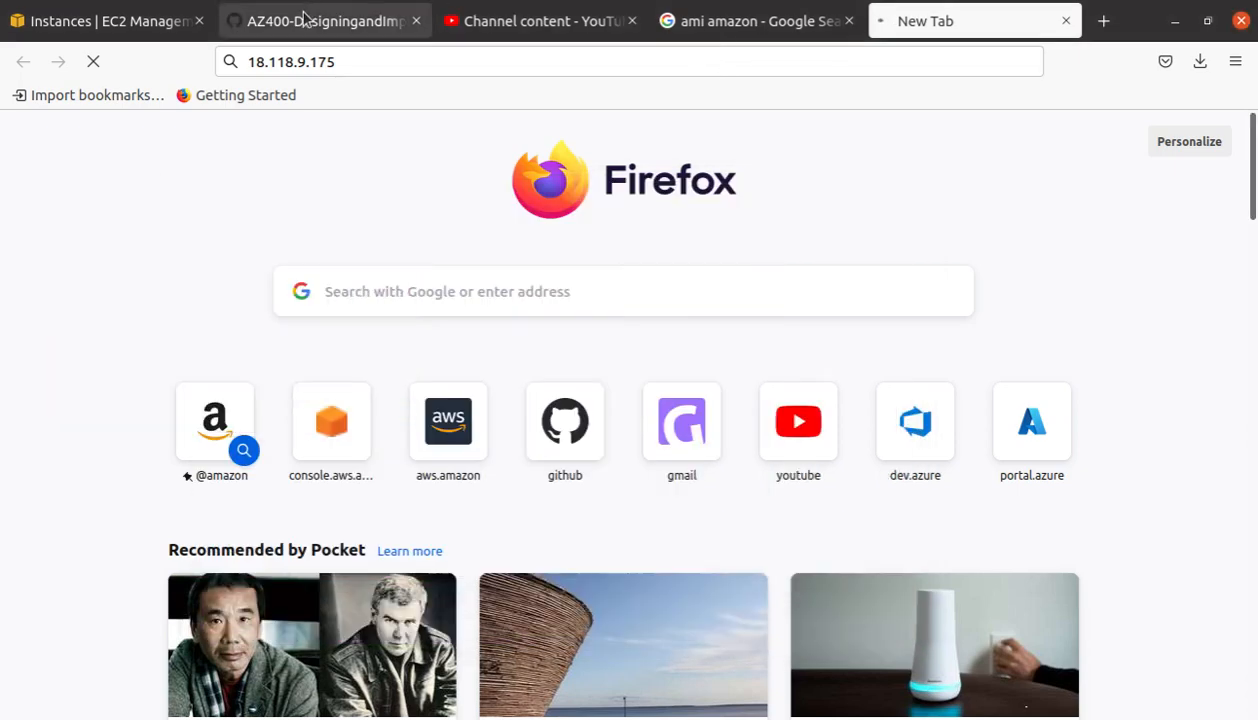
Step: Open web-server's Connect page and select the 'chmod 400 test-ami-al.pem' command
click(142, 24)
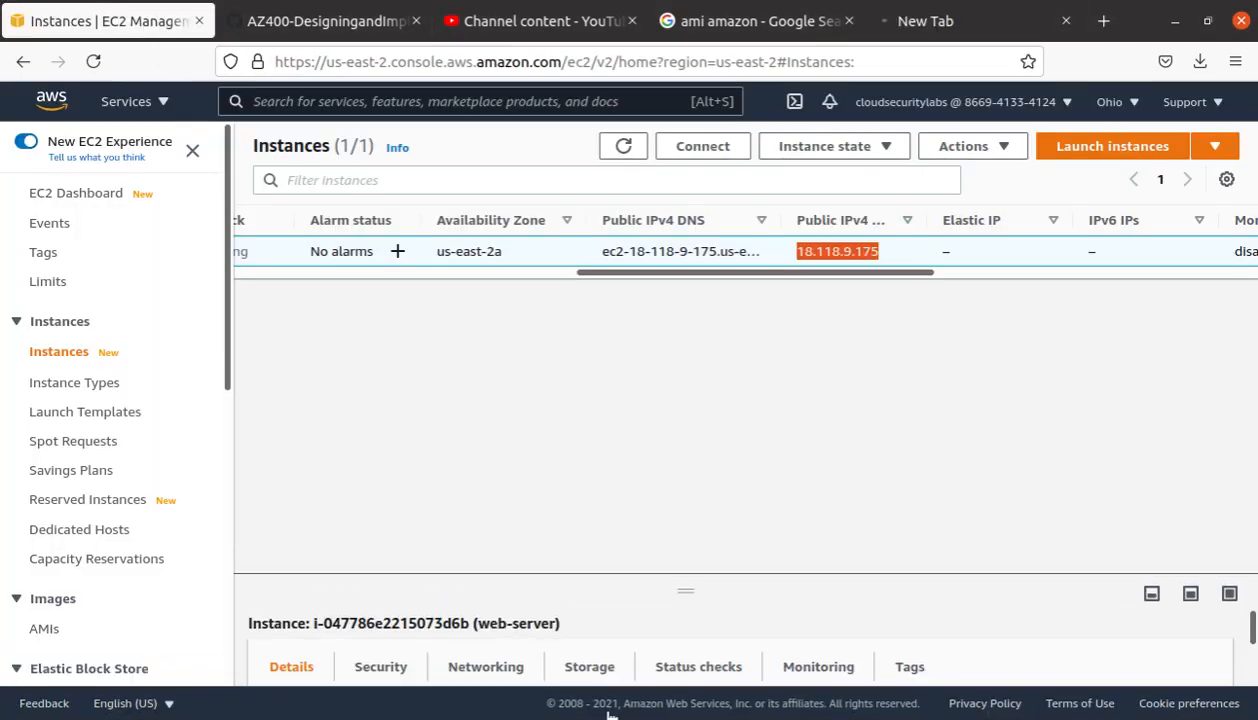
drag(640, 273, 298, 274)
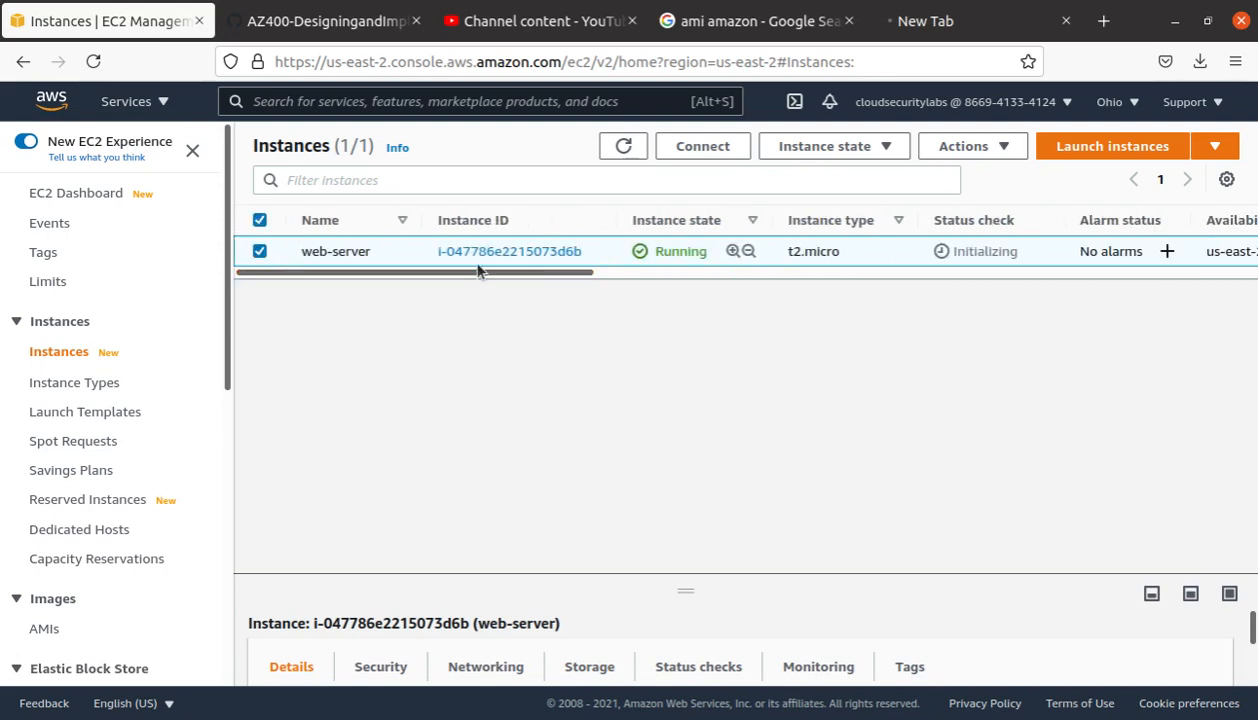
click(538, 252)
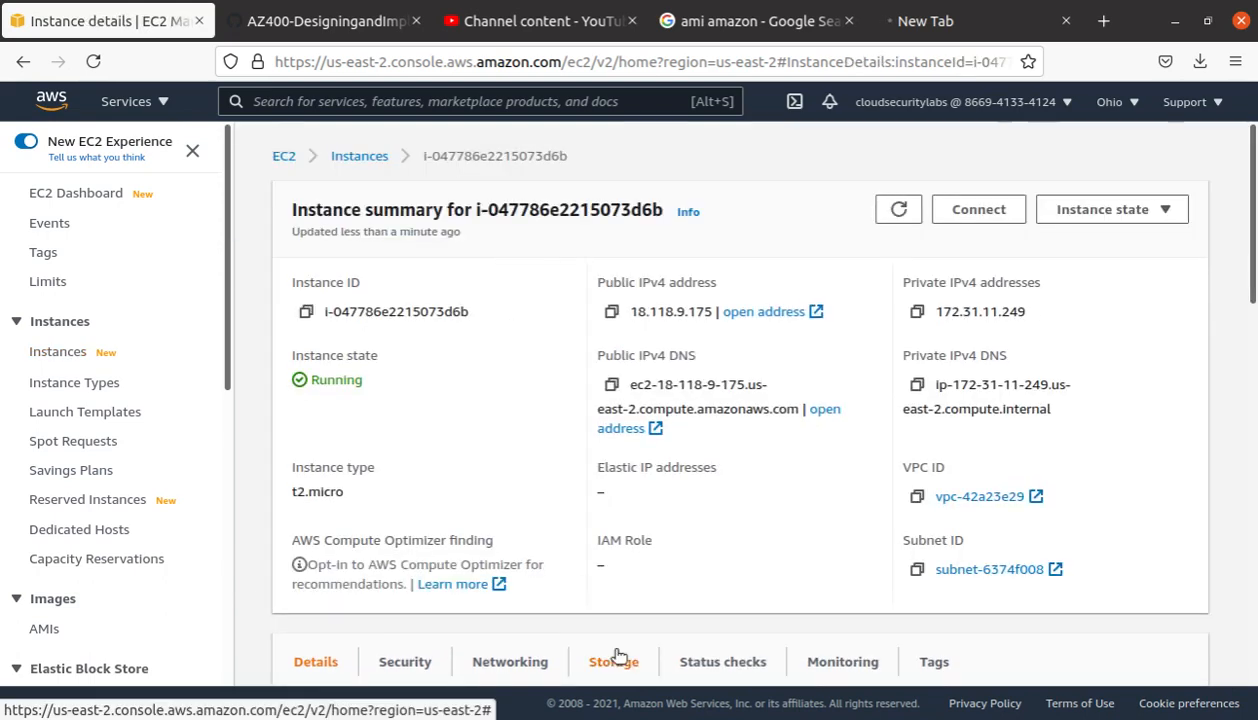
click(990, 216)
scroll(260, 470, down, 2)
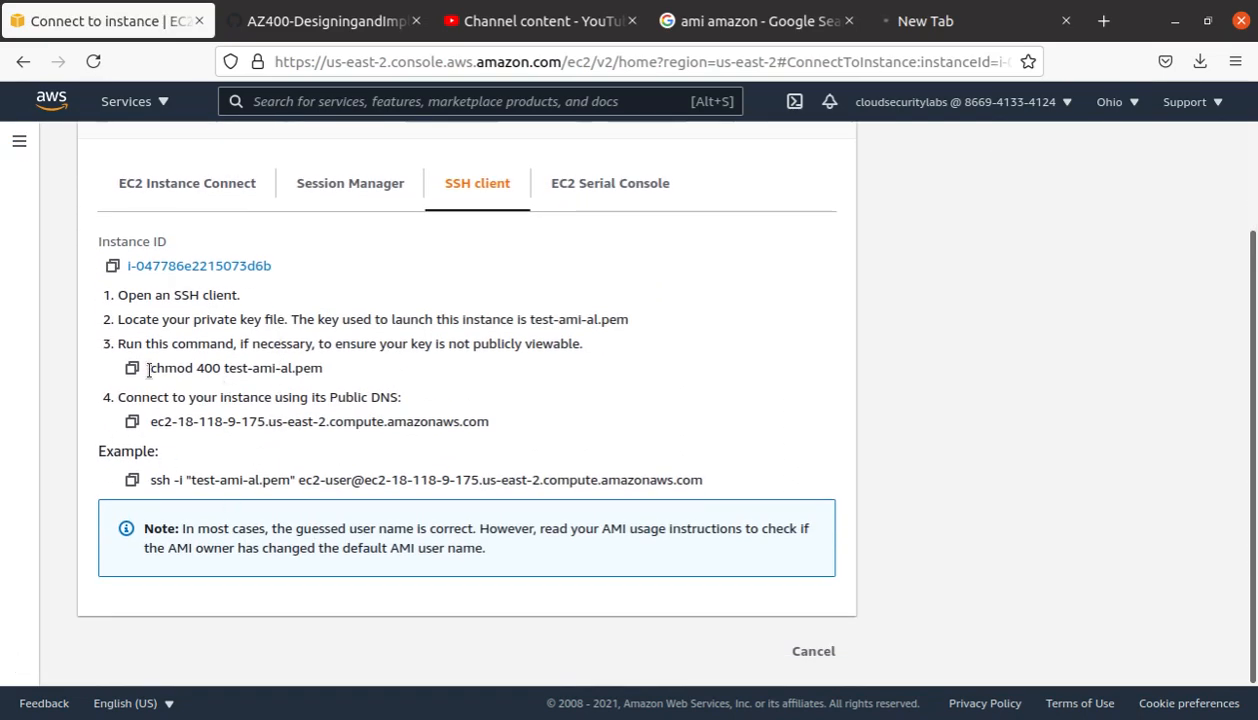
drag(148, 370, 329, 368)
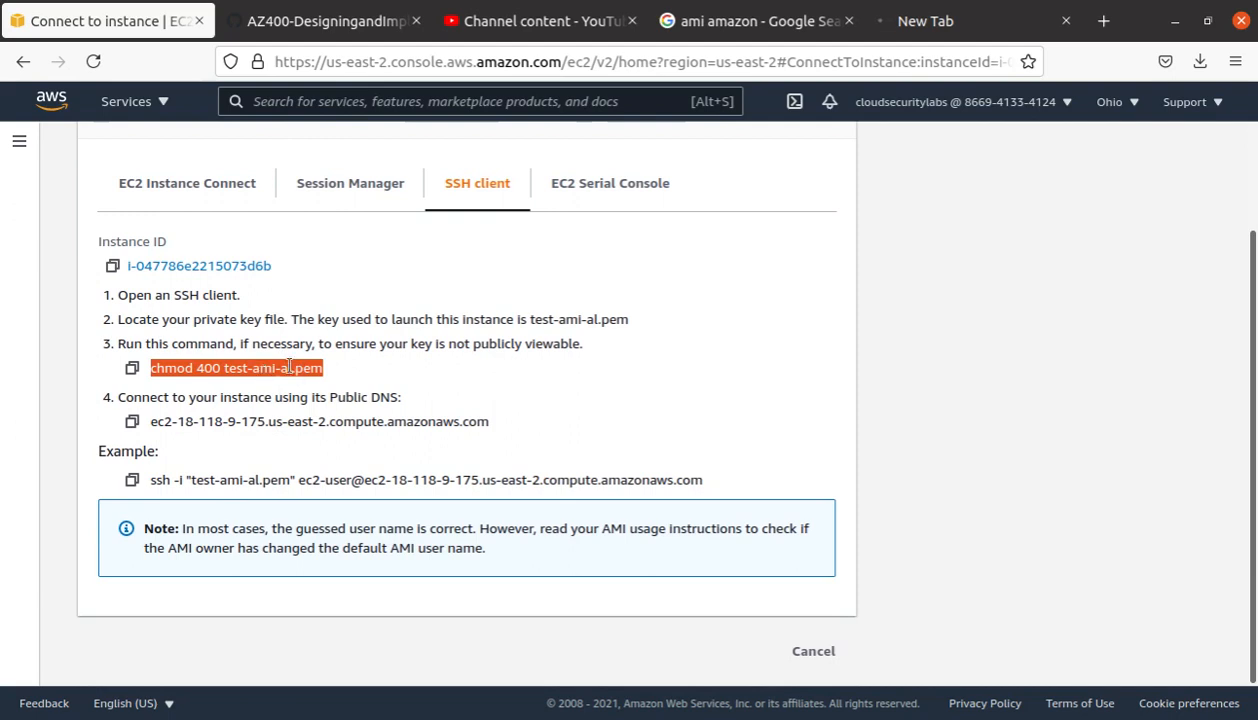
click(0, 228)
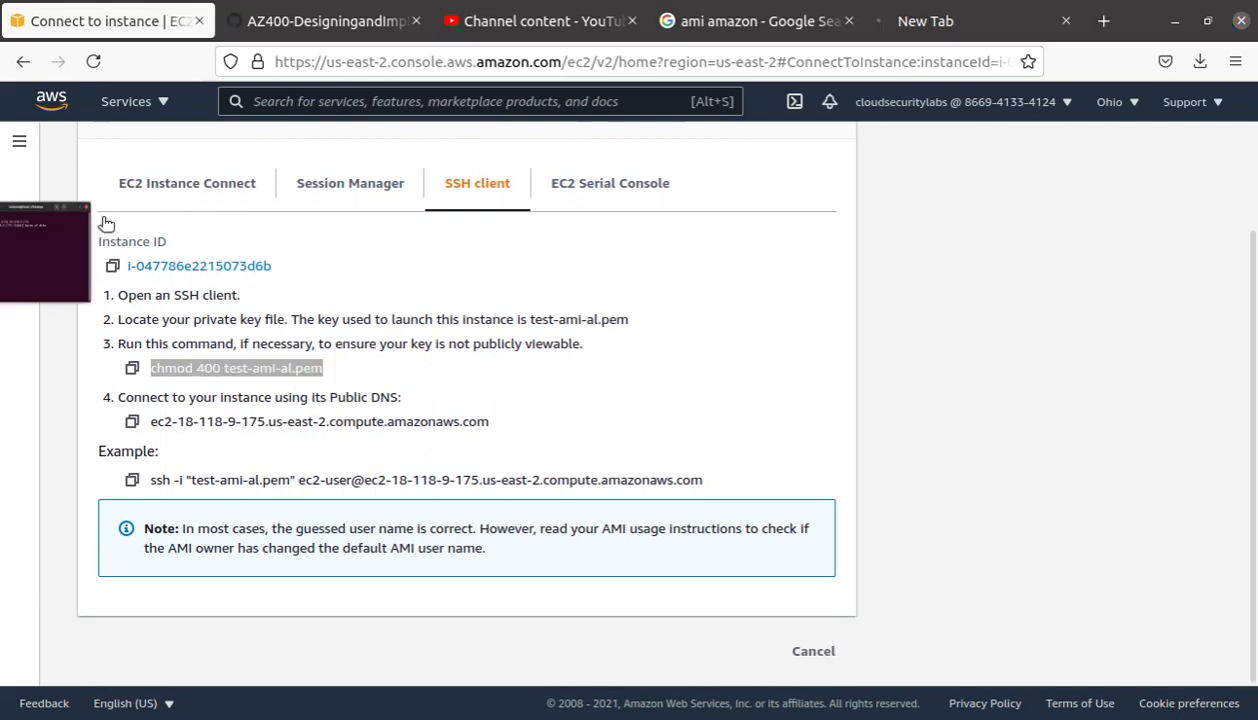
Step: Stop the failed ping, change into ../Downloads and list its files
key(ctrl+c)
key(Return)
key(Return)
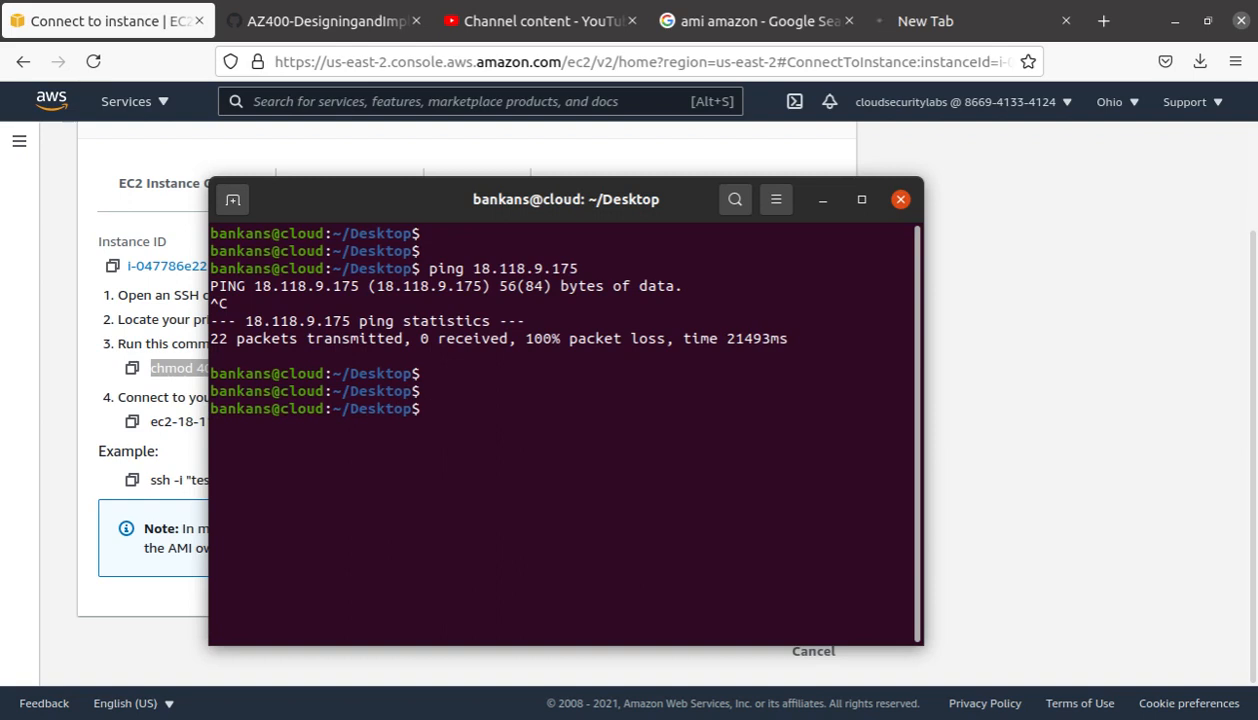
text(cd )
text(Down)
key(BackSpace)
key(BackSpace)
key(BackSpace)
text(../Down)
key(Tab)
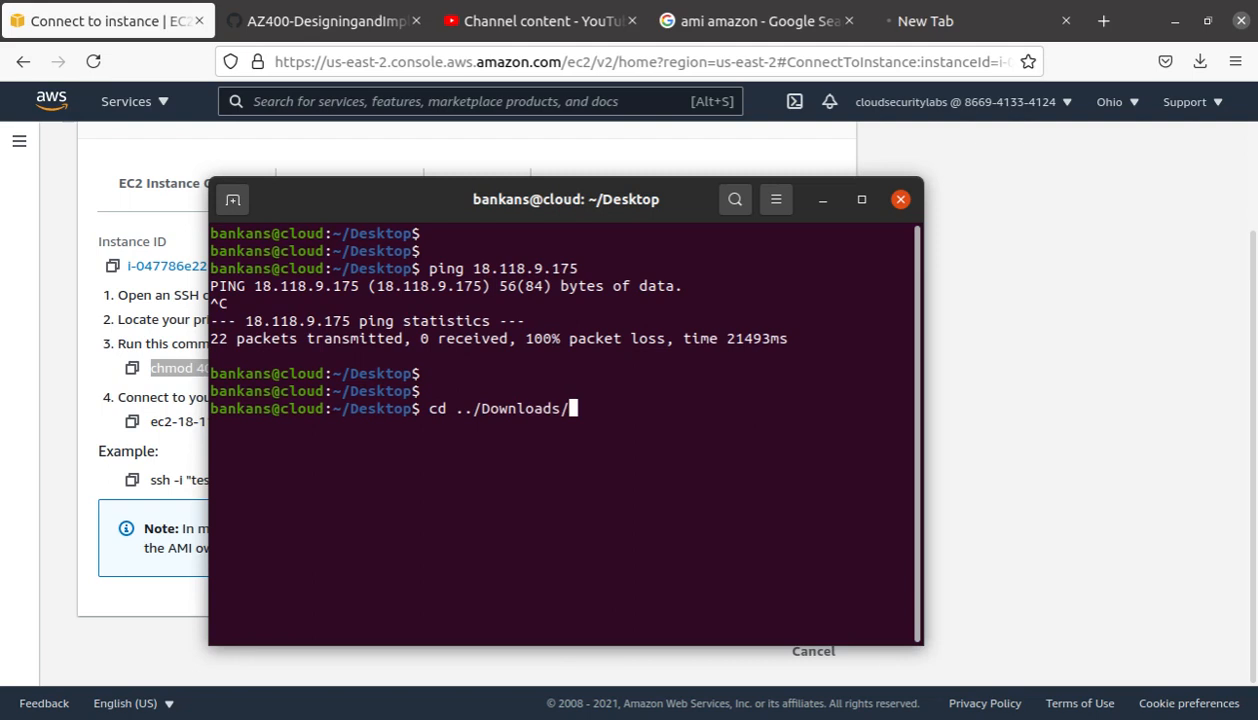
key(Return)
text(ls)
key(Return)
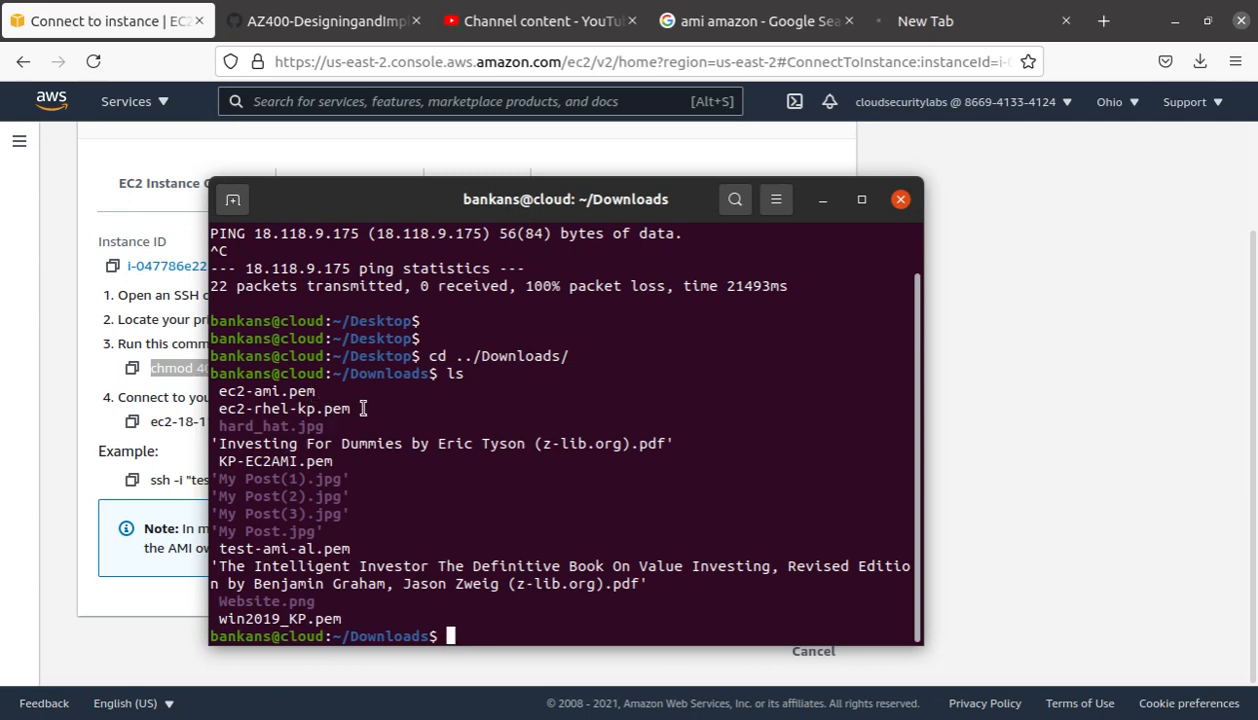
Step: Find and highlight the test-ami-al.pem key file in the Downloads listing
drag(318, 391, 215, 391)
key(alt+Tab)
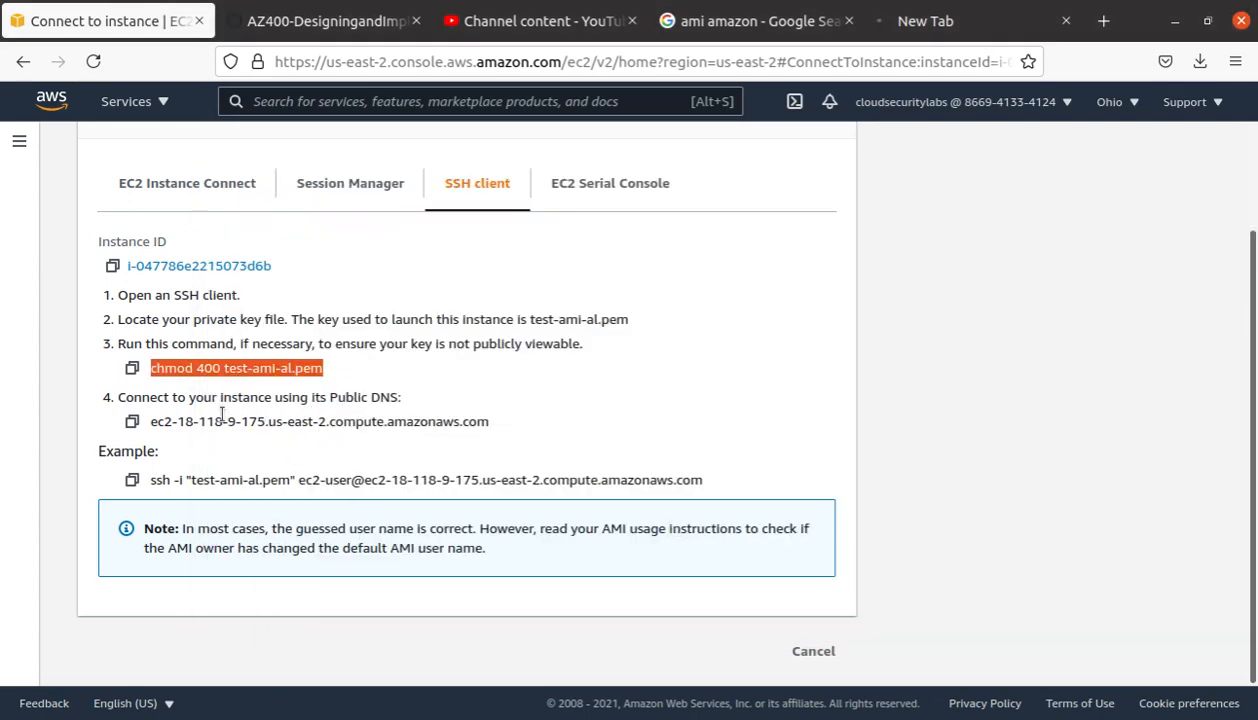
click(235, 374)
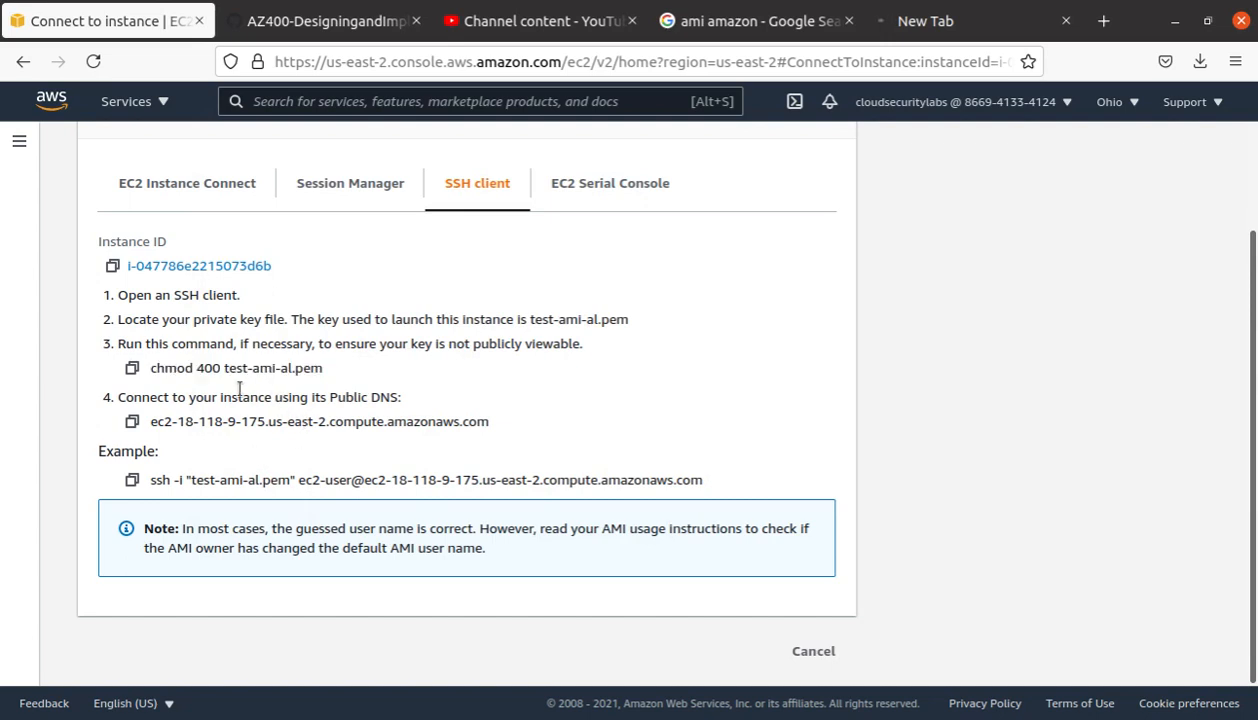
key(alt+Tab)
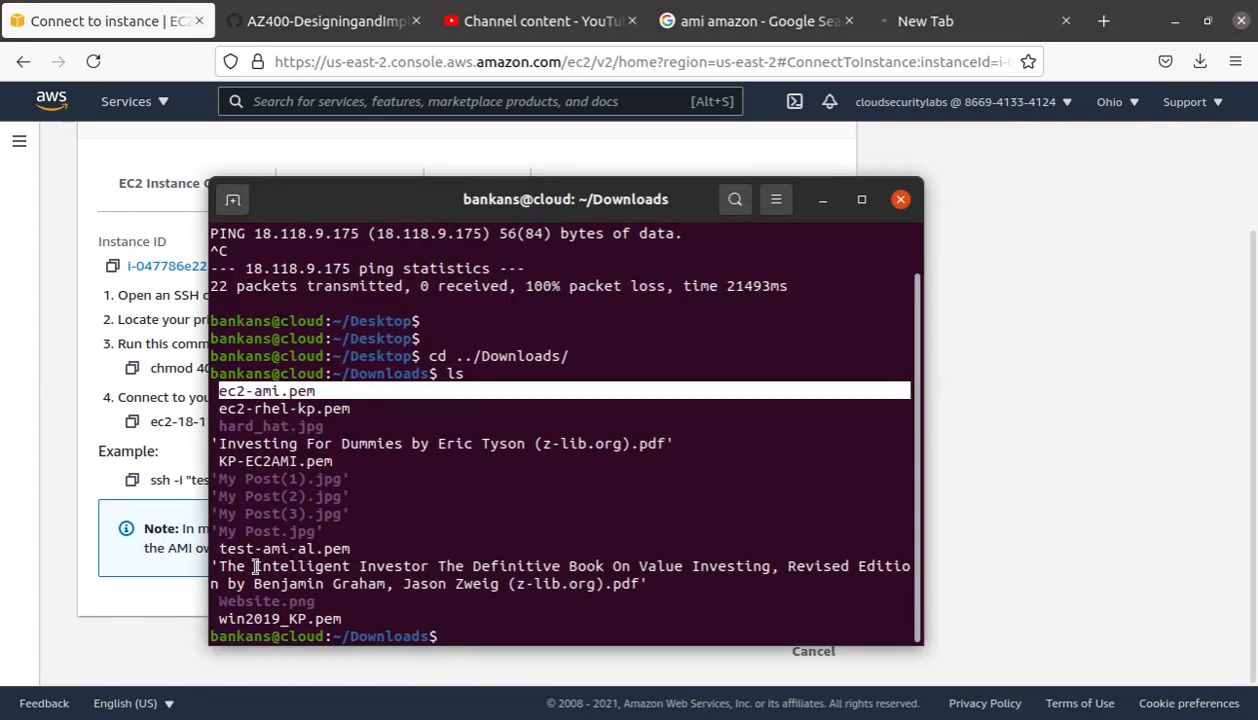
drag(218, 548, 350, 548)
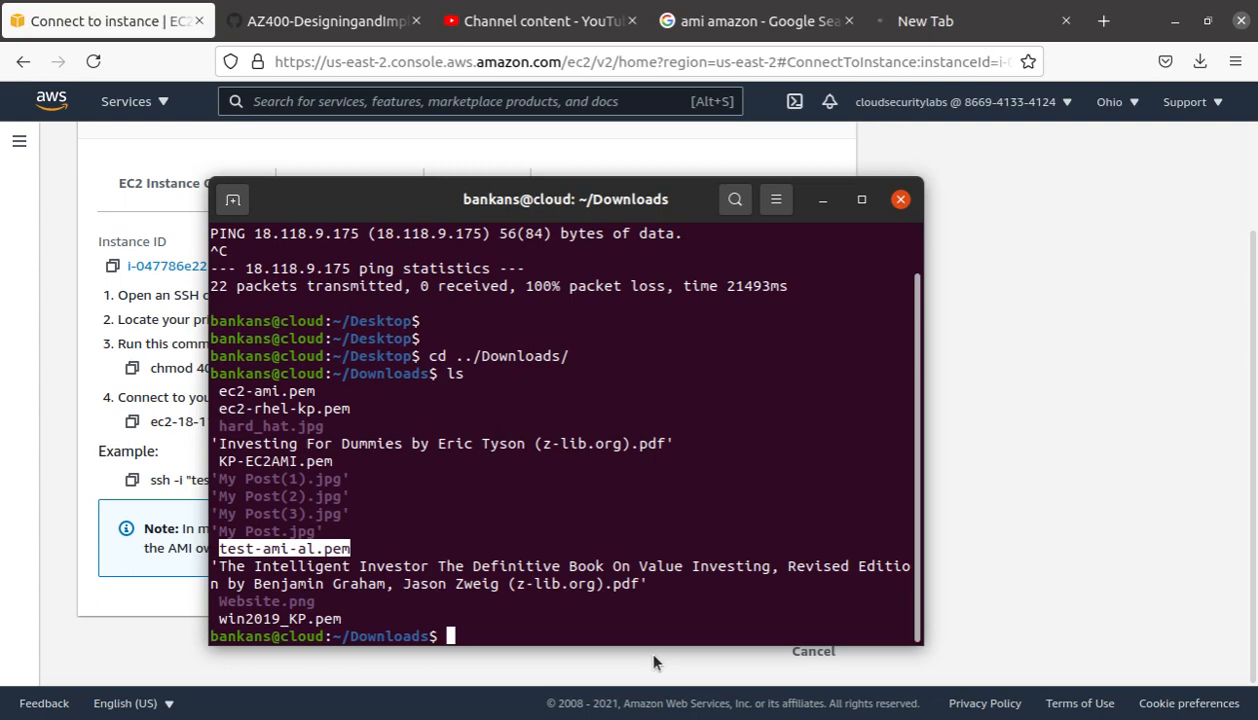
Step: Abandon a mistyped move, go up to the home folder and list it with ls -lah to find .ssh
text(mv test)
key(Tab)
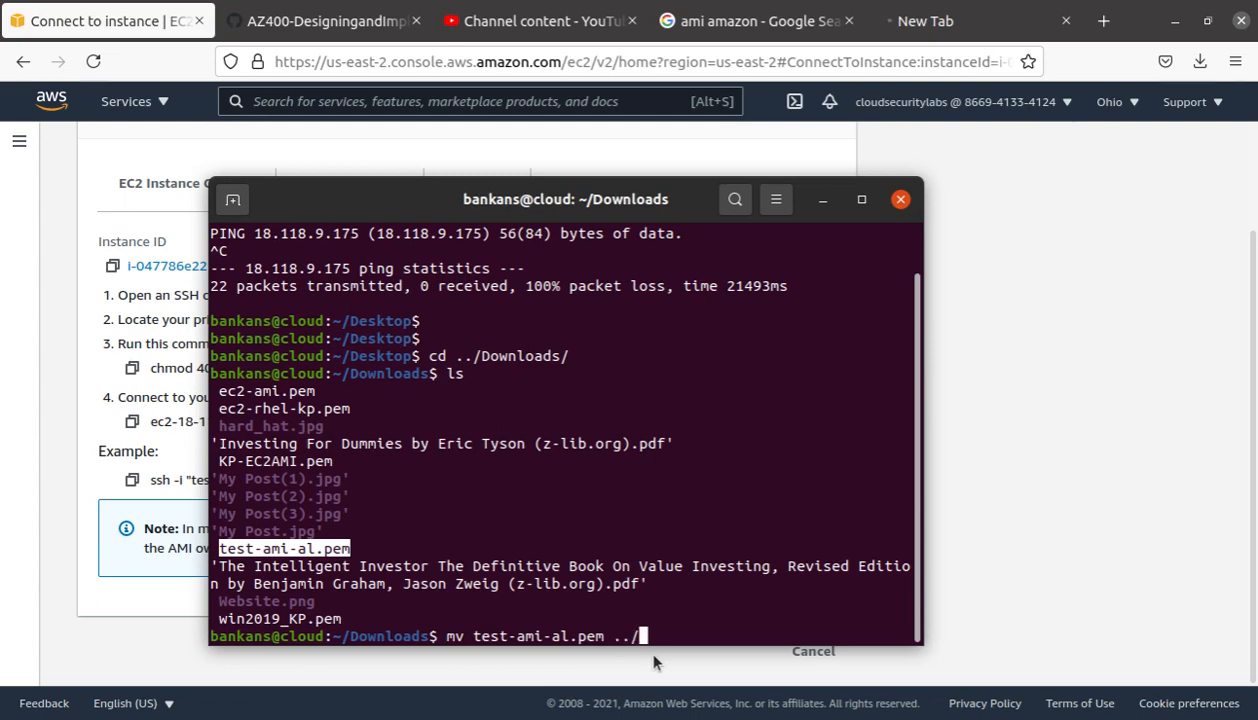
text(../De)
key(Tab)
text(.ssh)
key(BackSpace)
key(BackSpace)
key(BackSpace)
key(BackSpace)
key(BackSpace)
key(BackSpace)
key(BackSpace)
key(BackSpace)
key(BackSpace)
key(BackSpace)
key(BackSpace)
key(BackSpace)
key(BackSpace)
key(BackSpace)
key(BackSpace)
key(BackSpace)
key(BackSpace)
key(BackSpace)
key(BackSpace)
key(BackSpace)
key(BackSpace)
key(BackSpace)
key(BackSpace)
key(BackSpace)
key(BackSpace)
key(BackSpace)
key(BackSpace)
key(BackSpace)
key(BackSpace)
key(BackSpace)
key(BackSpace)
key(BackSpace)
key(BackSpace)
key(BackSpace)
text(c)
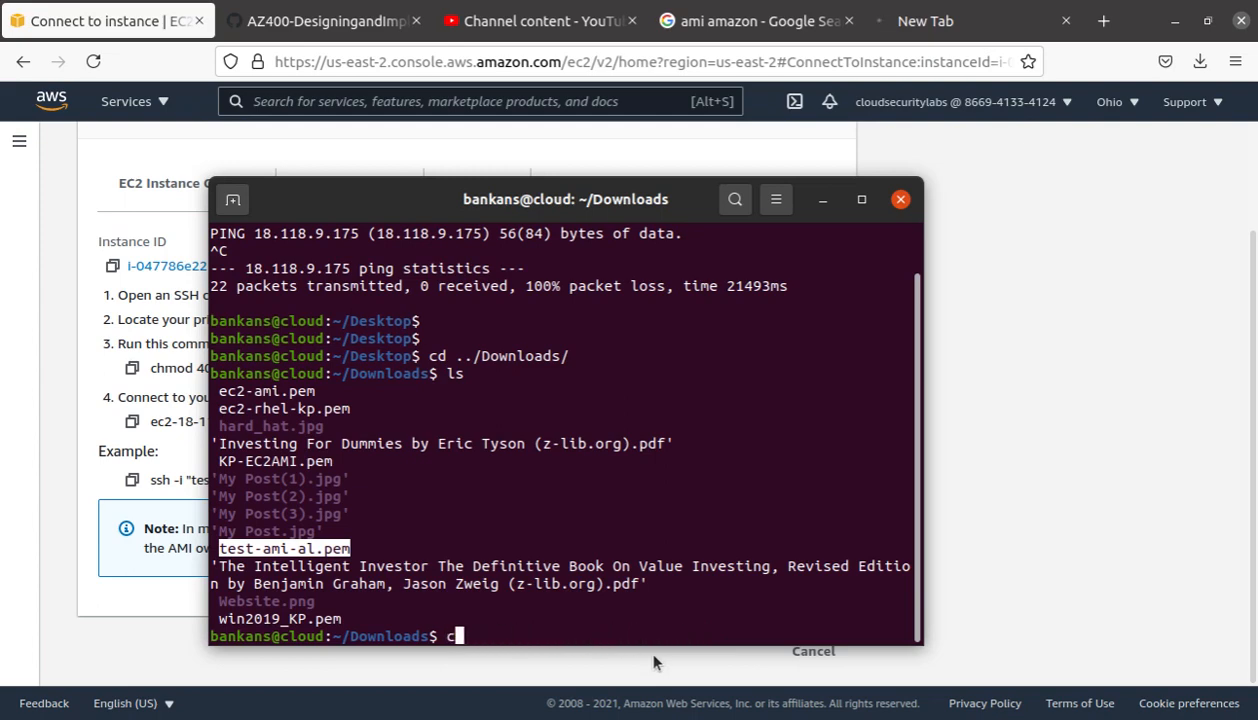
text(d ..)
key(Return)
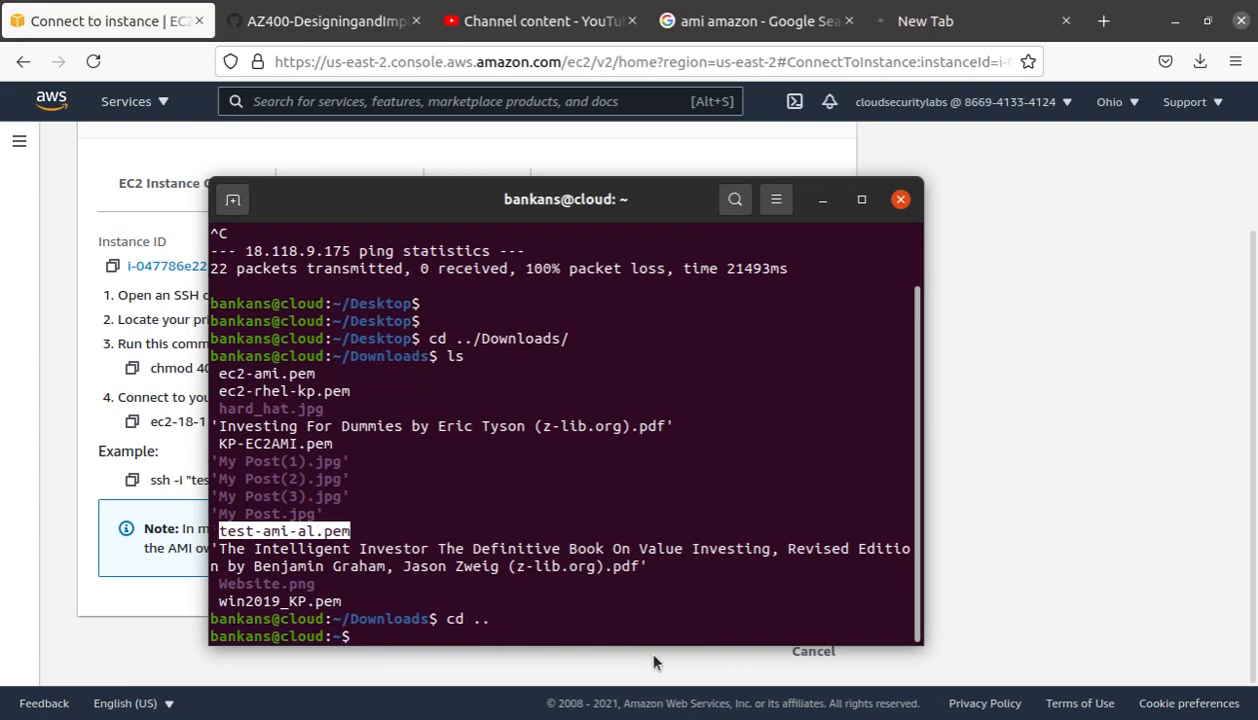
text(ls -lah)
key(Return)
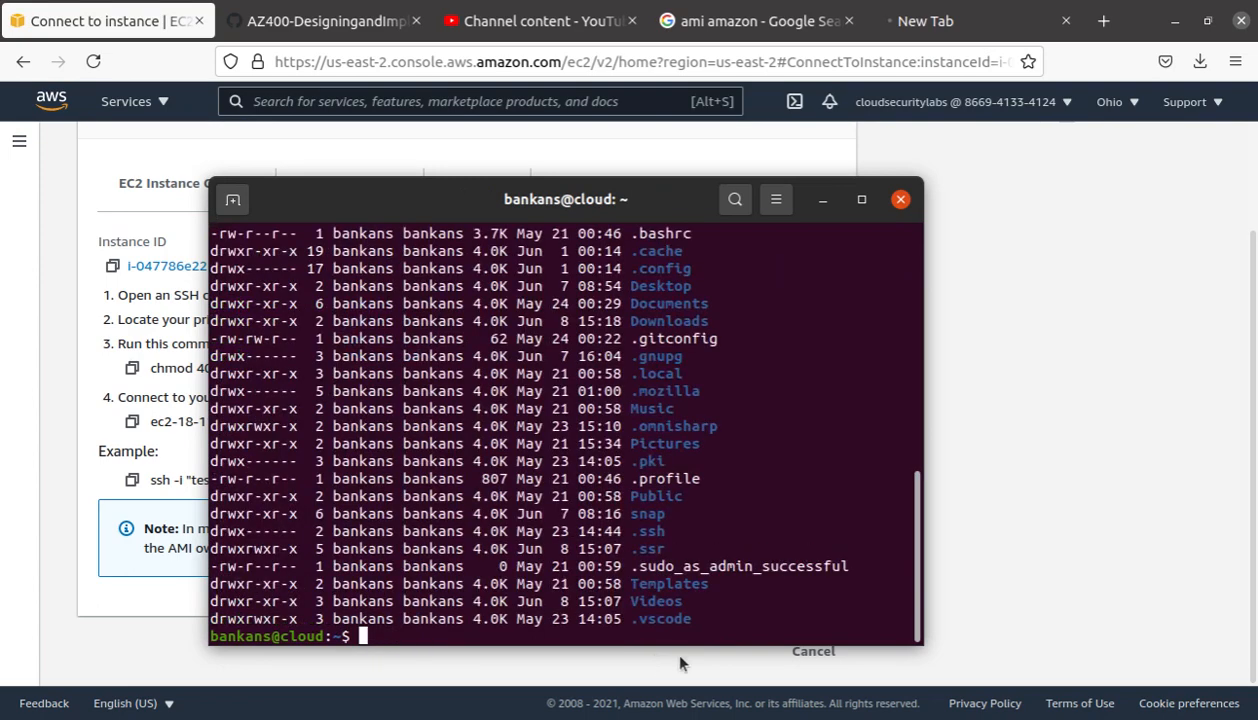
drag(665, 531, 637, 531)
click(480, 626)
Step: Move Downloads/test-ami-al.pem into the .ssh folder
text(mv Doc)
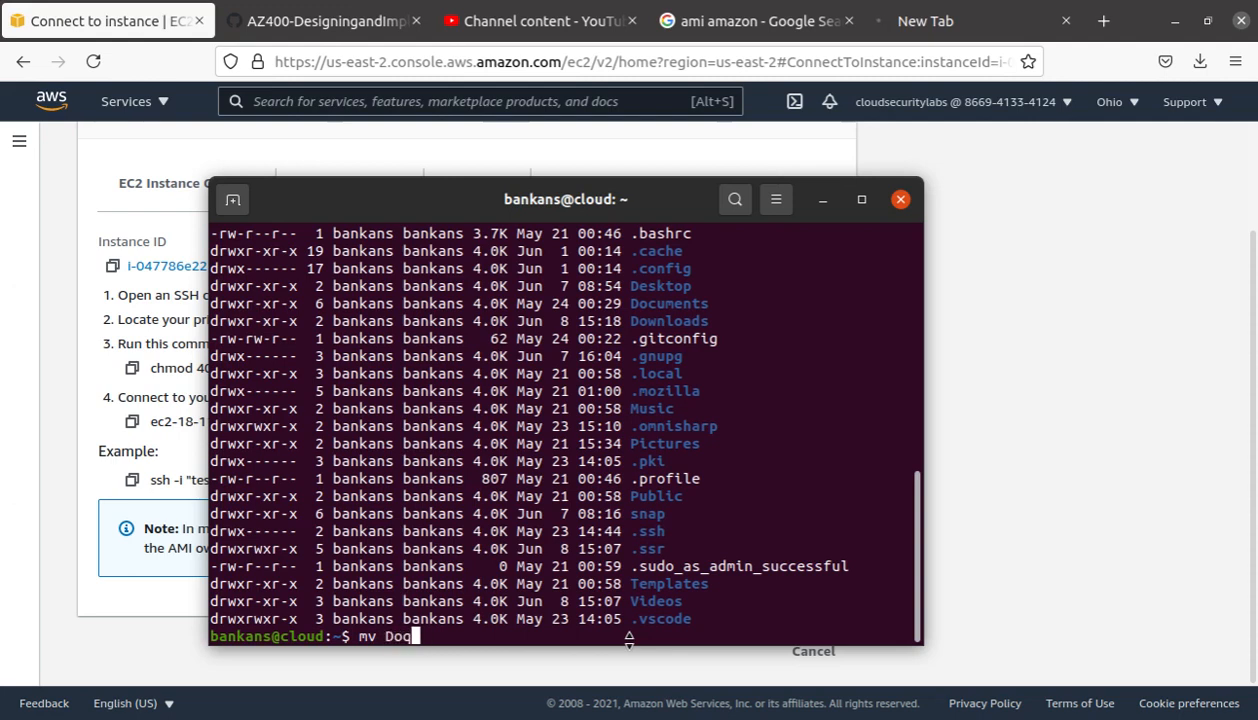
key(BackSpace)
text(w)
key(Tab)
text(te)
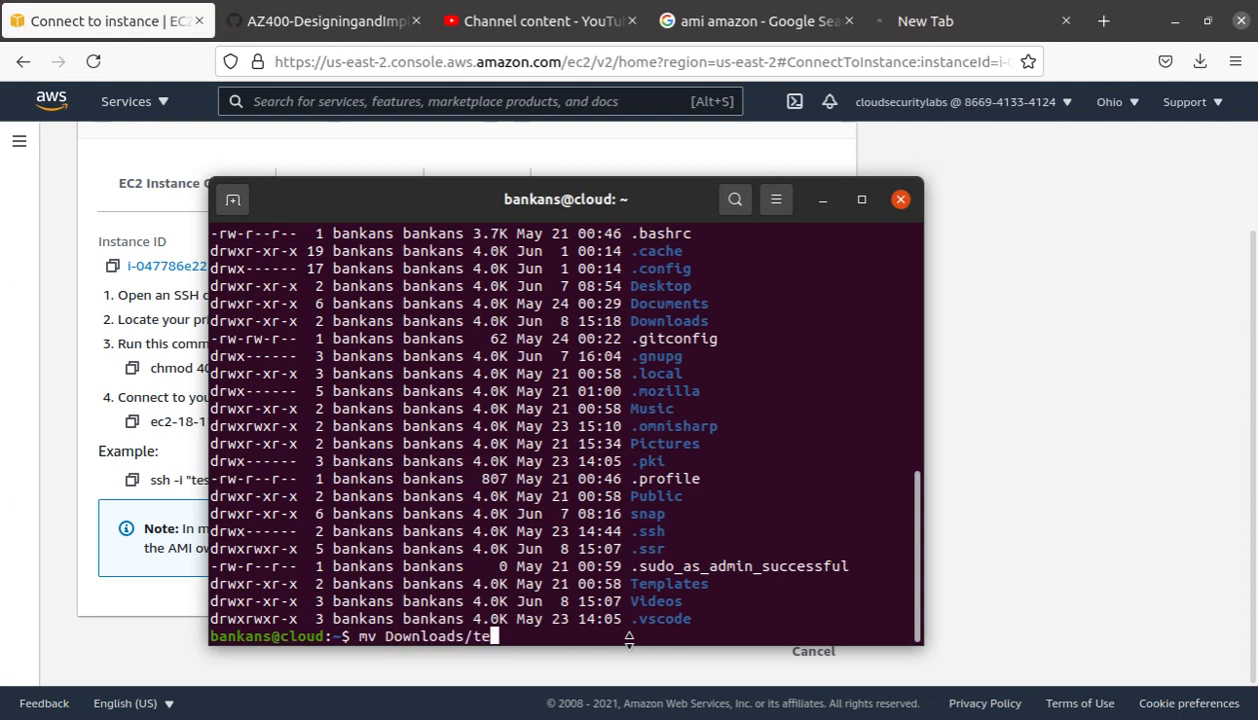
key(Tab)
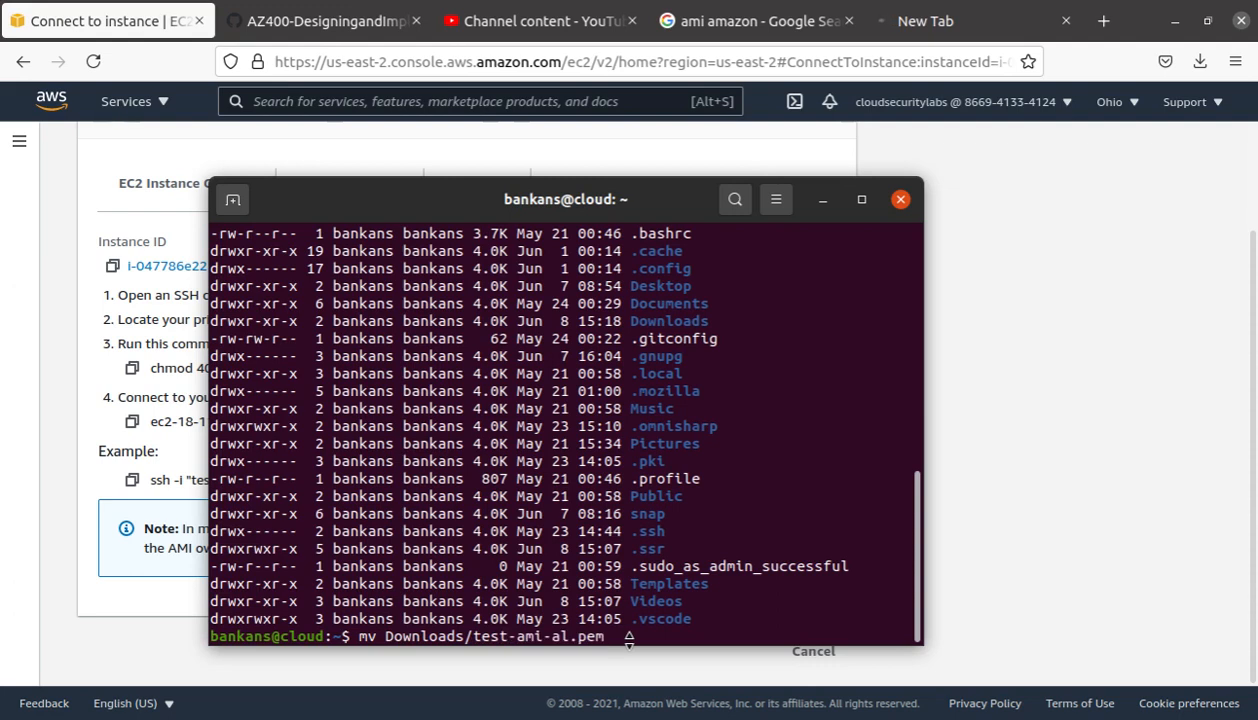
text(.ssh)
key(Tab)
drag(598, 641, 578, 624)
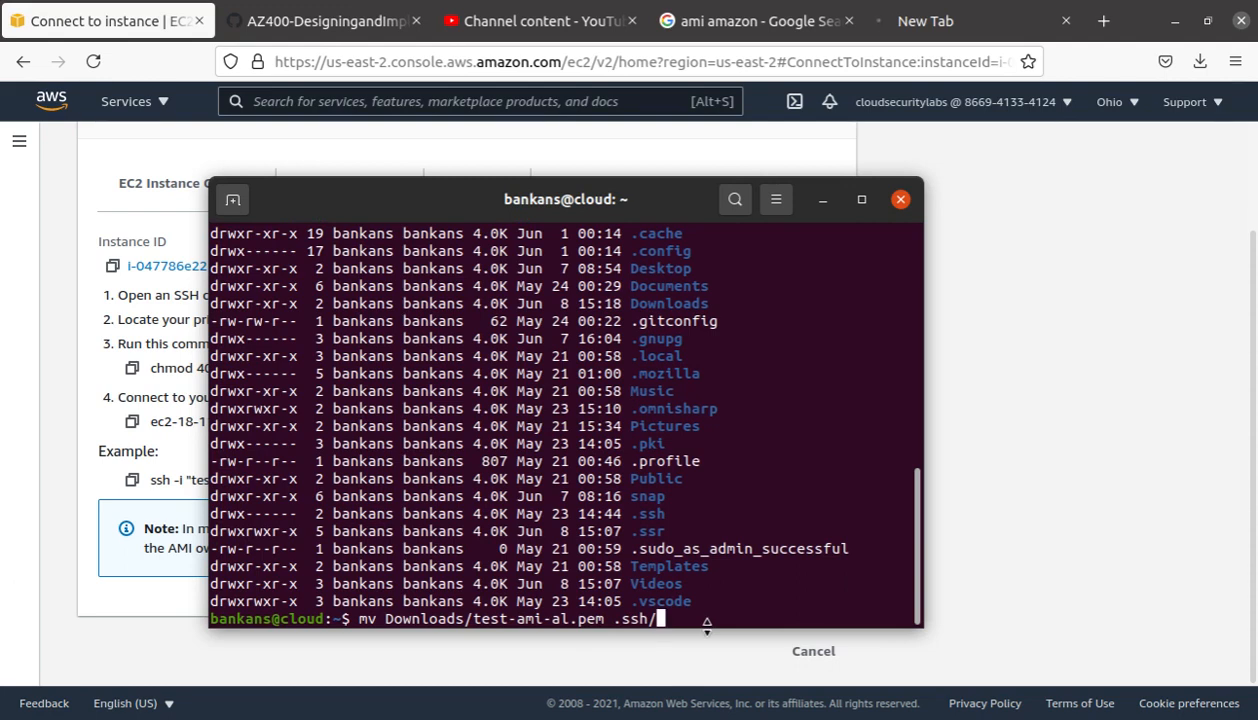
key(Return)
Step: Enter ~/.ssh and list it to confirm test-ami-al.pem now sits there
text(cd .)
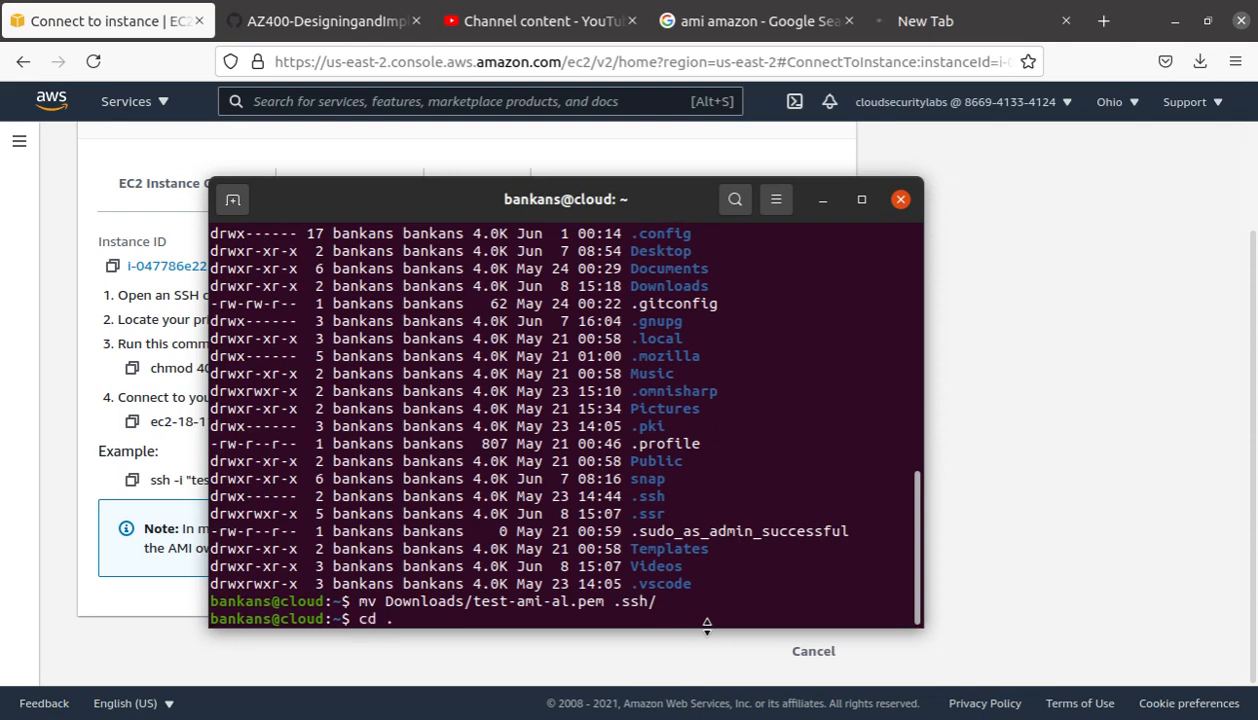
text(h/)
key(Return)
text(ls)
key(Return)
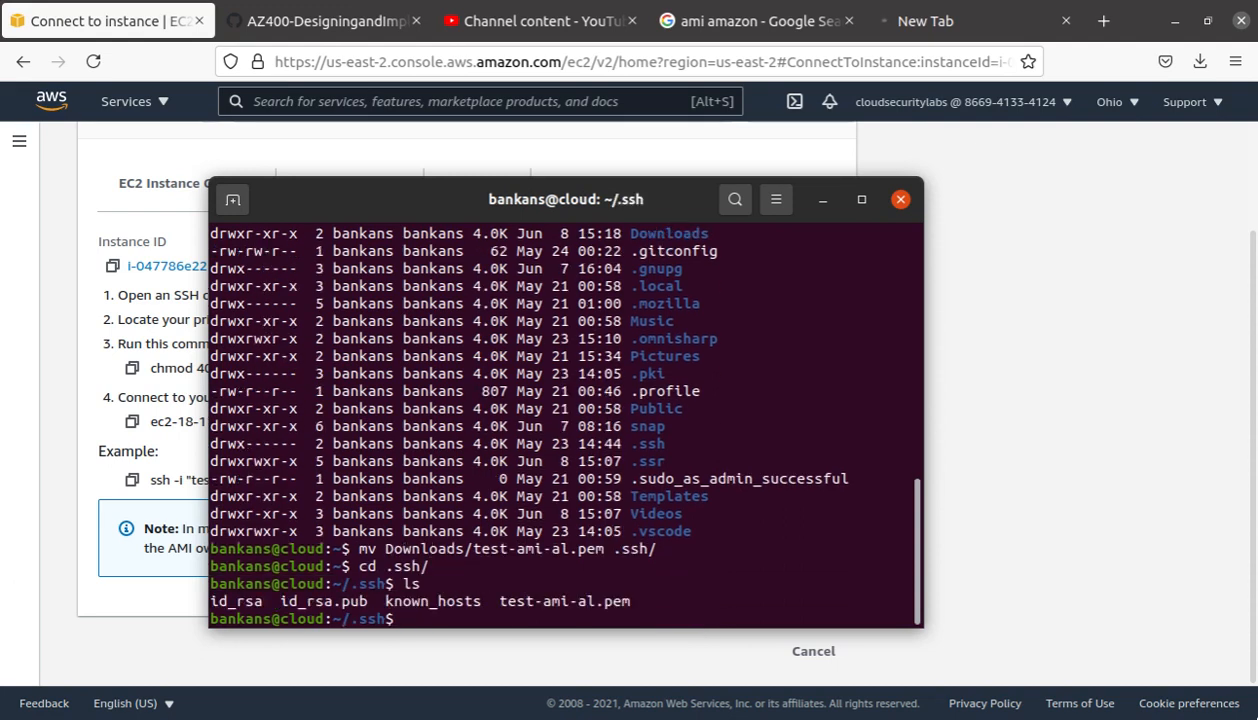
drag(629, 601, 499, 601)
click(499, 601)
click(85, 374)
drag(323, 369, 152, 372)
Step: Run 'chmod 400 test-ami-al.pem' with sudo, copied from the SSH client instructions
right_click(184, 375)
click(226, 381)
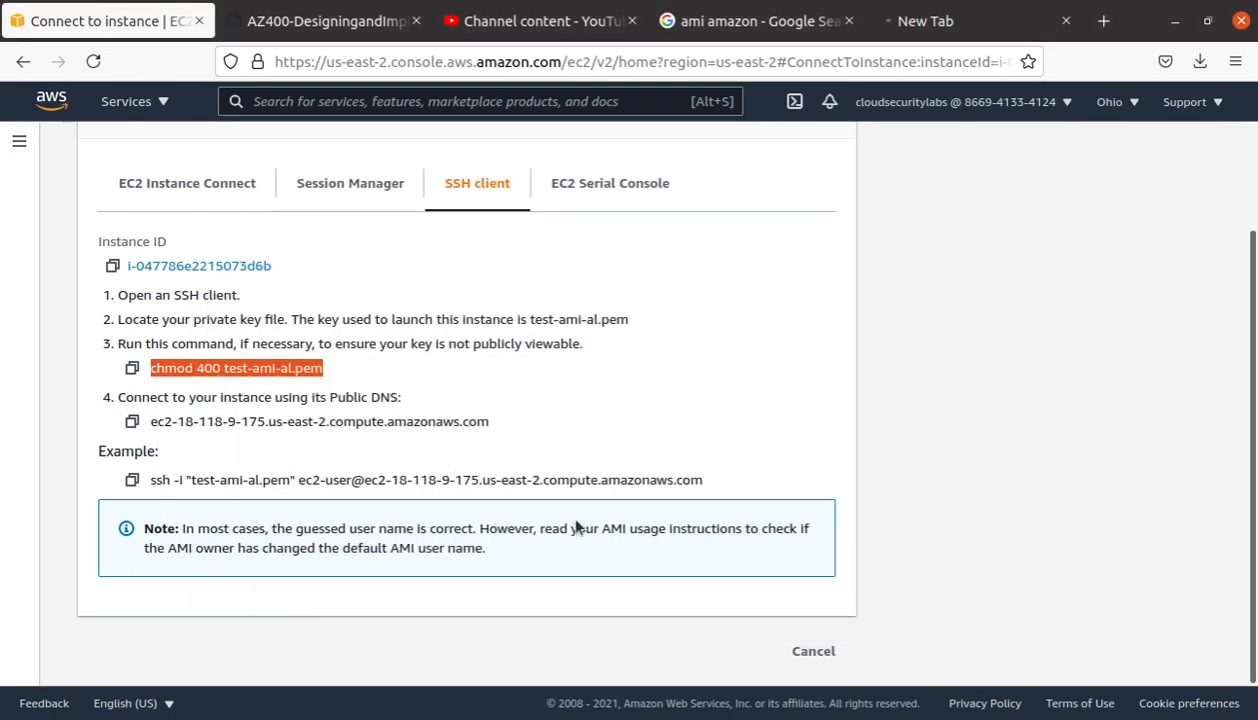
key(alt+Tab)
right_click(465, 618)
click(518, 471)
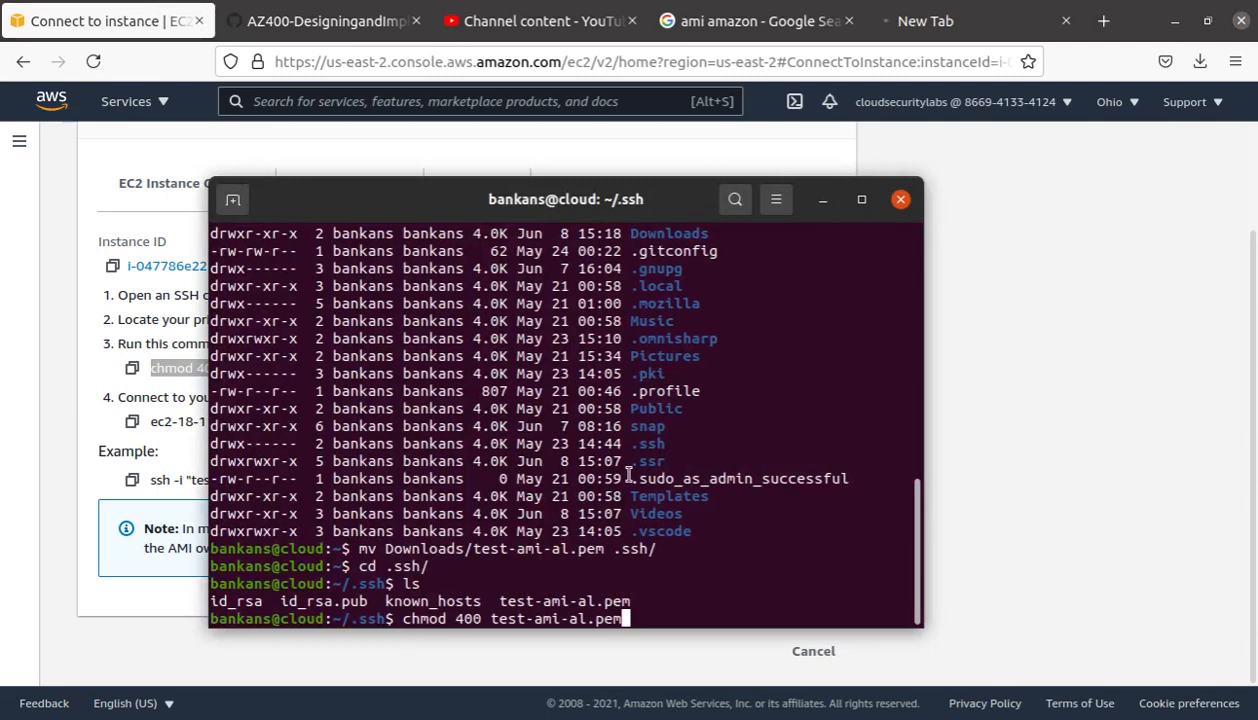
key(Home)
text(sudo)
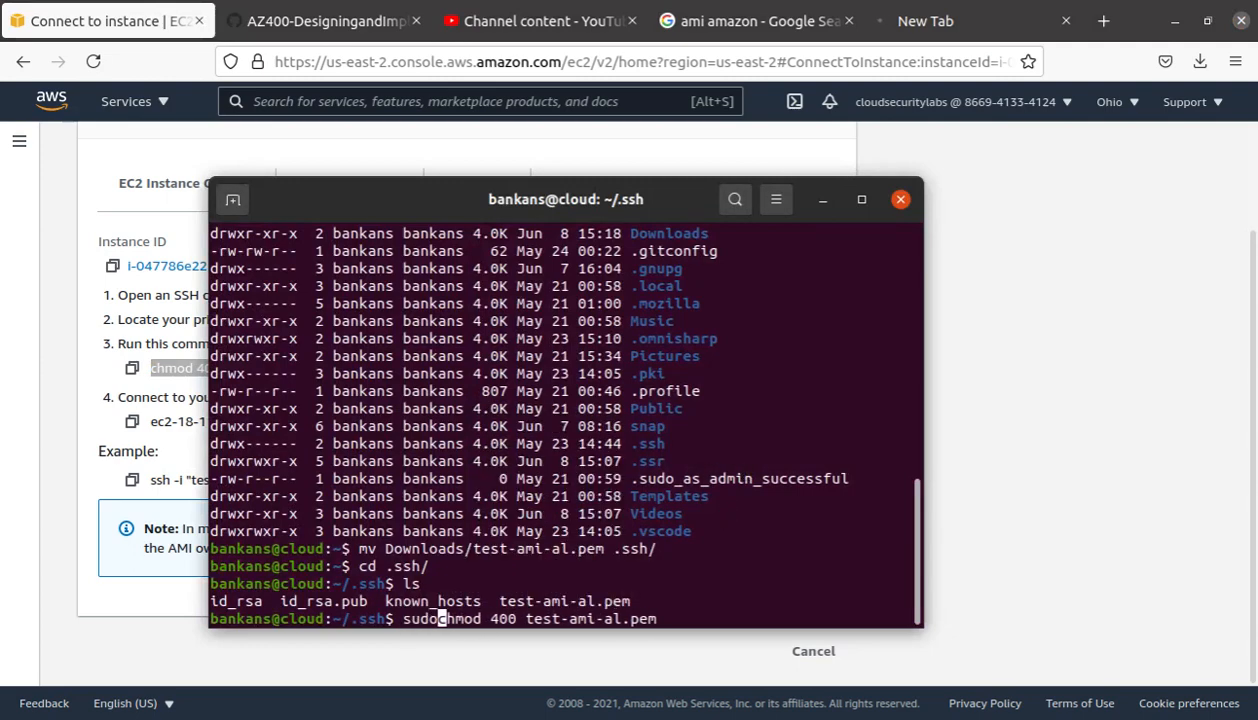
key(Return)
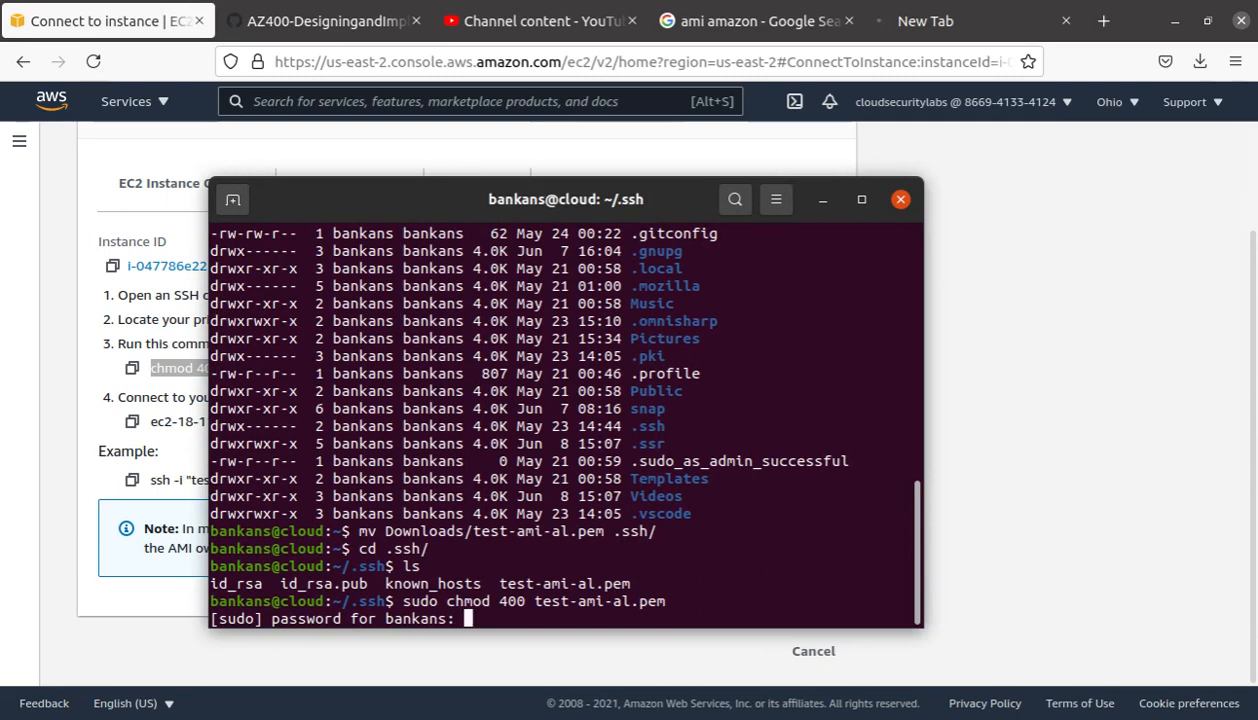
key(Return)
Step: List ~/.ssh with ls -lah to confirm the key is now -r--------
key(Return)
key(Return)
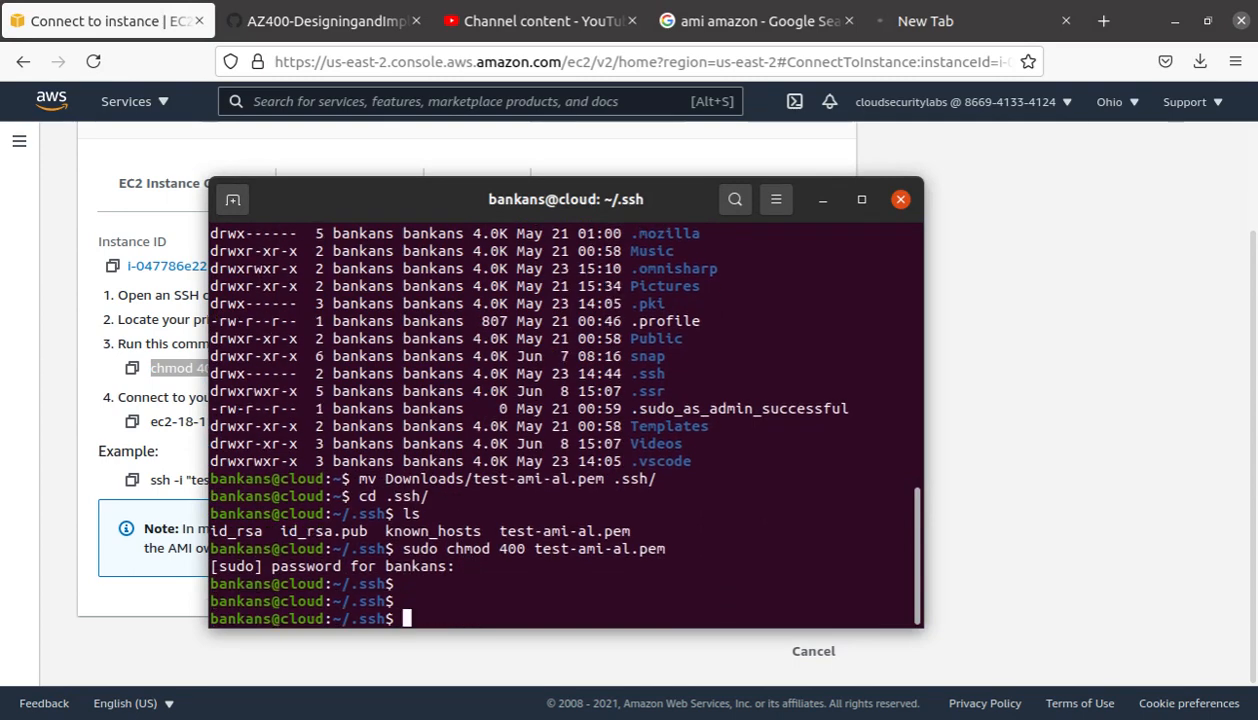
text(ls -lah)
key(Return)
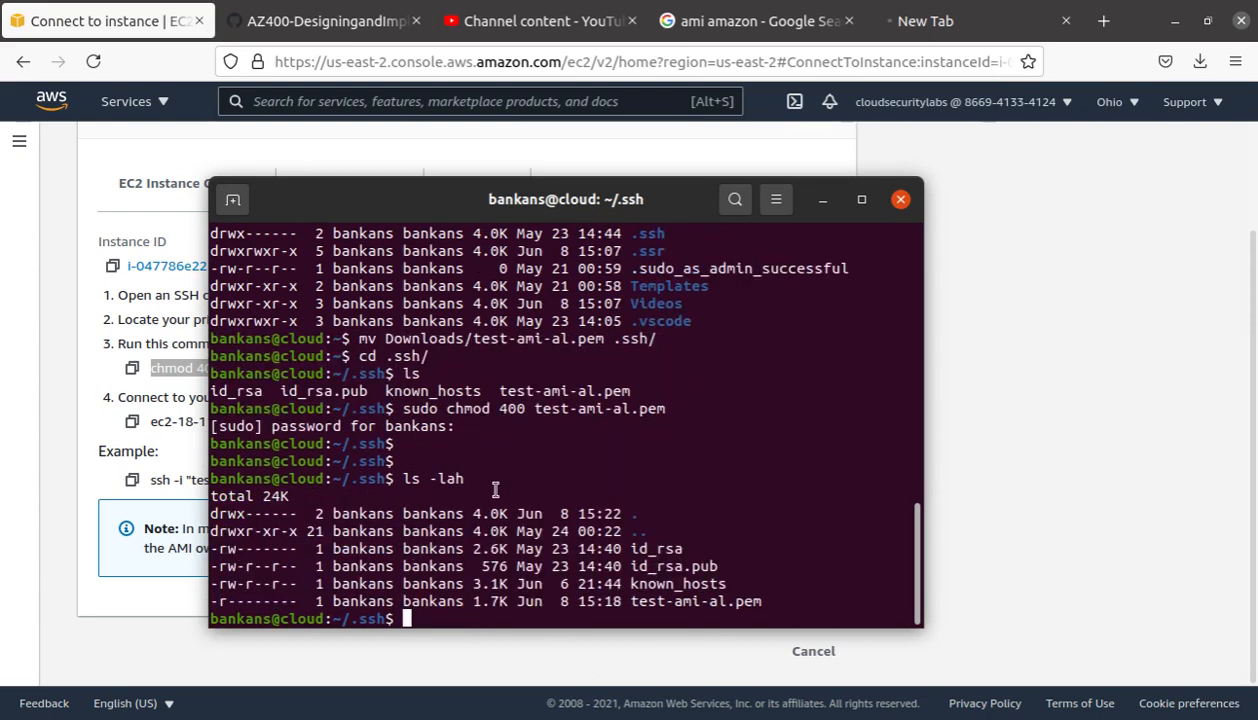
drag(767, 598, 231, 600)
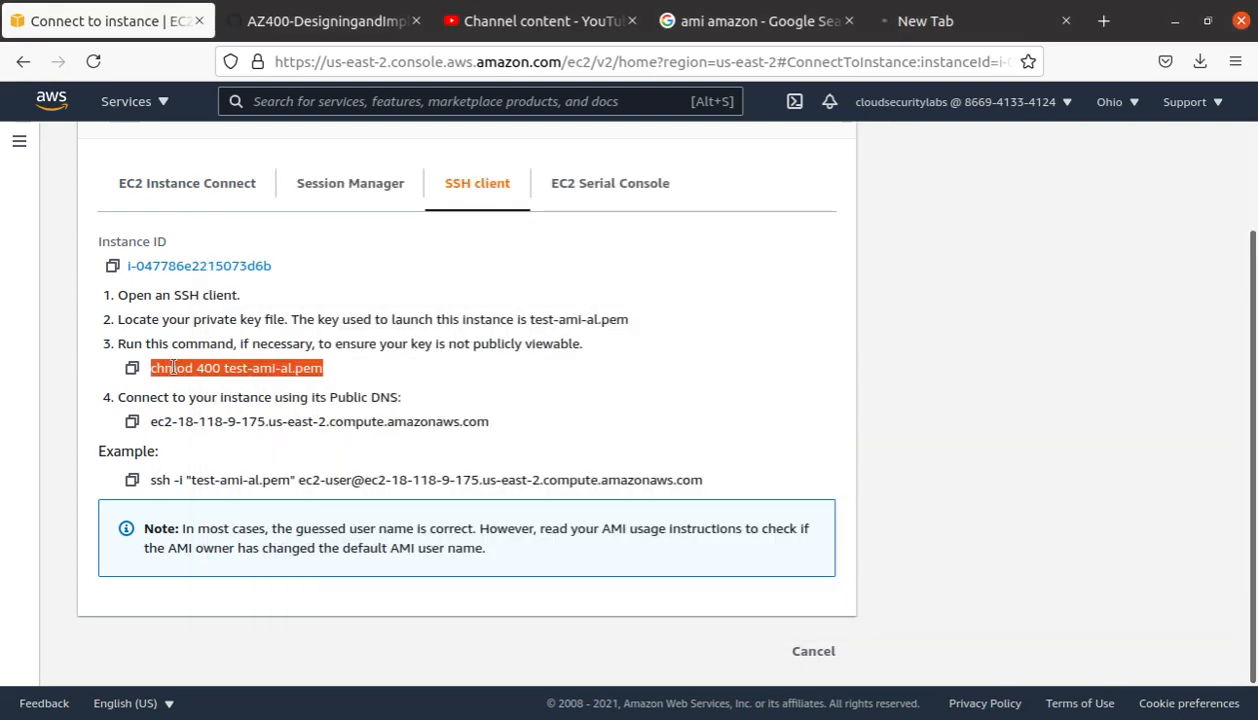
click(158, 366)
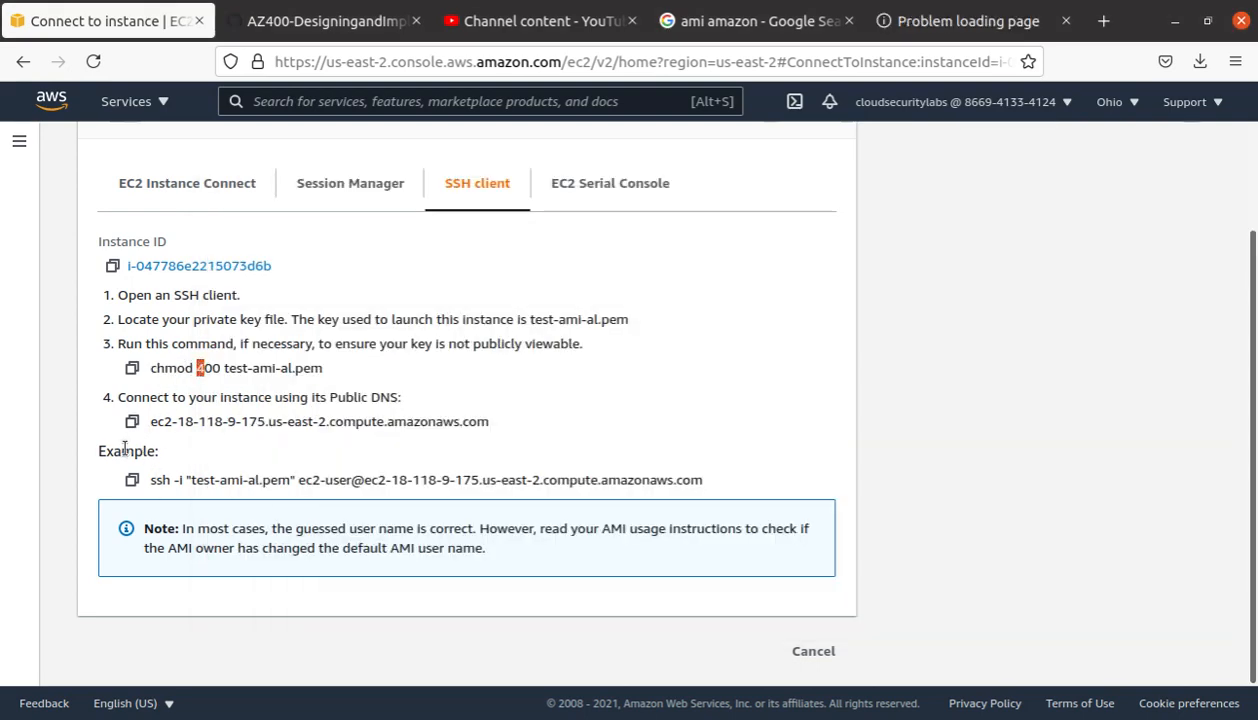
Step: Run the example ssh command as ec2-user with test-ami-al.pem and answer yes to trust the host
key(alt+Tab)
key(alt+Tab)
drag(152, 481, 702, 481)
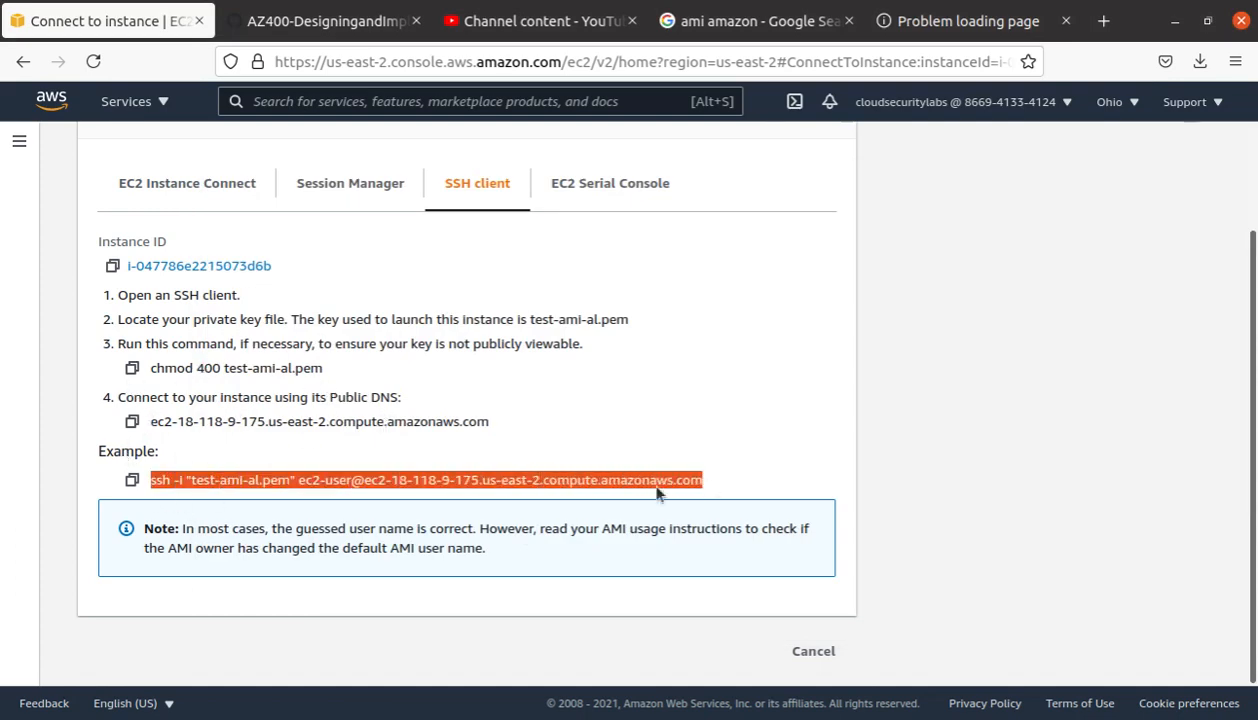
click(131, 480)
key(alt+Tab)
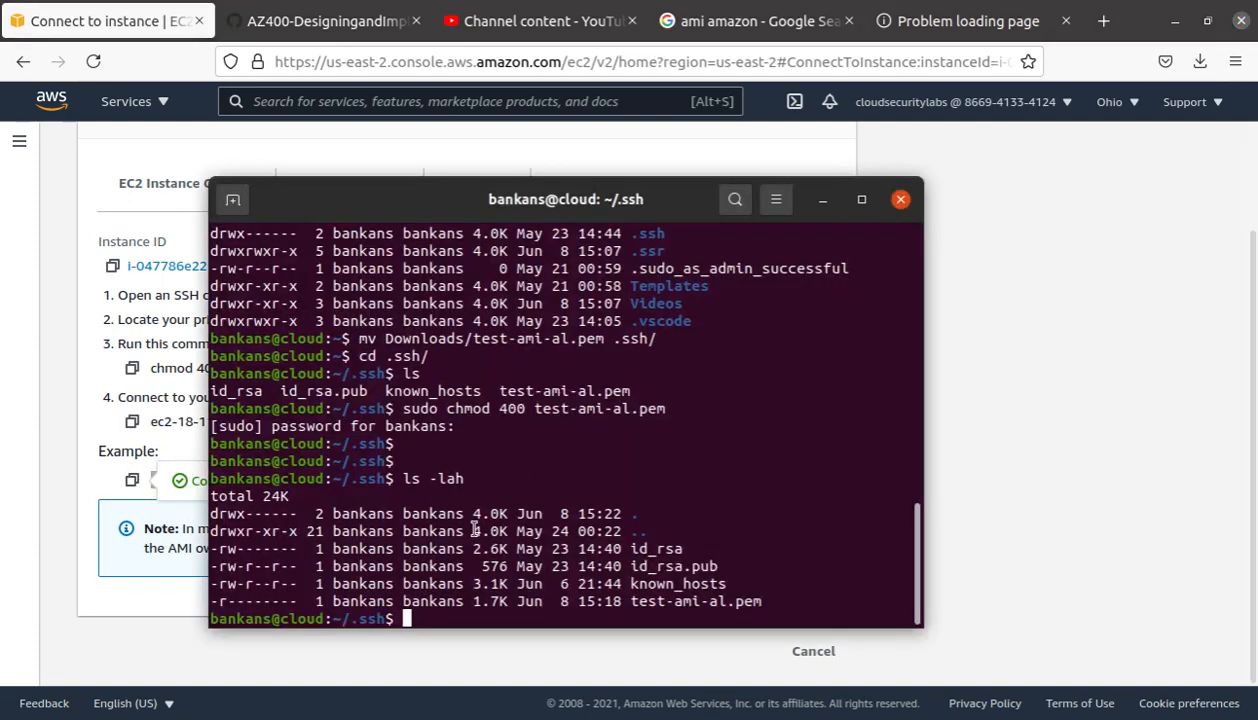
right_click(424, 400)
click(538, 470)
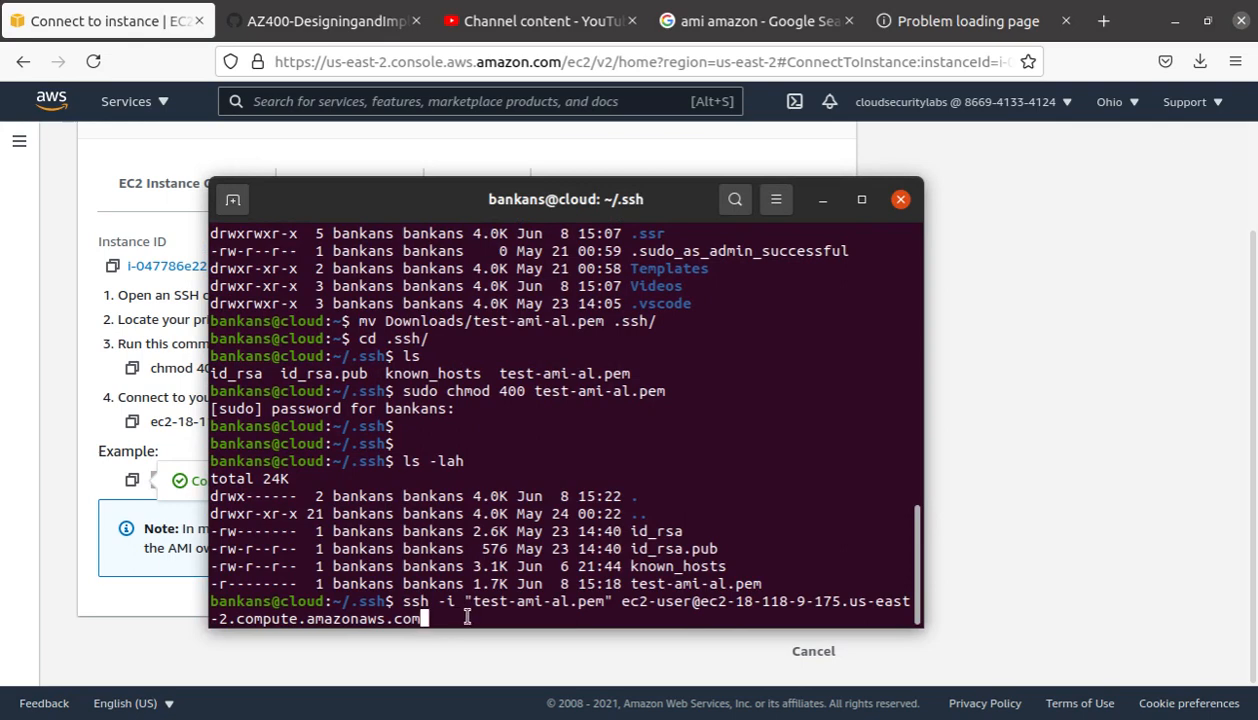
drag(472, 601, 606, 608)
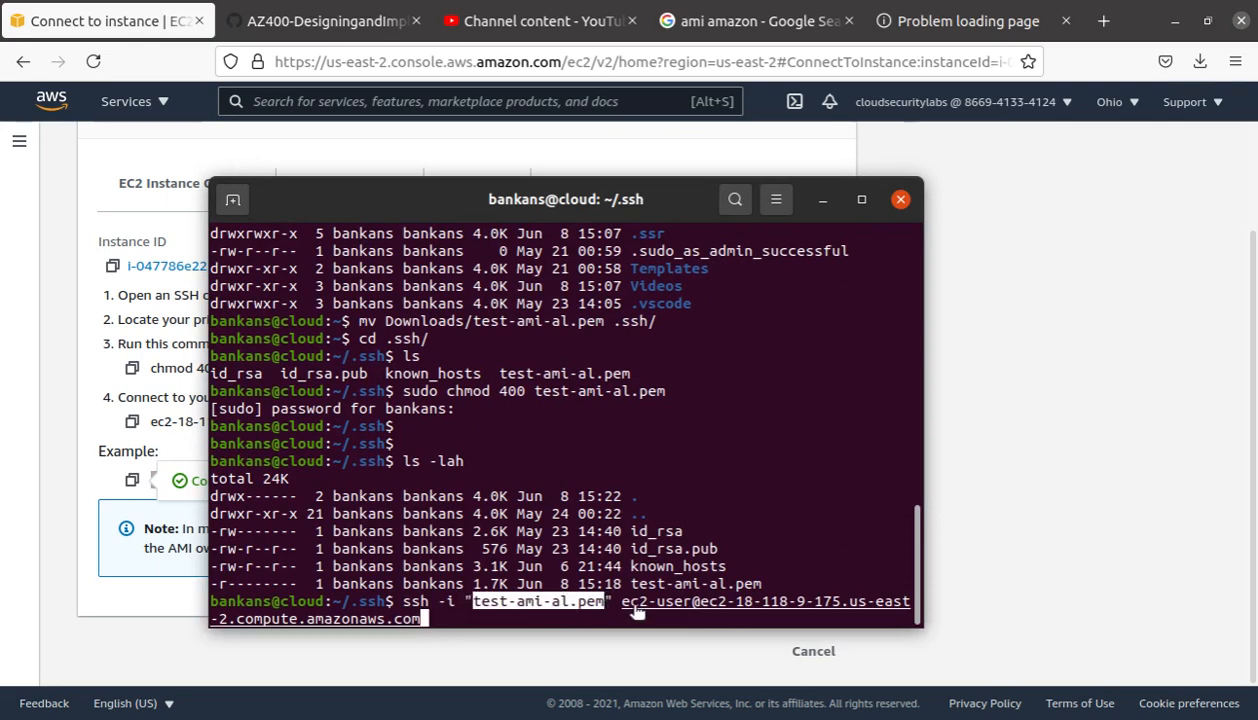
click(624, 609)
drag(622, 607, 692, 613)
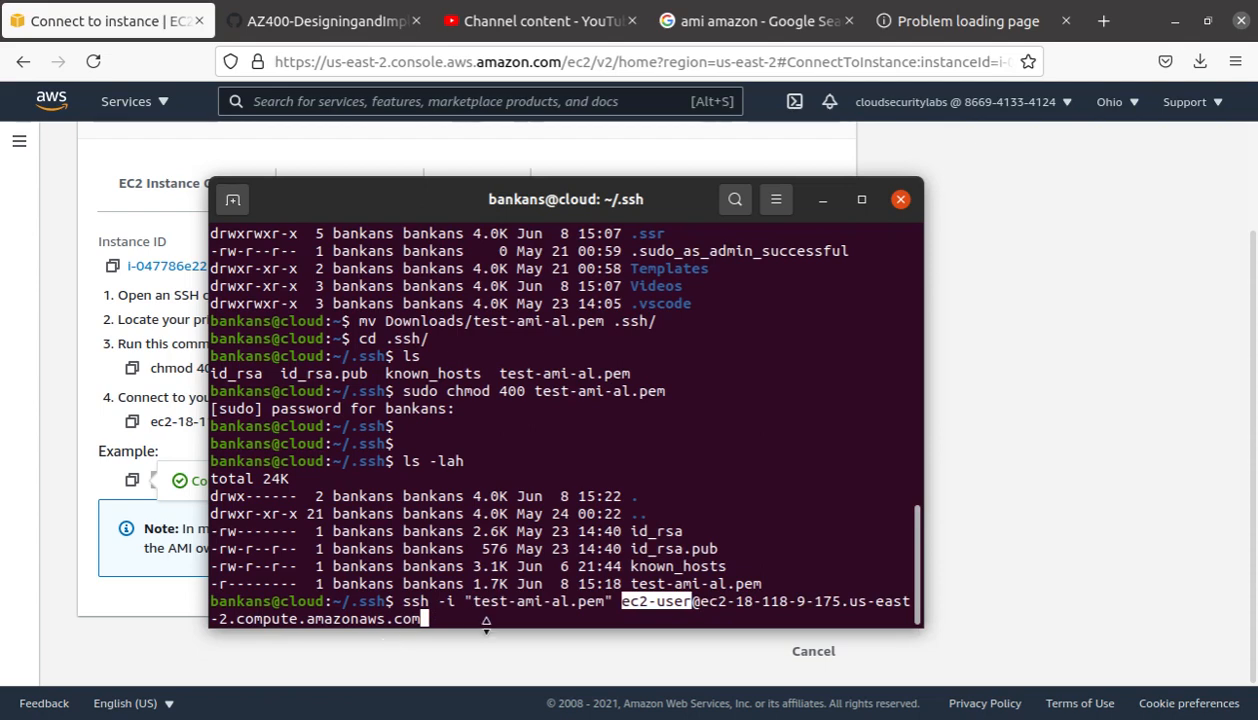
key(Return)
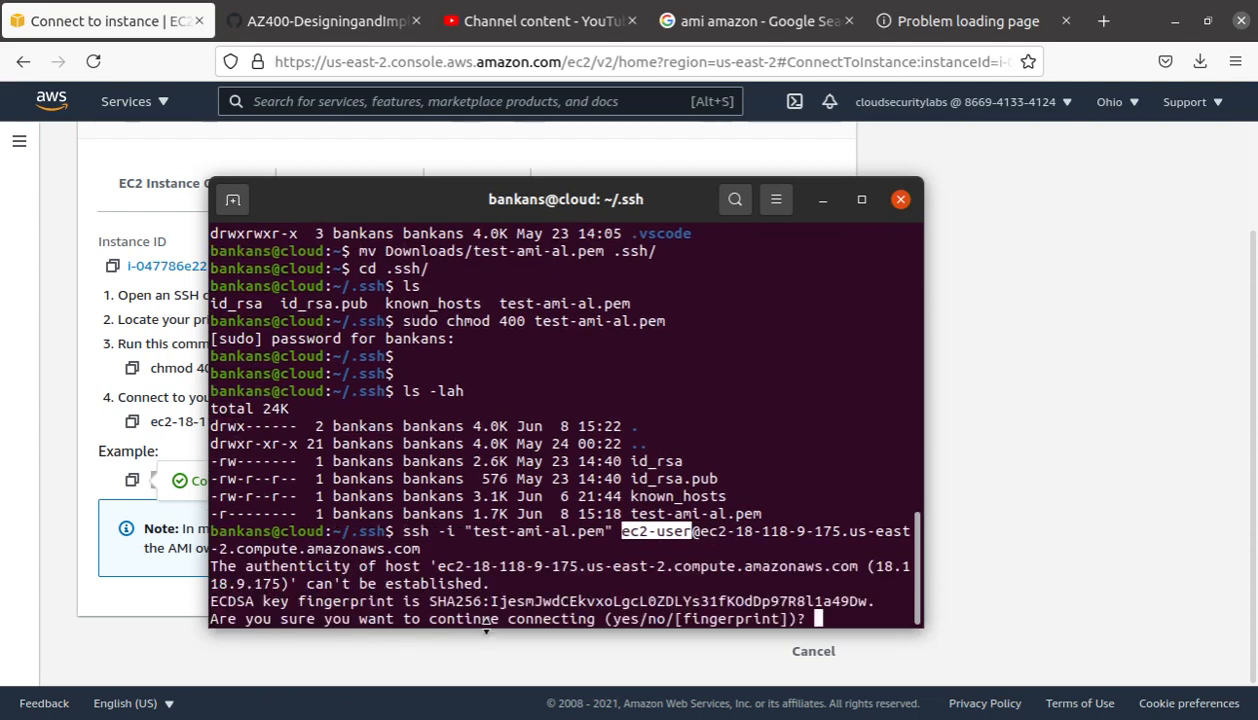
text(yes)
key(Return)
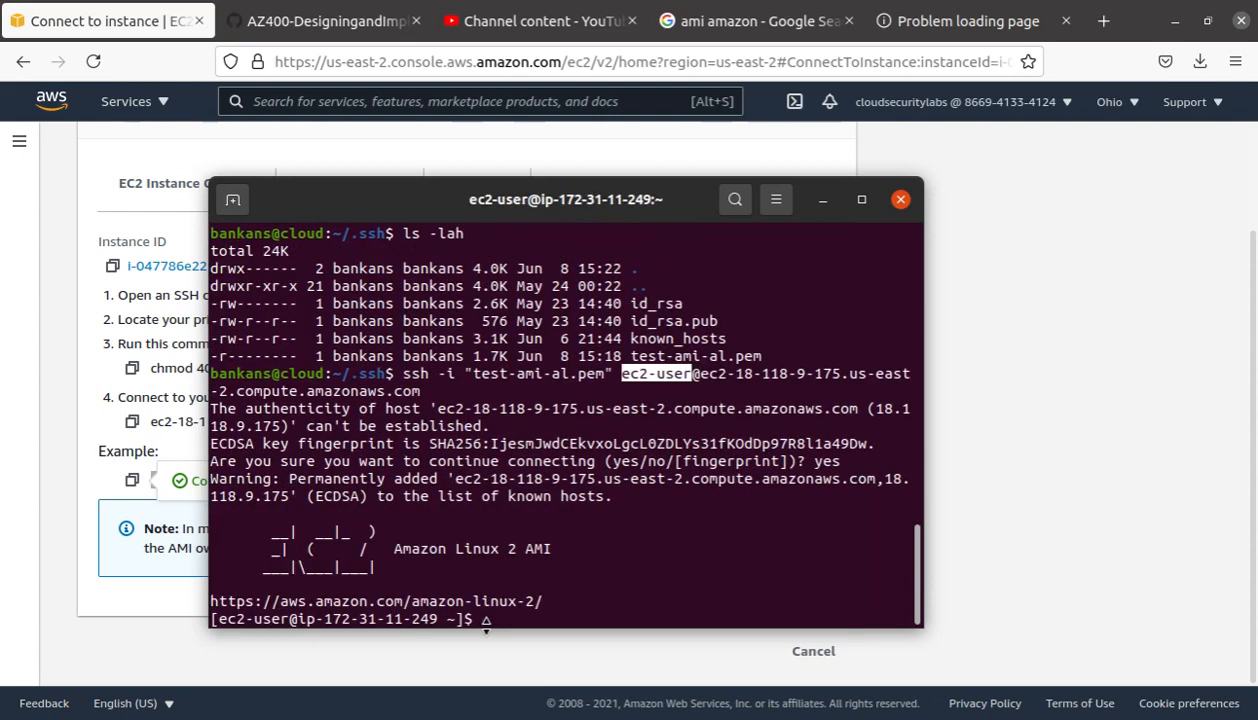
Step: Ping google.com from the instance to confirm 0% packet loss, then stop it
key(Return)
key(Return)
key(Return)
key(Return)
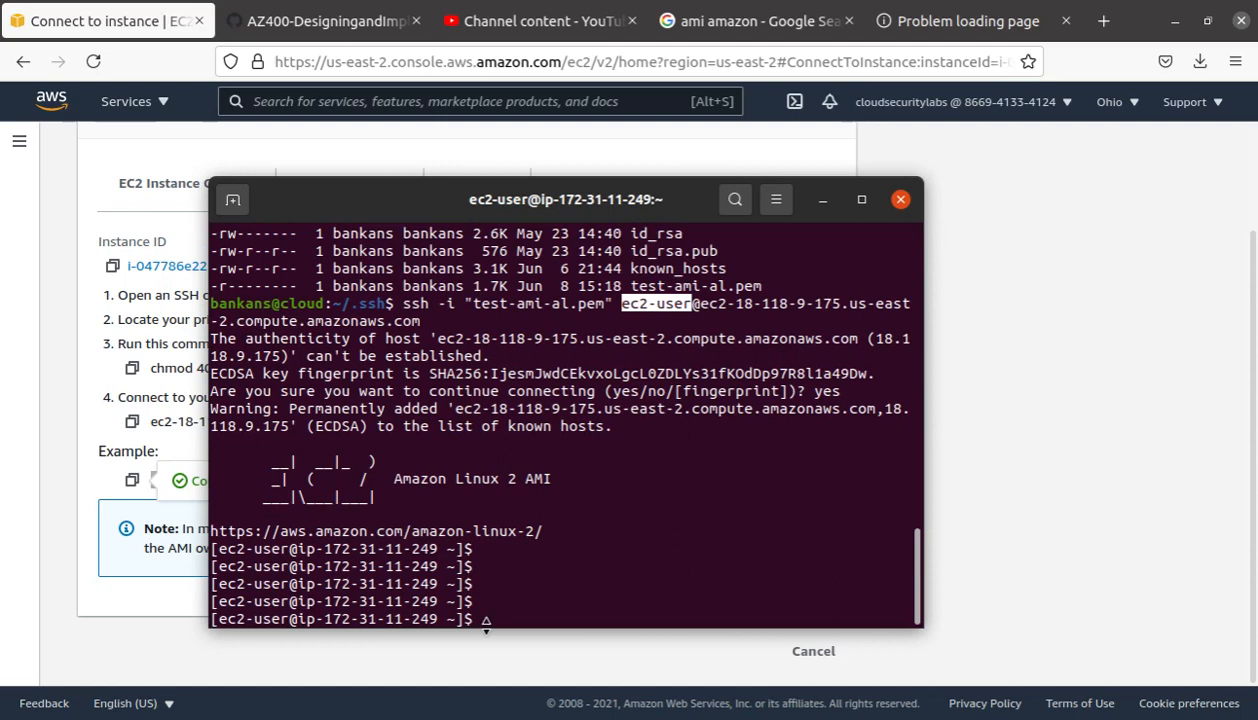
text(ping google.com)
key(Return)
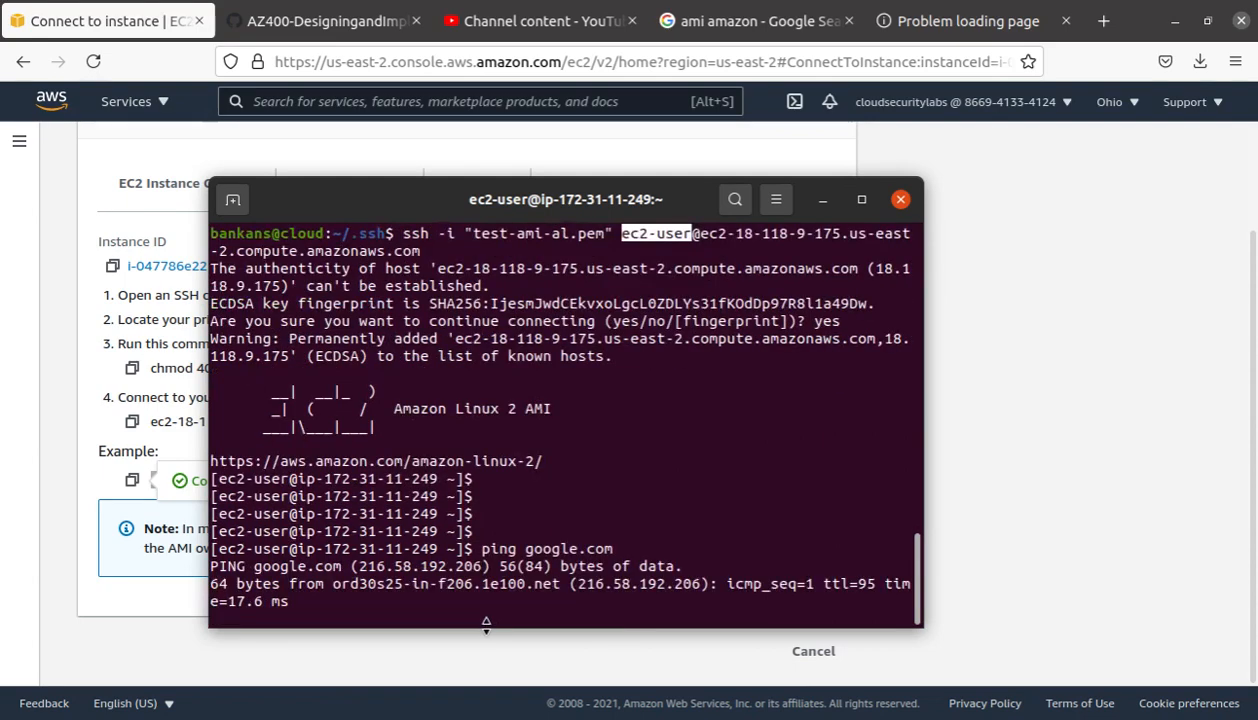
key(ctrl+c)
key(ctrl+c)
key(Return)
key(Return)
key(Return)
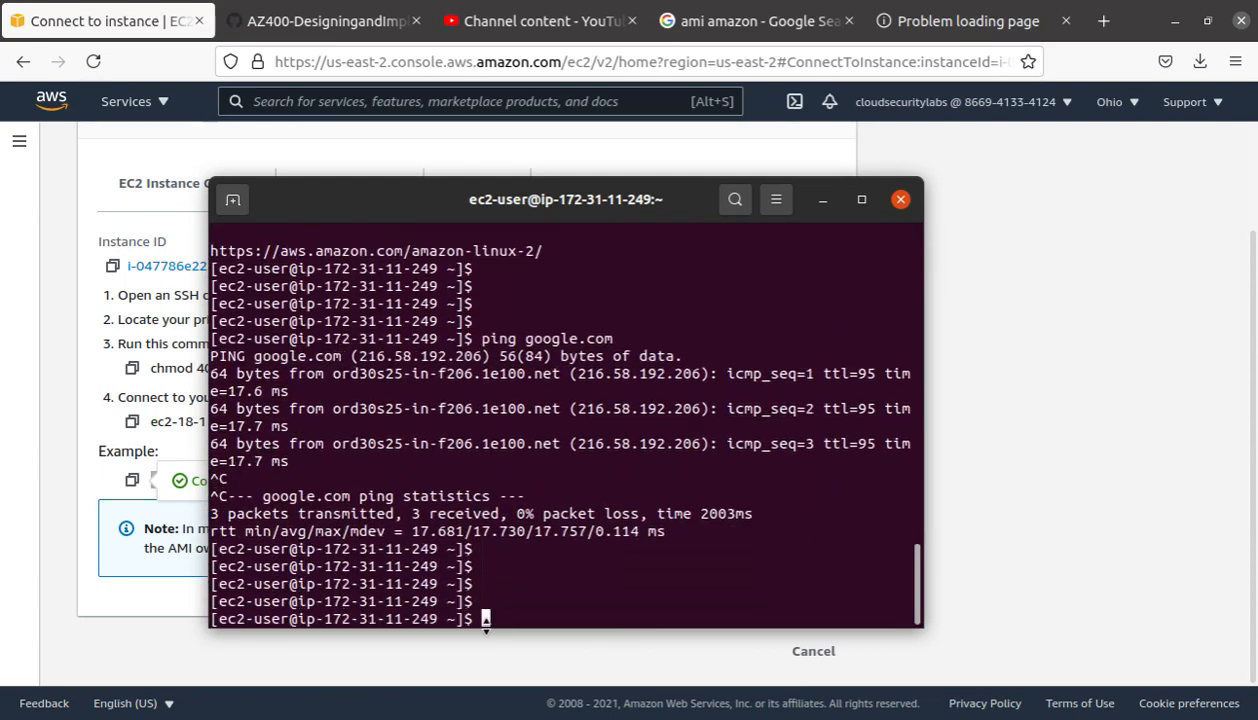
key(Return)
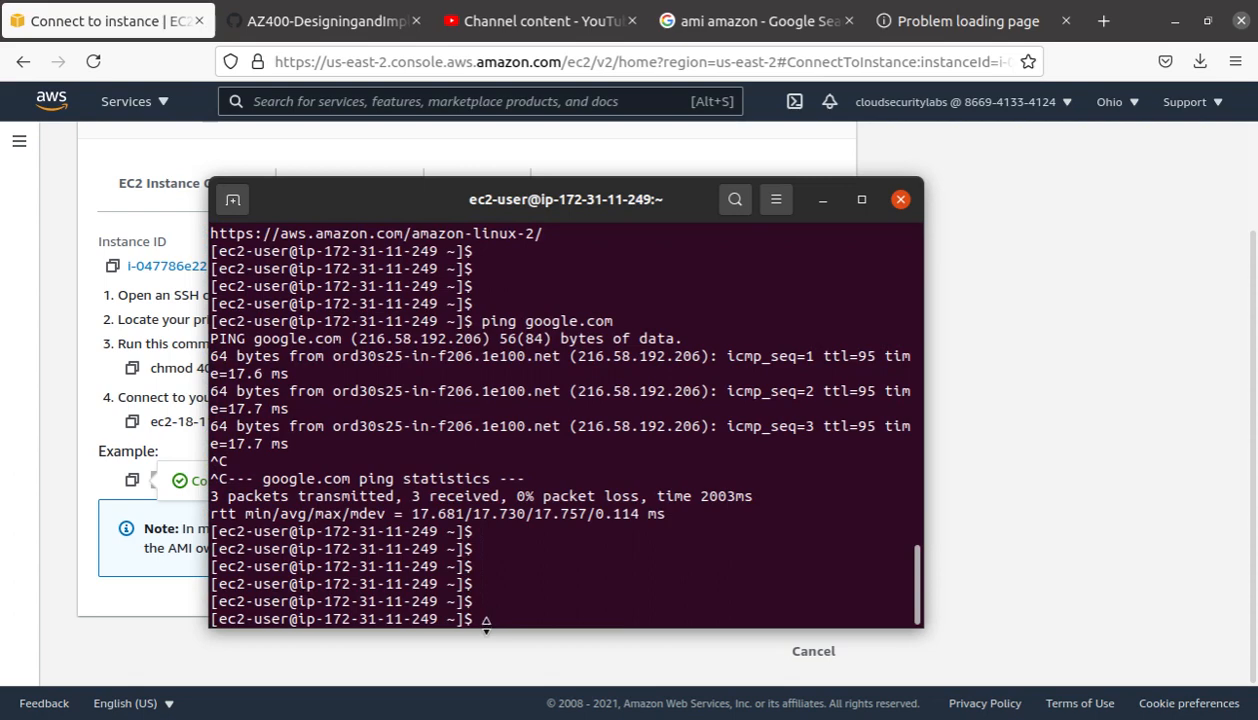
Step: Run sudo yum update, which finds no packages to update
text(sudo yum updatge)
key(BackSpace)
key(BackSpace)
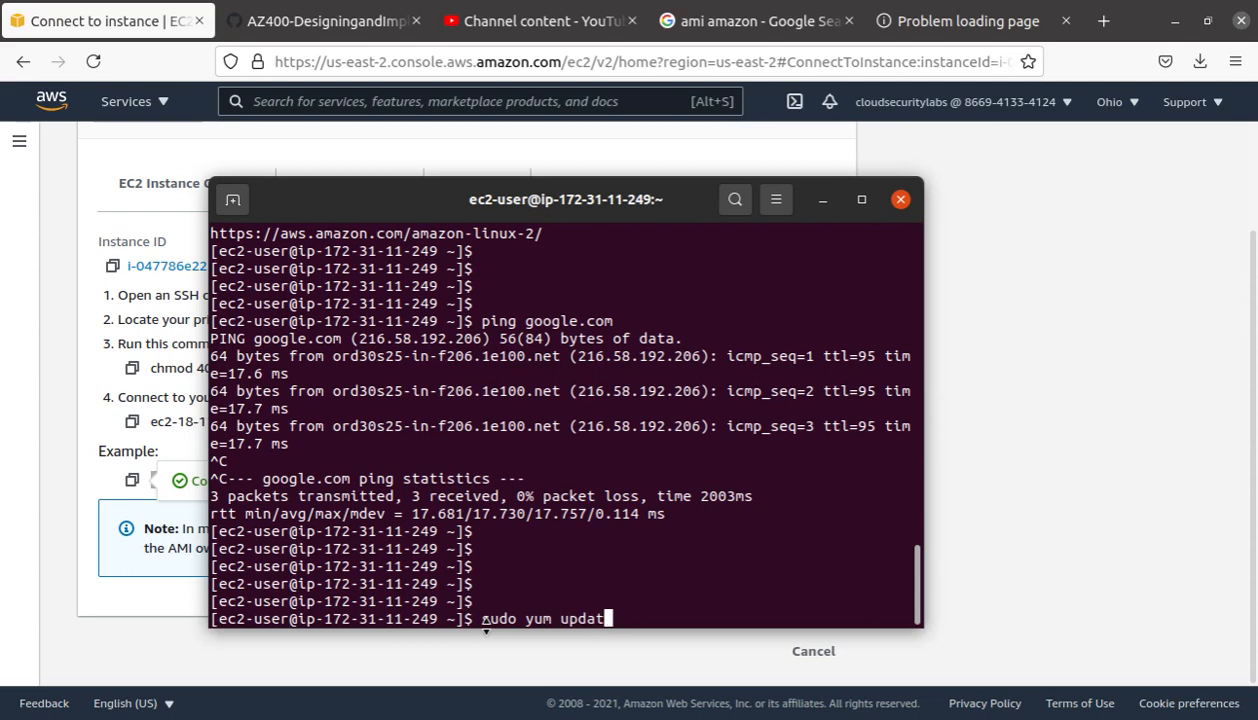
text(e)
key(Return)
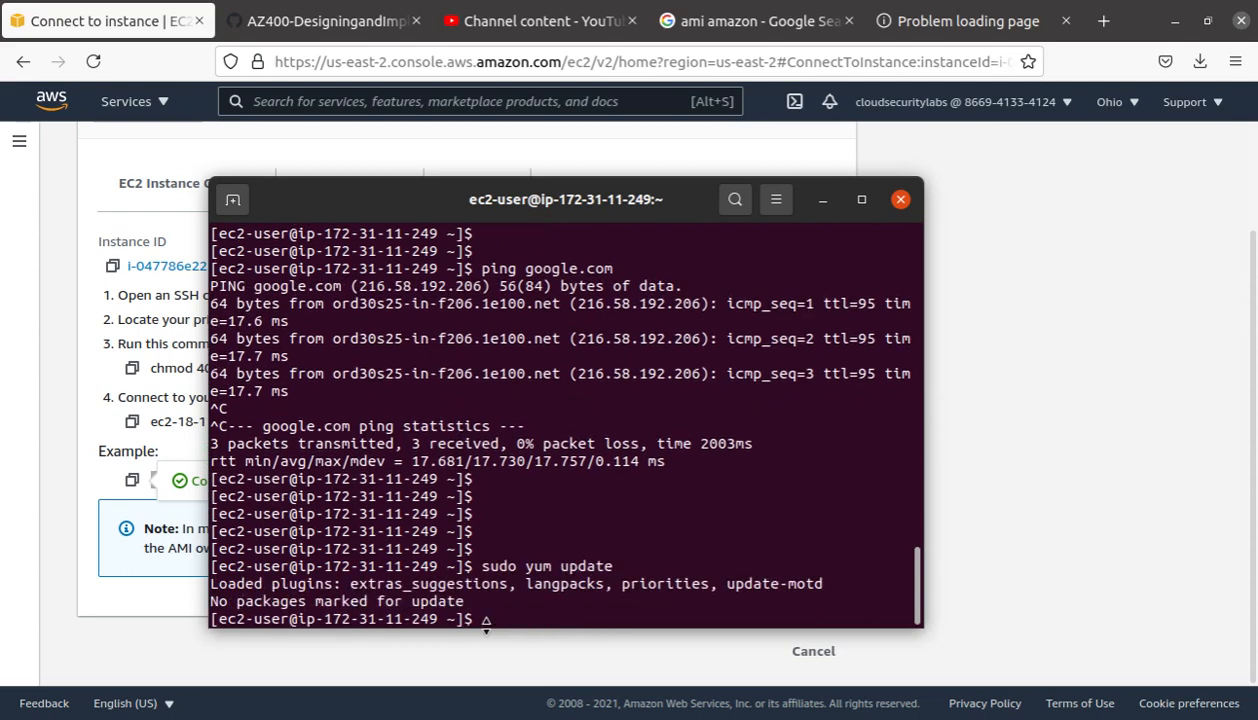
key(Return)
key(Return)
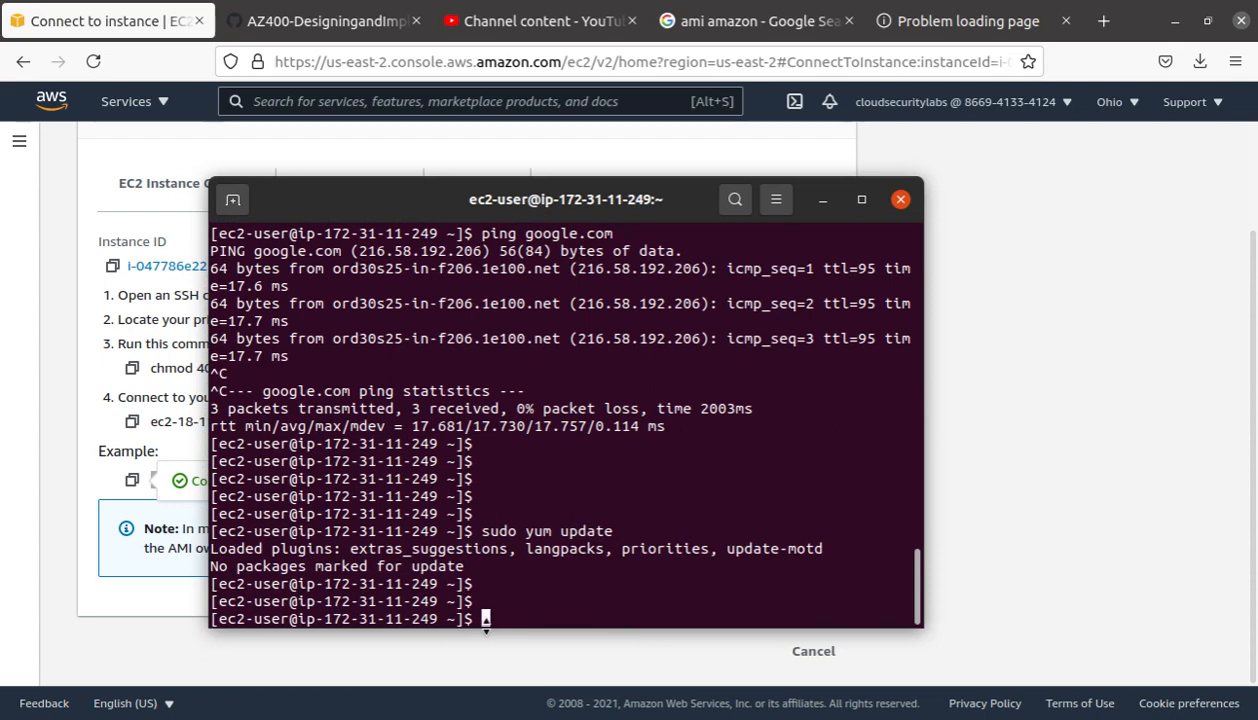
text(sudo yum install )
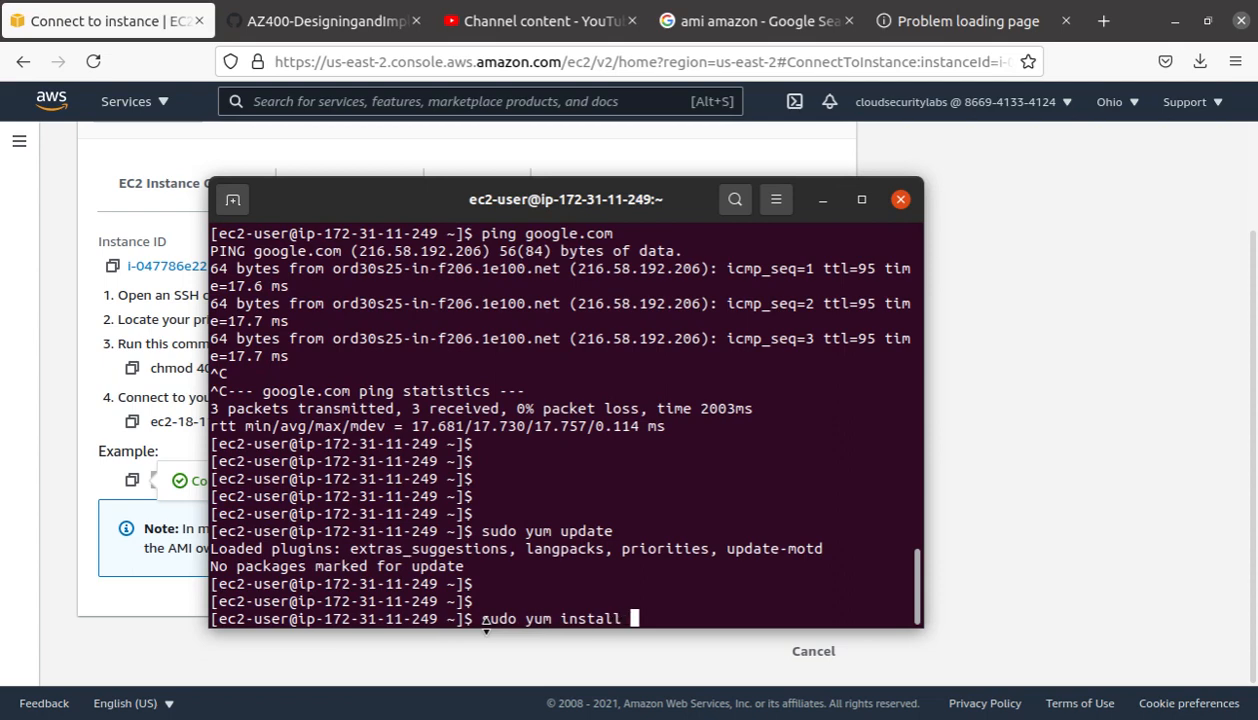
text(httpd)
Step: Run sudo yum install httpd and confirm with y to install httpd 2.4.46 and its dependencies
key(Return)
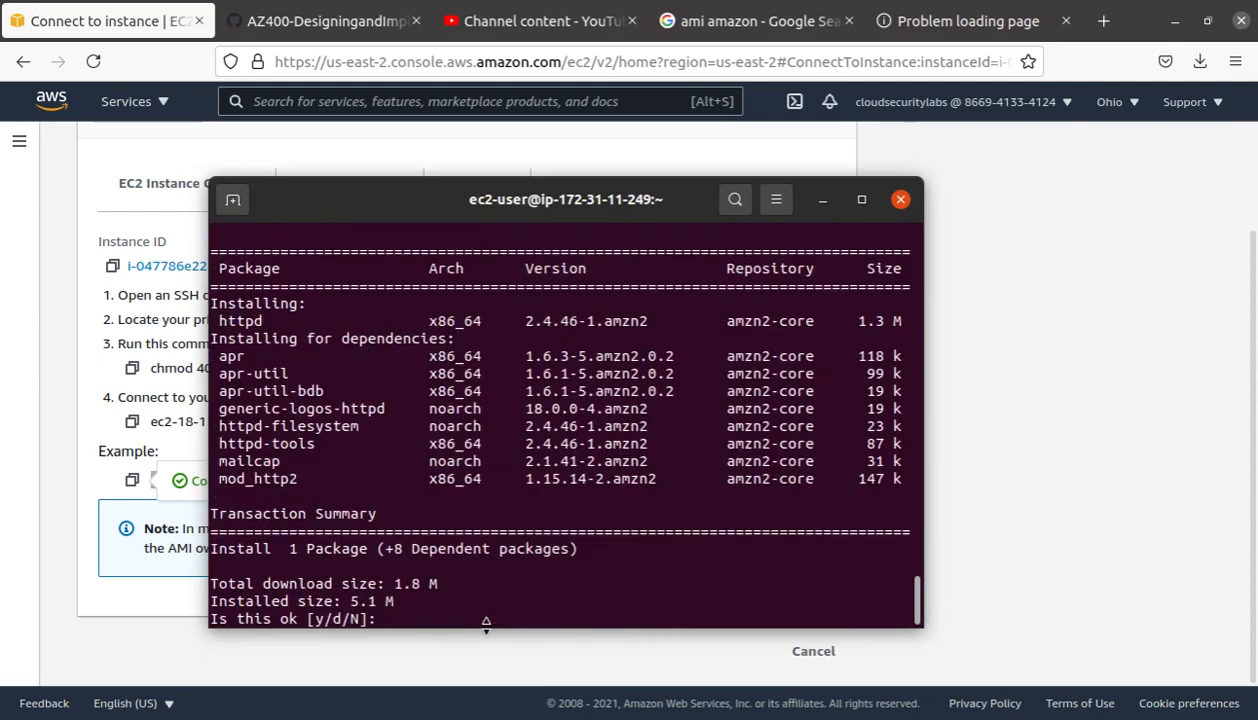
text(y)
key(Return)
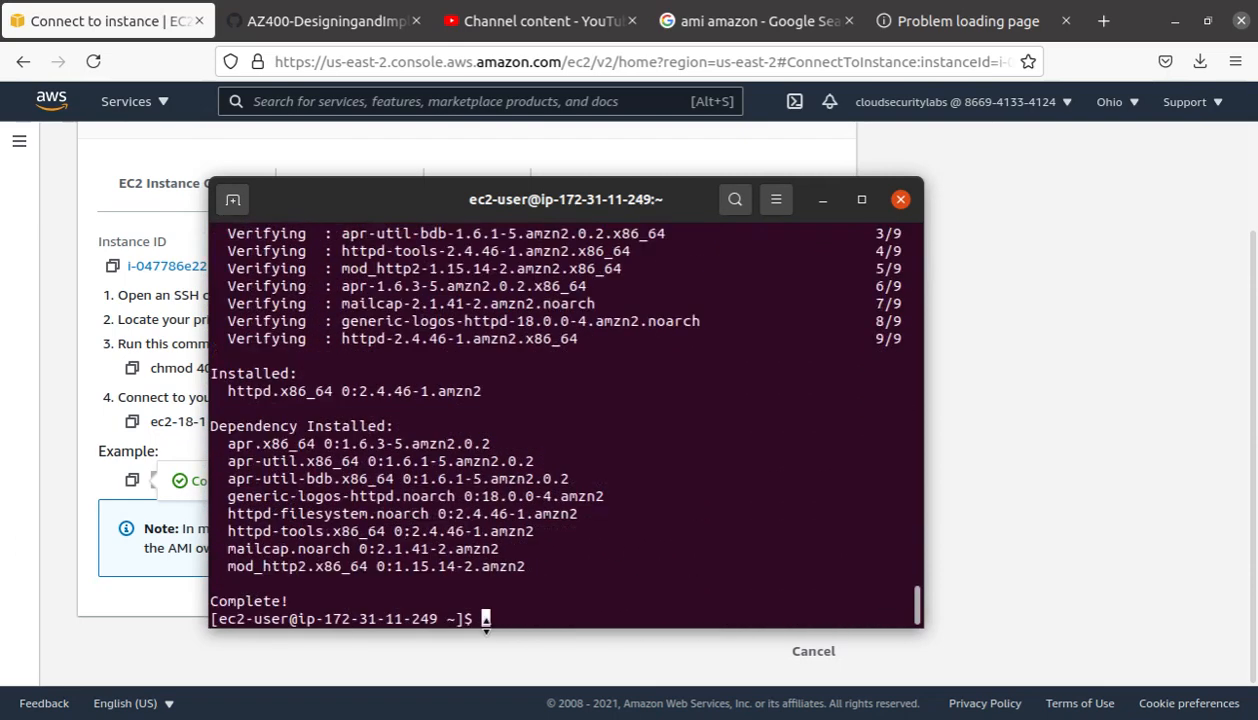
key(Return)
key(Return)
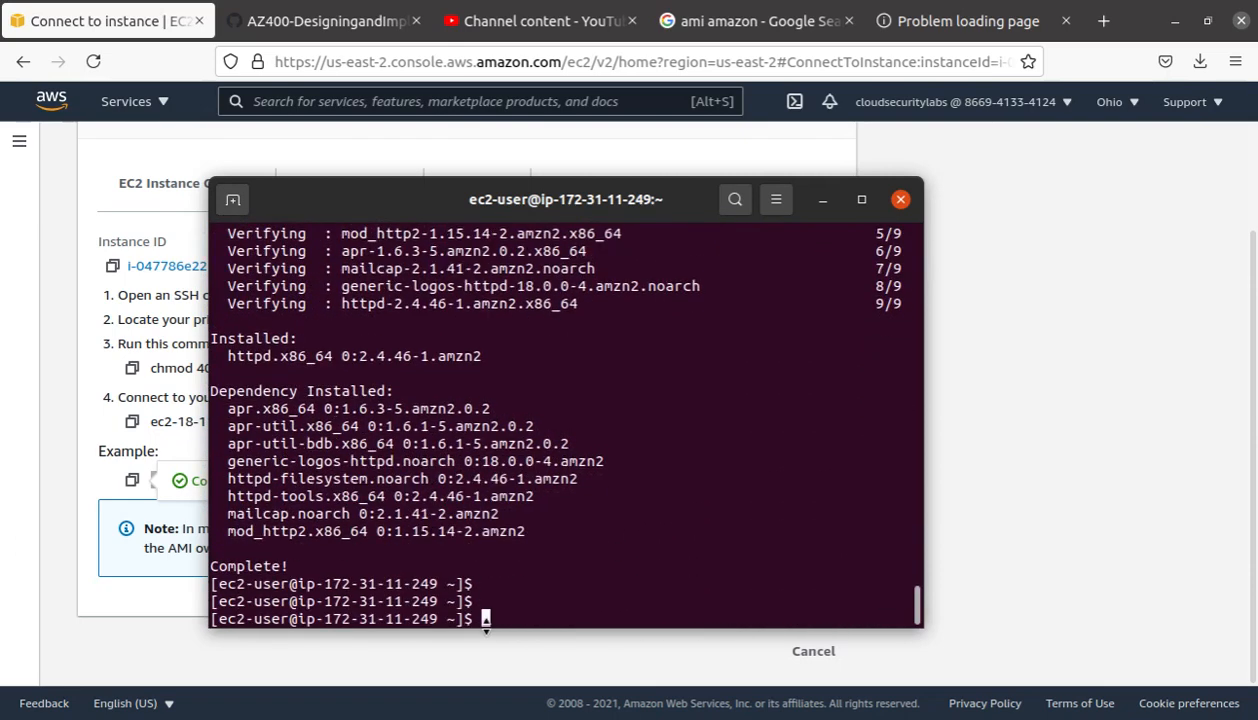
text(ls /)
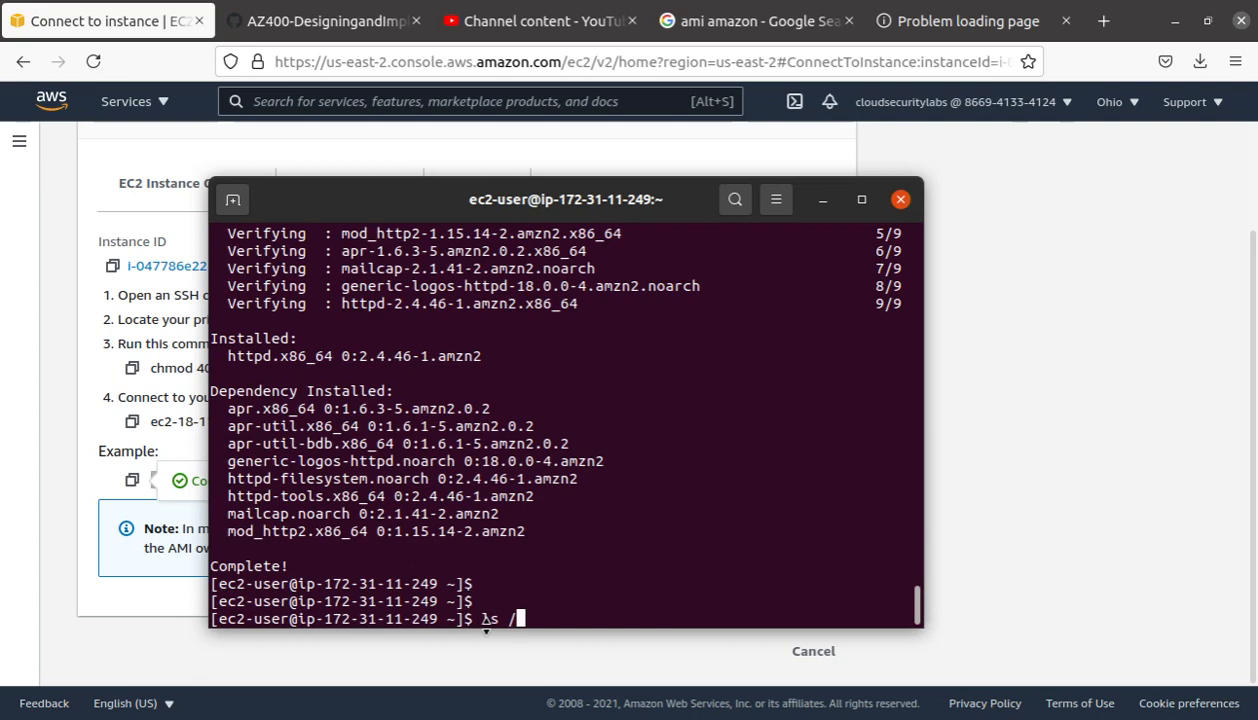
text(wap)
key(BackSpace)
key(BackSpace)
key(BackSpace)
key(BackSpace)
key(BackSpace)
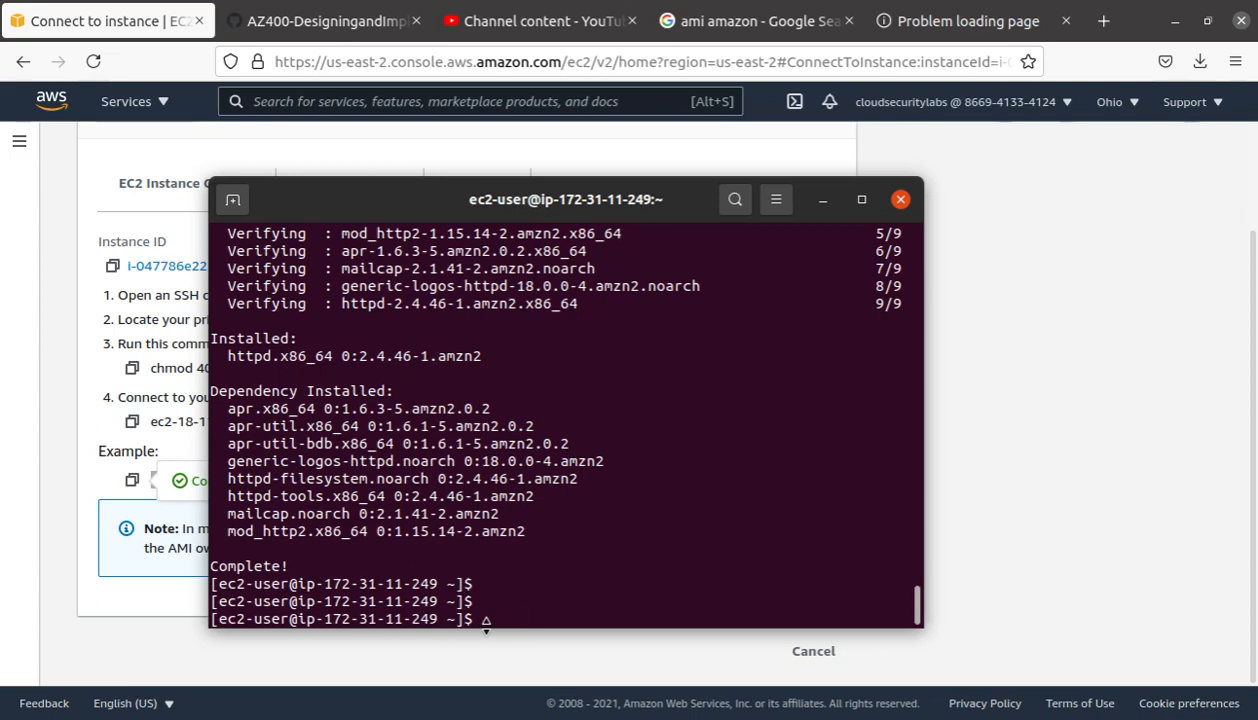
Step: Start the httpd service, rerunning 'service httpd start' with sudo after it fails
text(service httpd start)
key(Return)
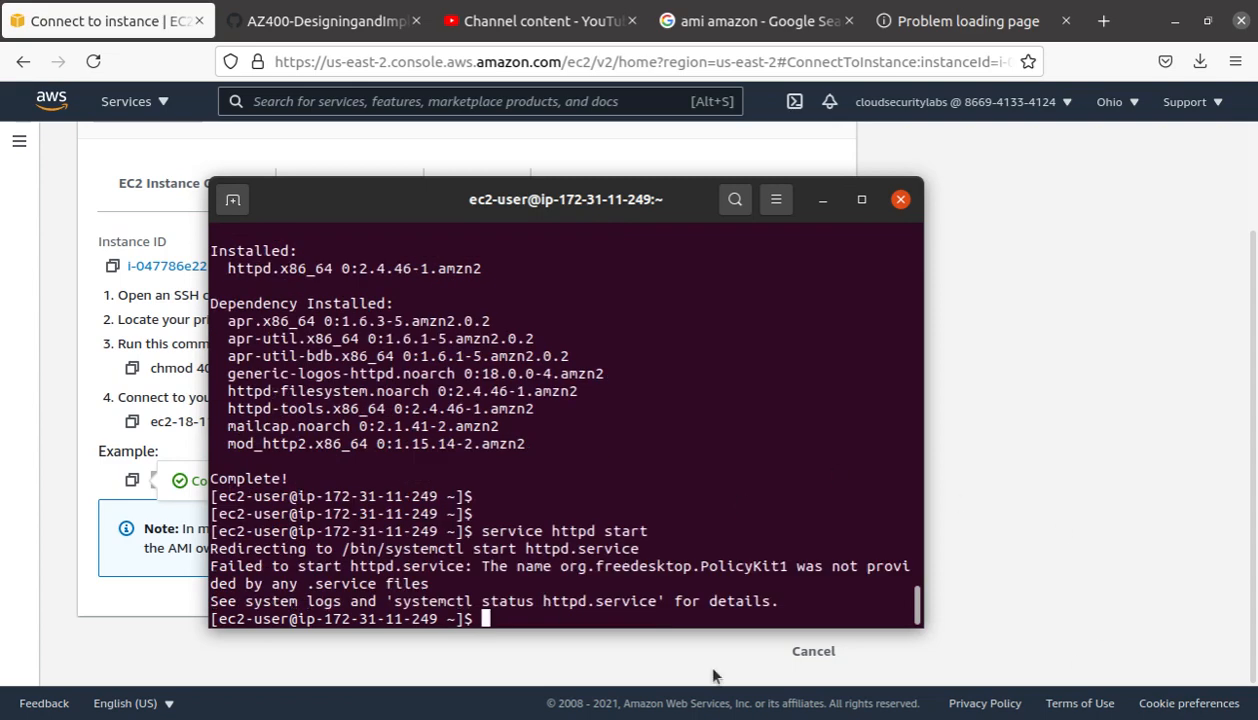
drag(211, 568, 720, 577)
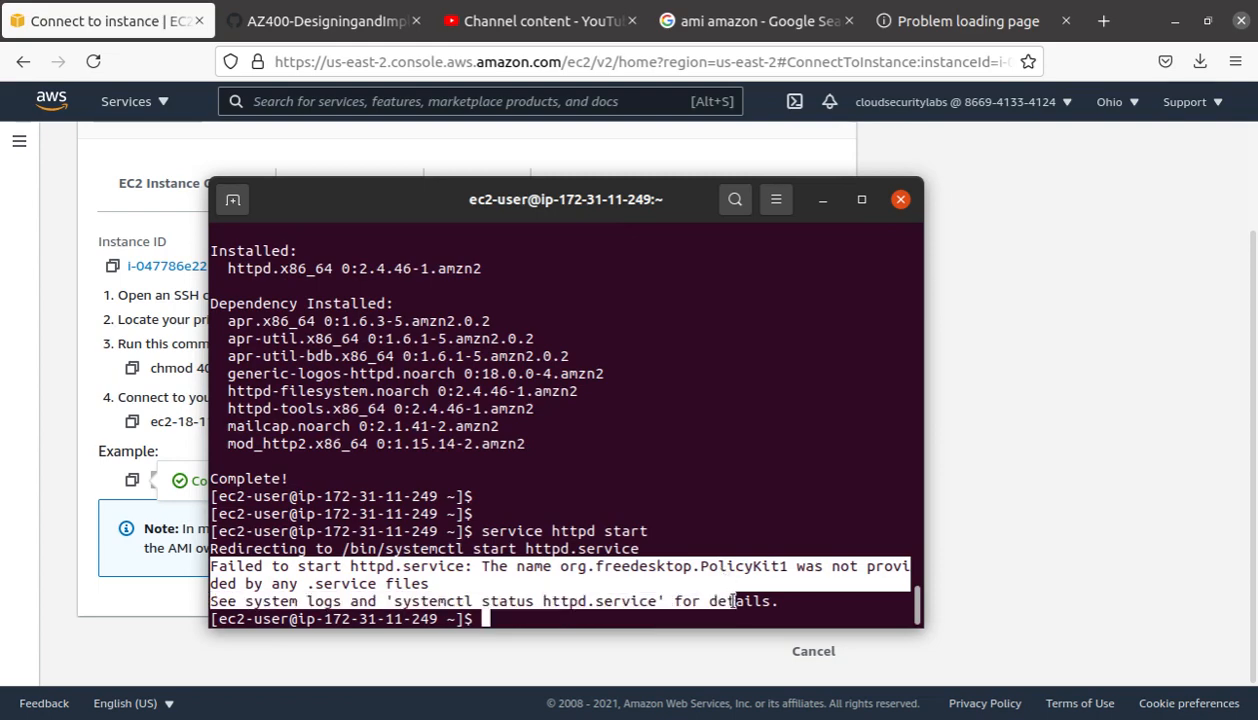
click(667, 568)
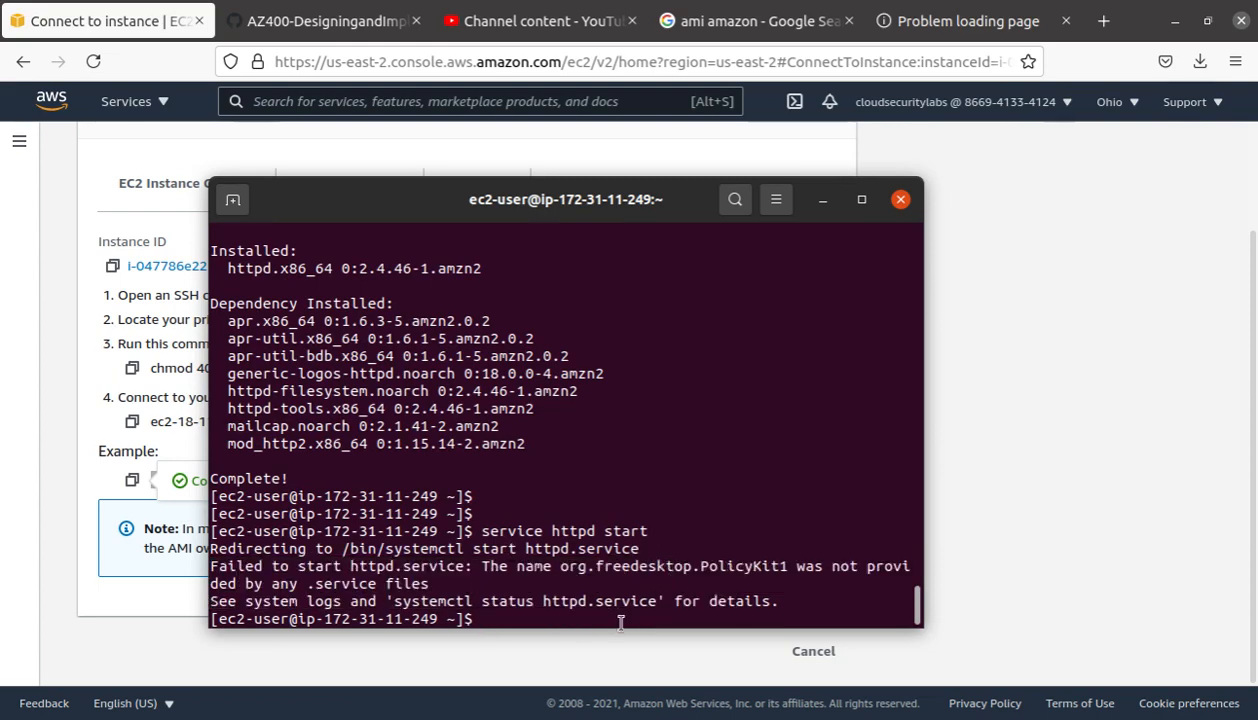
key(Up)
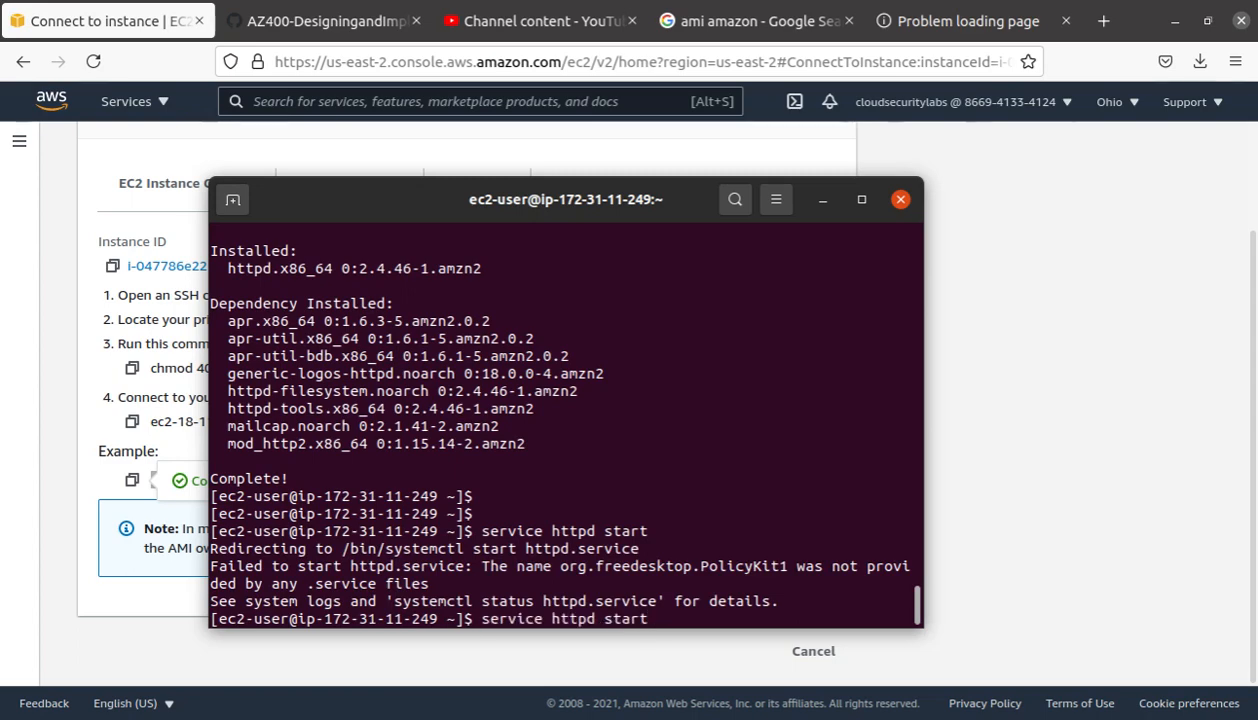
key(Left)
key(Left)
key(Left)
key(Left)
key(Left)
key(Left)
key(Left)
key(Left)
key(Left)
key(Left)
key(Left)
key(Left)
key(Left)
key(Left)
key(Left)
key(Left)
key(Left)
key(Left)
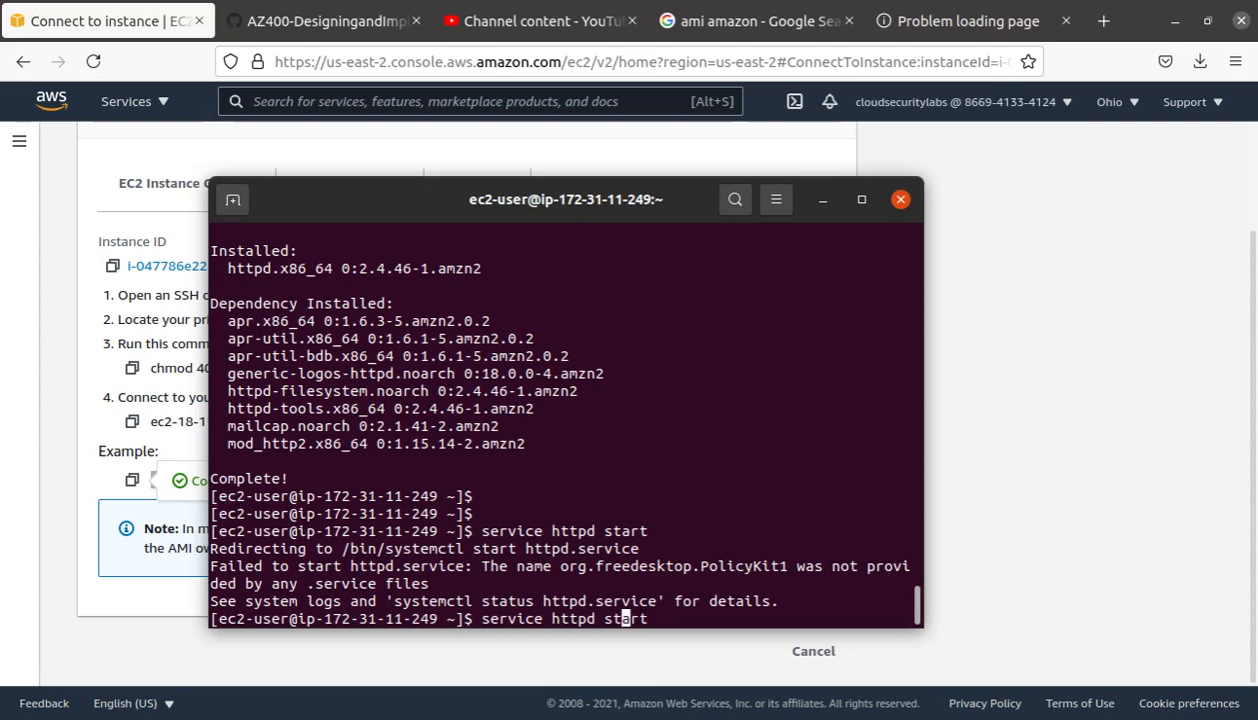
text(sudo)
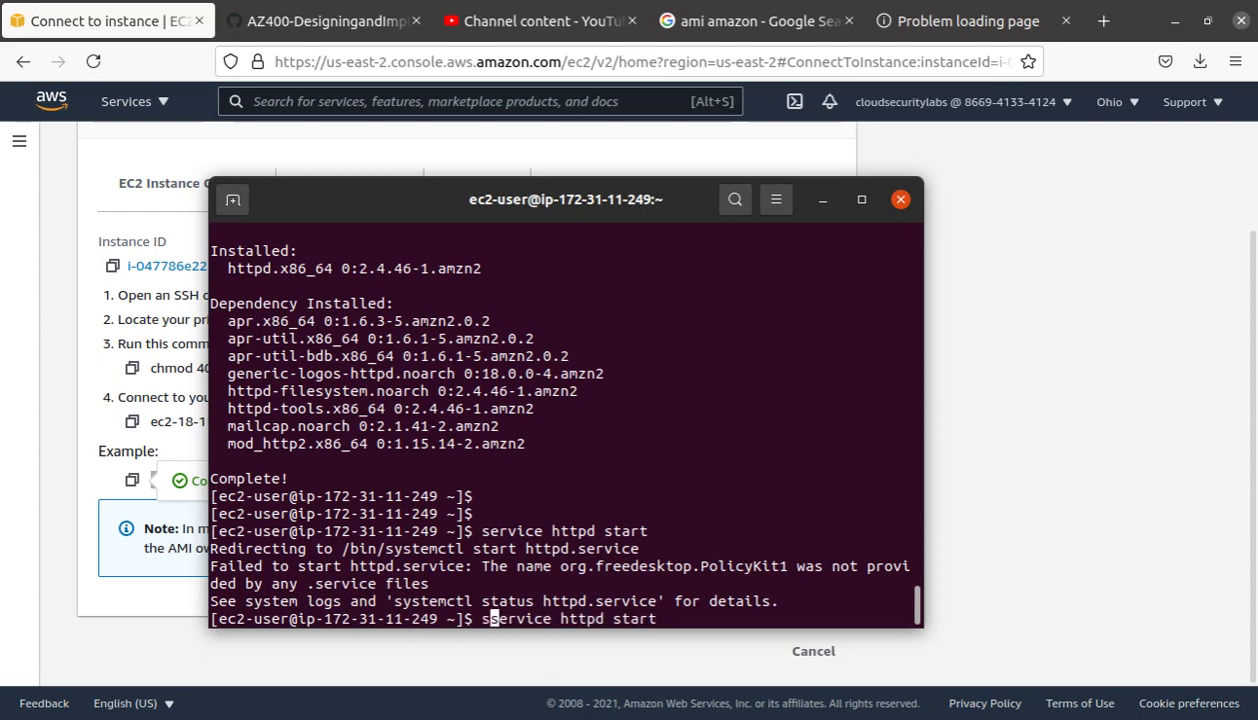
key(Return)
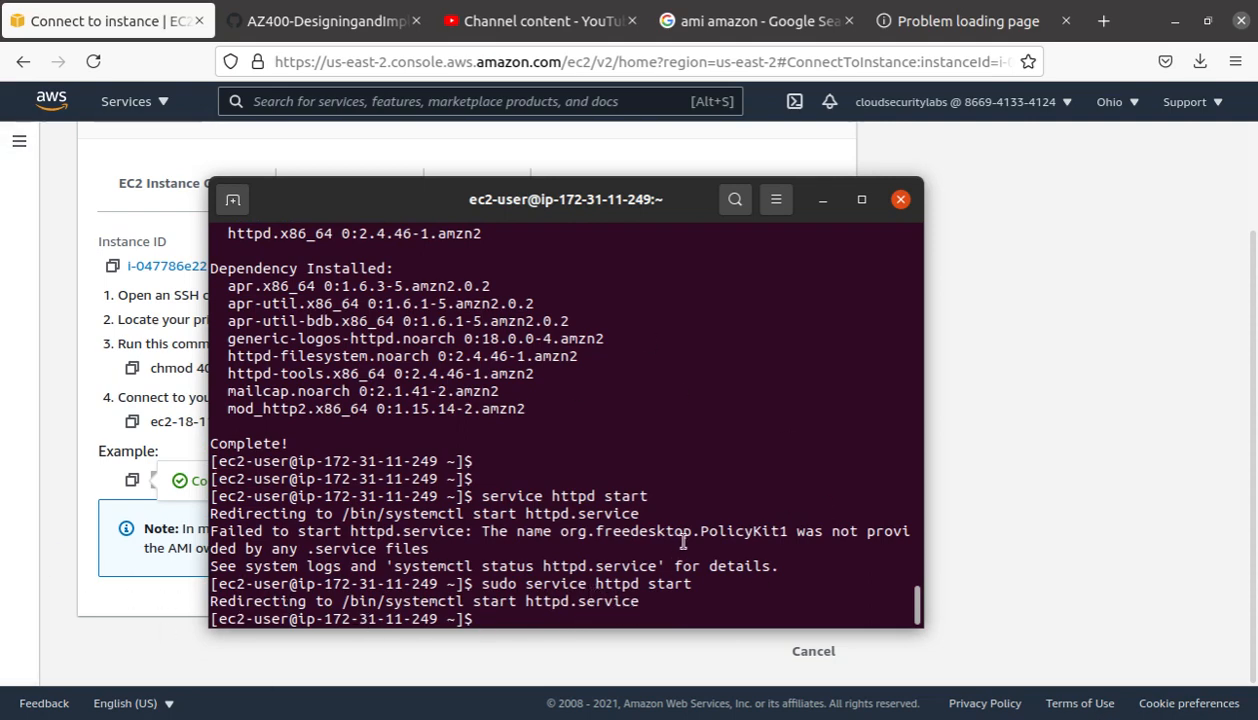
Step: Run sudo service httpd status and check it reads active (running)
key(Up)
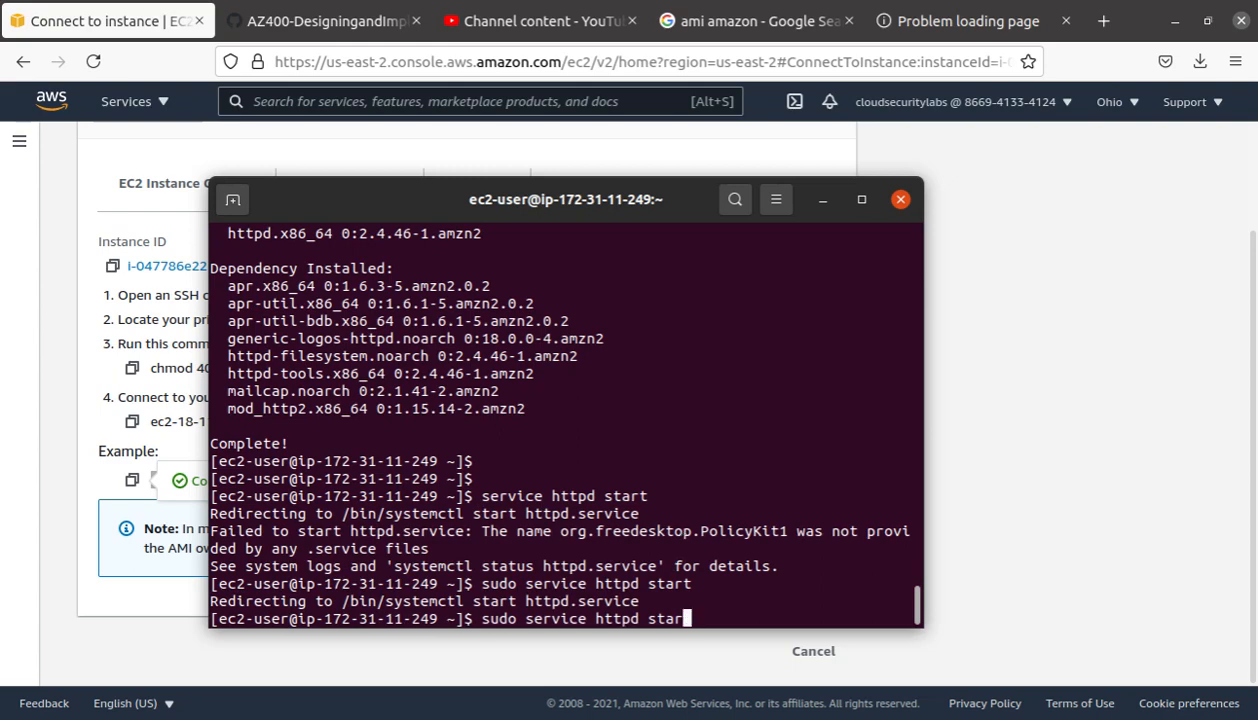
key(BackSpace)
key(BackSpace)
text(atus)
key(Return)
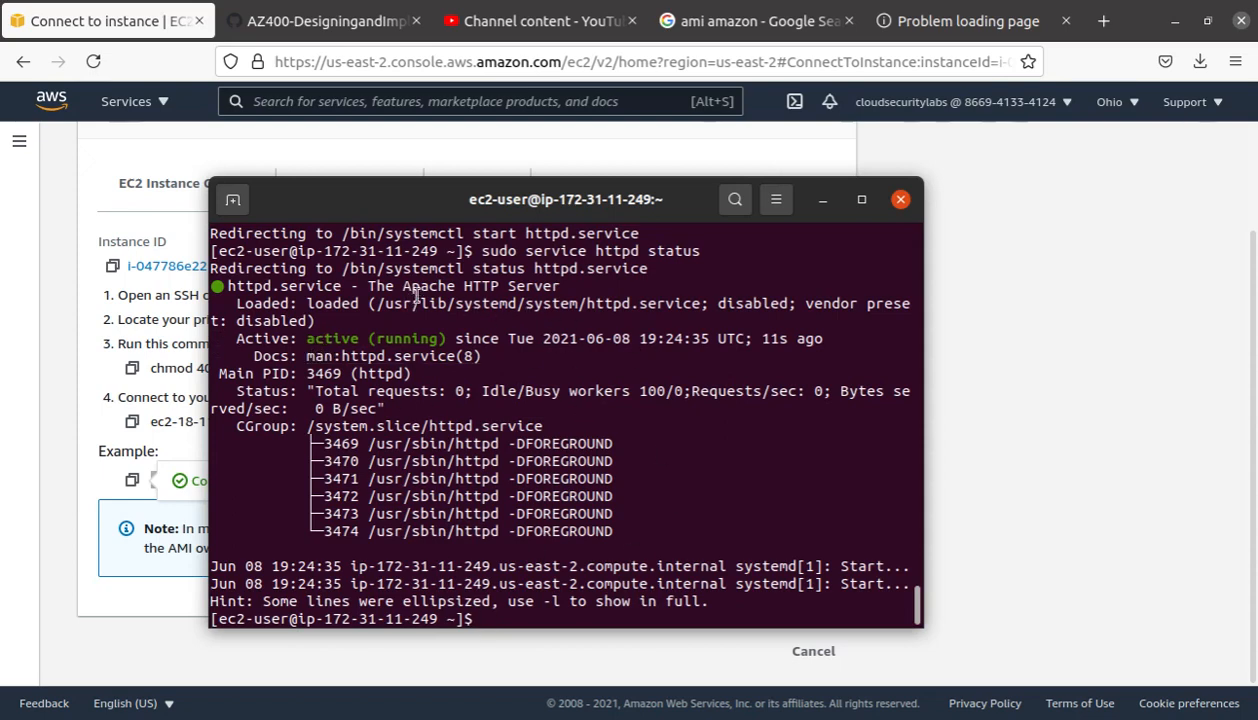
drag(368, 286, 563, 284)
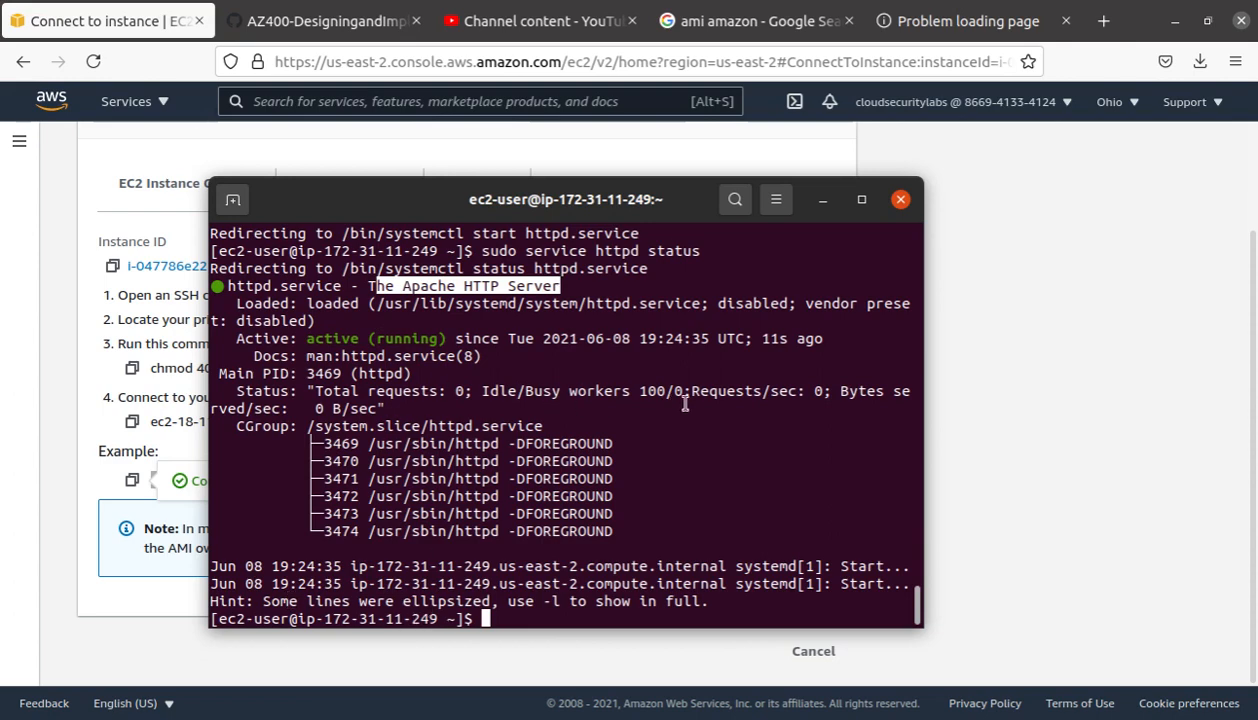
scroll(349, 343, up, 3)
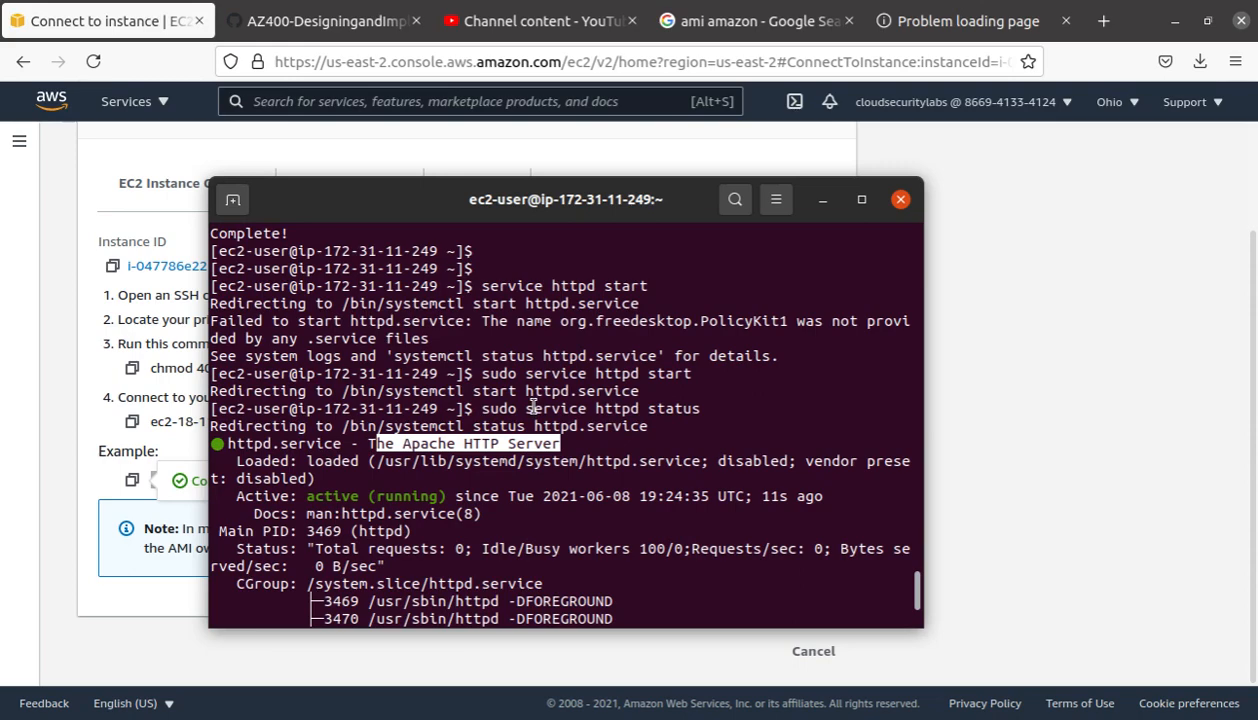
scroll(534, 405, up, 3)
scroll(532, 406, down, 6)
click(986, 22)
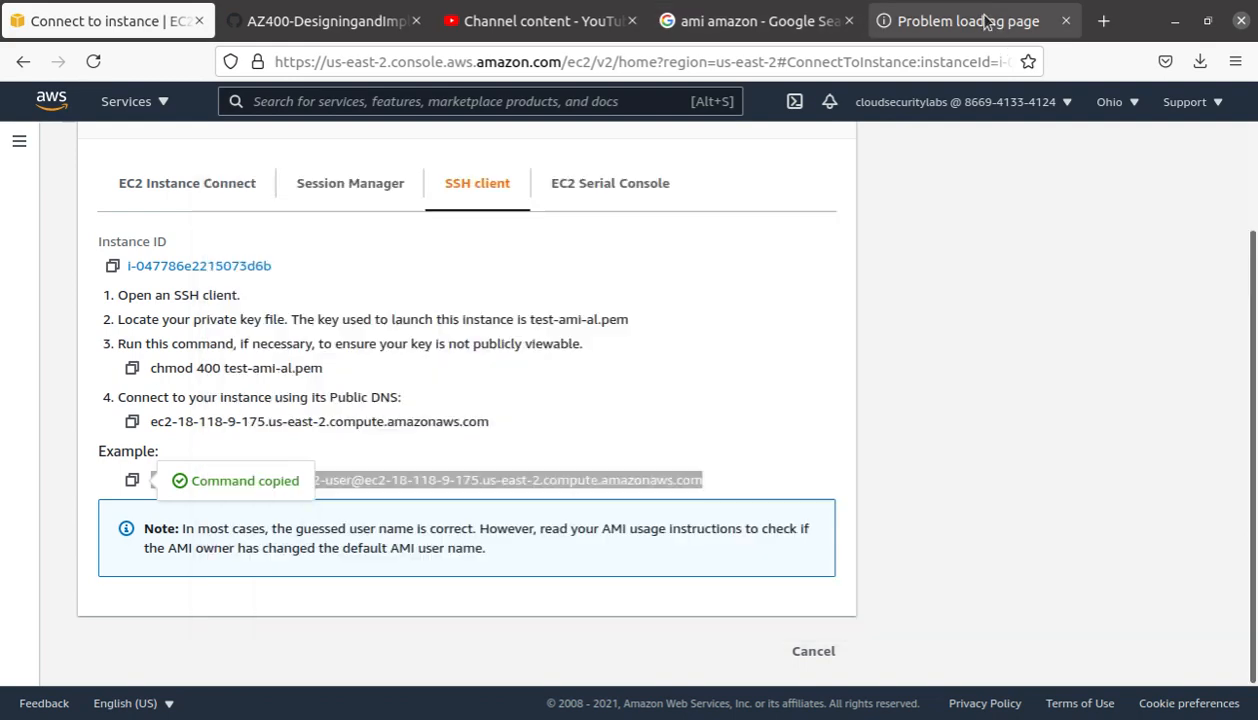
click(500, 58)
click(503, 58)
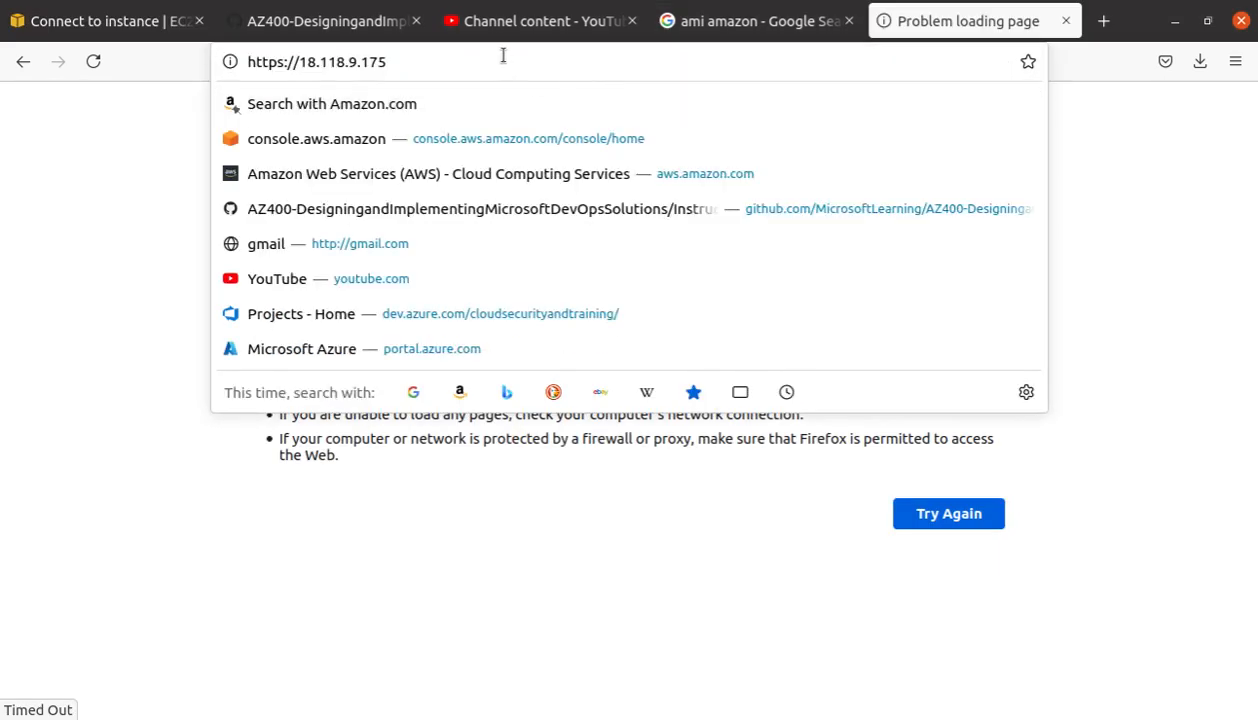
key(Return)
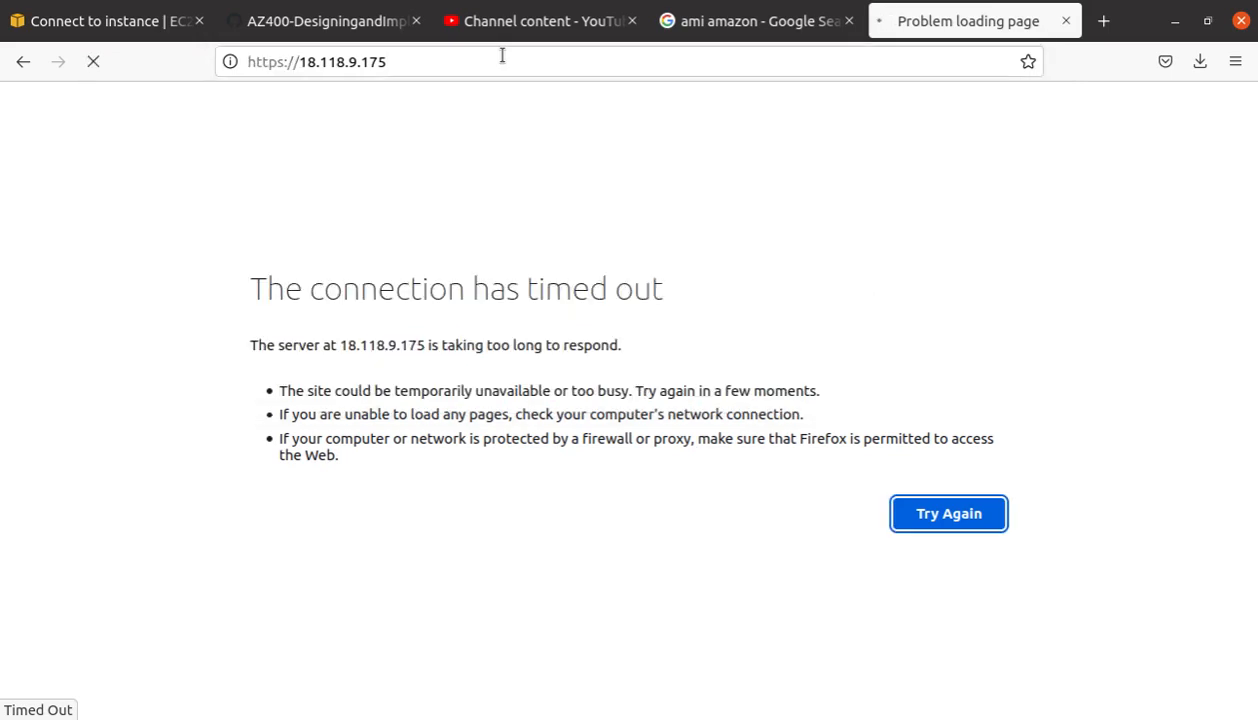
click(290, 61)
click(294, 62)
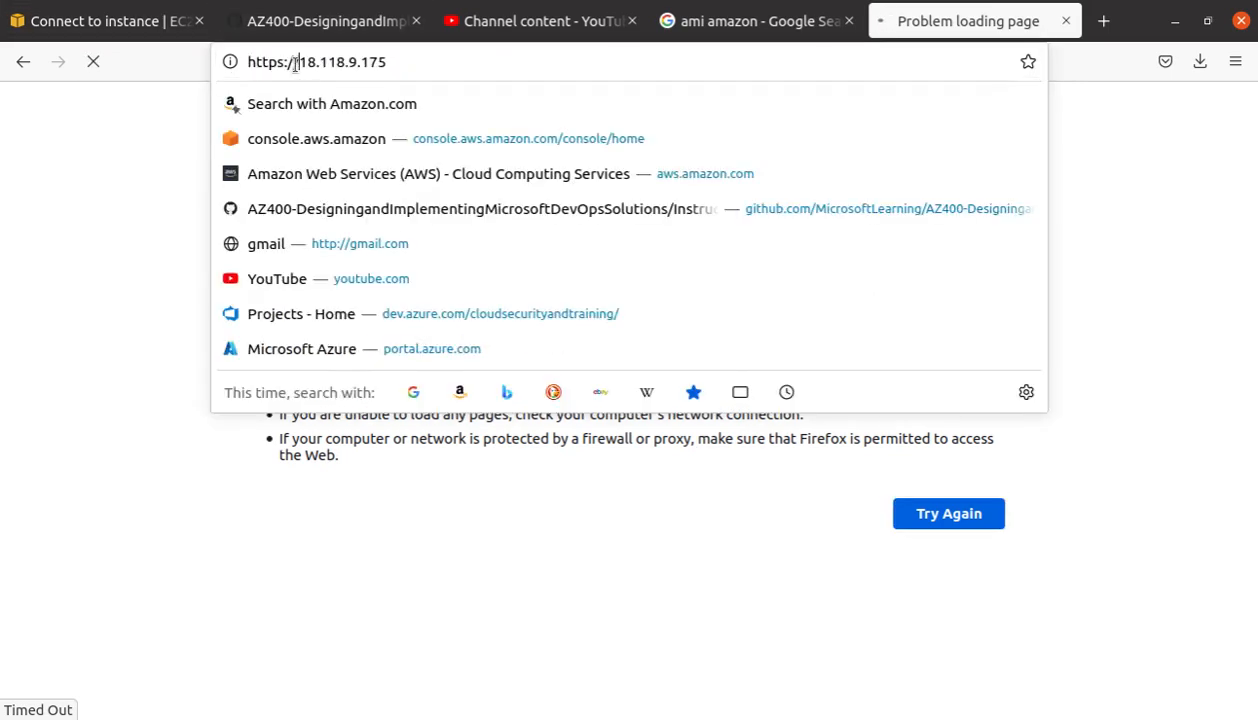
drag(296, 62, 110, 42)
key(BackSpace)
key(Return)
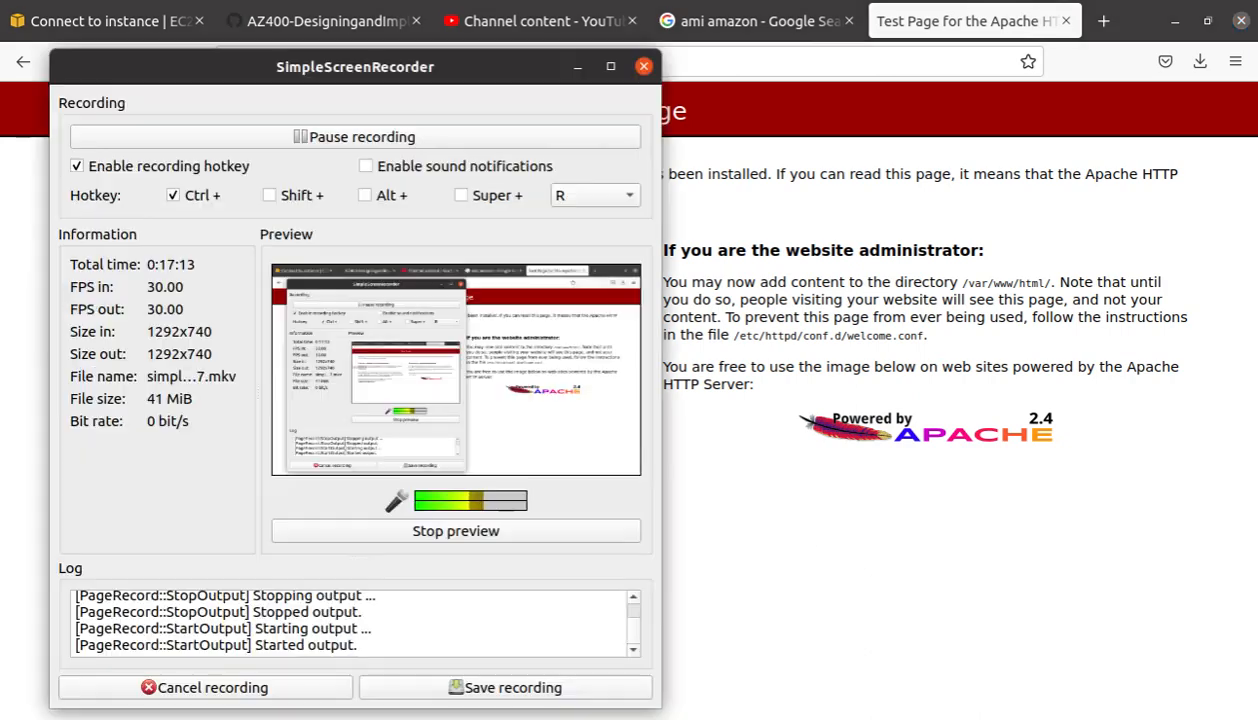
Step: Dismiss SimpleScreenRecorder and go from the EC2 Connect page back to the Instances list
click(400, 137)
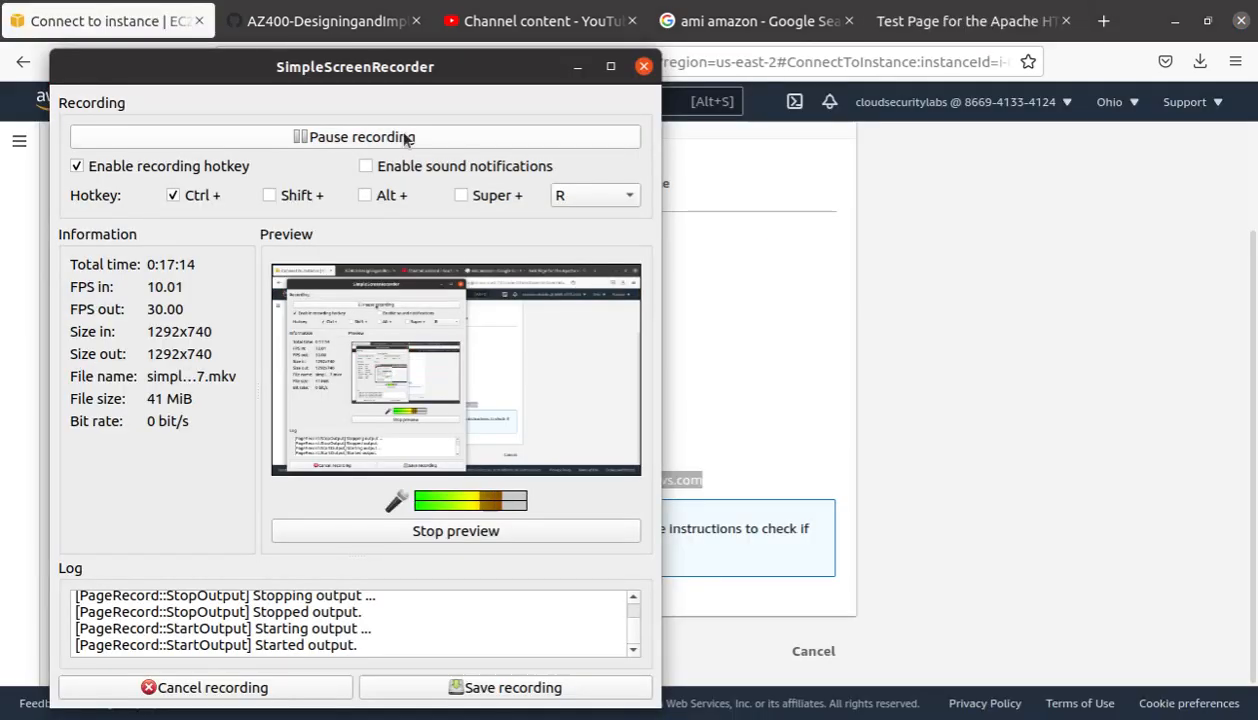
click(975, 322)
scroll(342, 463, up, 2)
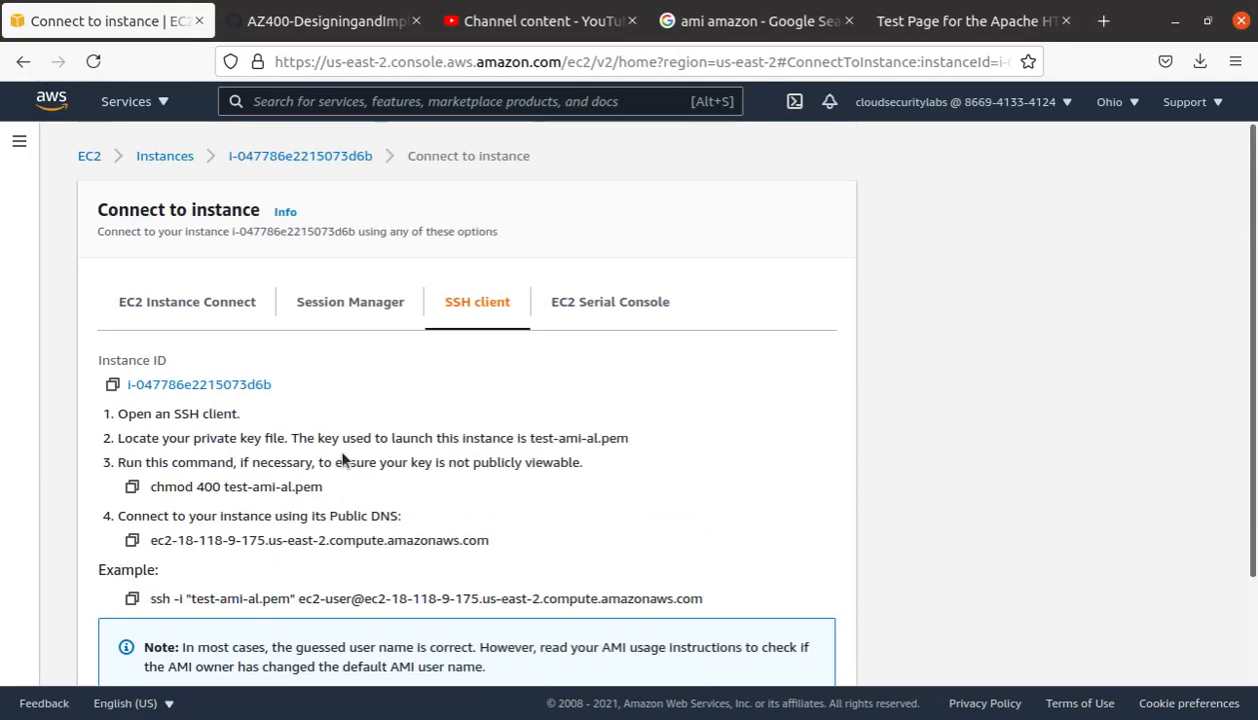
click(172, 159)
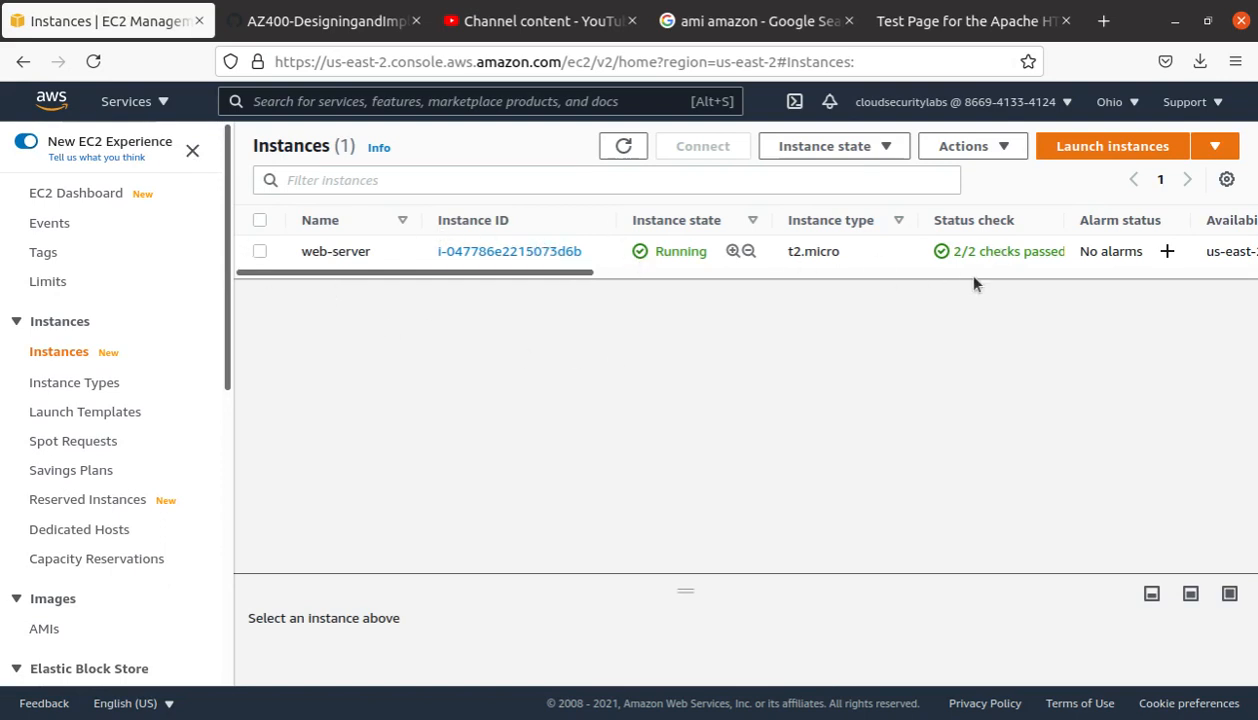
Step: Select the web-server instance and bring up Actions > Image and templates
drag(506, 272, 289, 258)
click(259, 250)
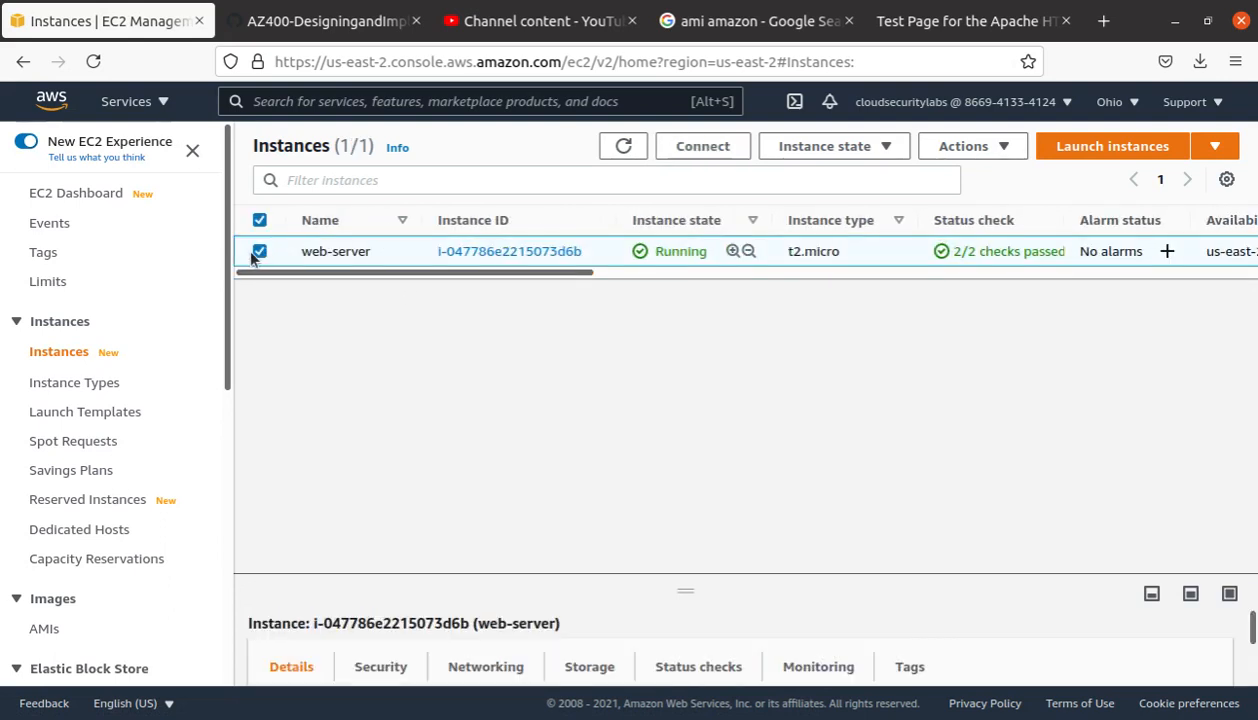
click(988, 148)
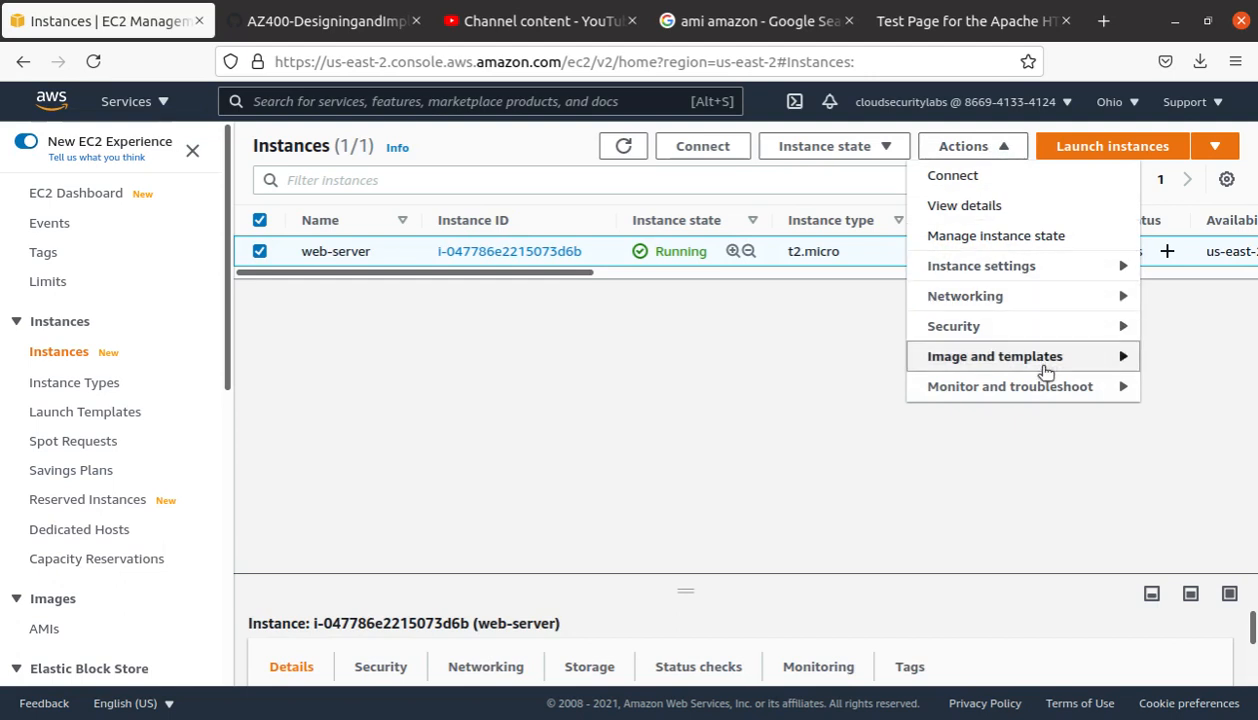
mouse_move(1050, 366)
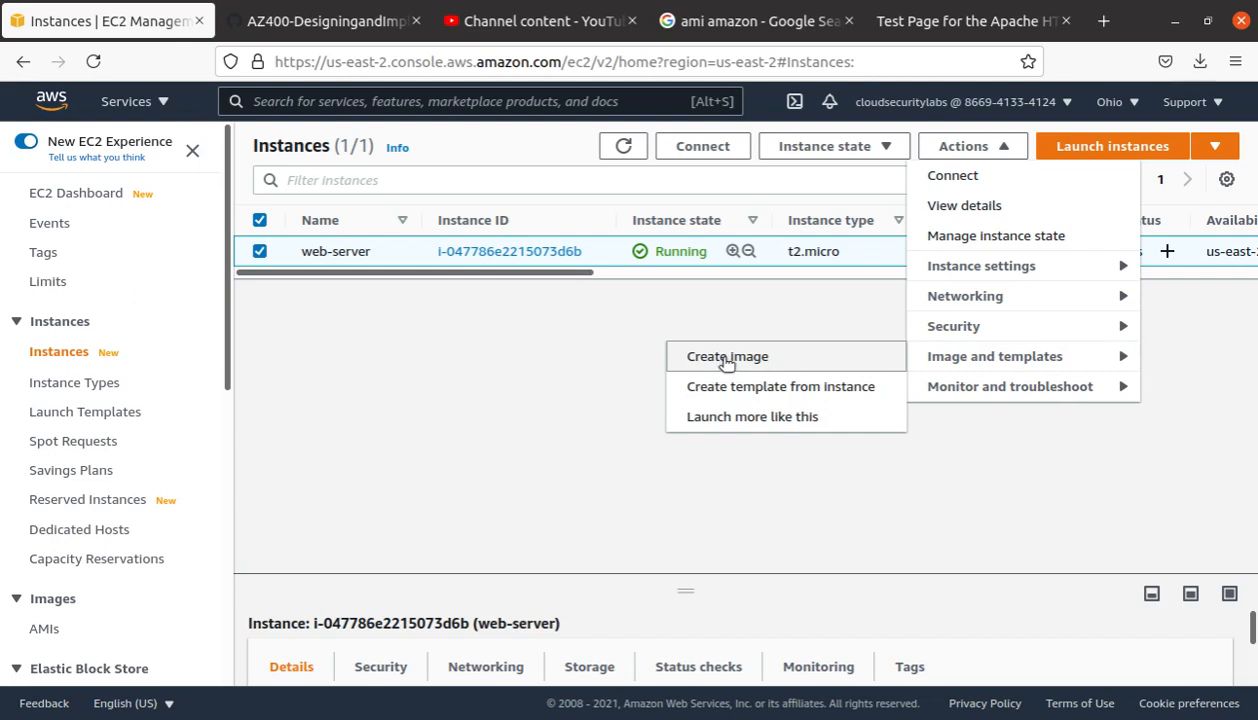
click(511, 279)
click(525, 256)
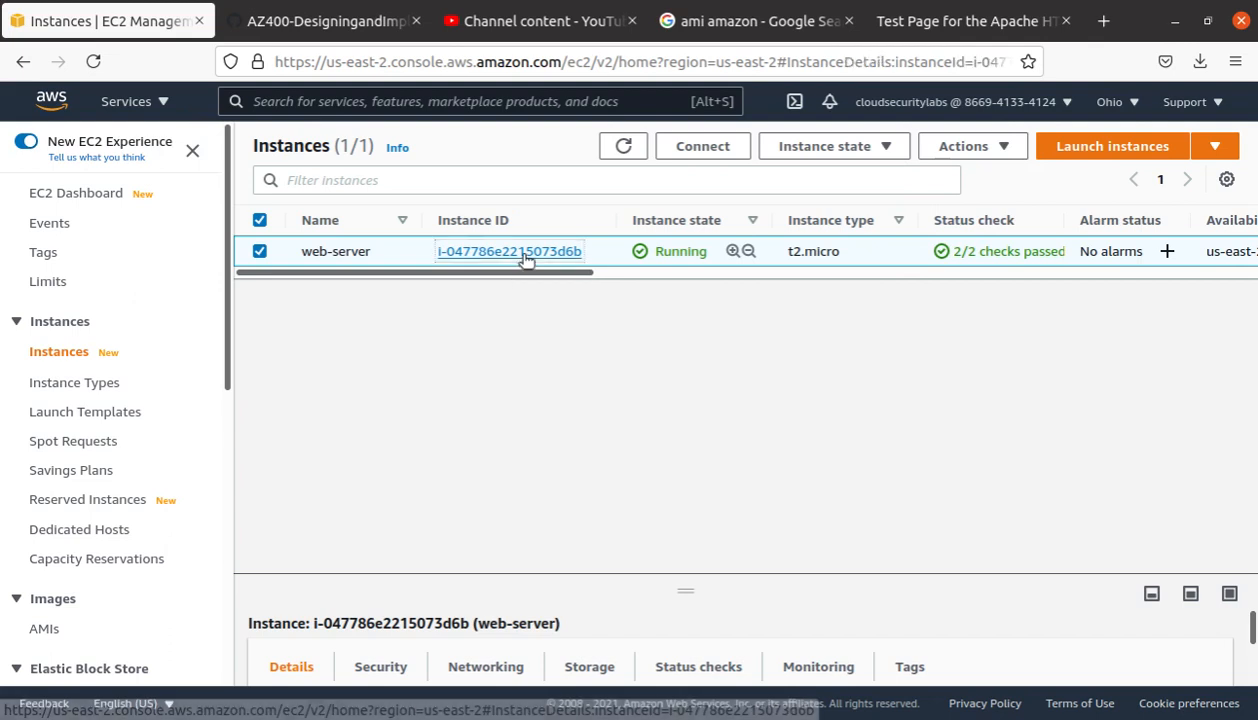
click(1156, 211)
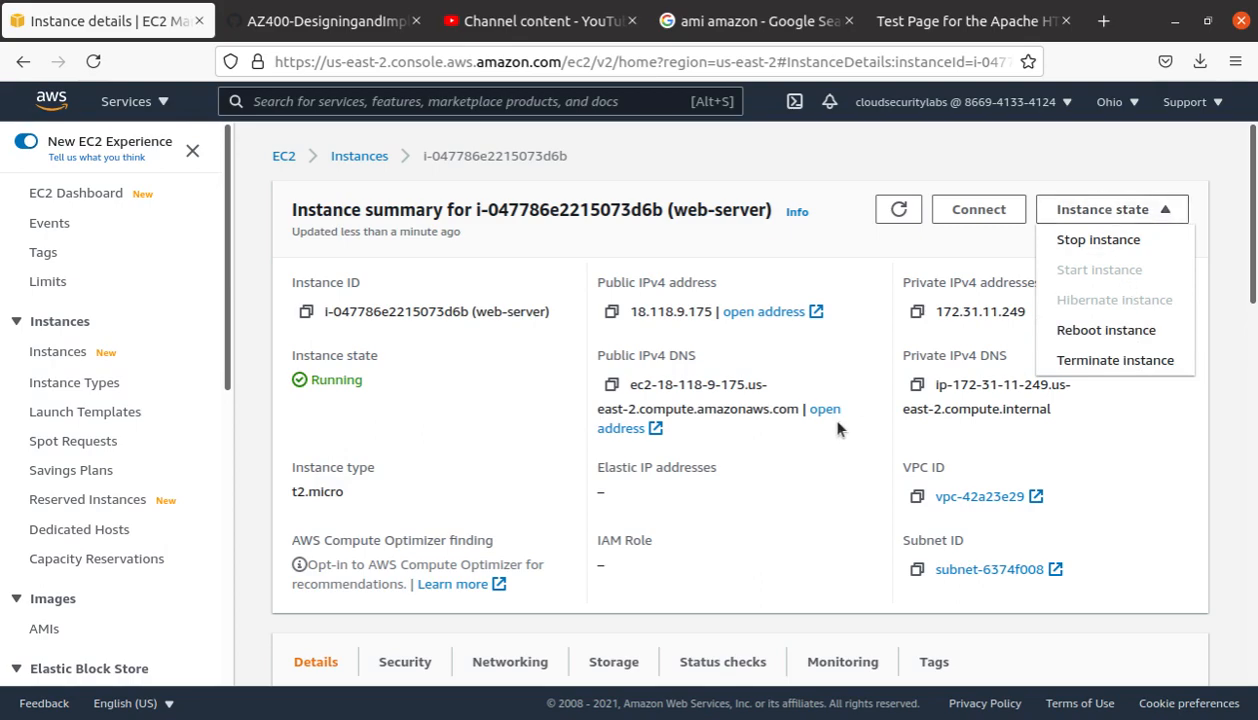
scroll(806, 412, down, 7)
scroll(825, 430, down, 2)
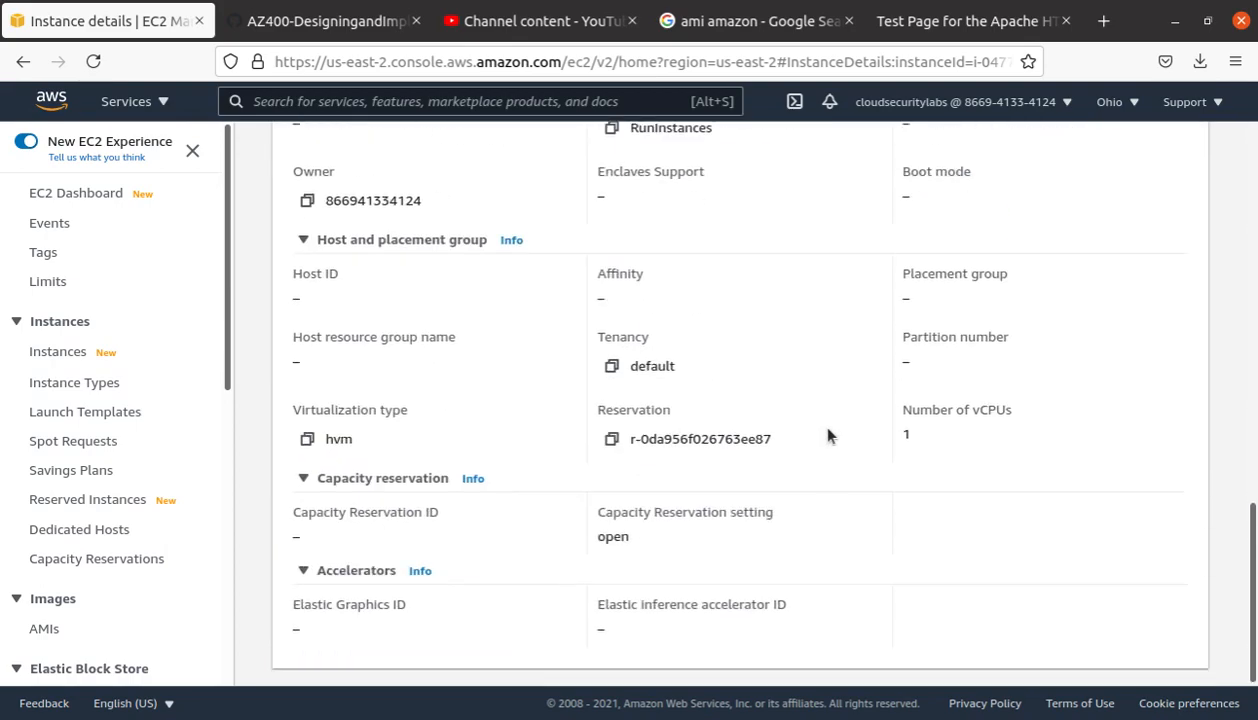
scroll(830, 430, up, 7)
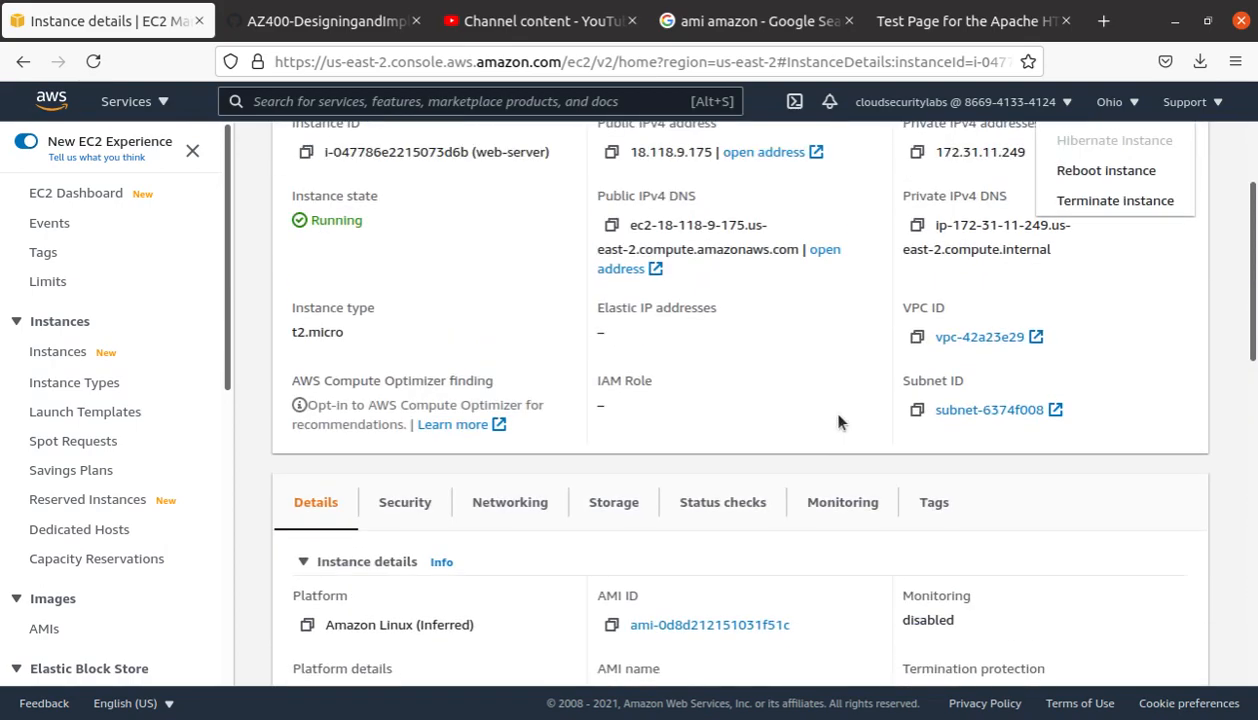
scroll(836, 425, up, 1)
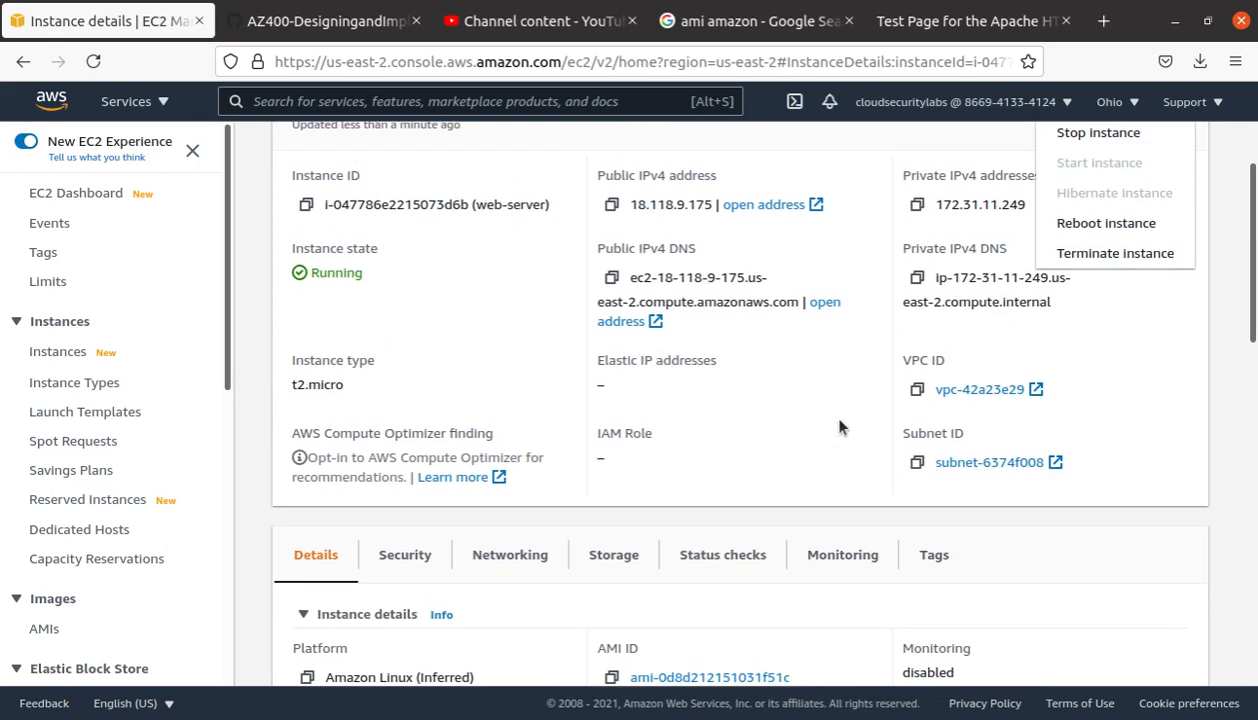
scroll(842, 427, up, 2)
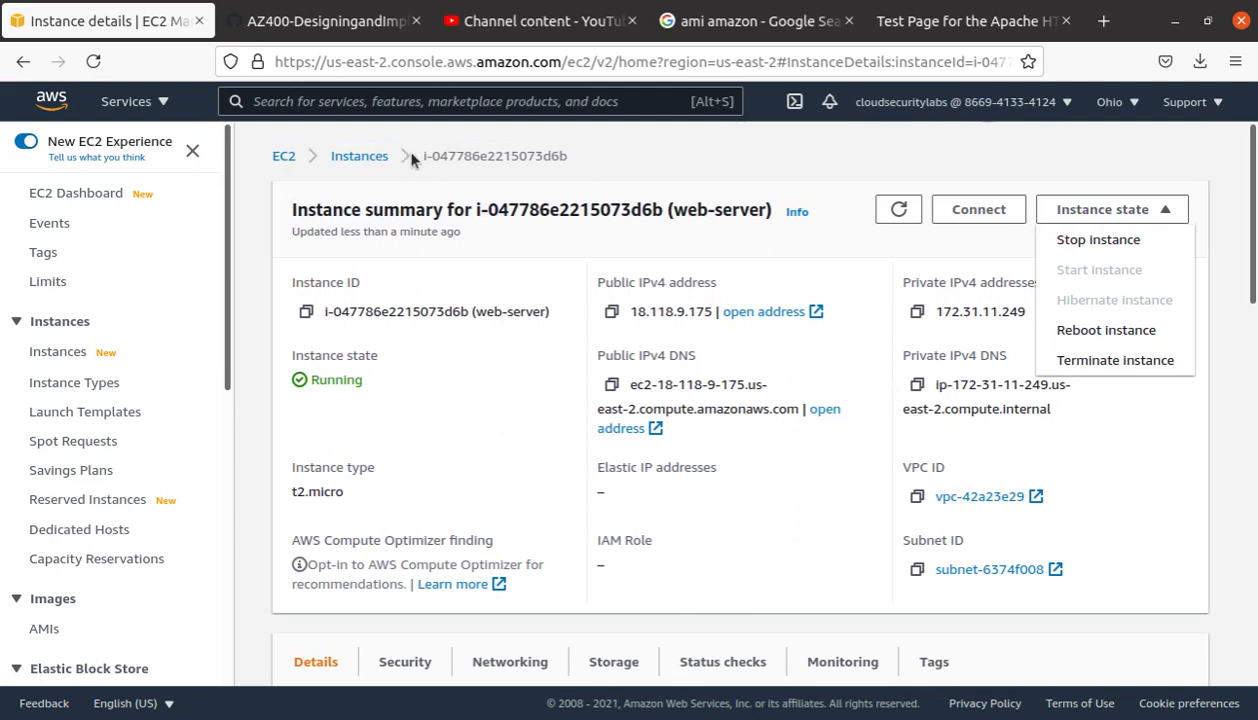
click(372, 155)
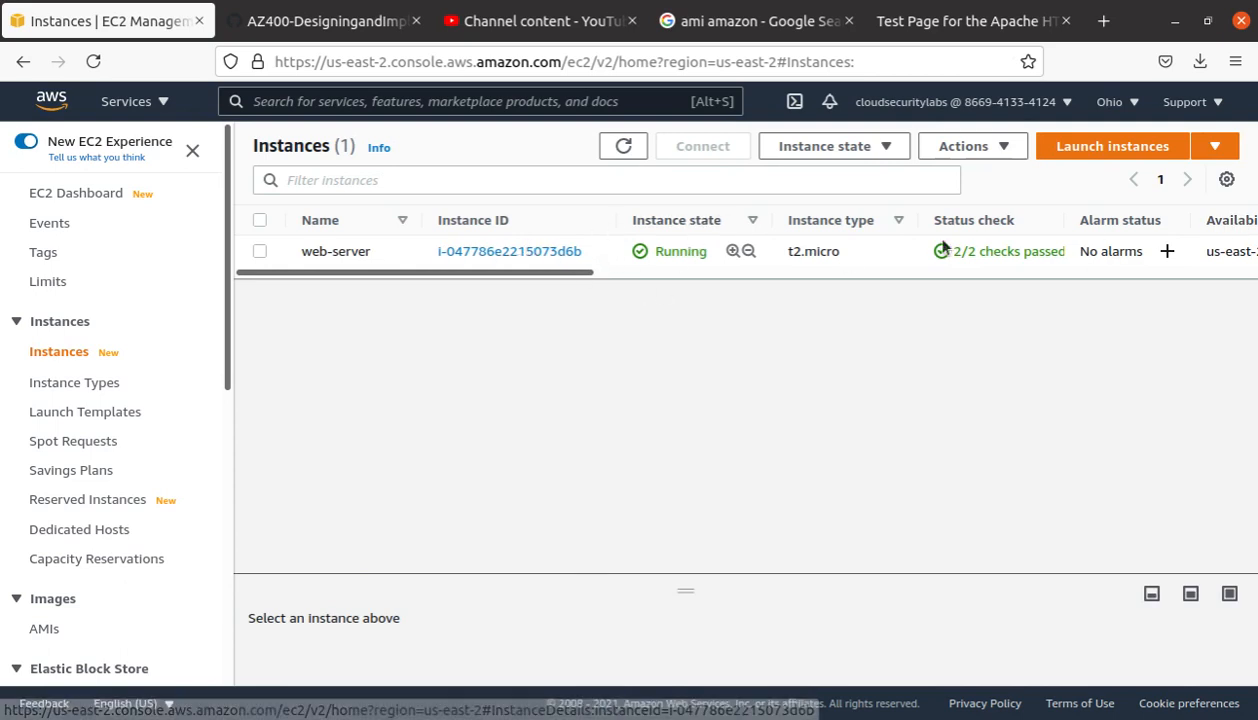
Step: Start creating an image from the selected web-server instance
click(260, 251)
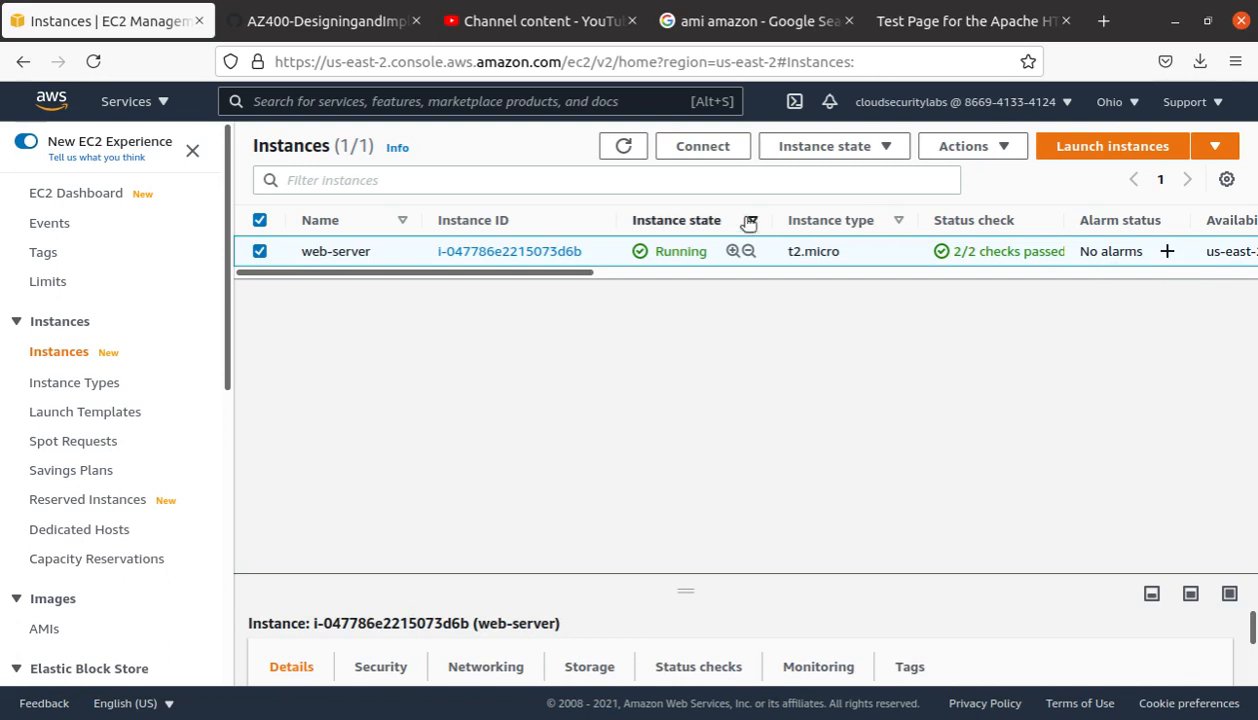
click(1008, 147)
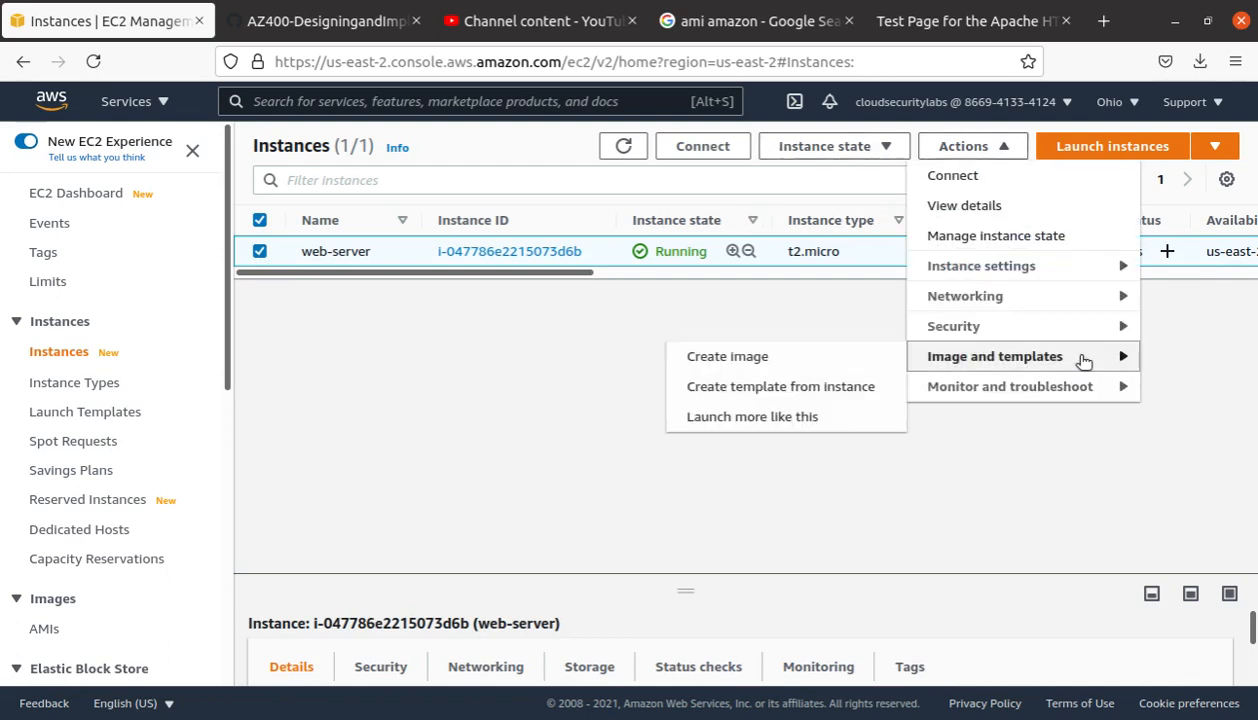
click(758, 358)
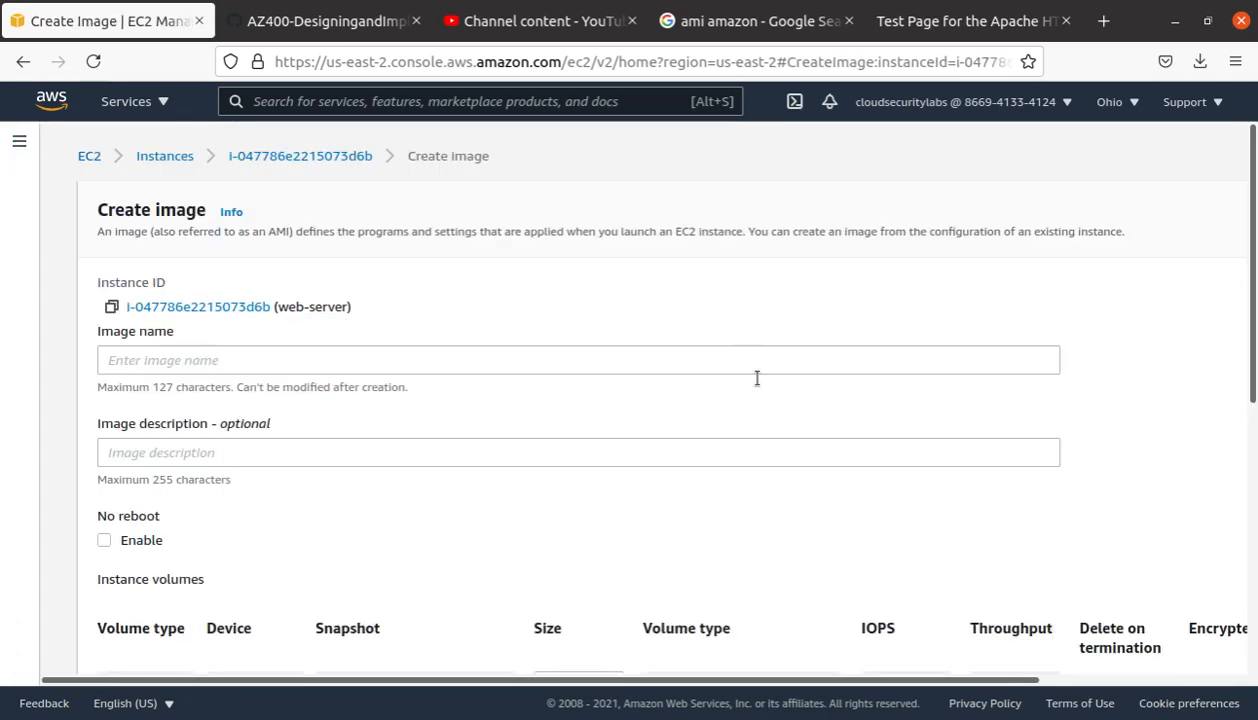
Step: Name the image 'web-server2', review the volume snapshot note, and create it
click(180, 360)
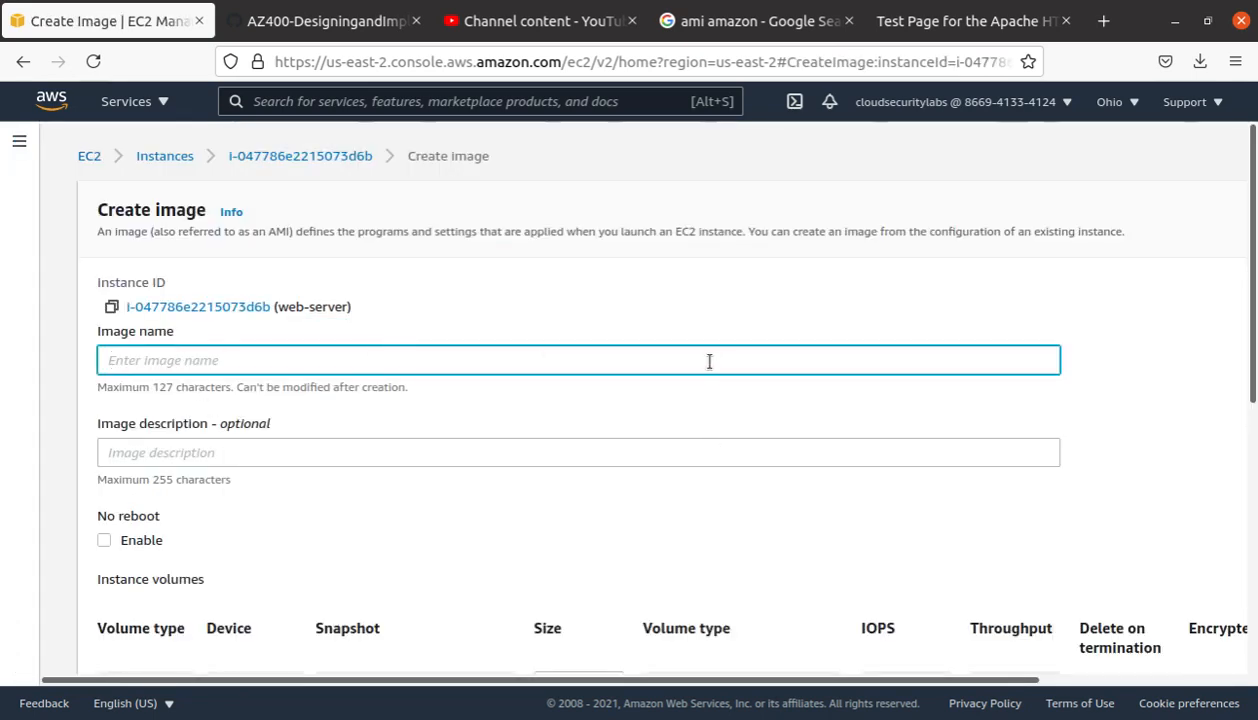
text(web-server)
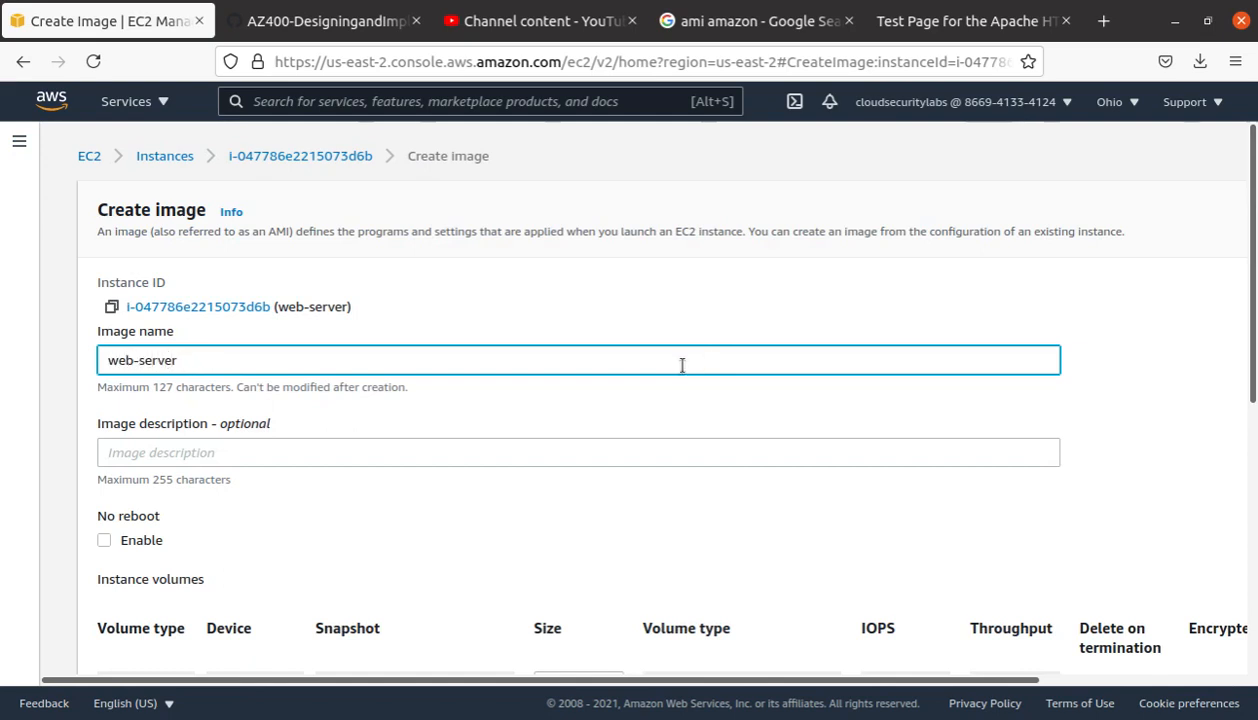
text(2)
scroll(505, 450, down, 5)
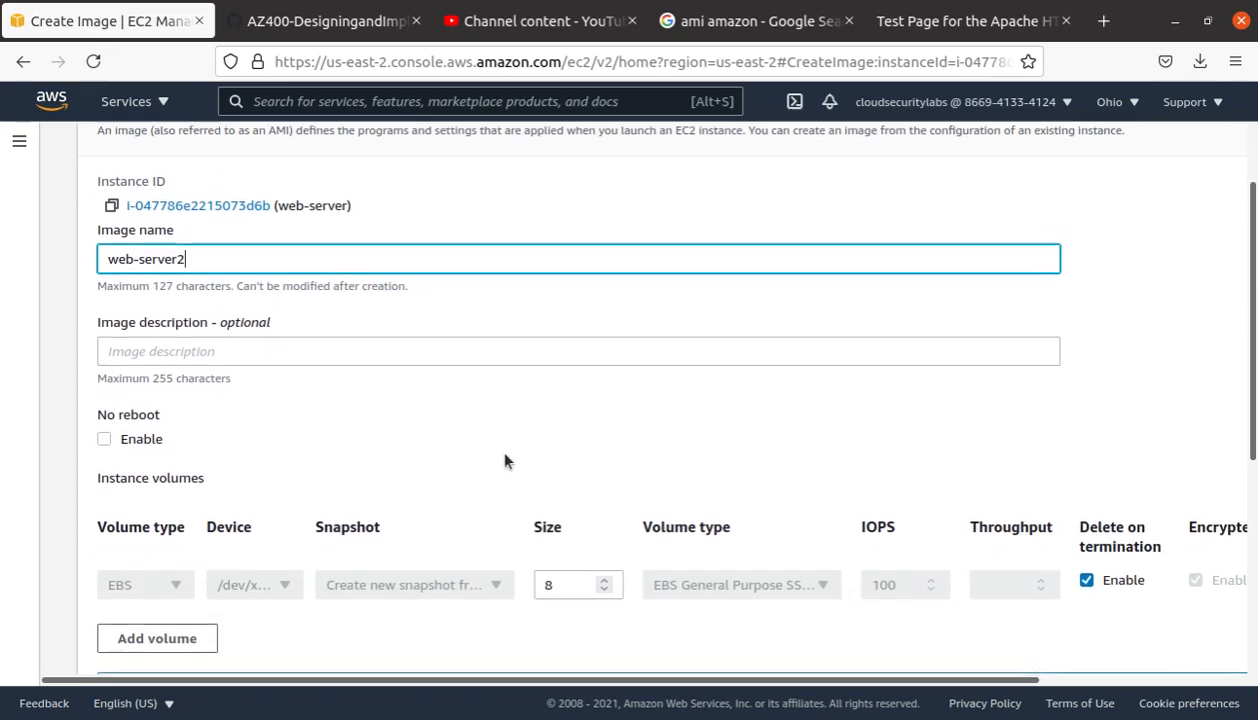
scroll(502, 460, down, 2)
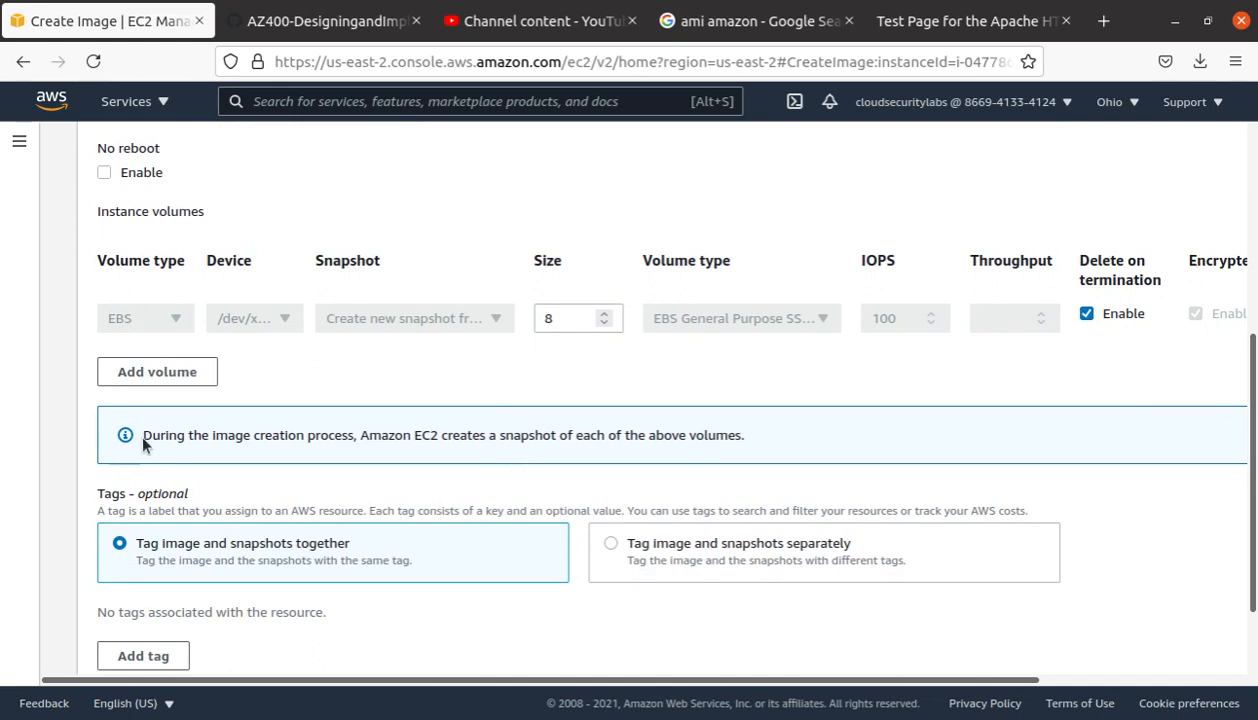
drag(142, 441, 830, 445)
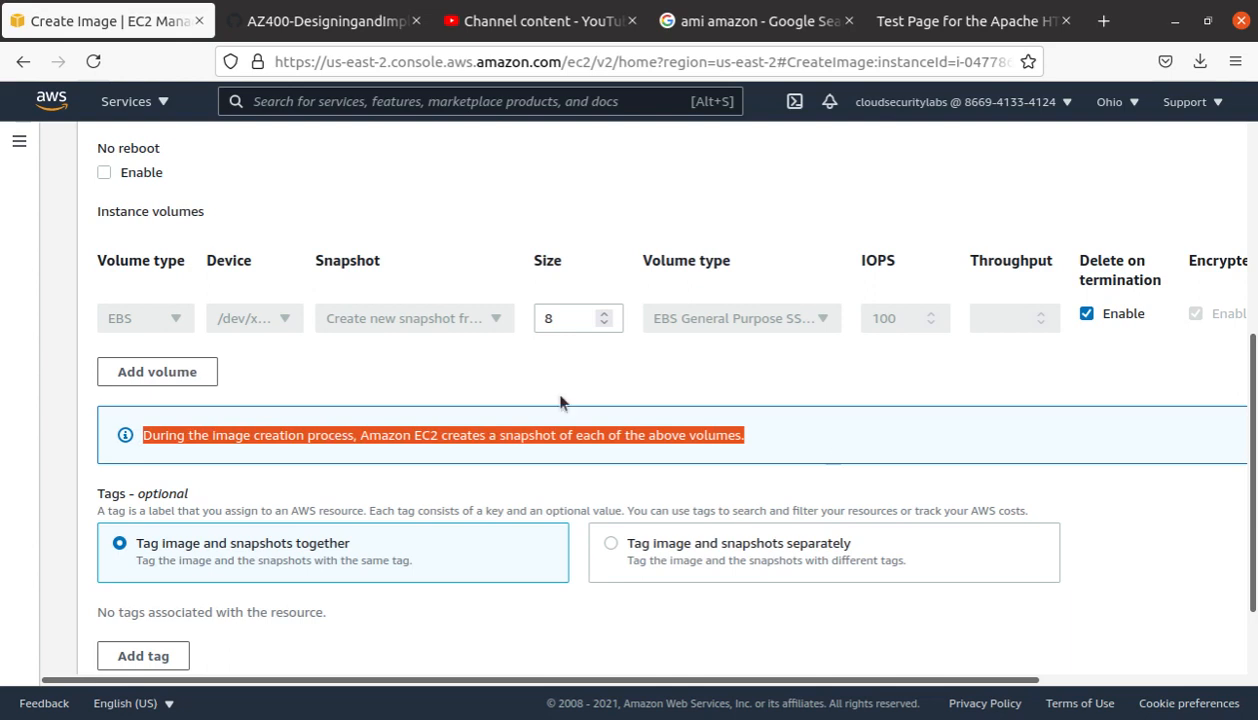
scroll(676, 400, down, 2)
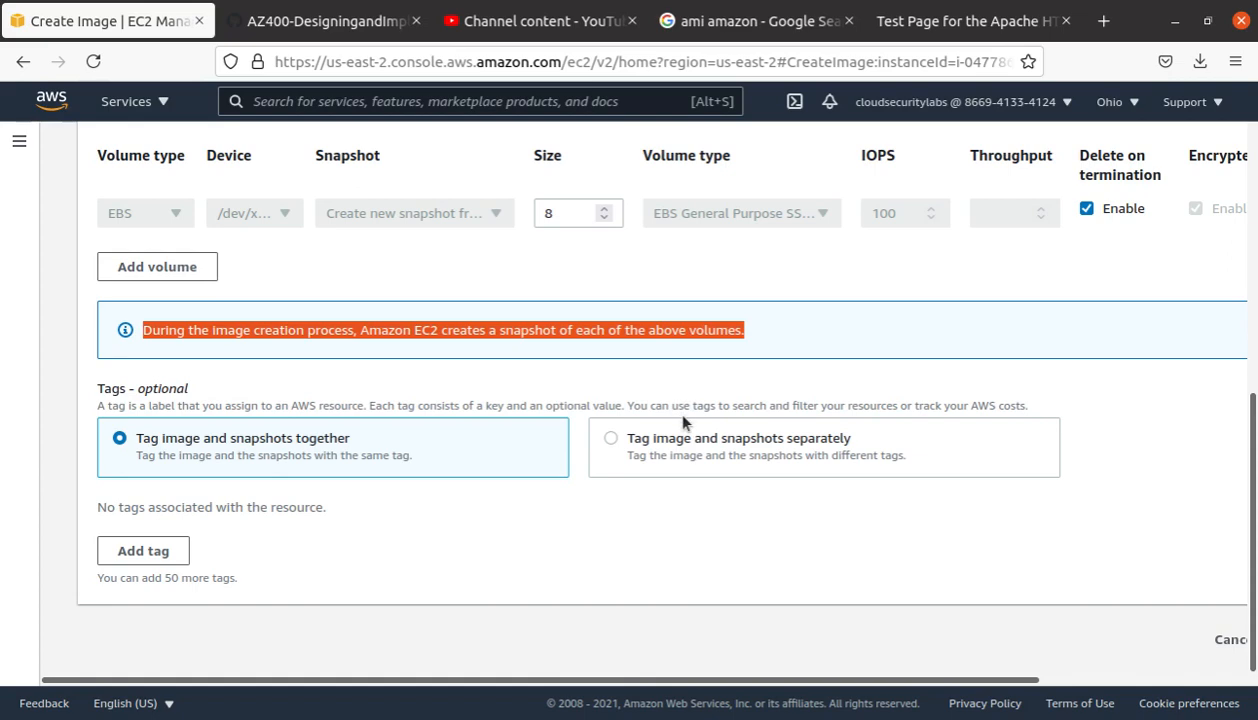
scroll(684, 421, up, 3)
scroll(690, 430, down, 3)
drag(589, 682, 887, 682)
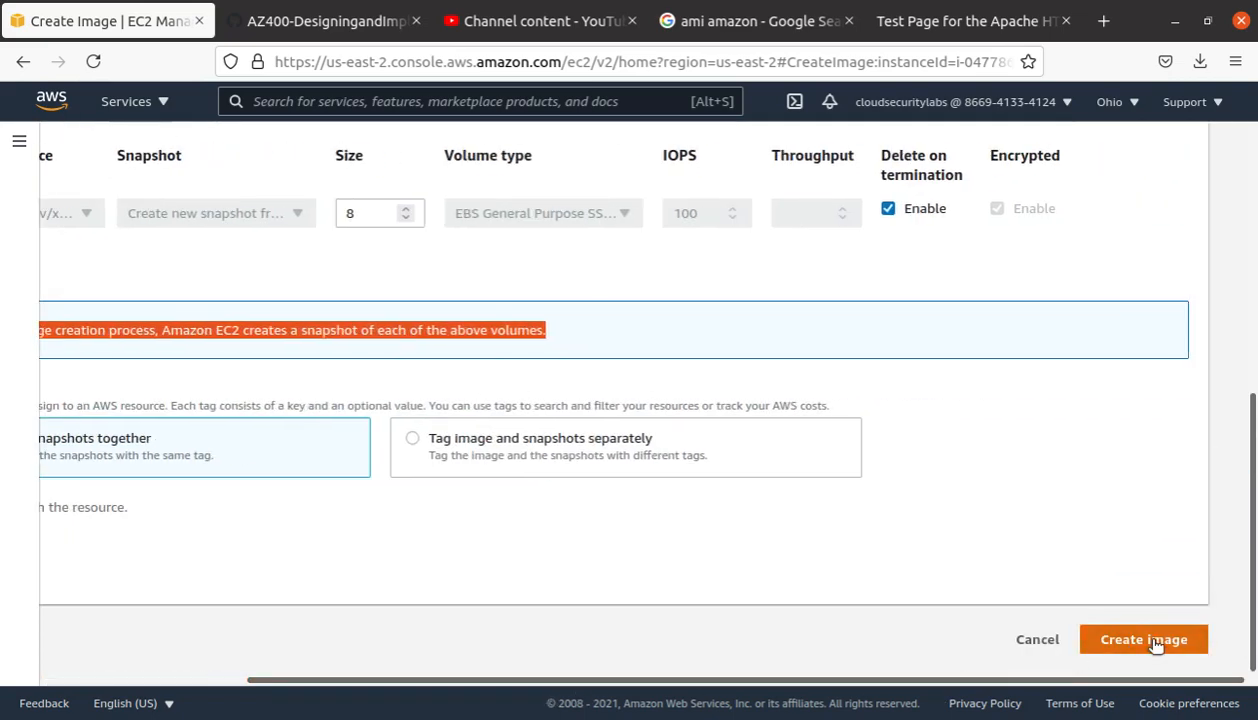
click(1150, 640)
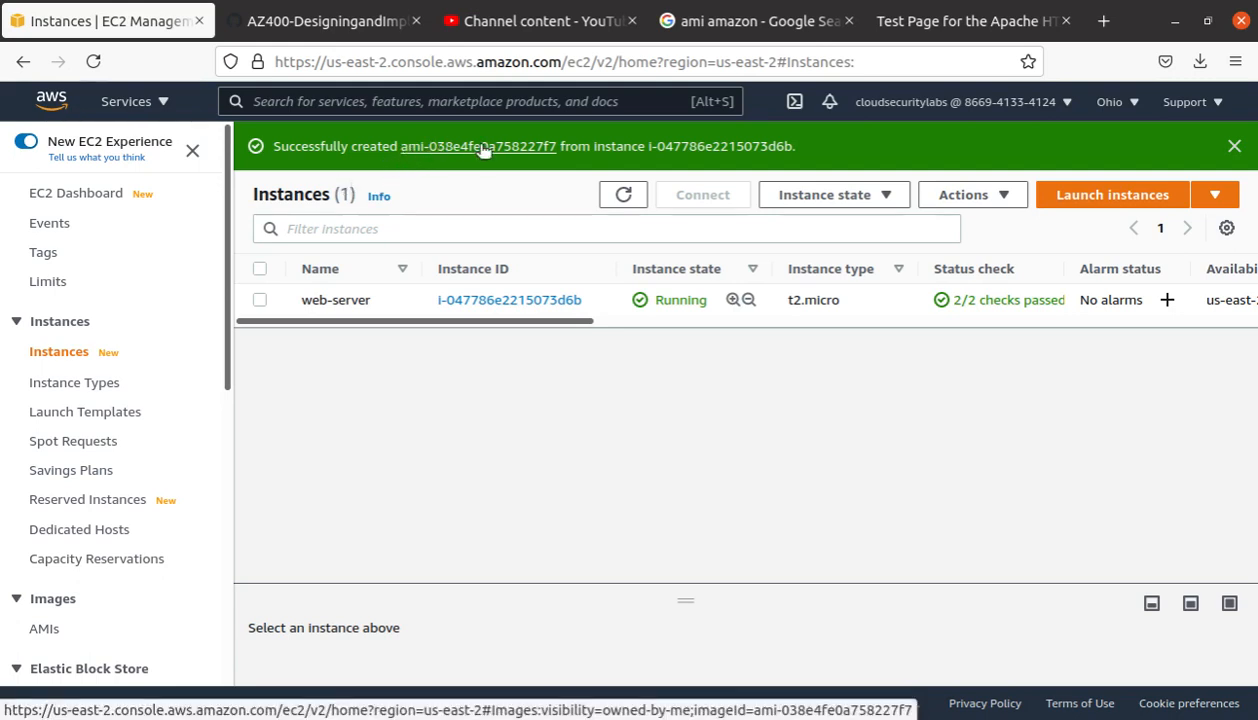
Step: Go to the EC2 Dashboard after the image creation succeeds
click(52, 355)
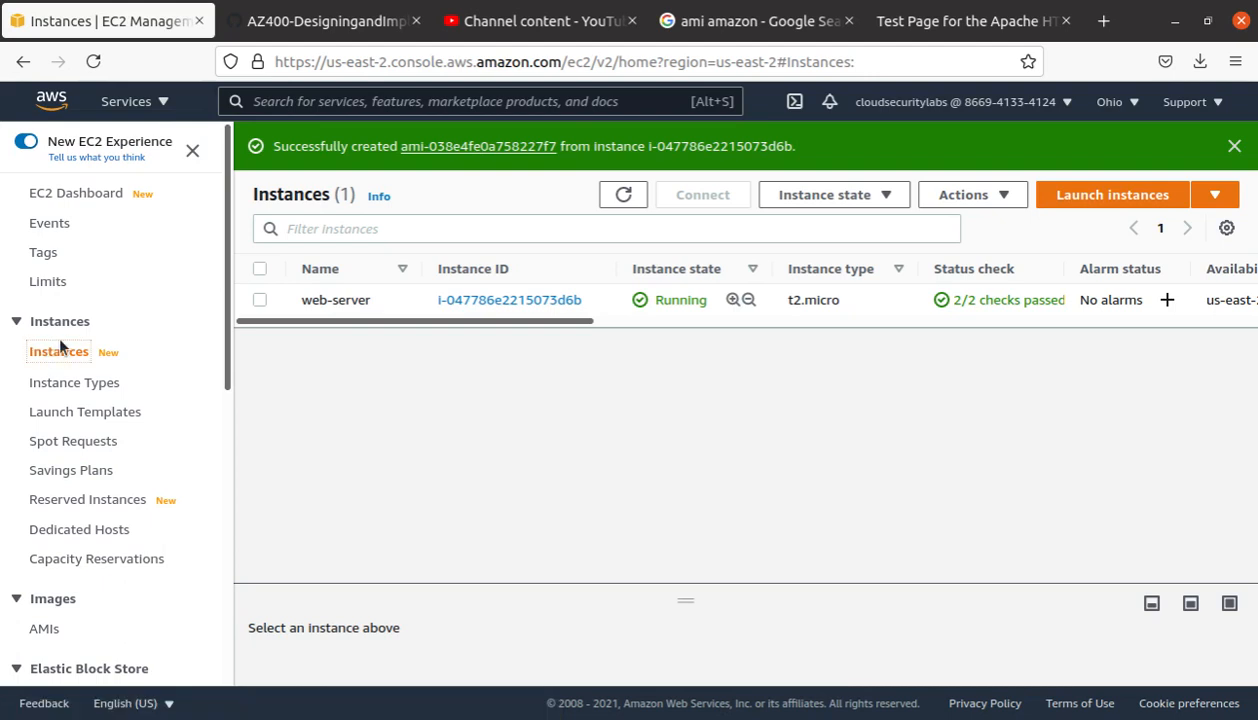
click(88, 201)
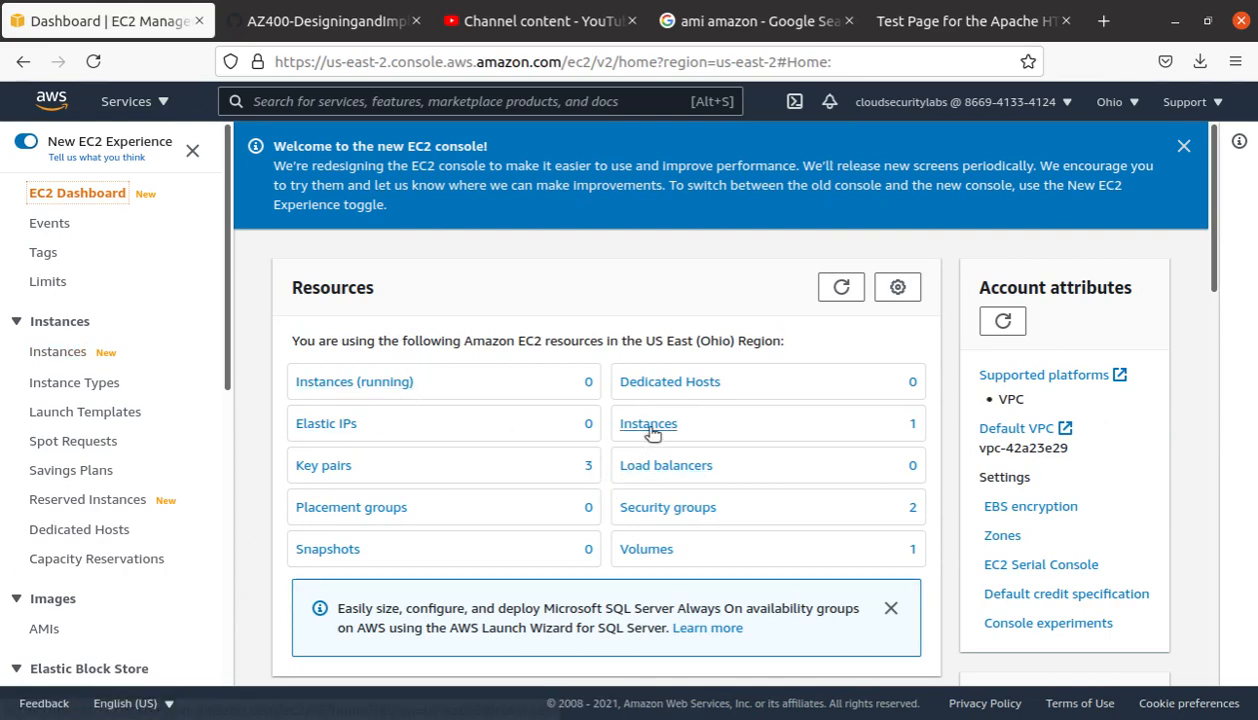
scroll(870, 425, down, 5)
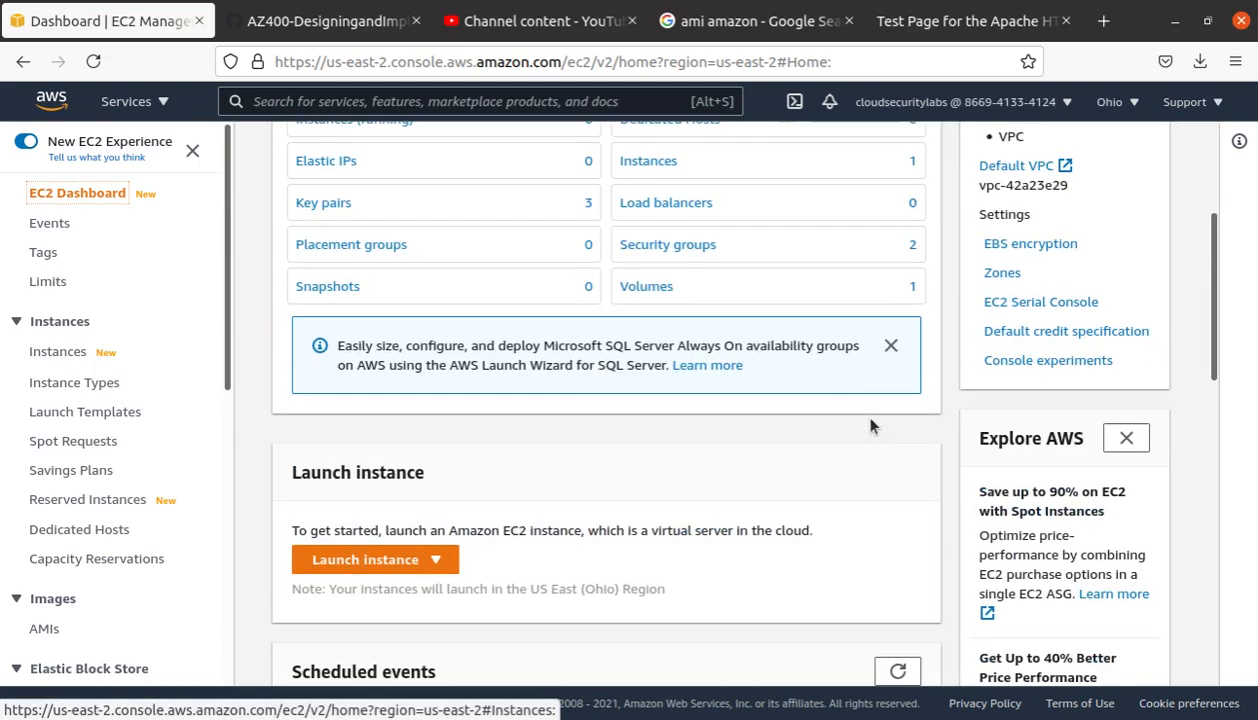
click(365, 560)
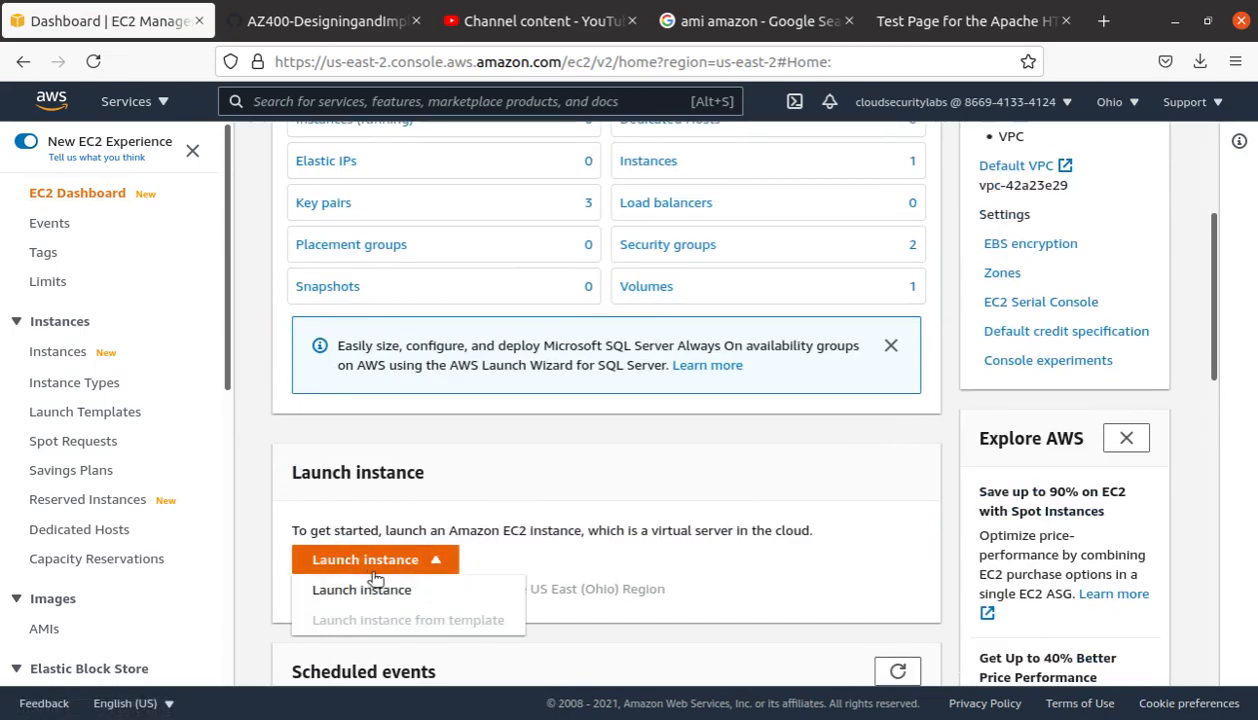
click(376, 585)
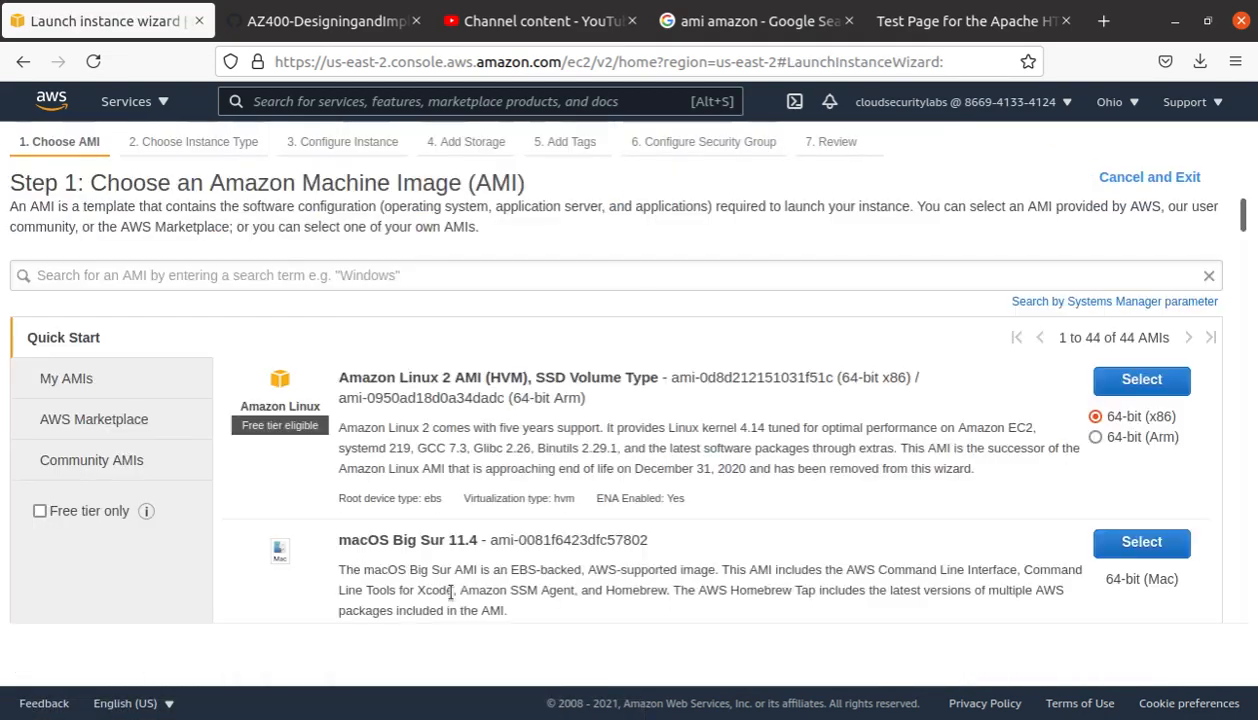
click(60, 383)
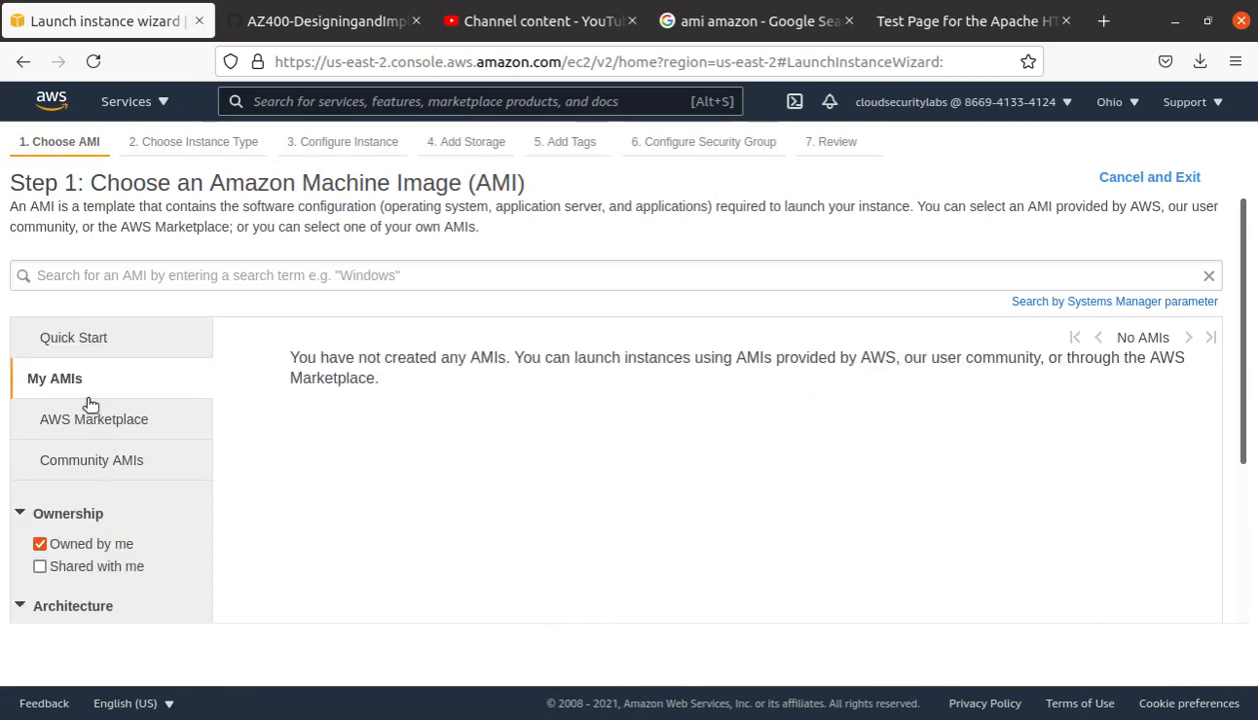
click(102, 568)
click(92, 546)
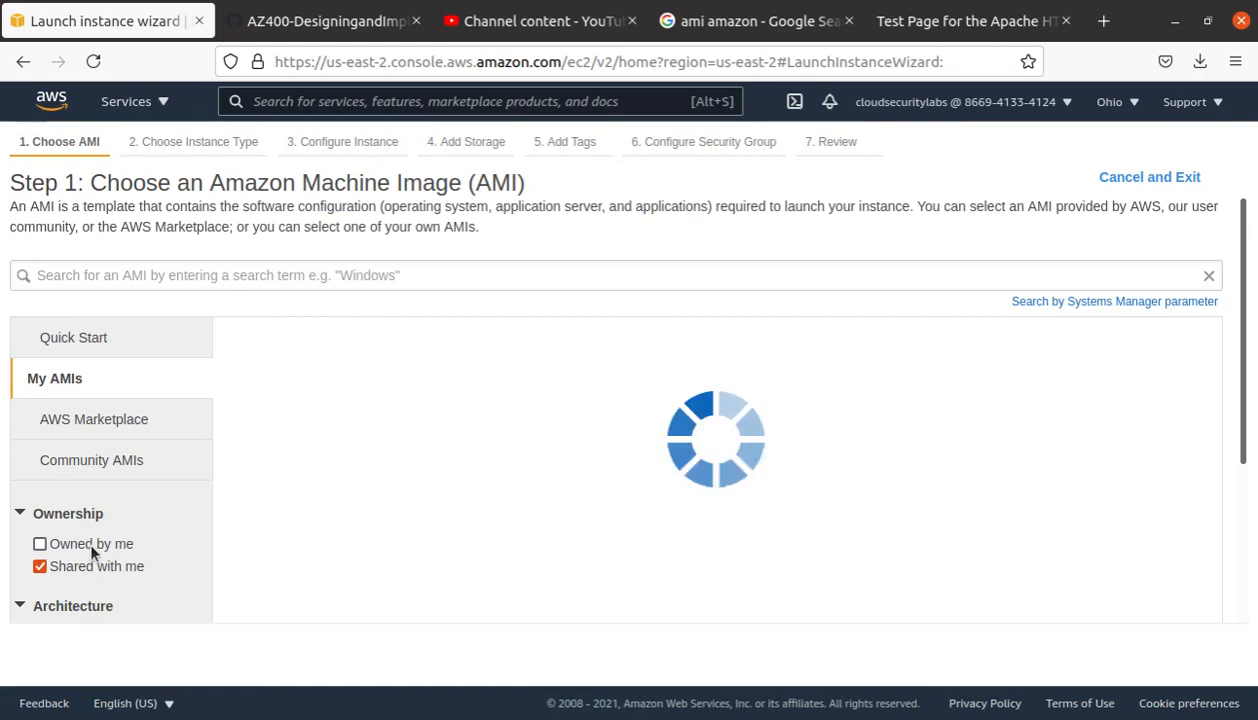
click(63, 419)
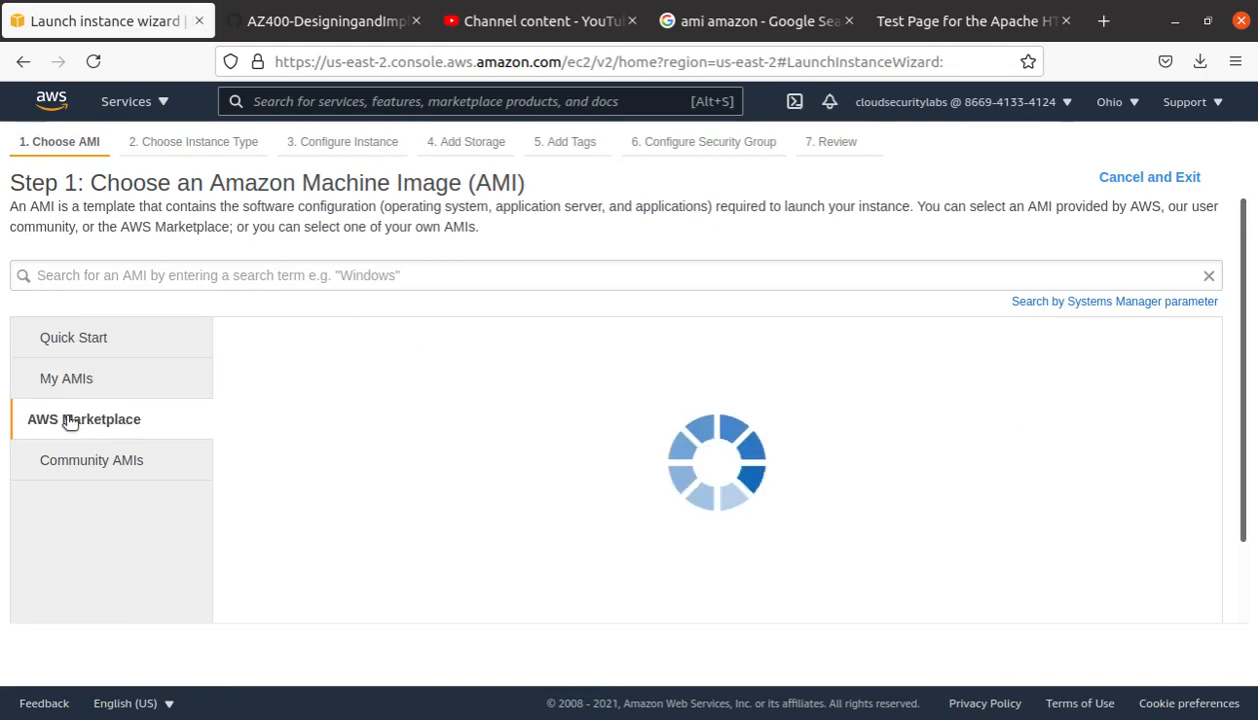
click(78, 339)
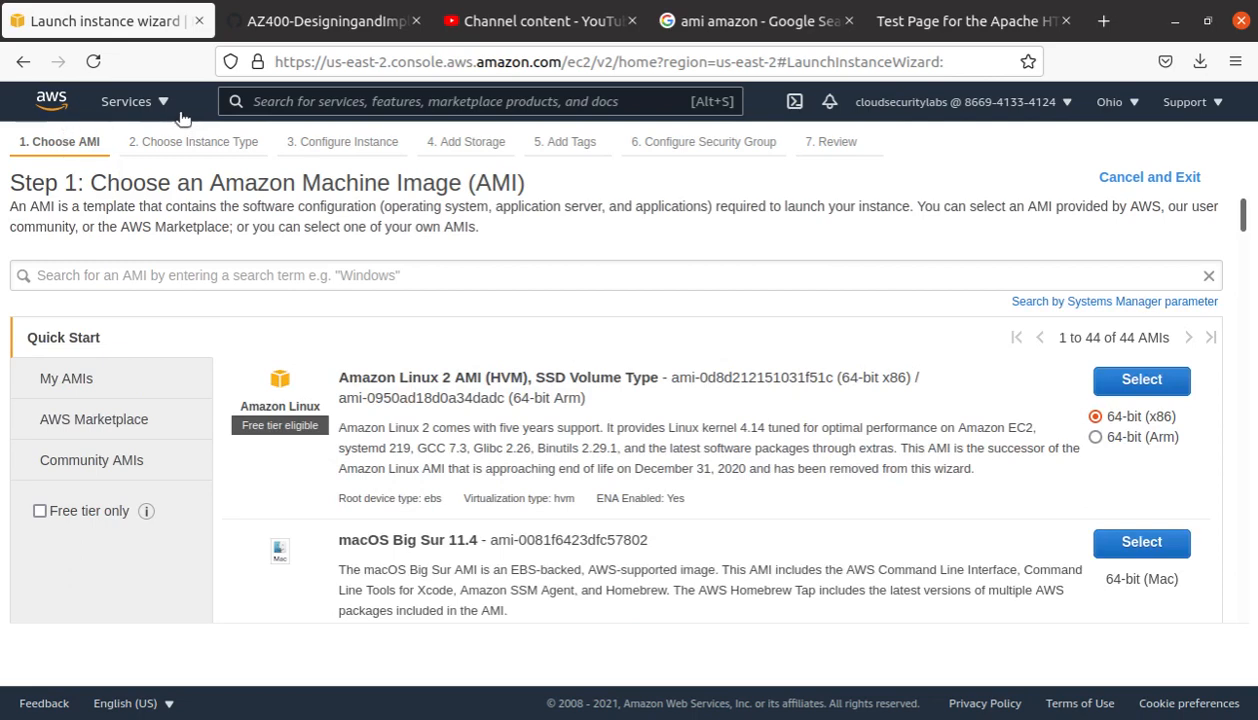
click(134, 102)
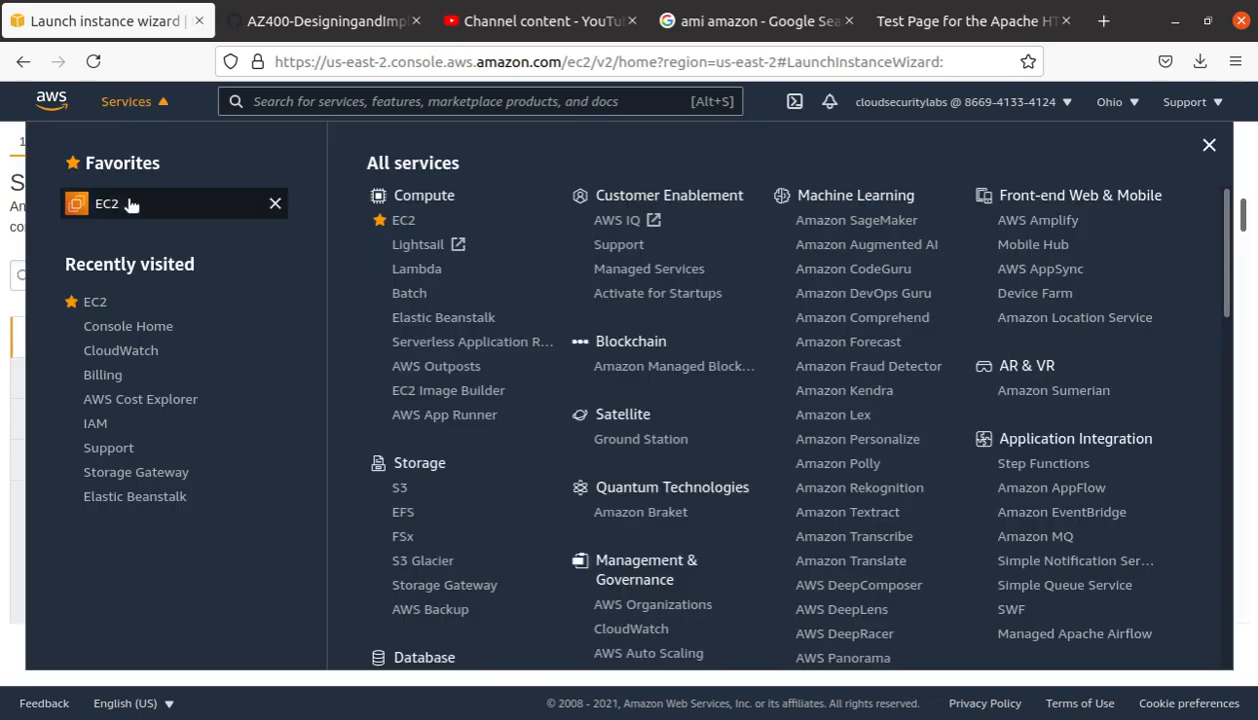
click(130, 204)
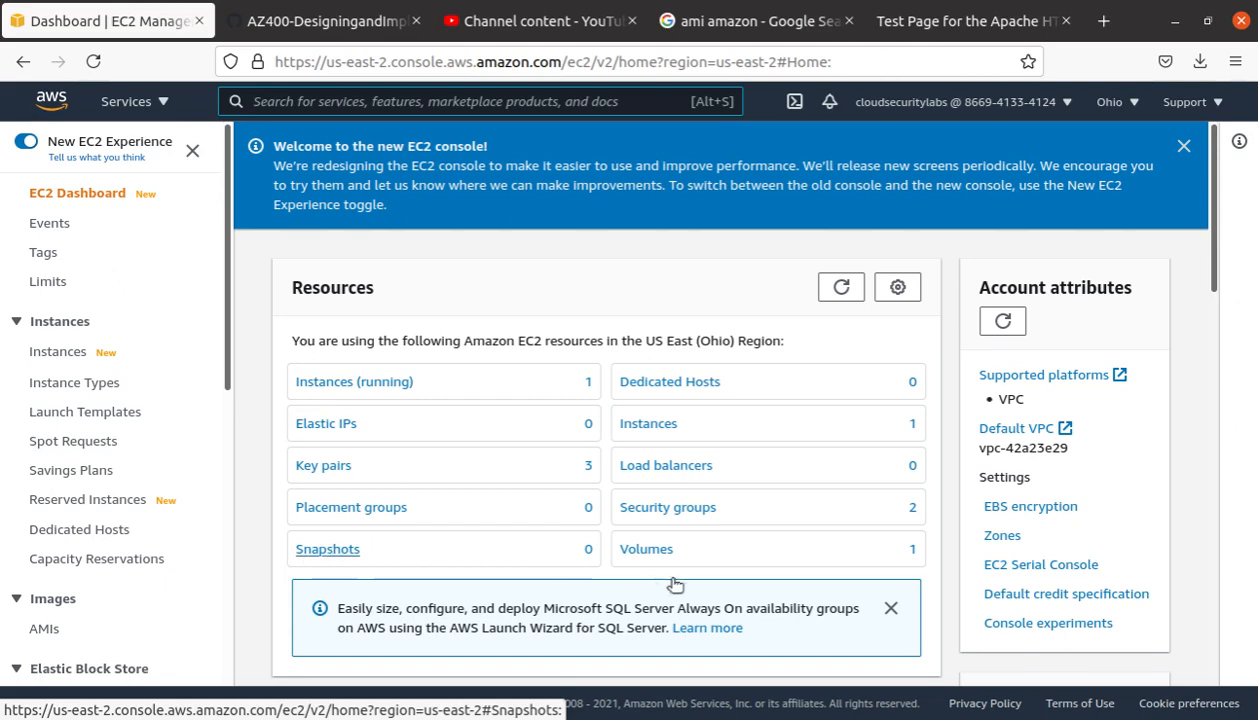
Step: Open the AMIs list and check that private image web-server2 shows status pending
click(658, 421)
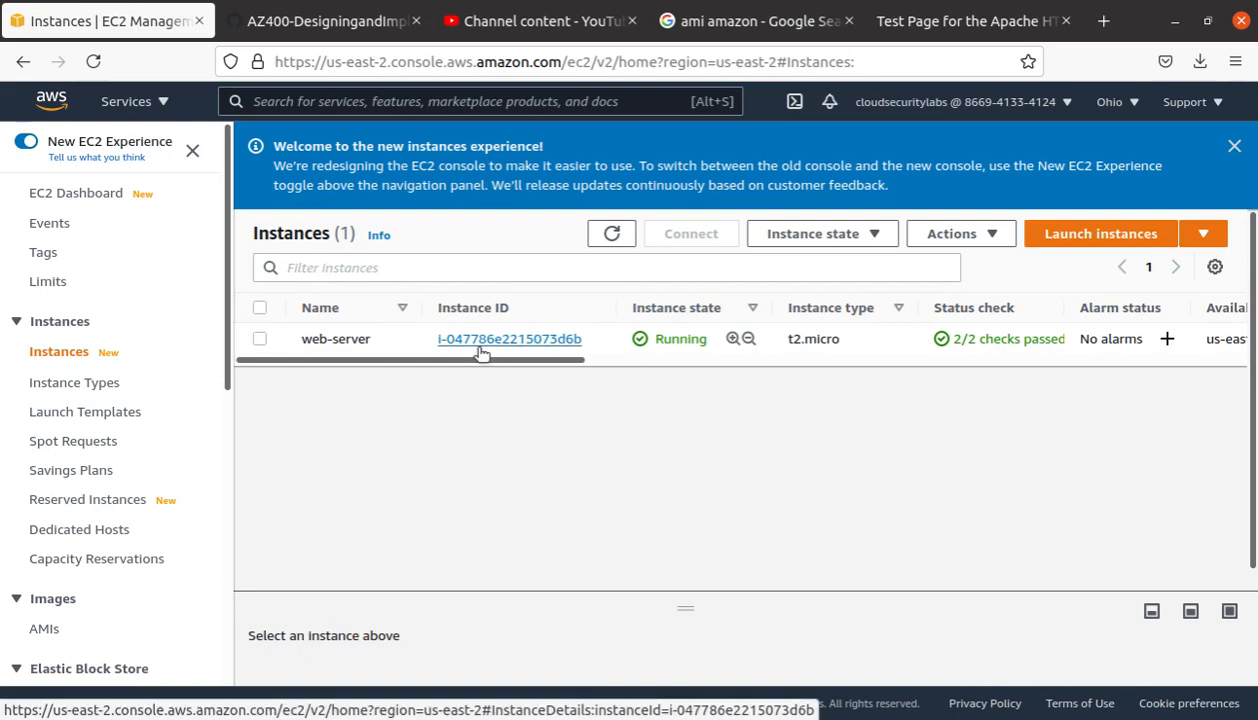
click(0, 293)
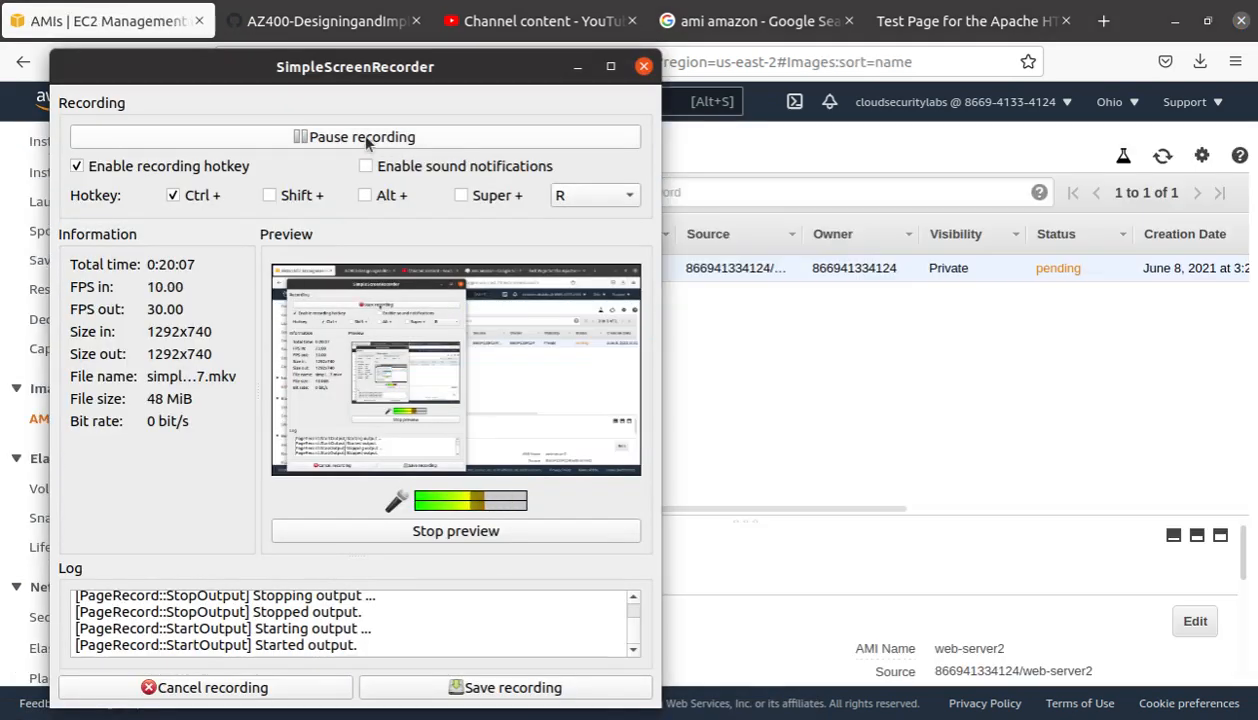
click(578, 67)
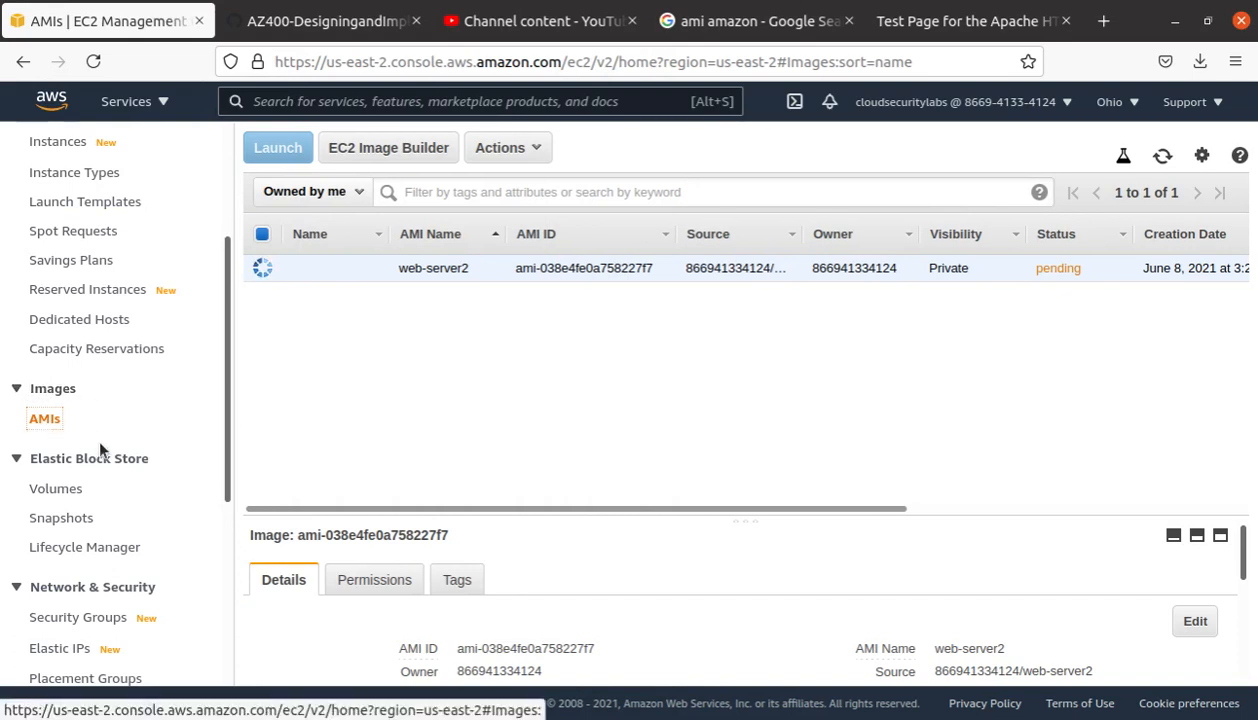
scroll(140, 450, up, 3)
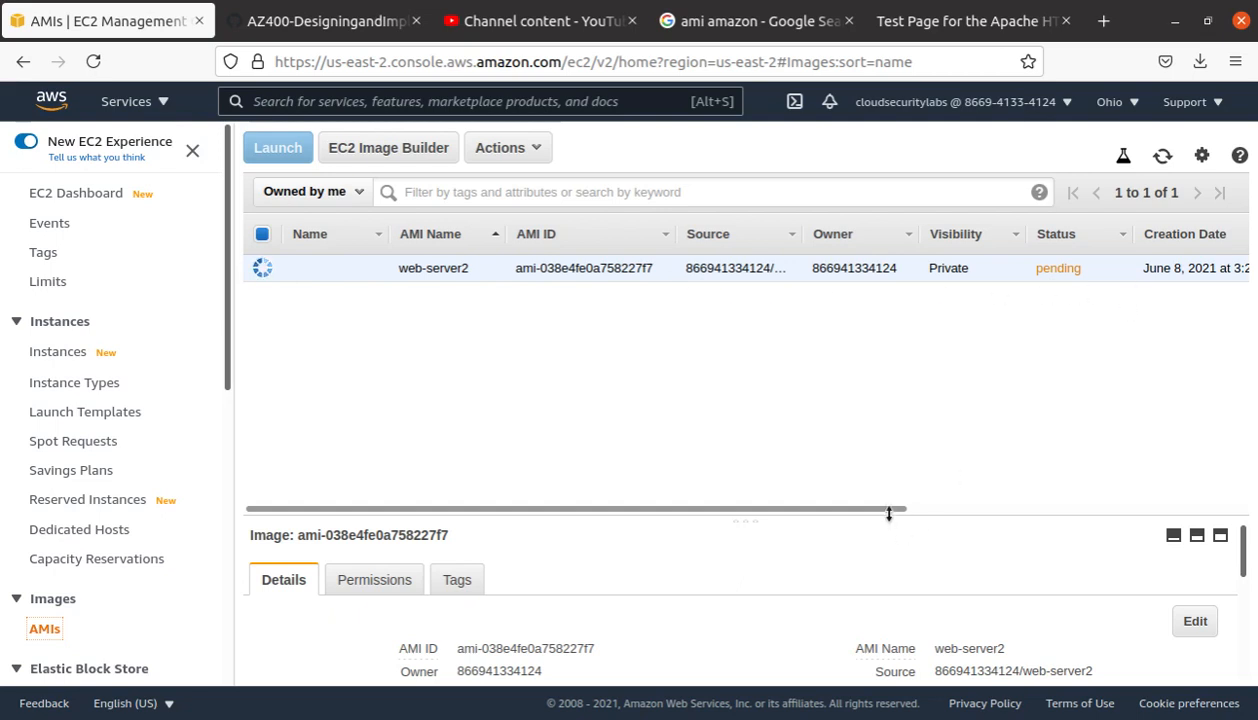
drag(893, 509, 1240, 514)
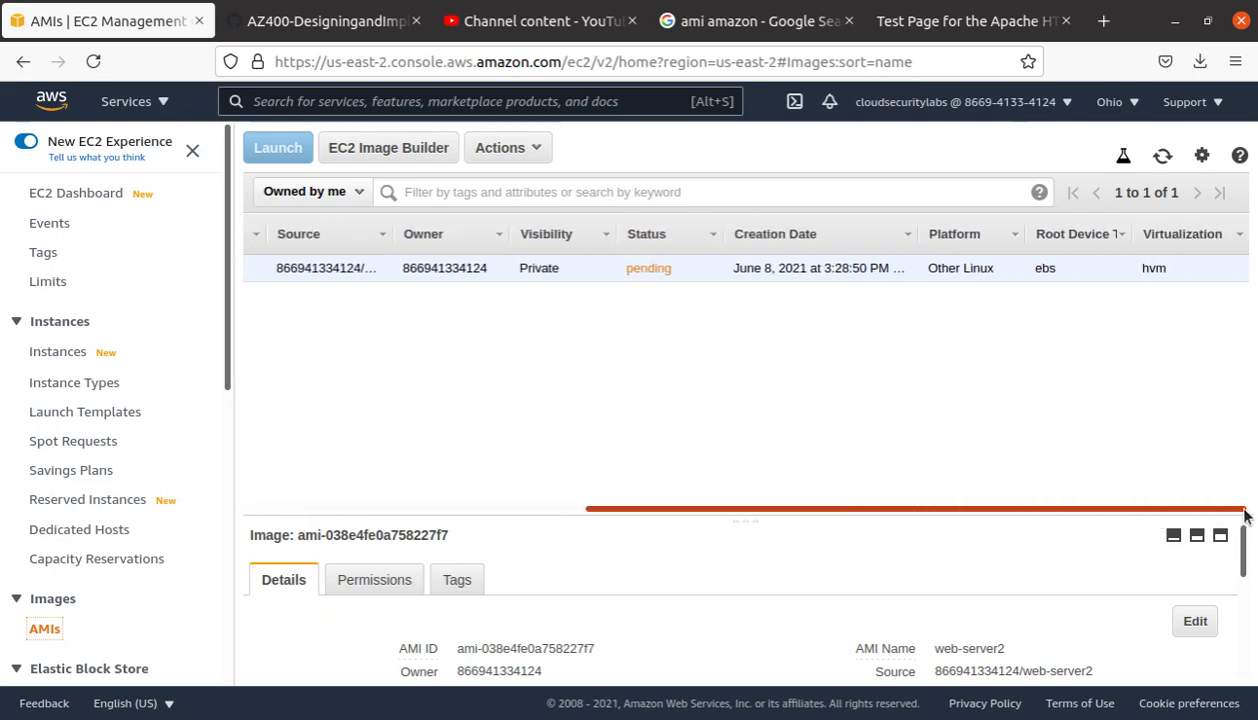
drag(1246, 514, 809, 501)
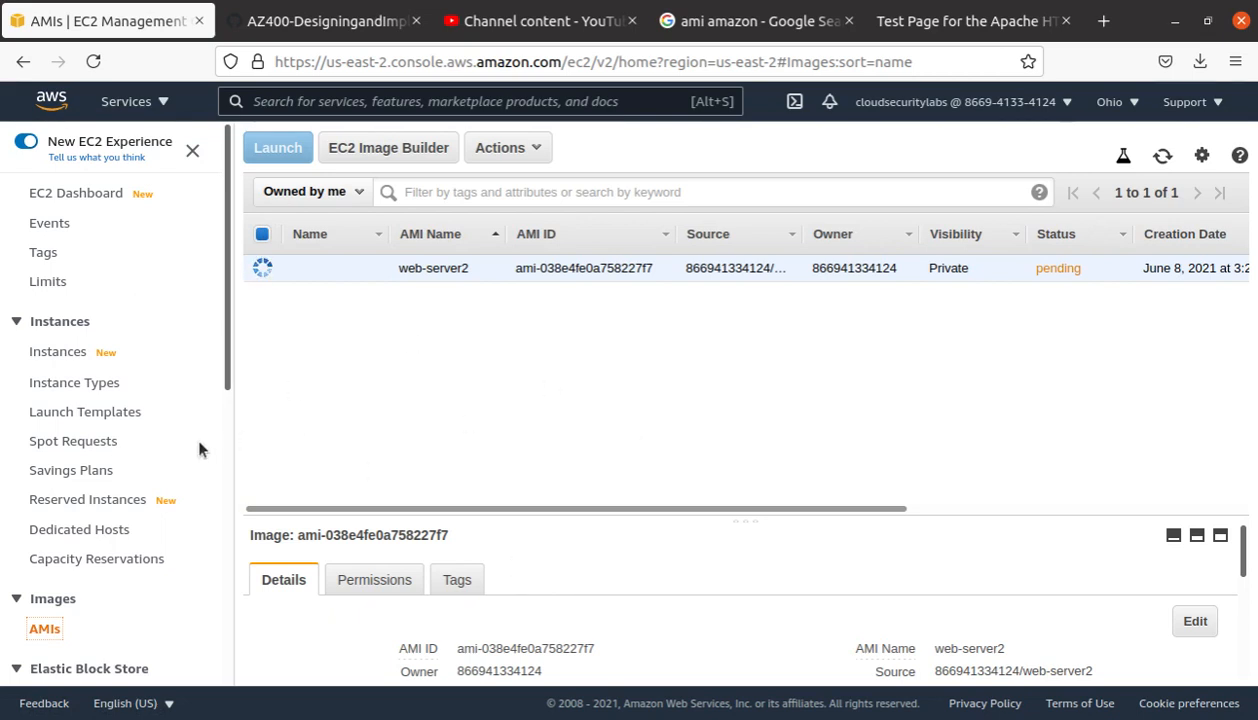
scroll(15, 428, down, 1)
scroll(120, 470, down, 5)
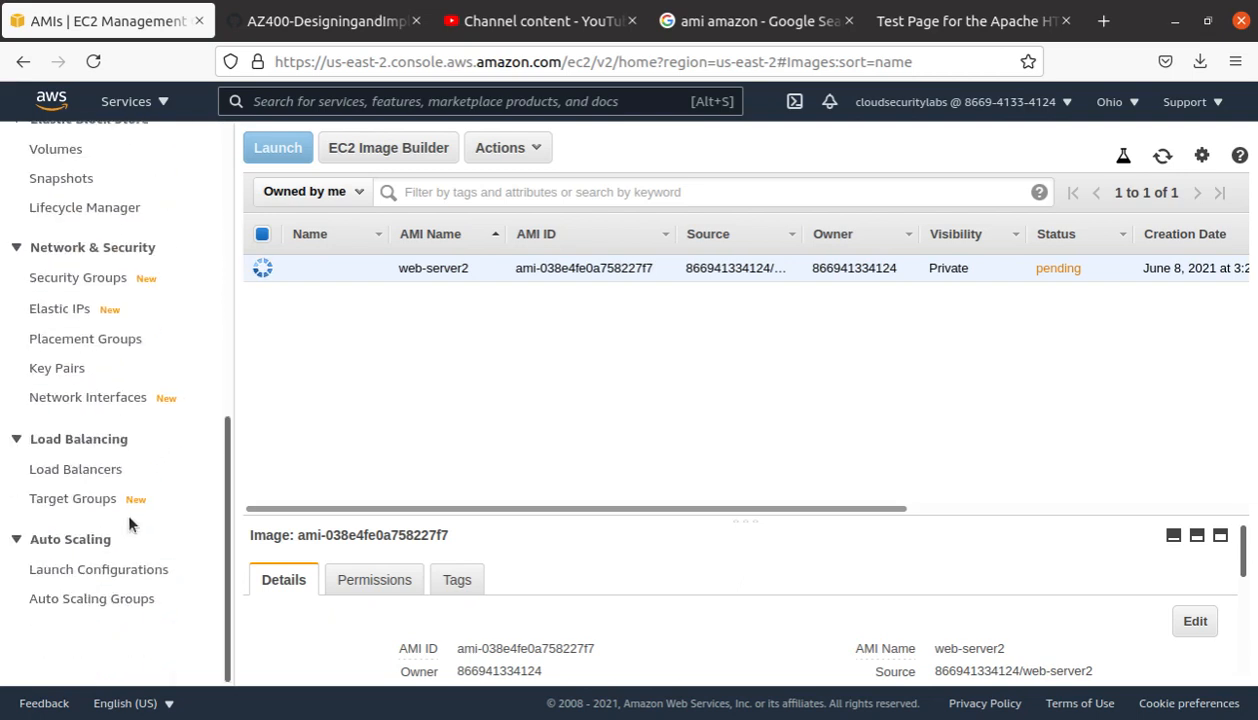
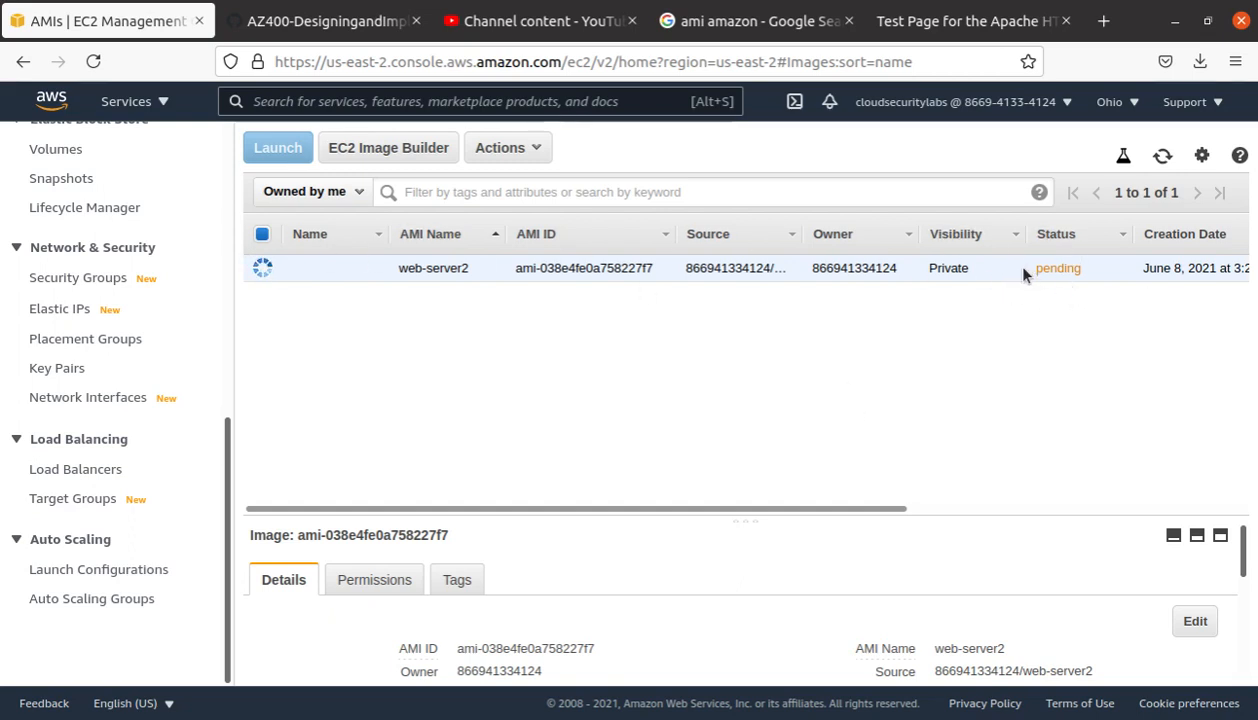
Step: Go from the console home to EC2 AMIs and confirm web-server2 now shows available
click(2, 293)
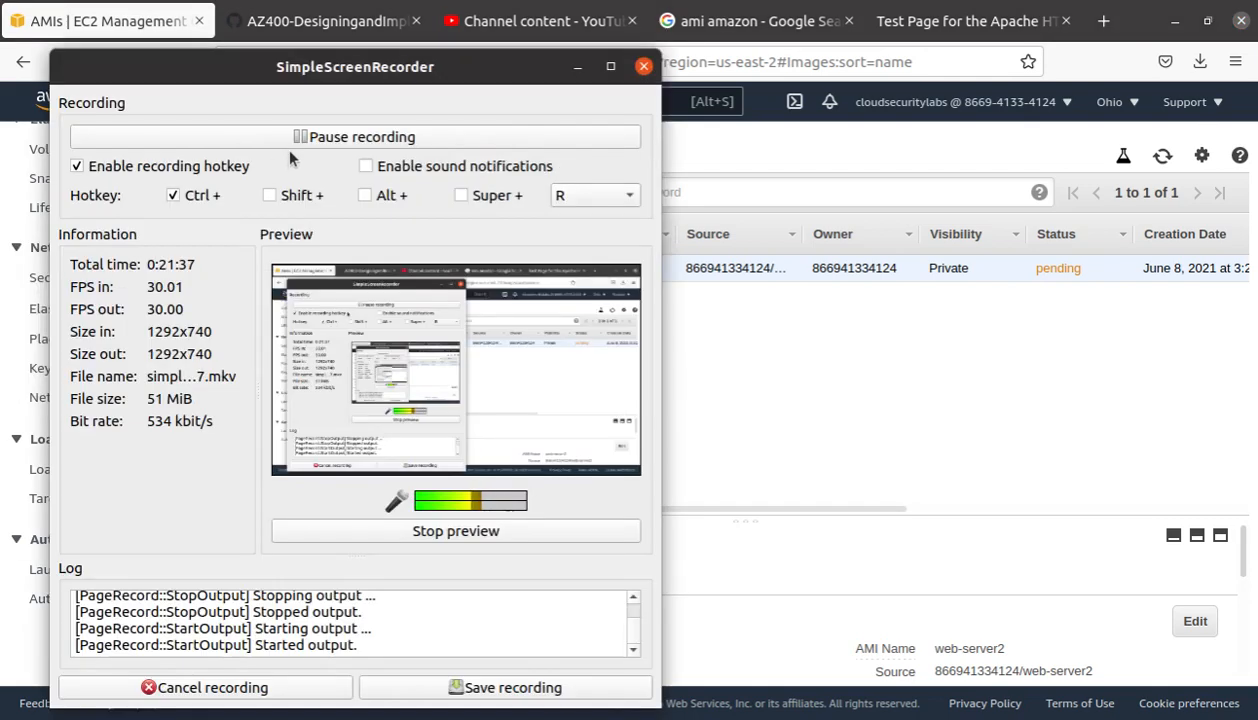
click(320, 137)
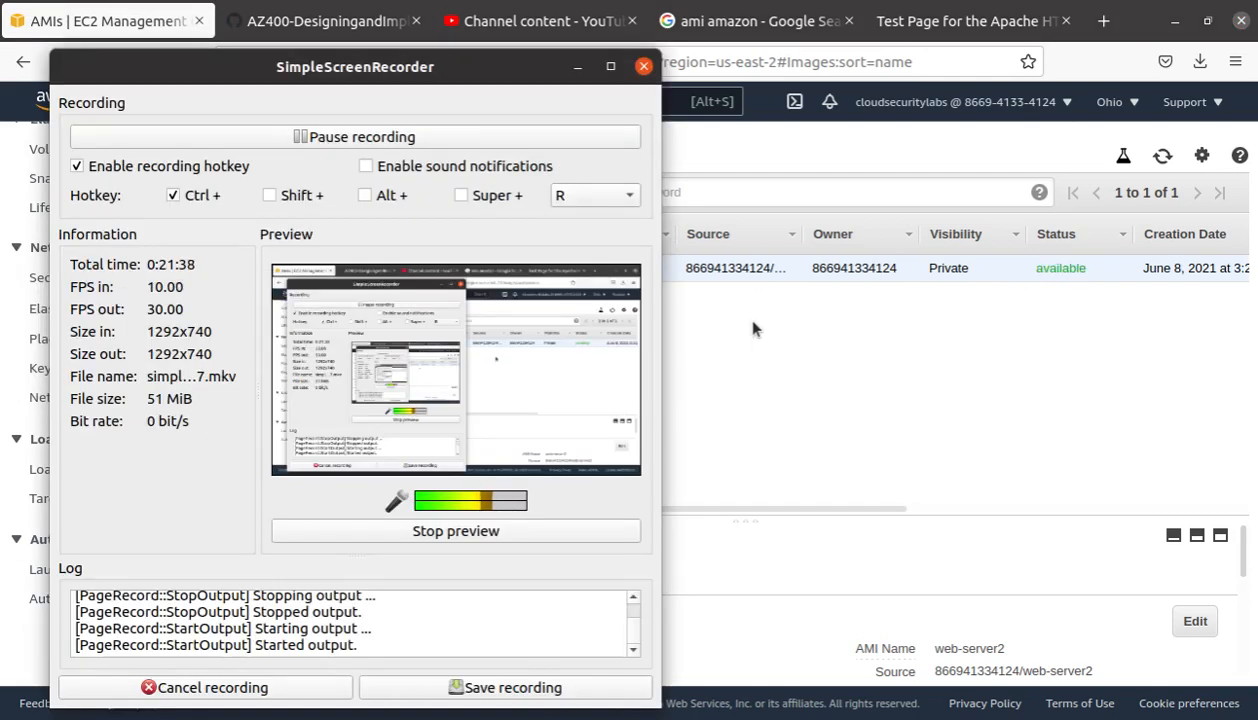
click(750, 332)
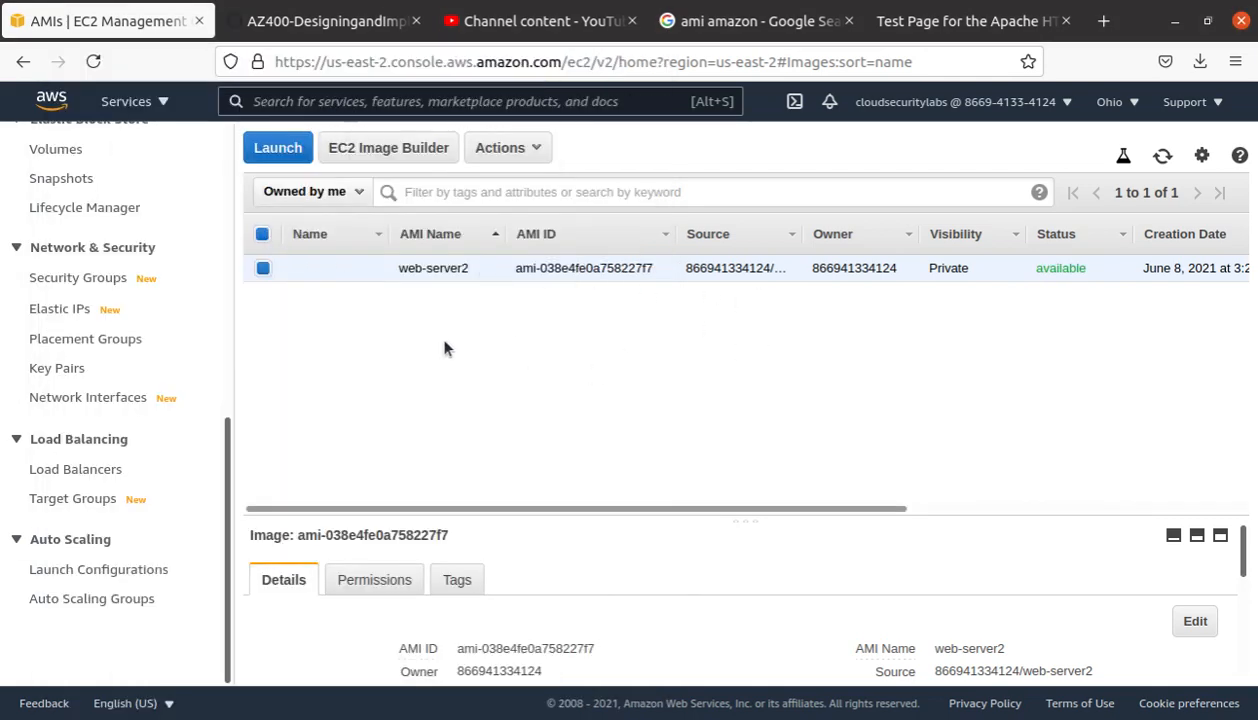
scroll(106, 284, up, 8)
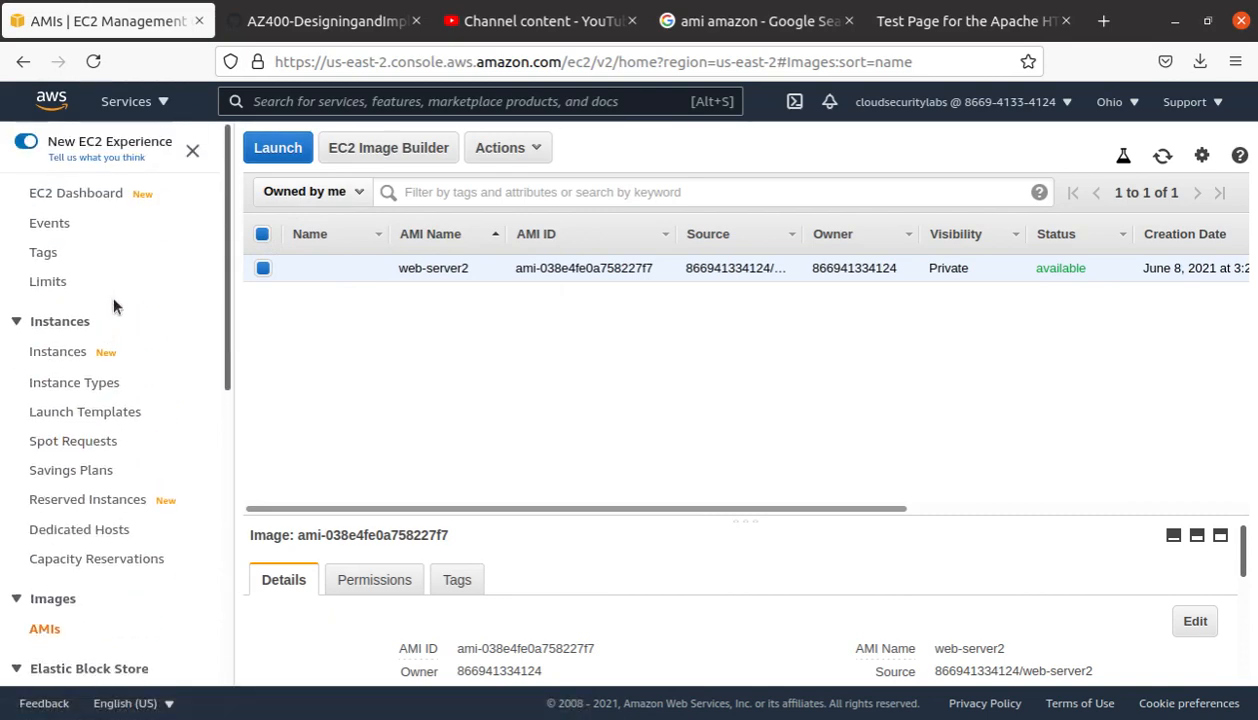
click(55, 108)
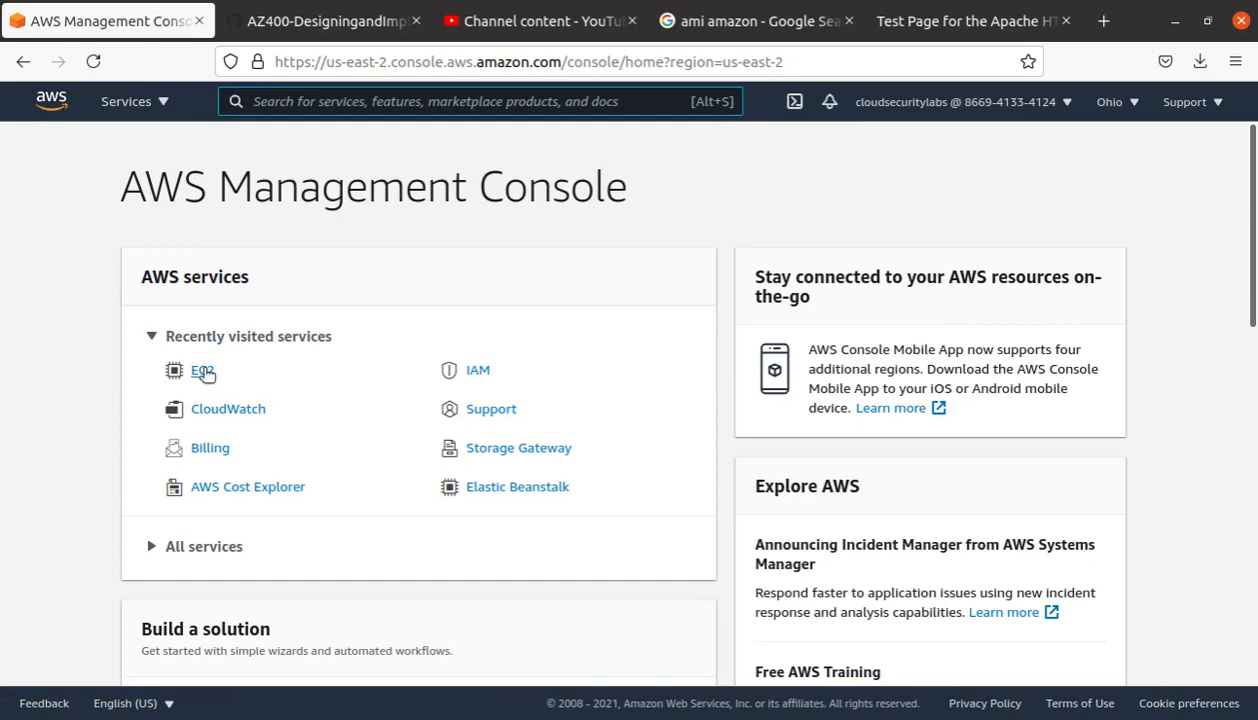
click(200, 372)
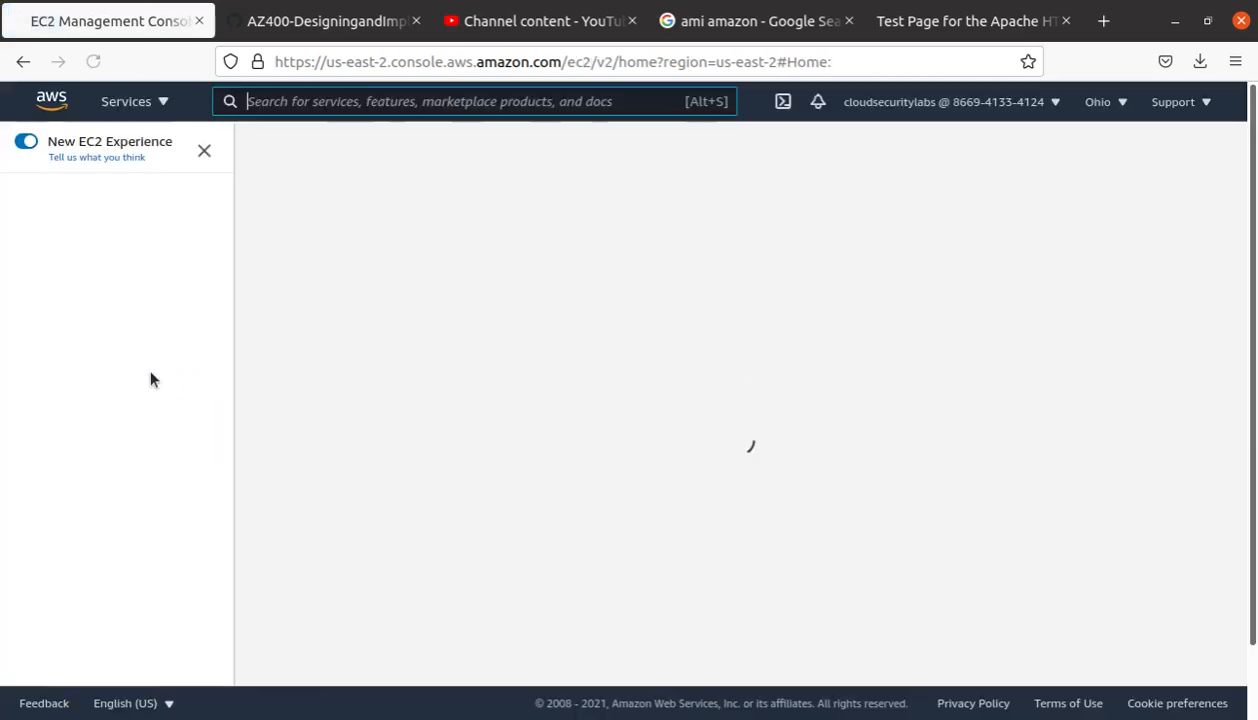
scroll(143, 494, down, 2)
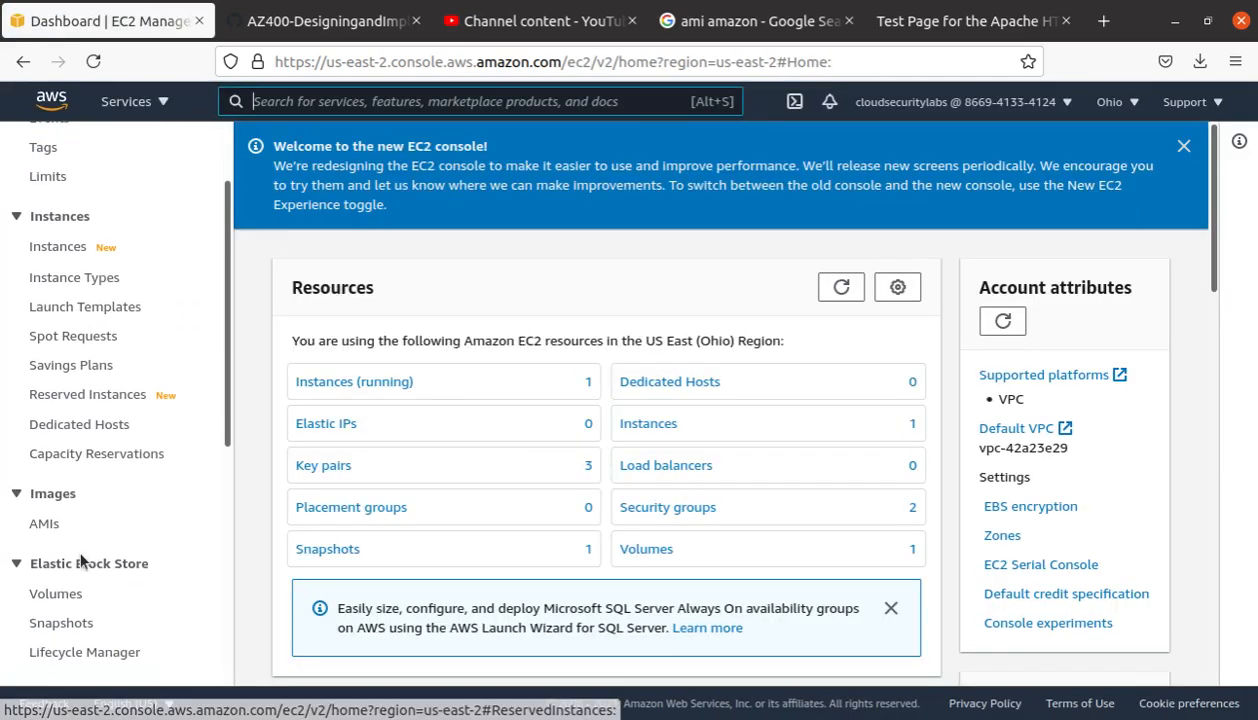
click(45, 525)
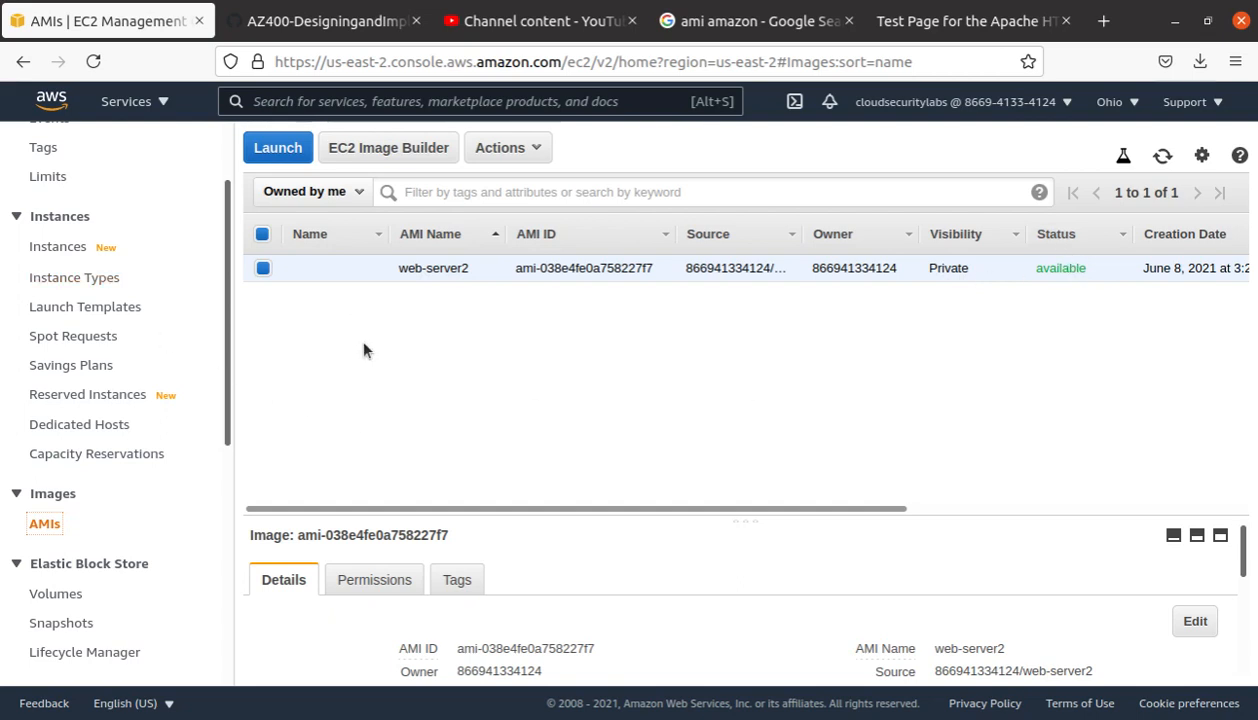
scroll(131, 358, up, 2)
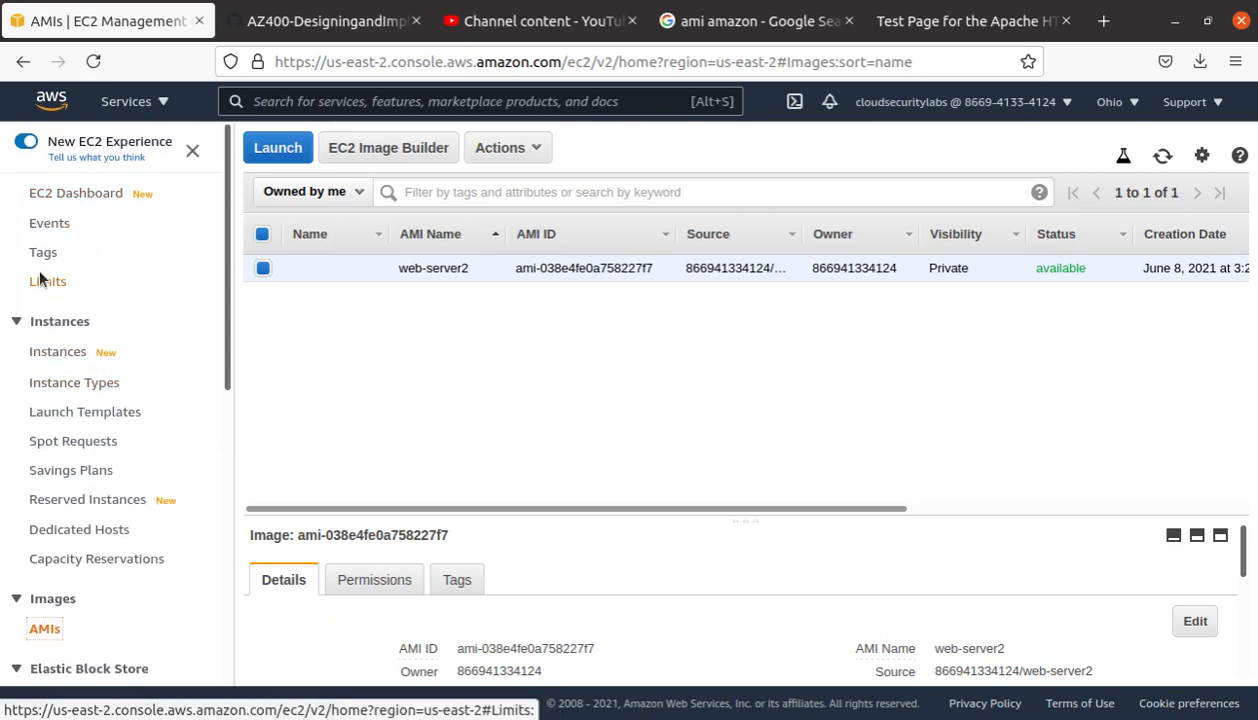
Step: Start a new instance launch from the web-server2 image under My AMIs
click(58, 352)
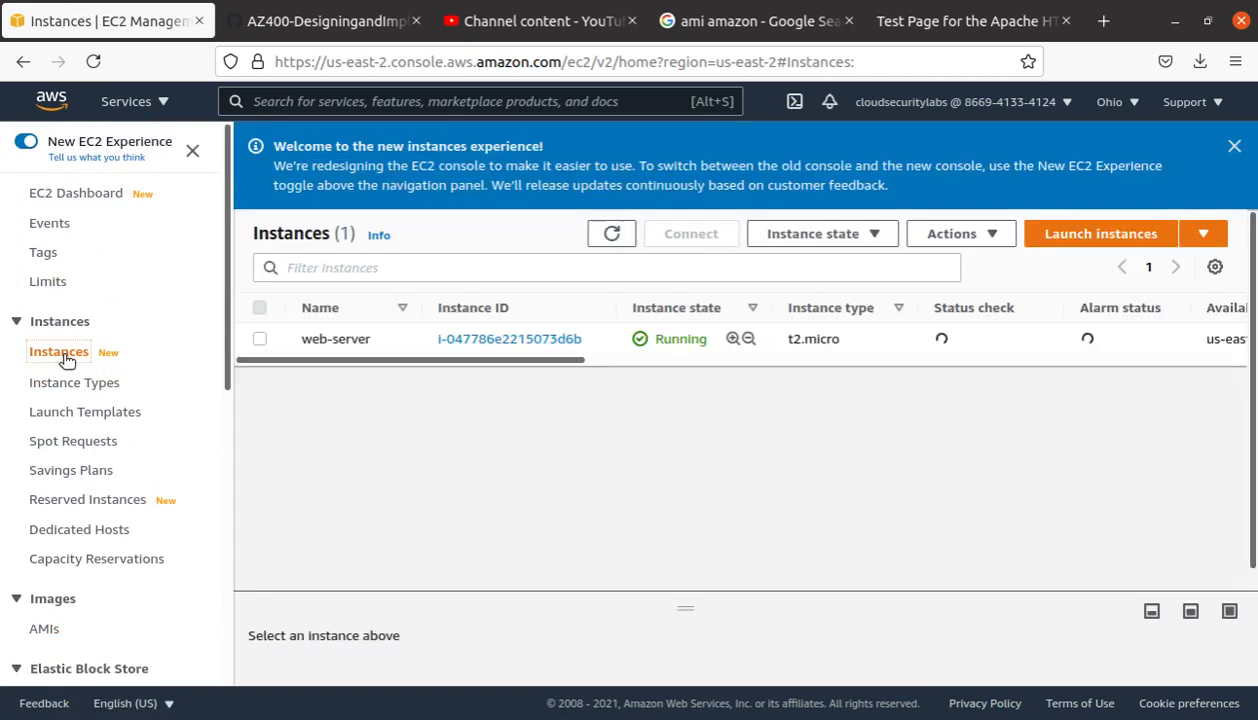
click(1070, 239)
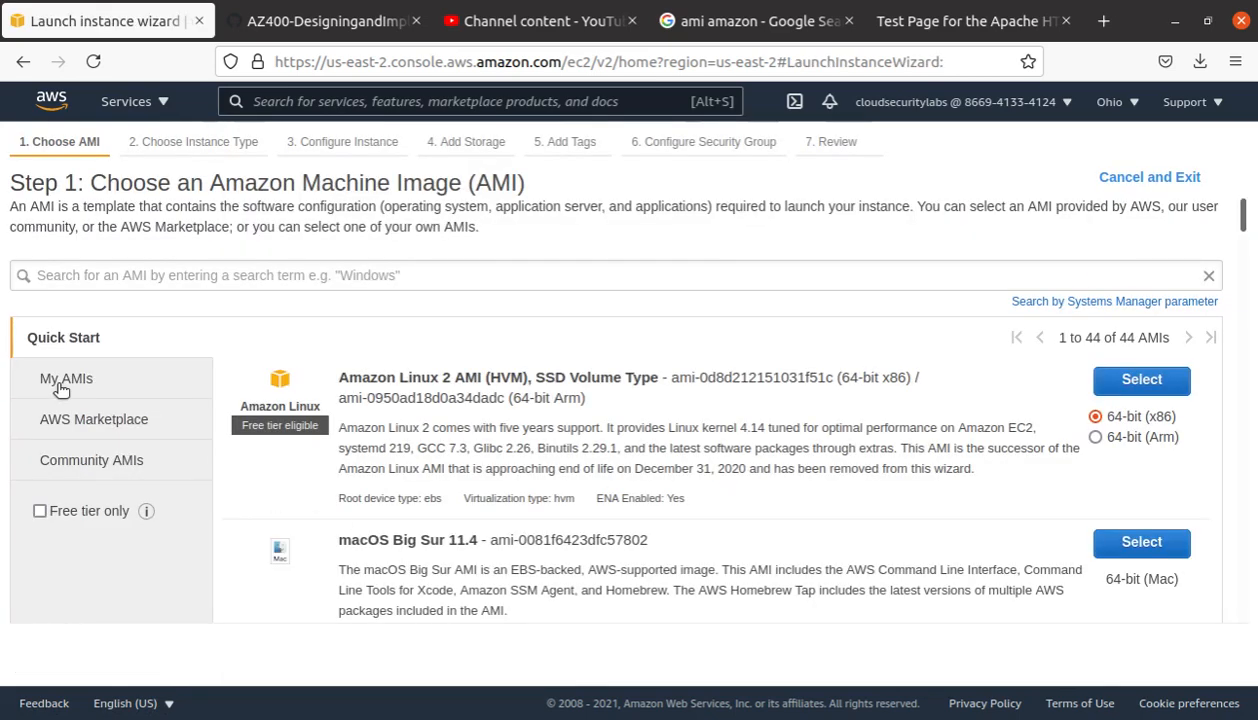
click(70, 383)
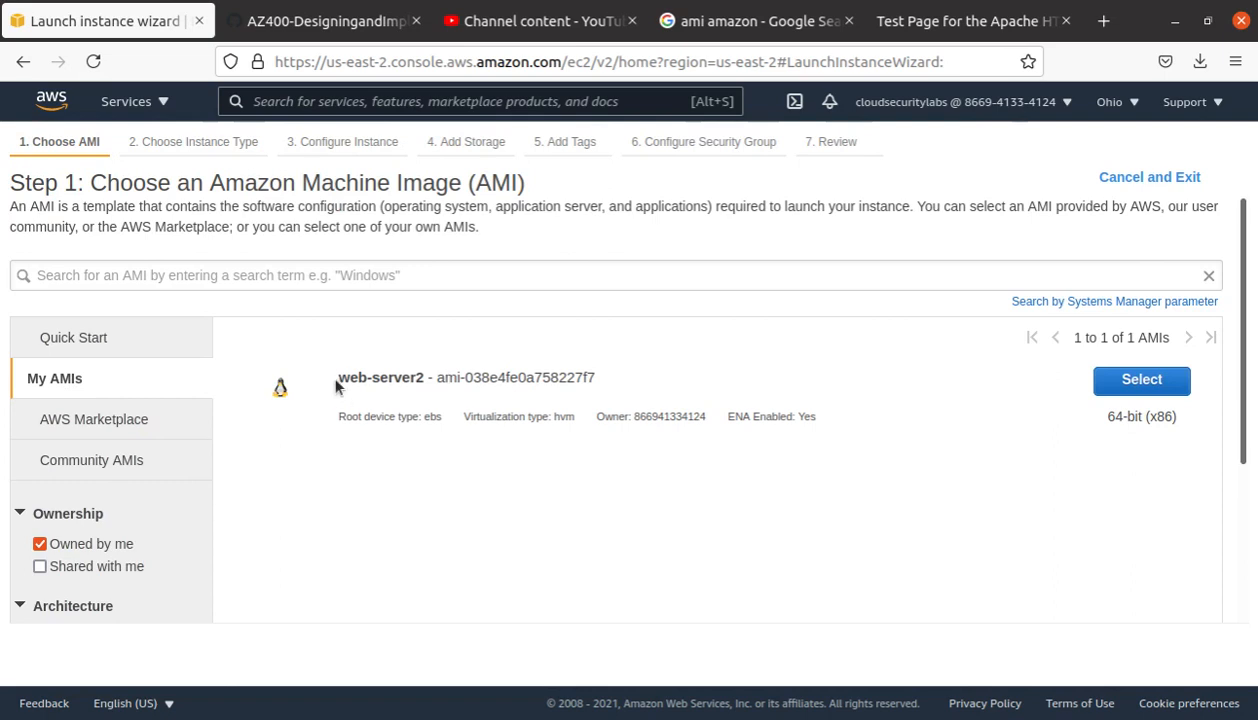
drag(336, 387, 747, 382)
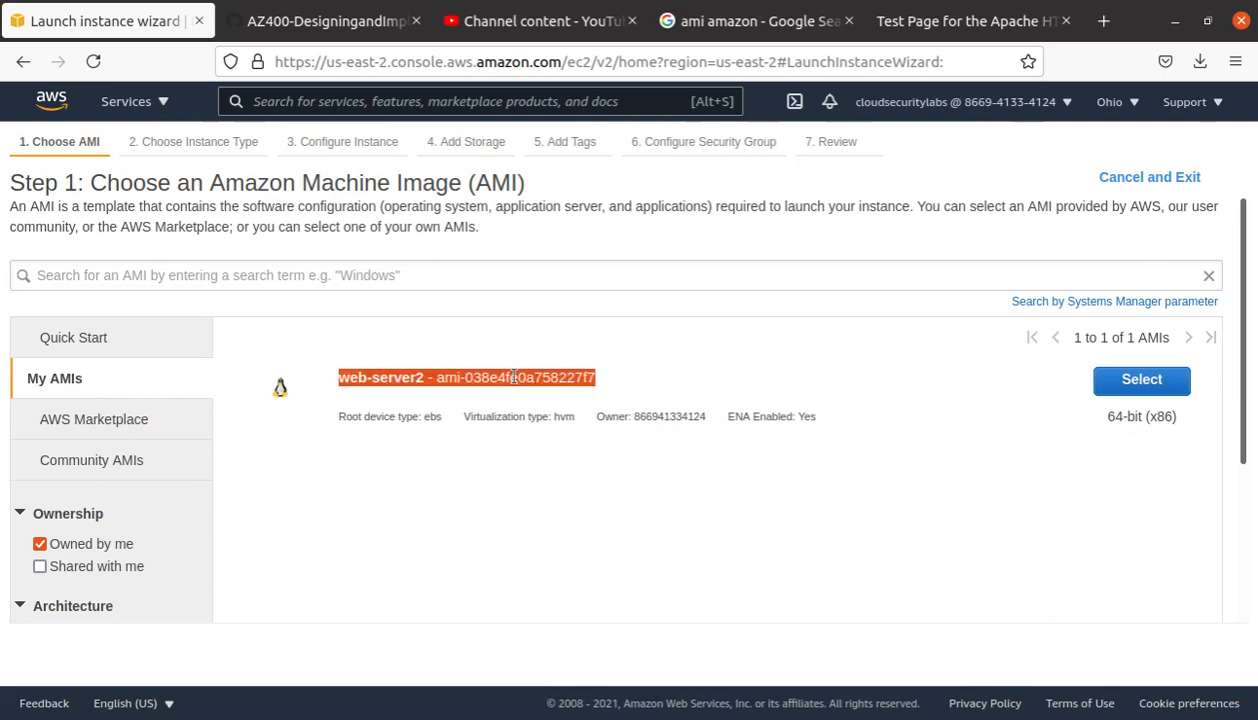
click(1156, 381)
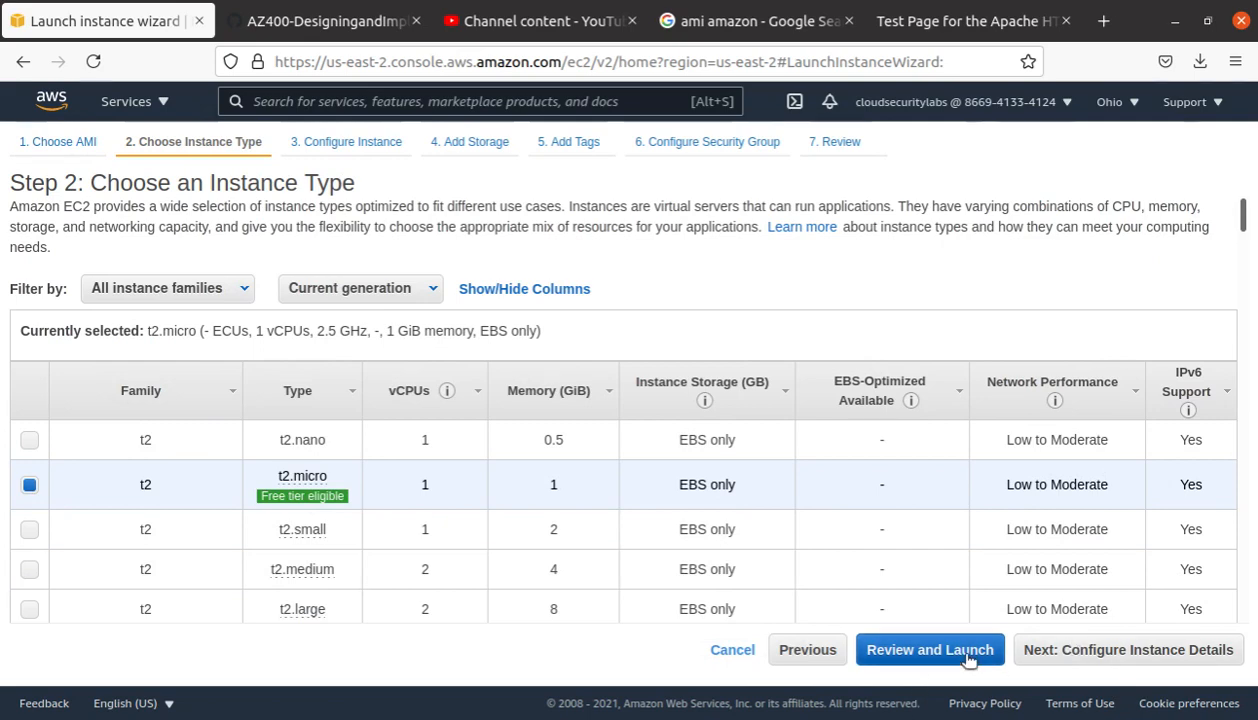
Step: Keep t2.micro, place the instance in subnet-6374f008 (us-east-2a), and pass storage and tags
click(1112, 650)
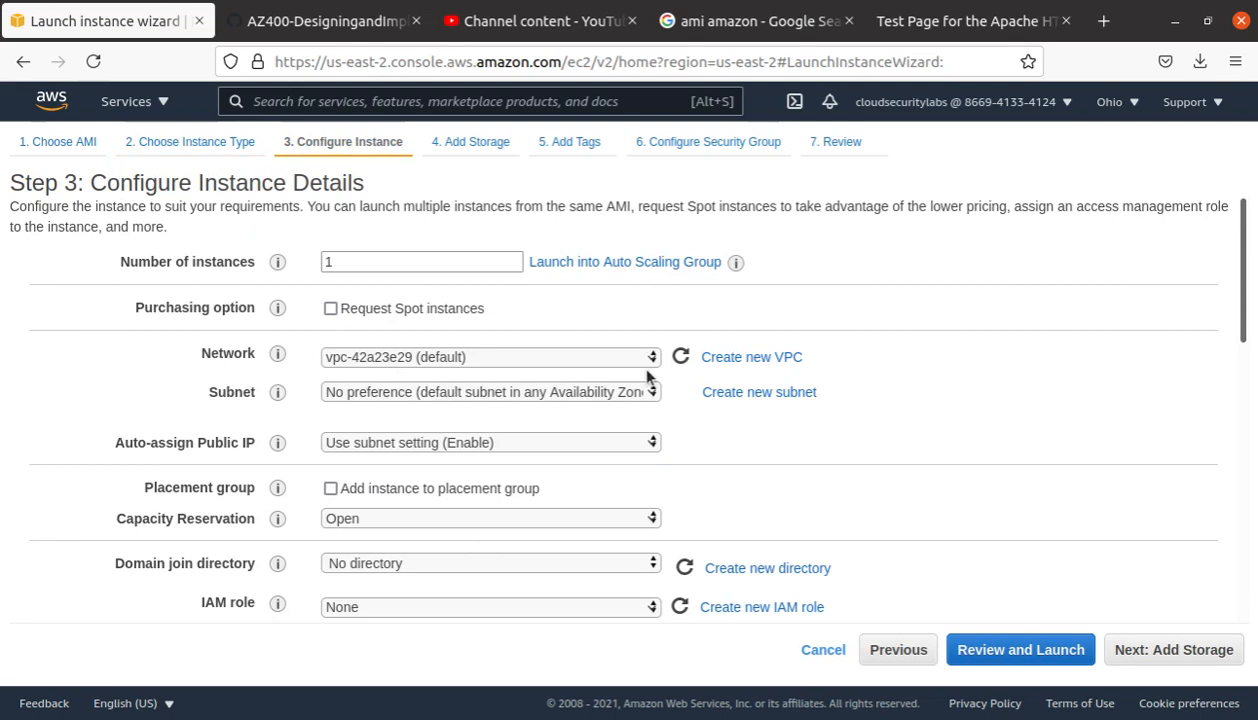
click(615, 395)
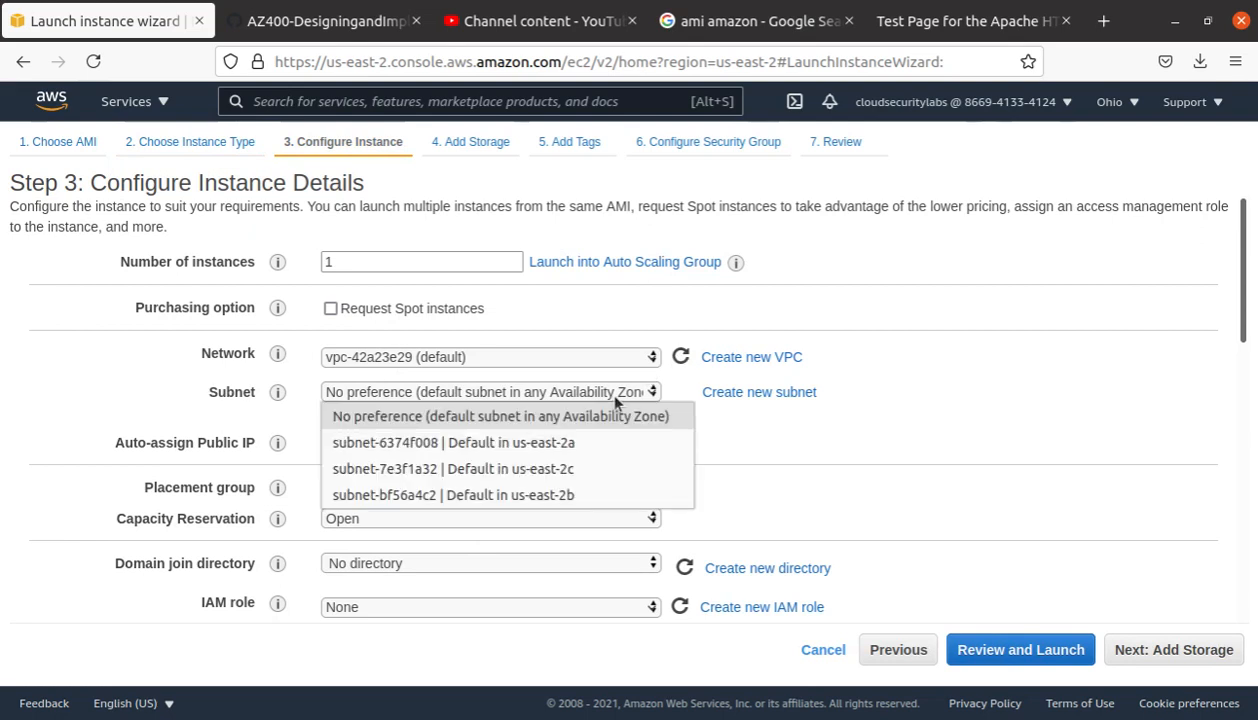
click(561, 446)
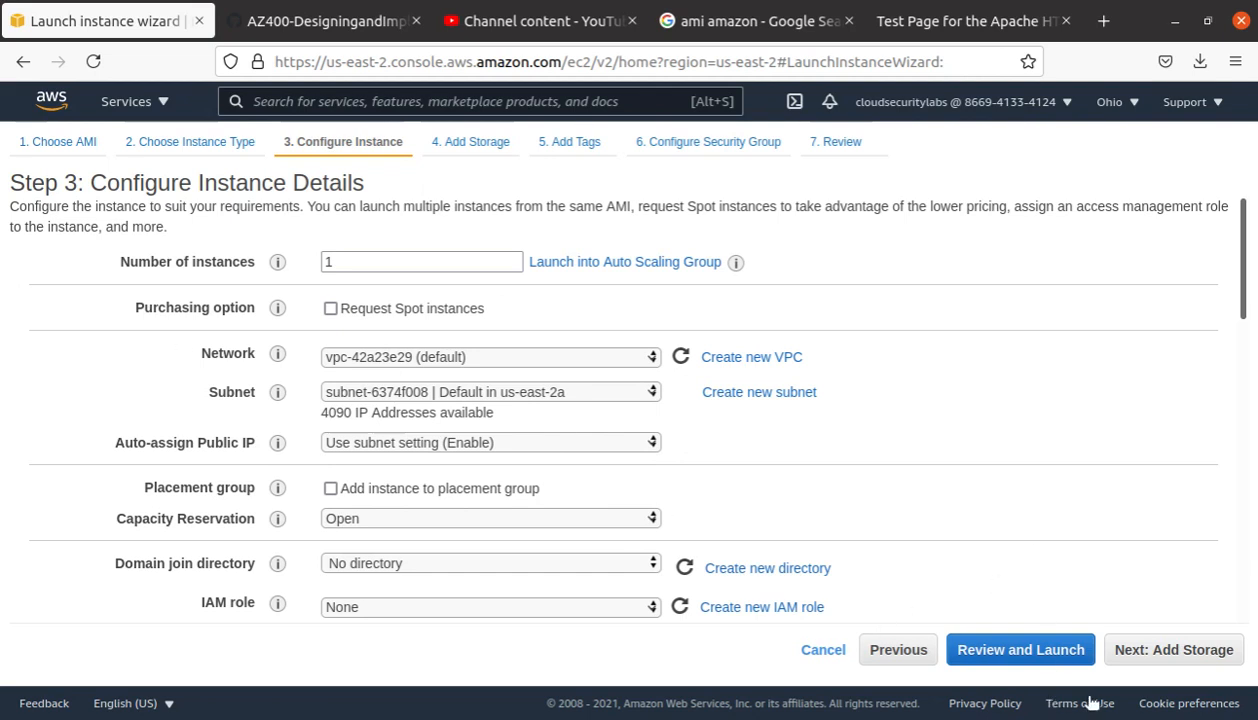
click(1178, 657)
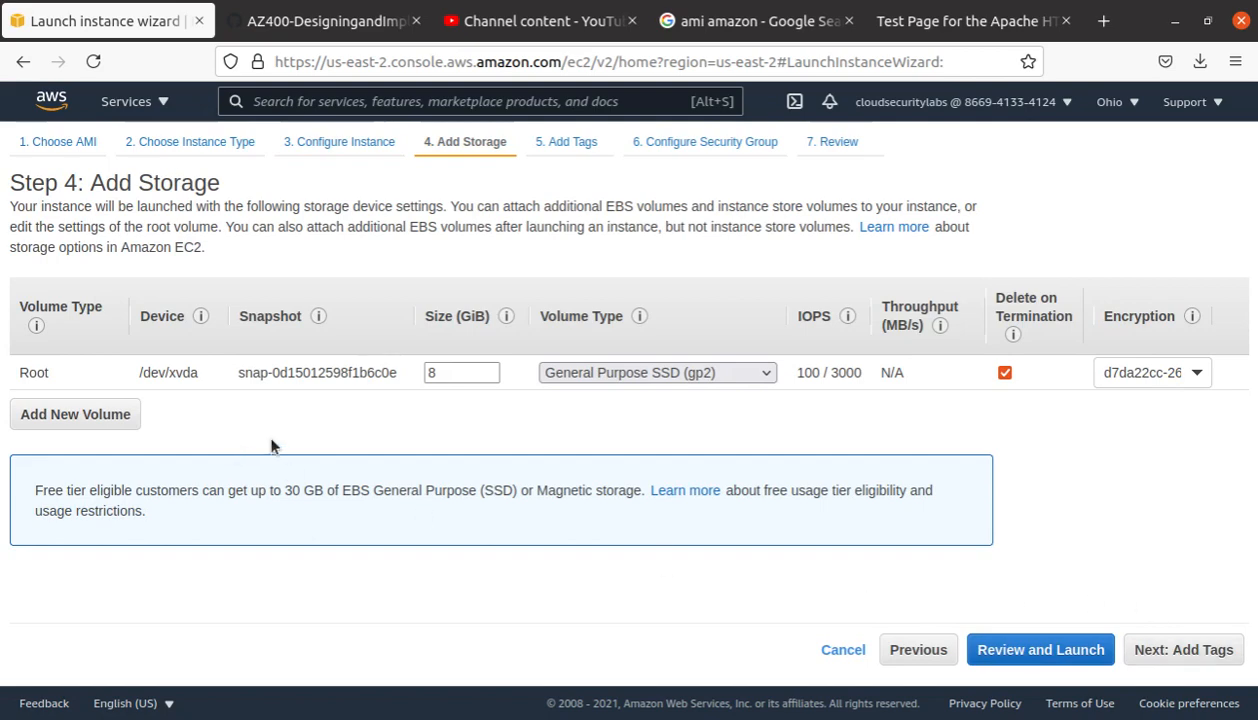
click(1172, 651)
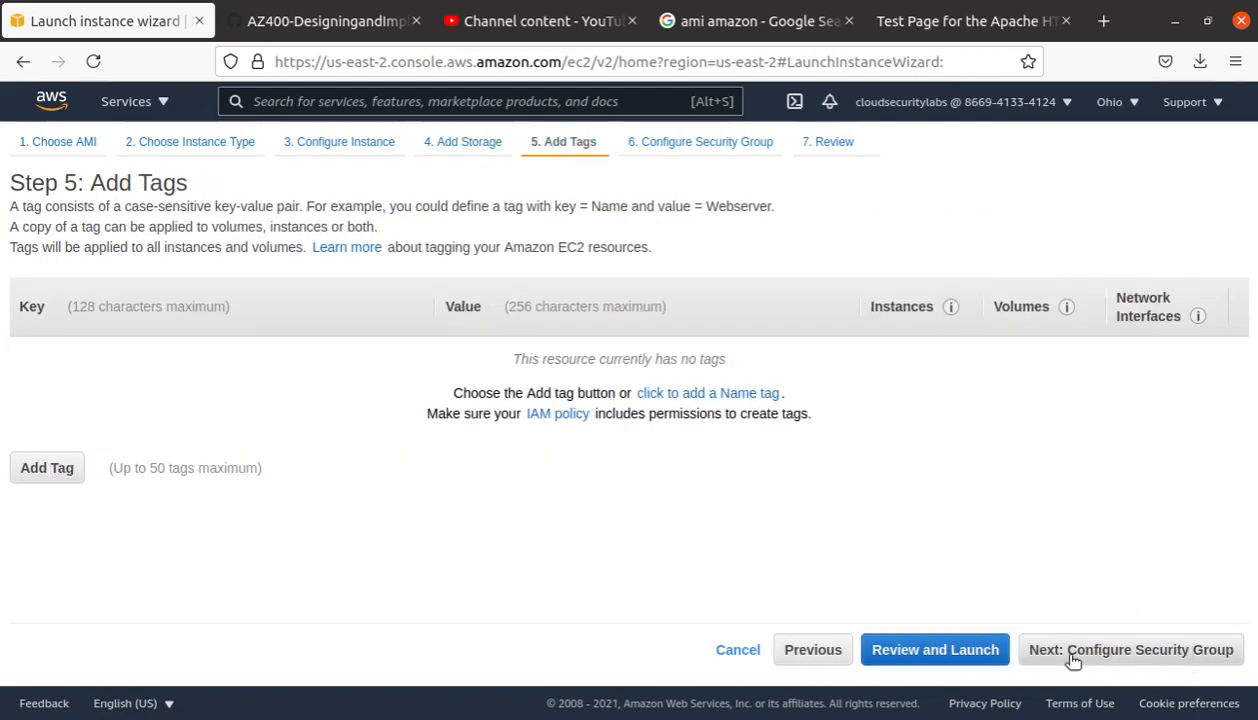
click(1164, 651)
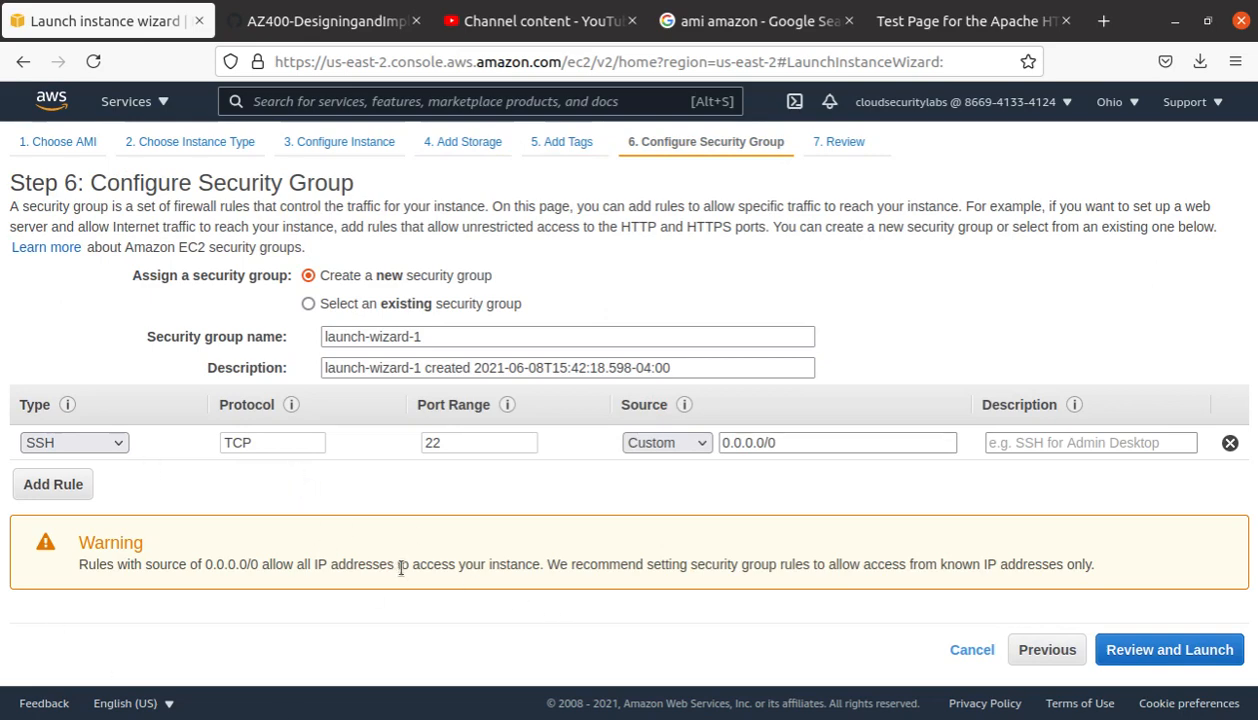
Step: Limit SSH to My IP, add an HTTP port 80 rule, and continue to review
click(668, 442)
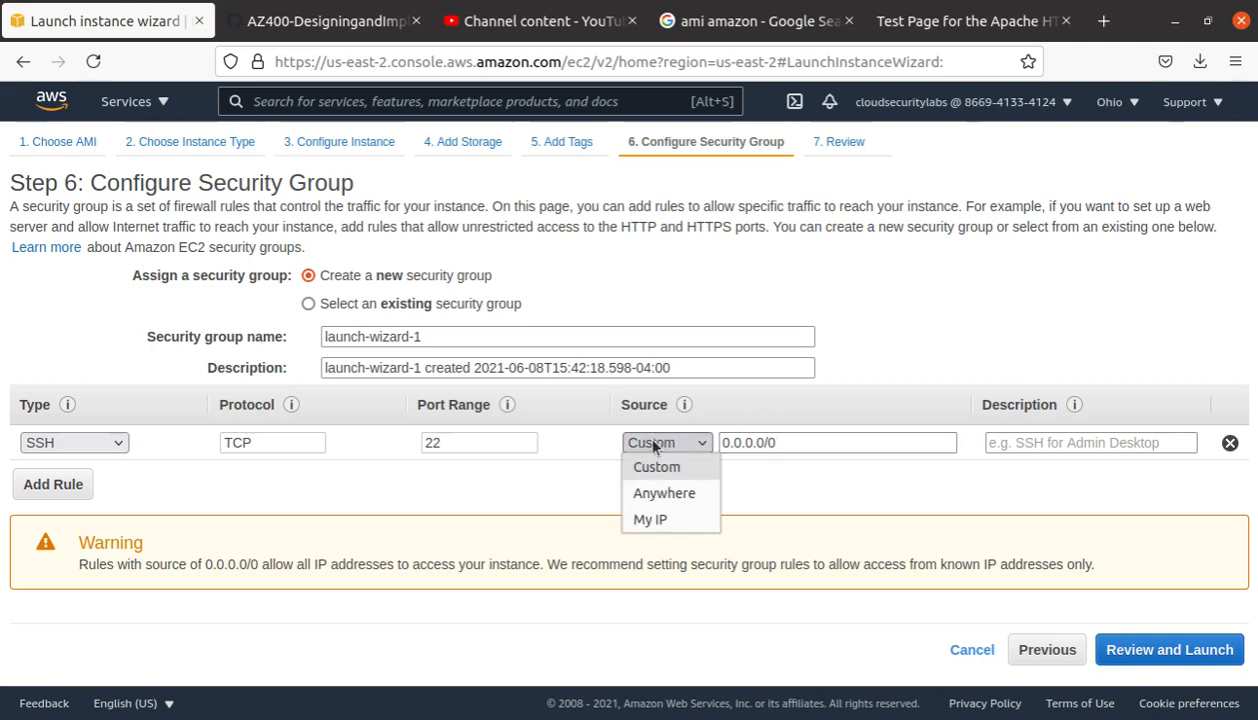
click(656, 516)
click(46, 484)
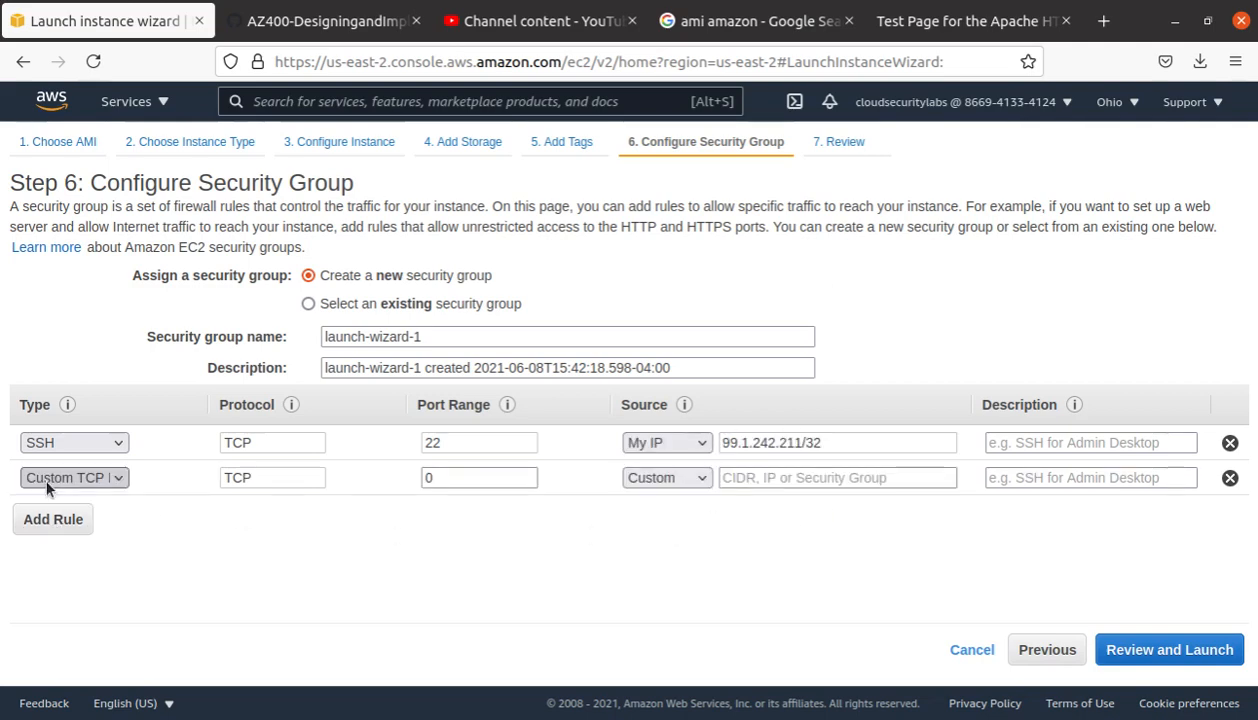
click(88, 480)
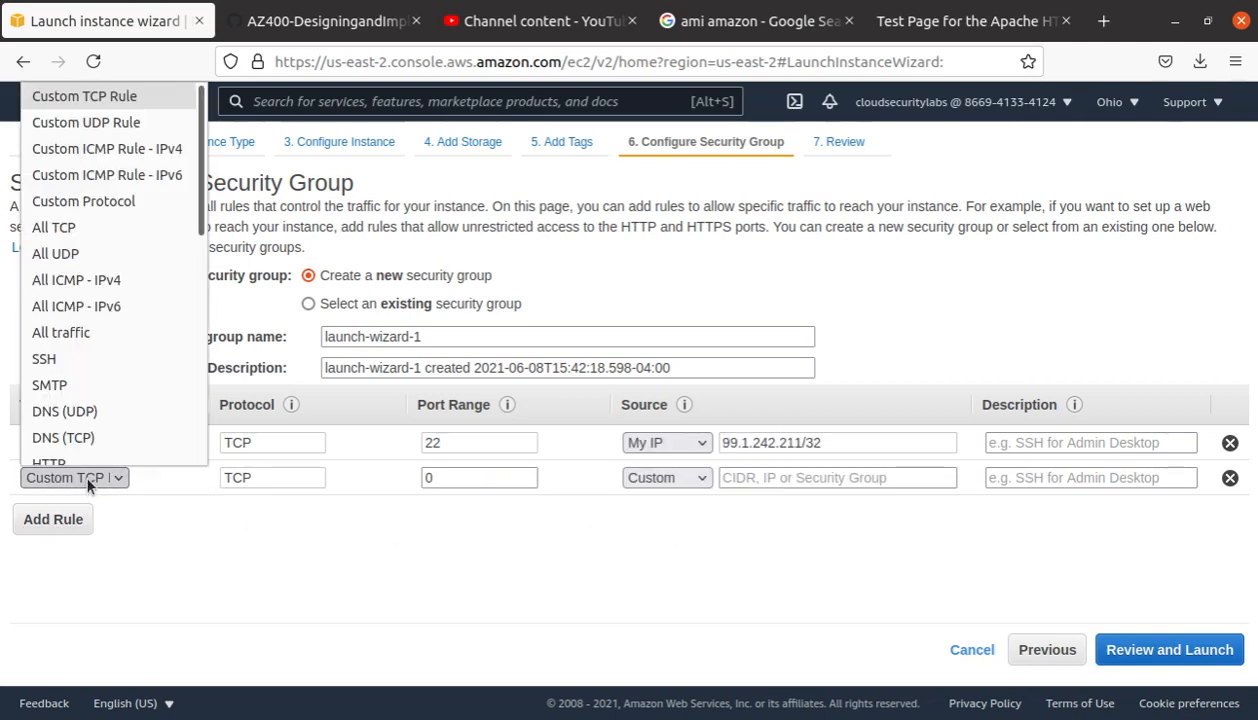
scroll(101, 258, down, 4)
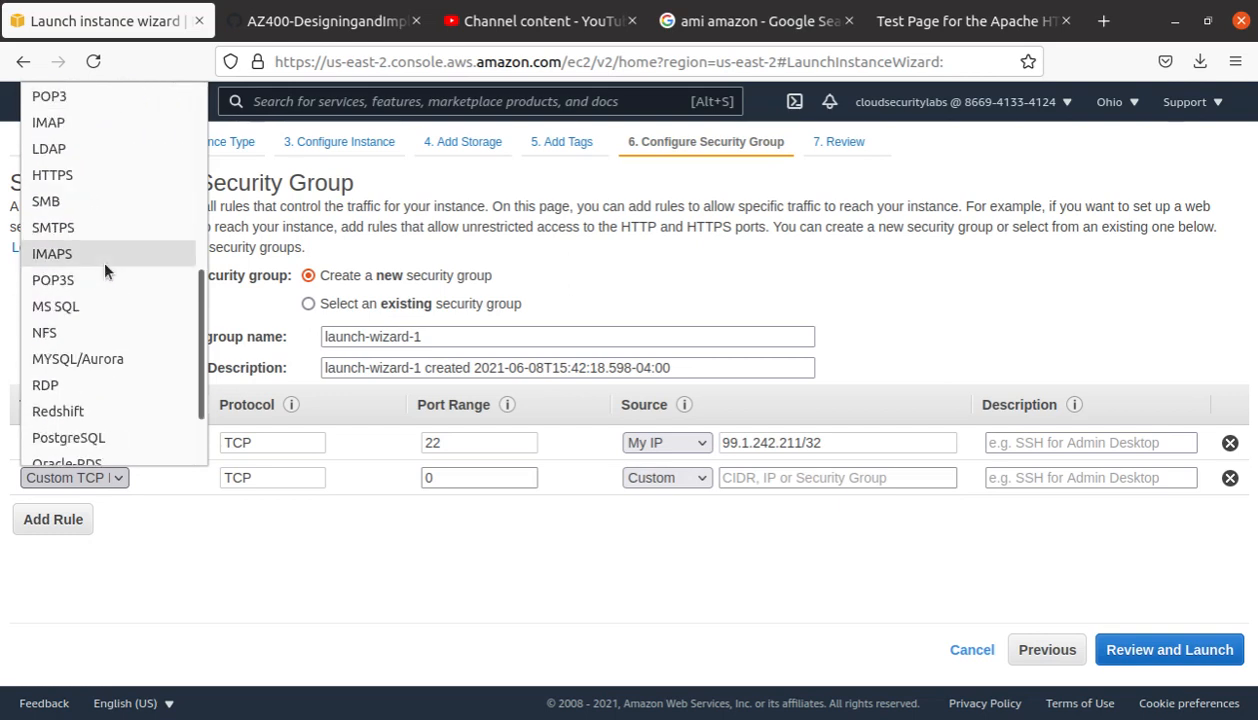
scroll(102, 274, up, 1)
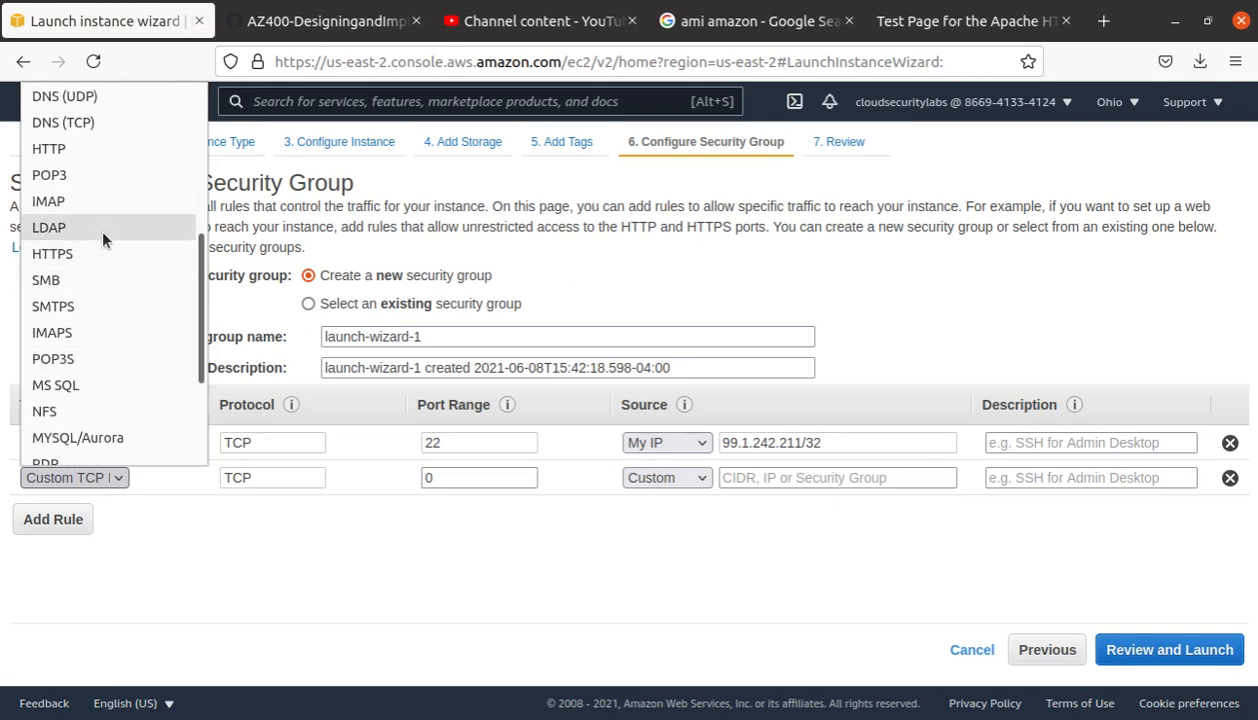
scroll(96, 225, up, 2)
click(88, 302)
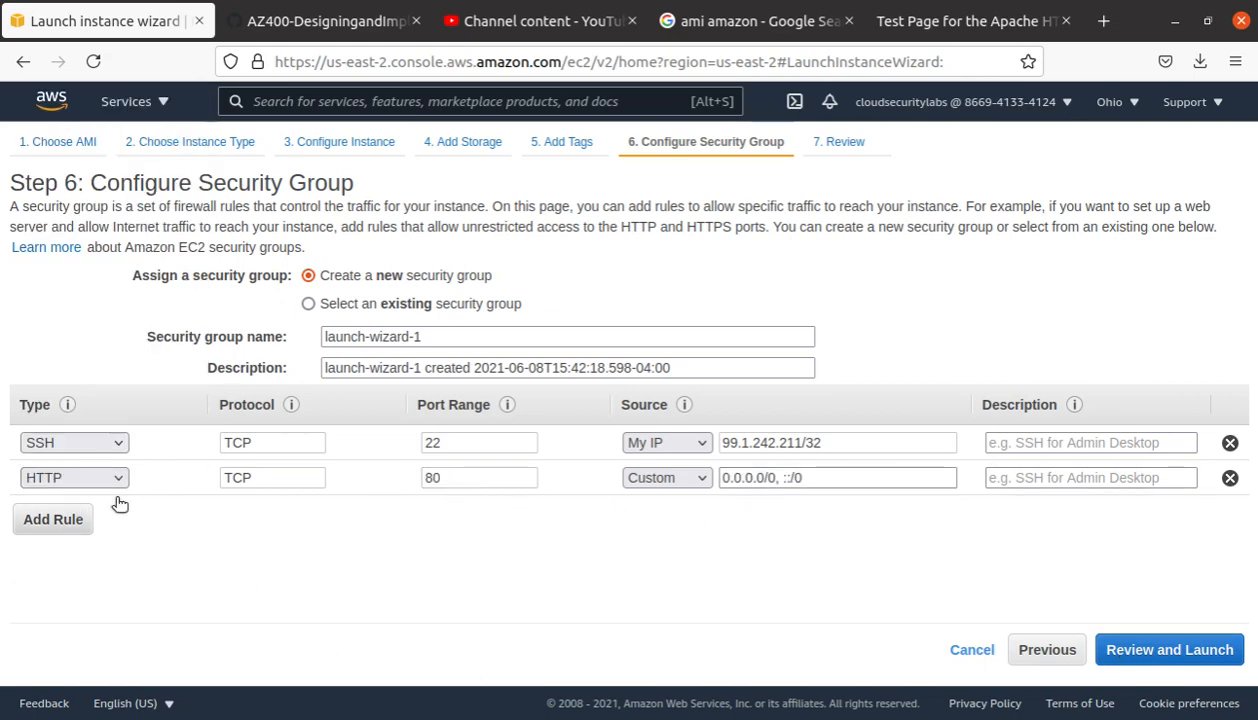
click(1216, 656)
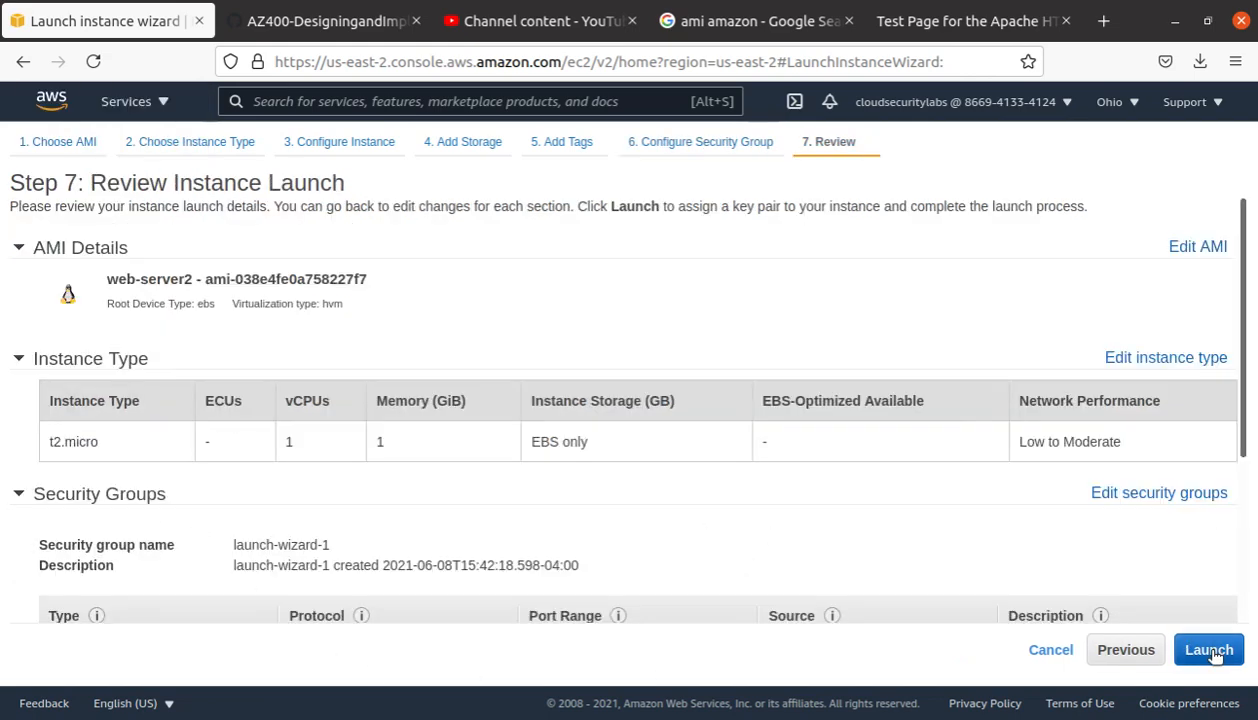
Step: Launch using existing key pair test-ami-al after acknowledging the private key file
click(1210, 652)
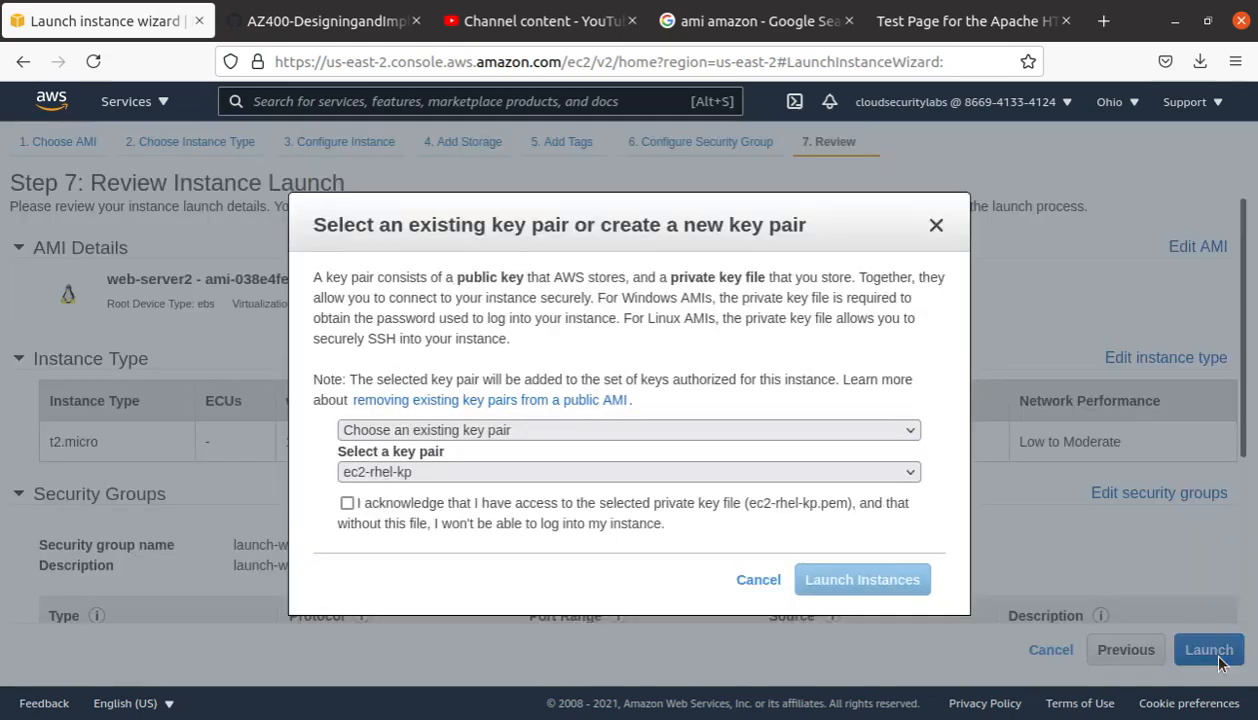
click(463, 432)
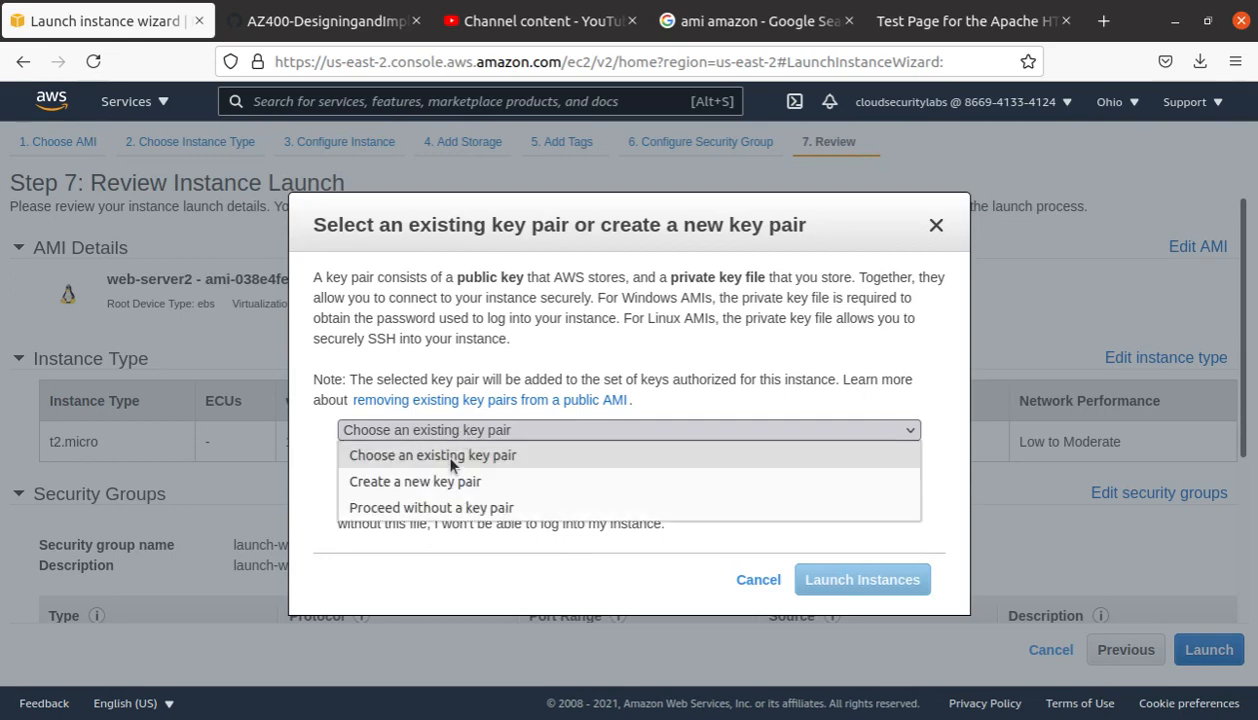
click(442, 455)
click(470, 470)
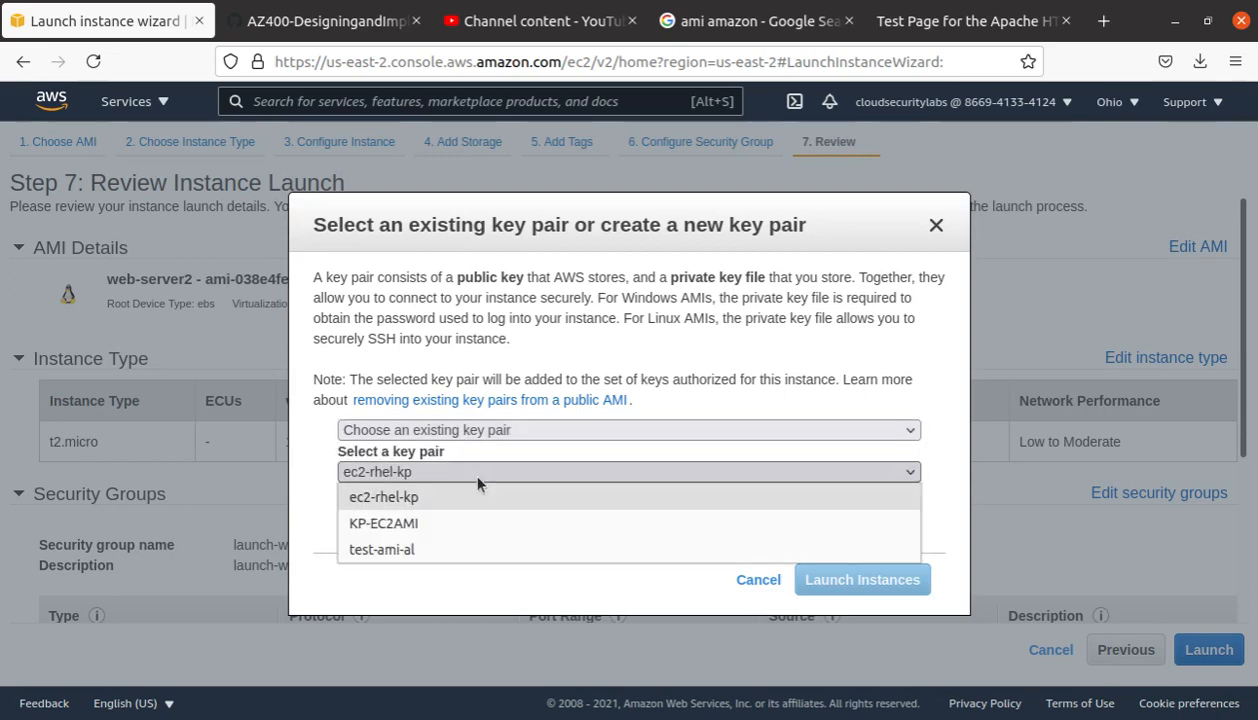
click(443, 555)
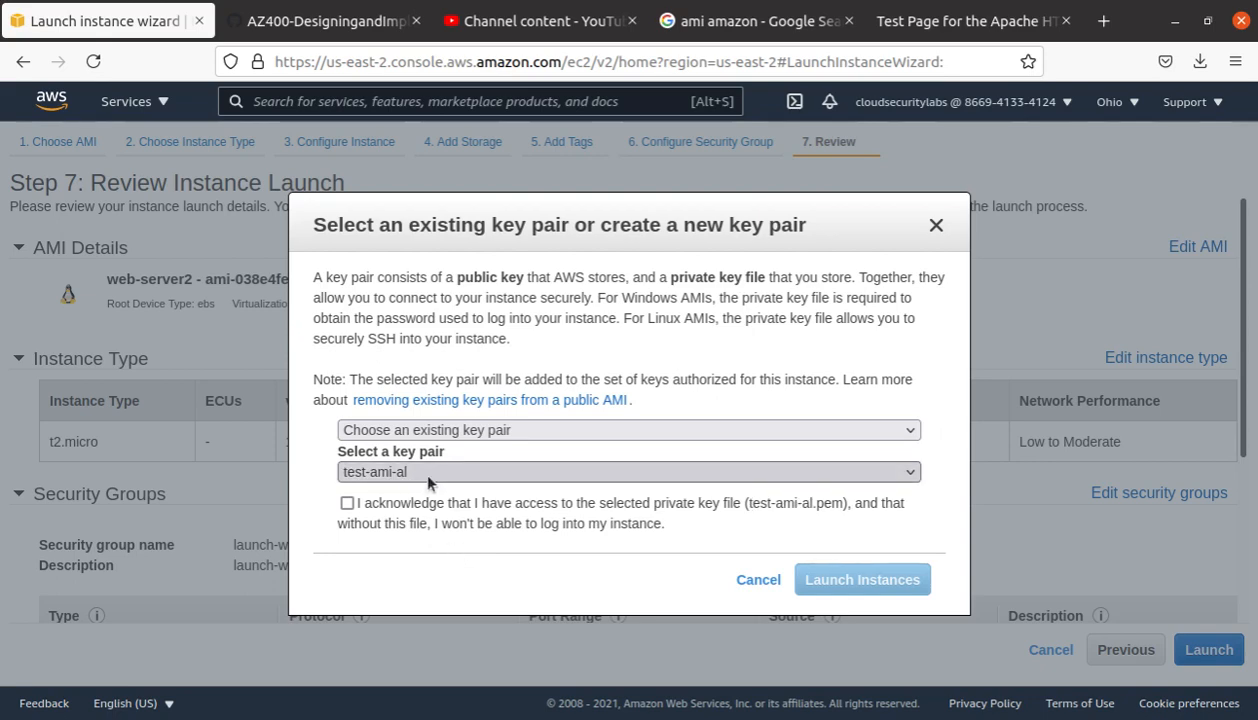
click(347, 503)
drag(479, 505, 760, 513)
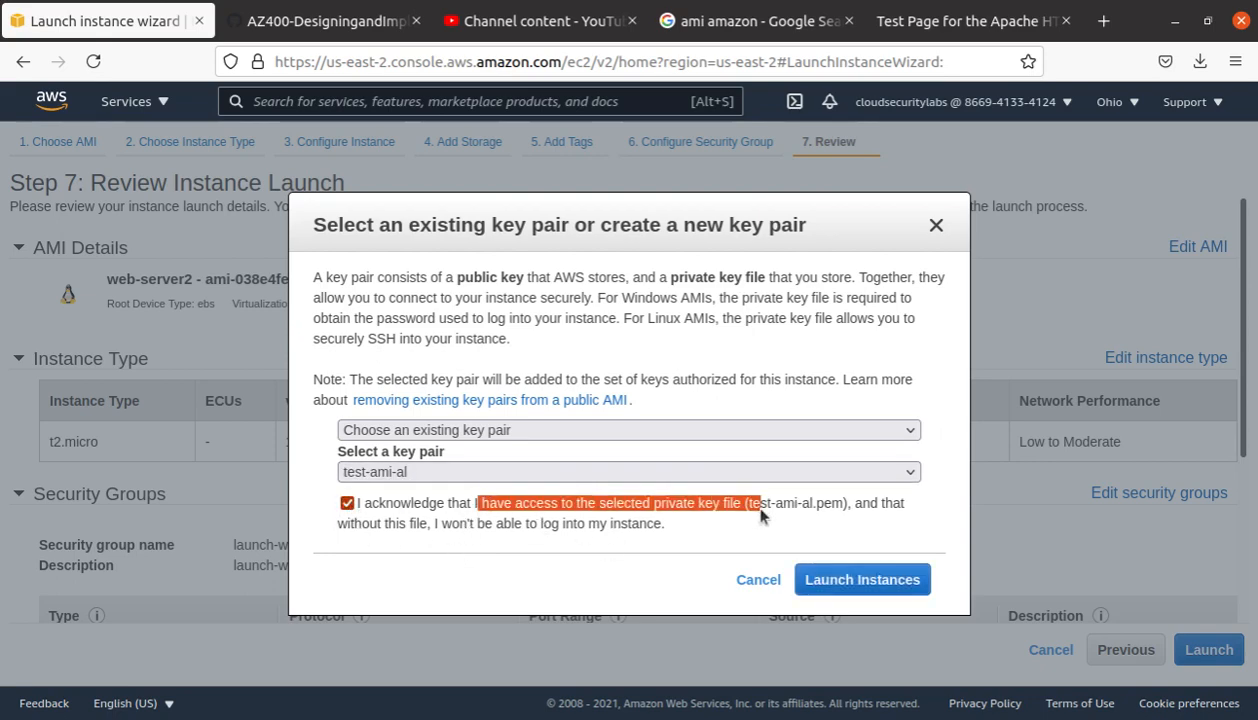
click(866, 580)
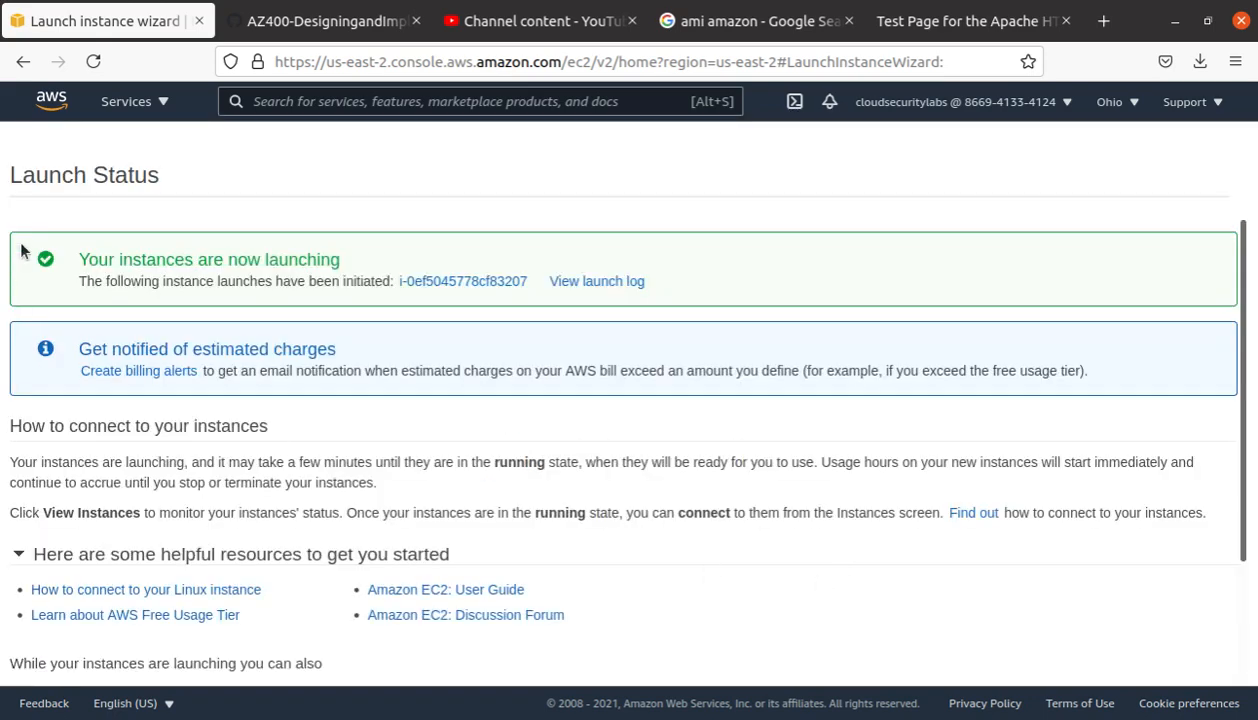
Step: Open EC2 Instances and clear the running-state filter to list all instances
click(45, 103)
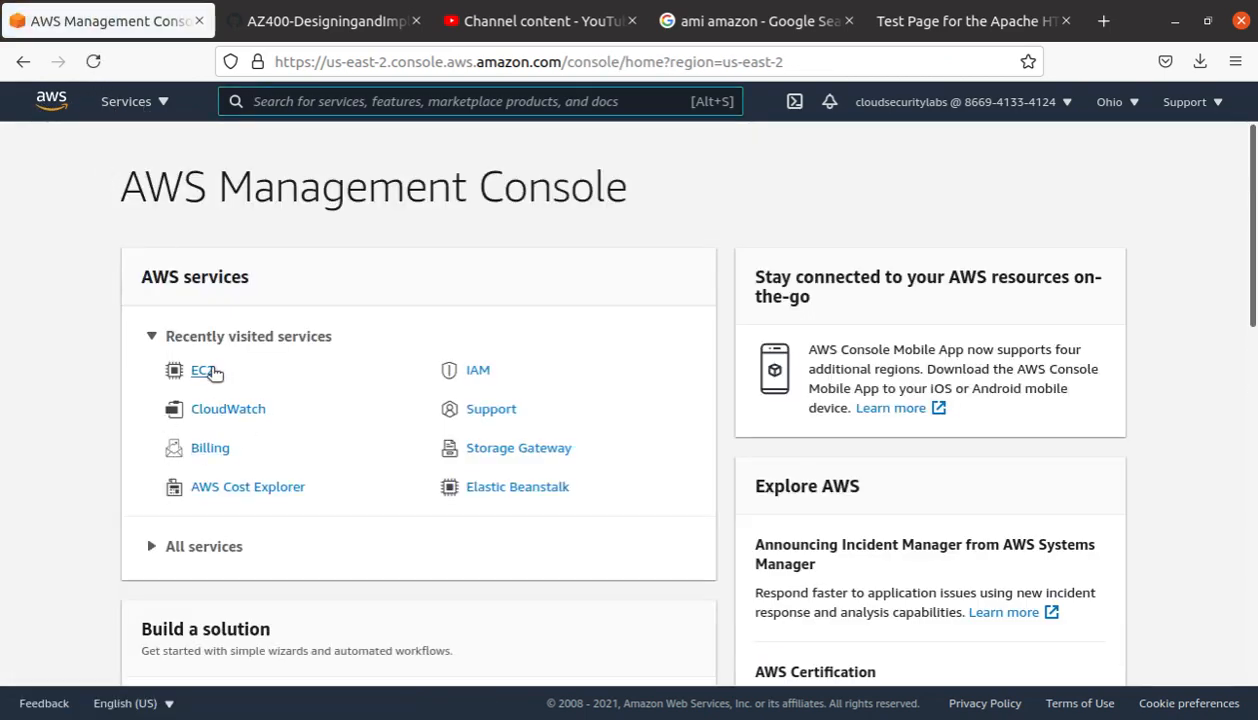
click(205, 371)
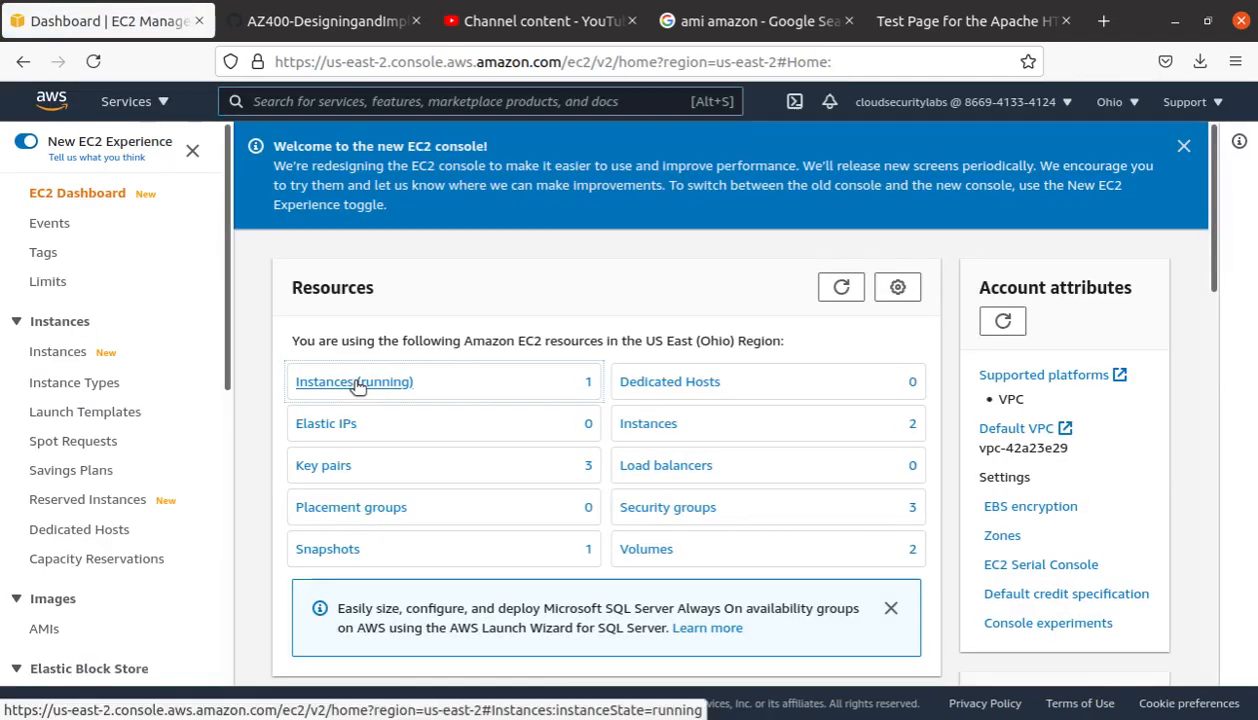
click(357, 383)
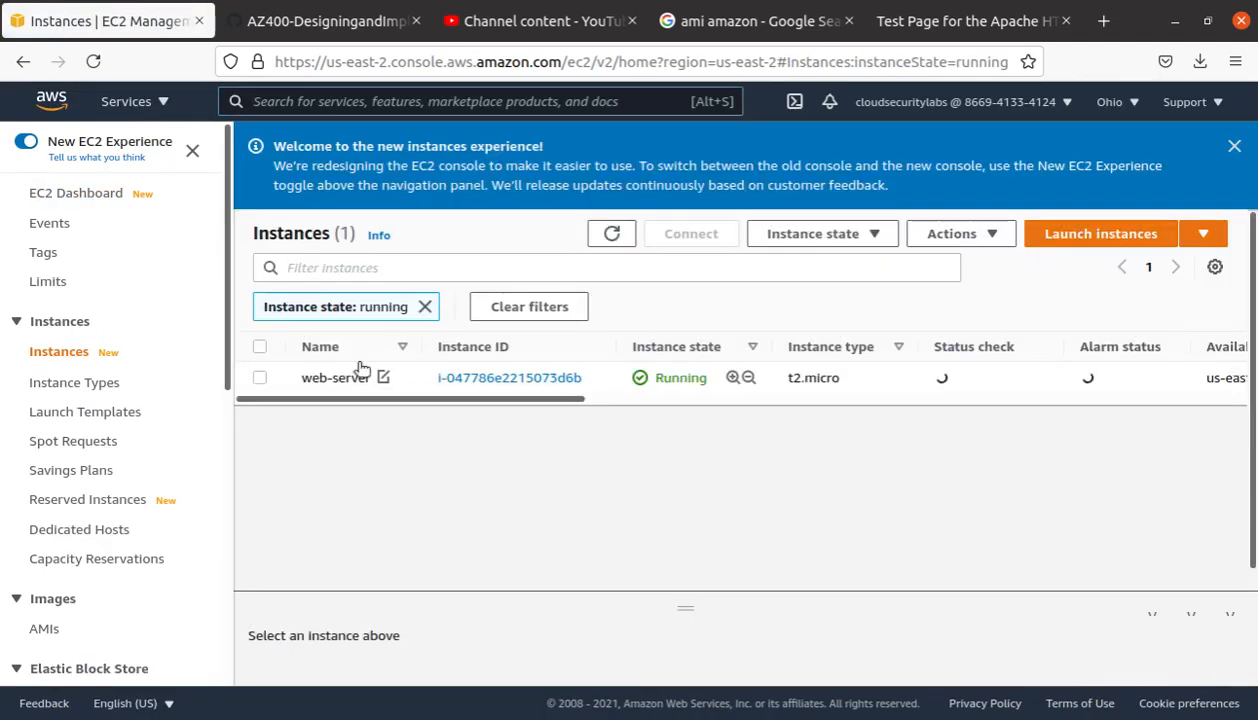
click(425, 306)
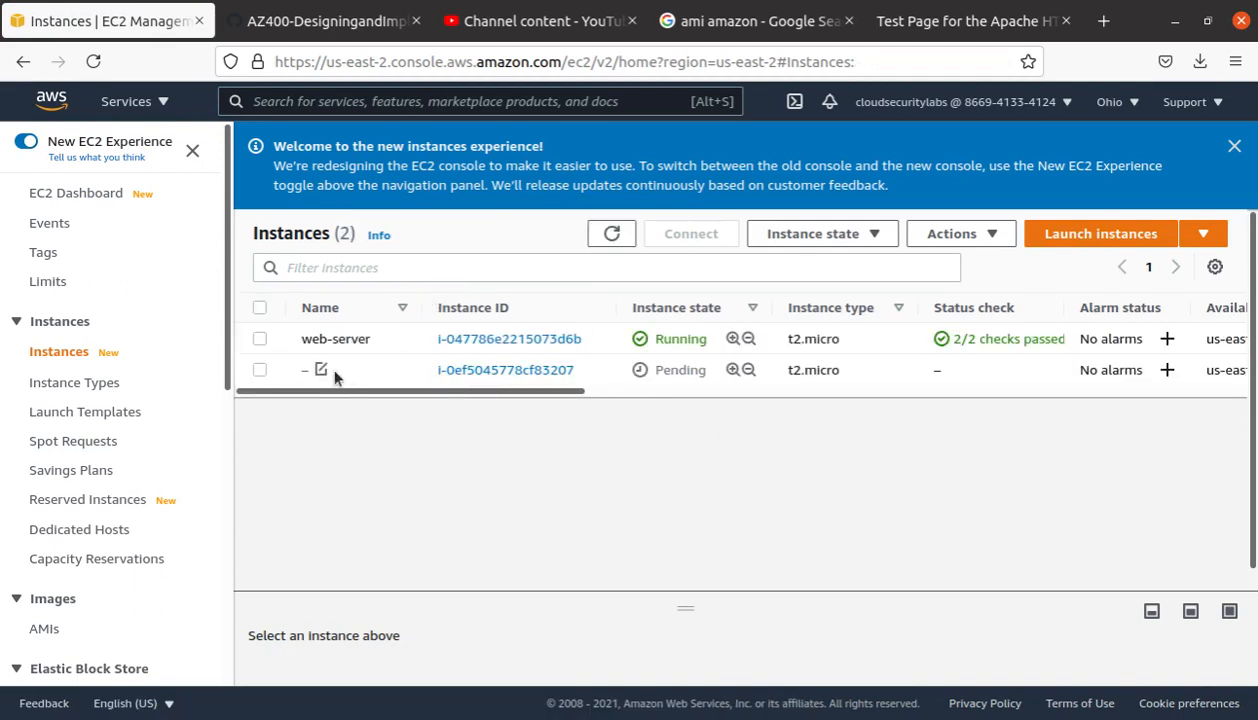
Step: Try naming the new instance 'web-server' and copy its public IPv4 18.223.210.86
click(321, 370)
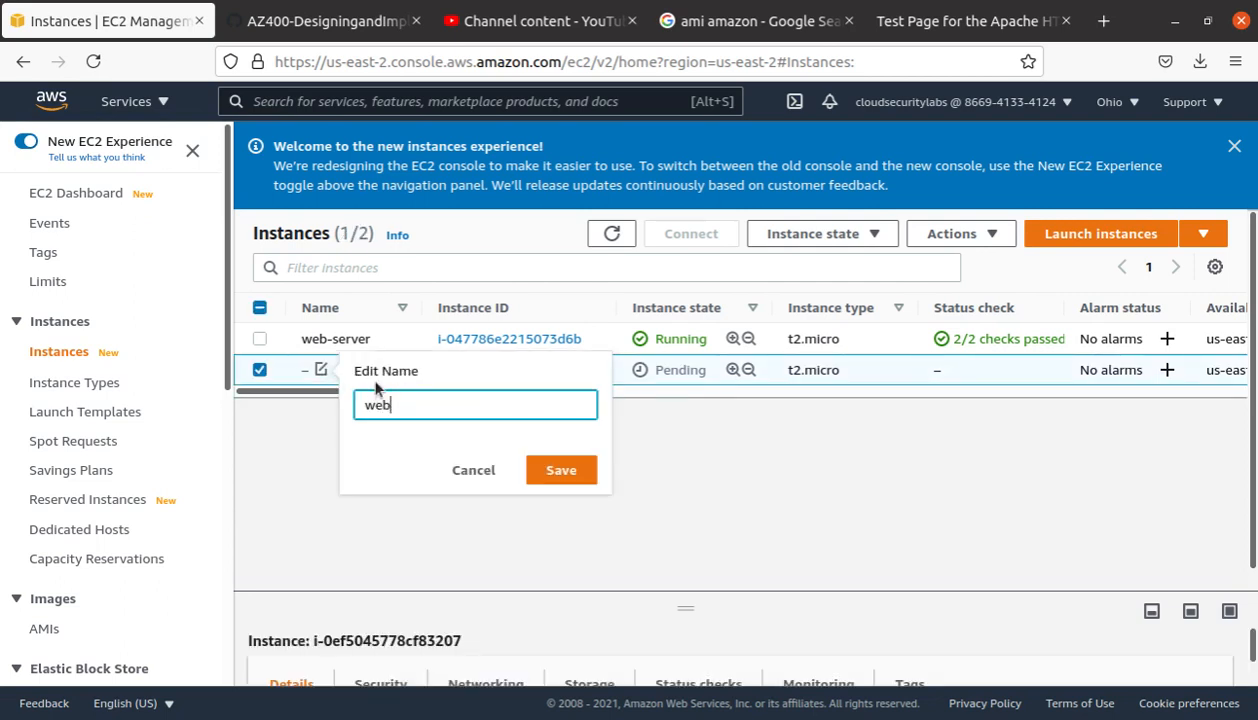
text(web-server)
click(560, 470)
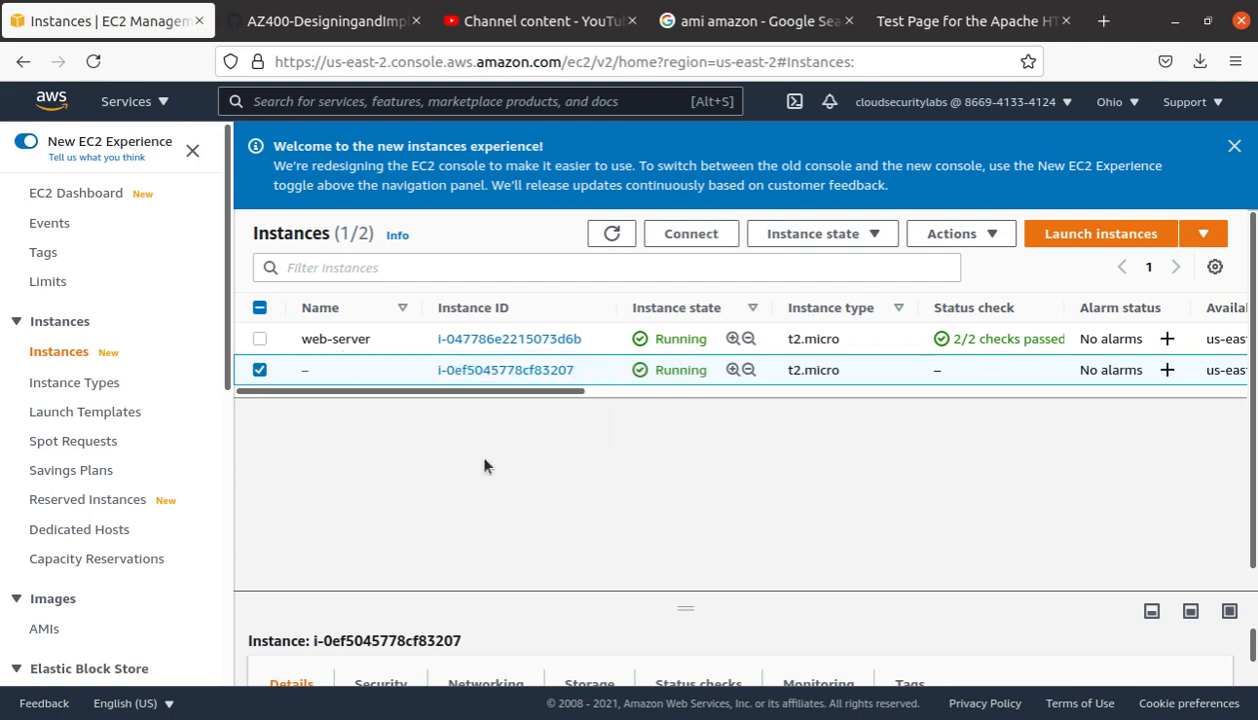
drag(556, 391, 765, 368)
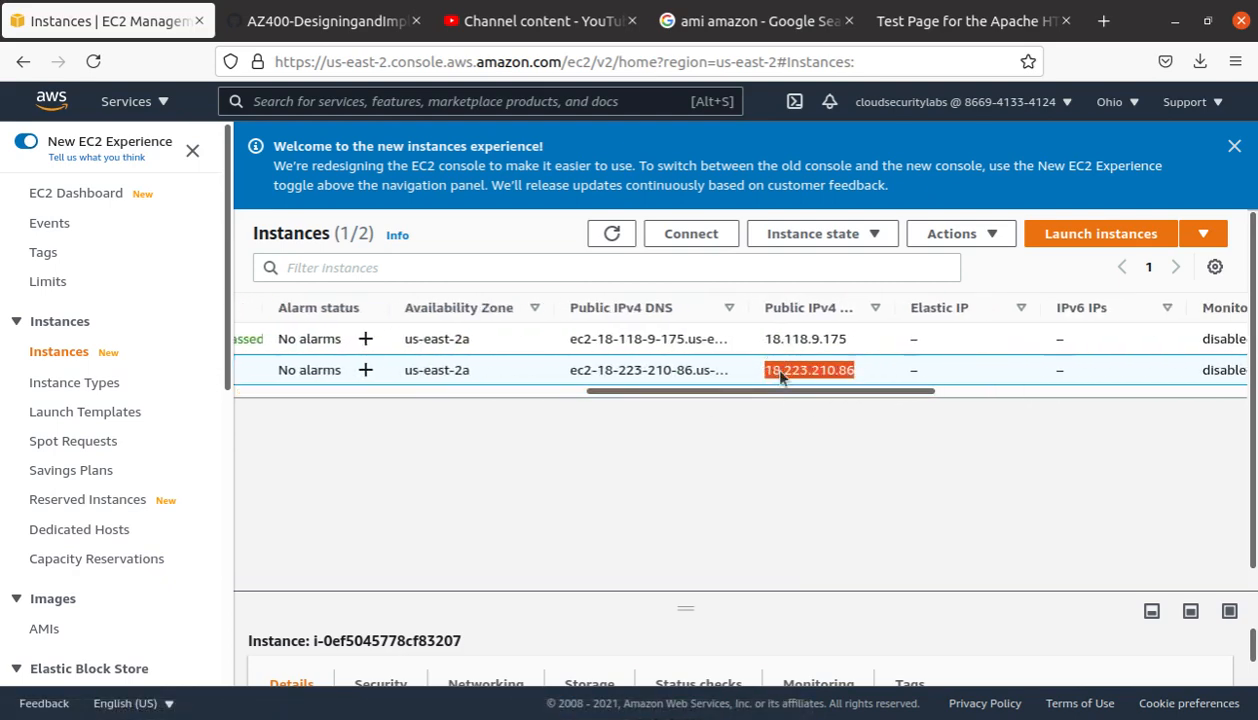
right_click(772, 371)
click(595, 503)
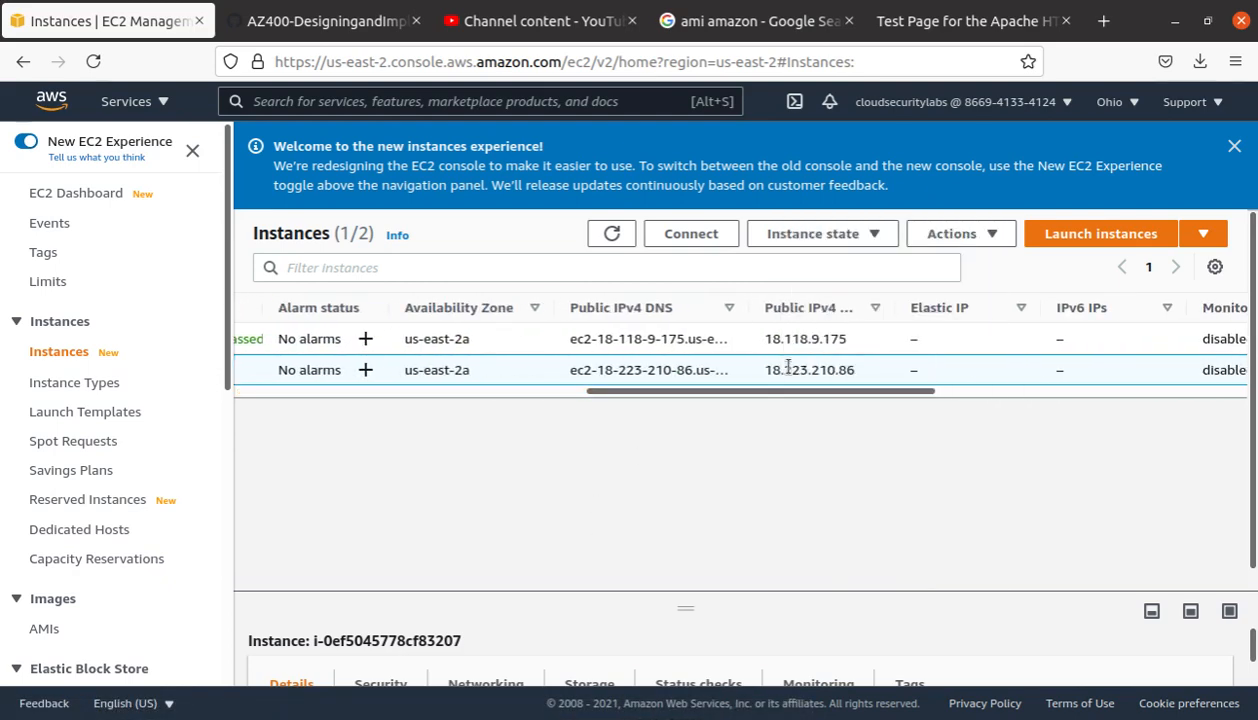
double_click(810, 366)
key(ctrl+c)
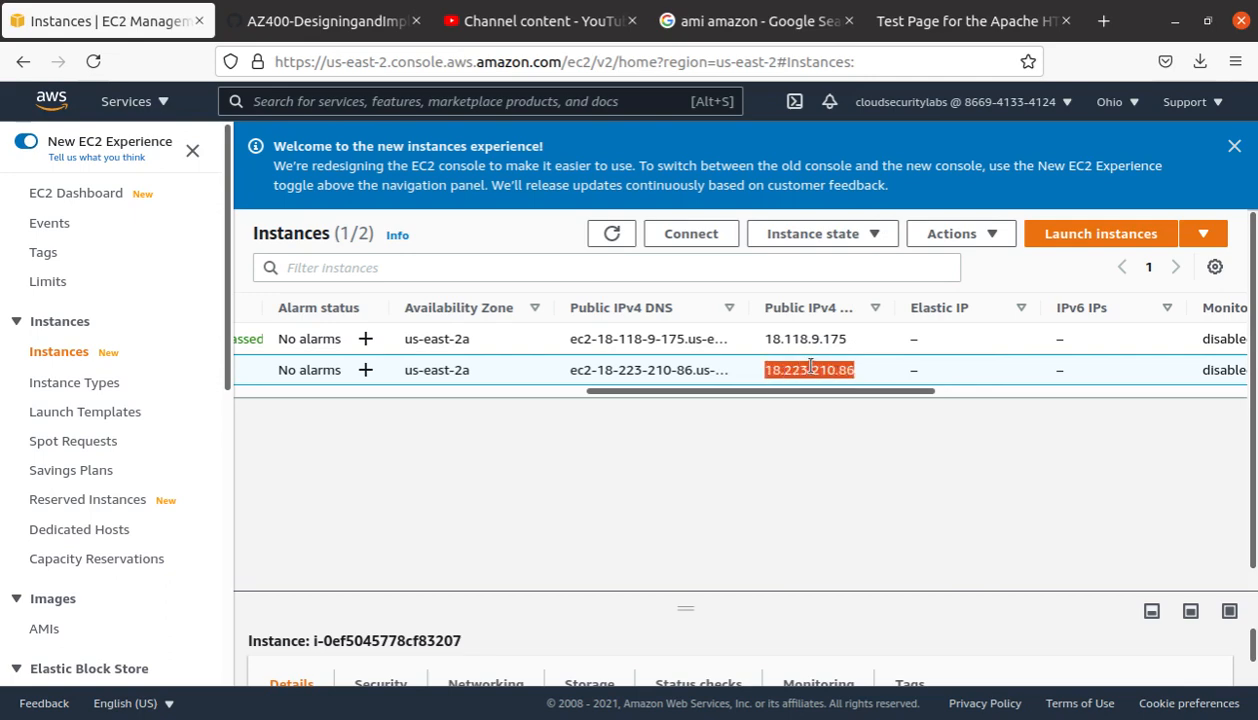
Step: Close the old Apache test tab, load 18.223.210.86 in a new tab, and return to Instances
click(925, 22)
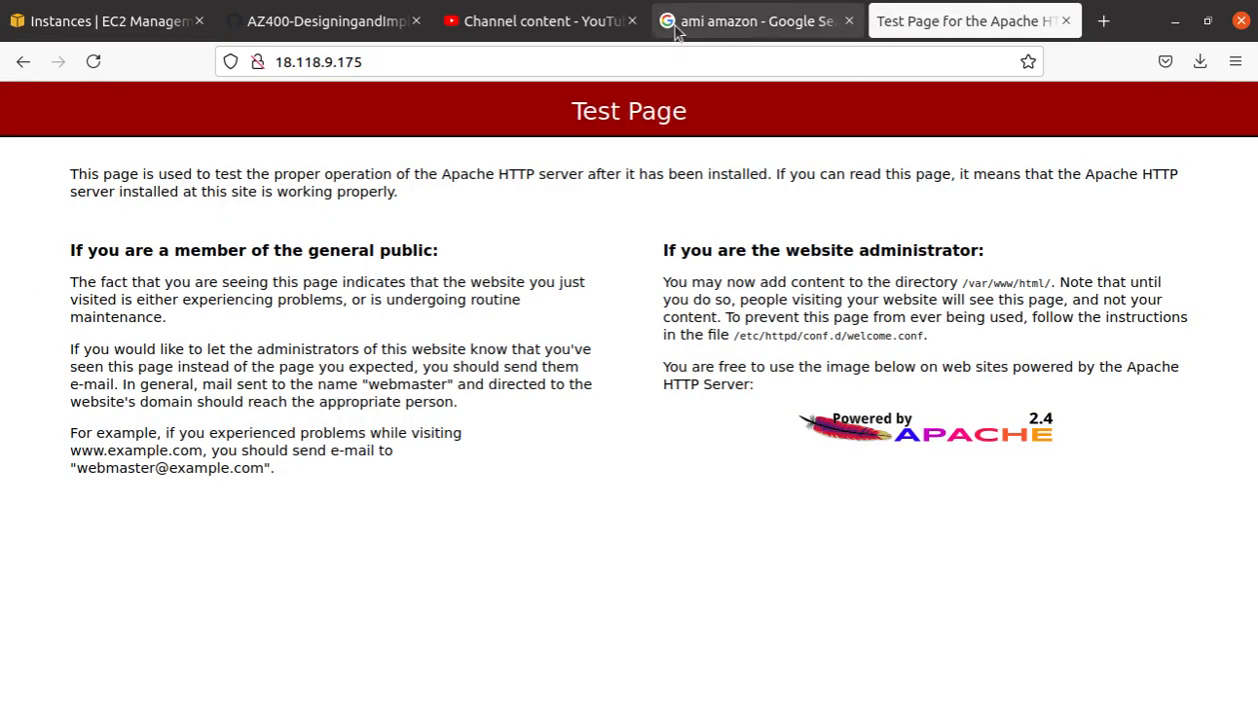
click(1066, 20)
click(893, 19)
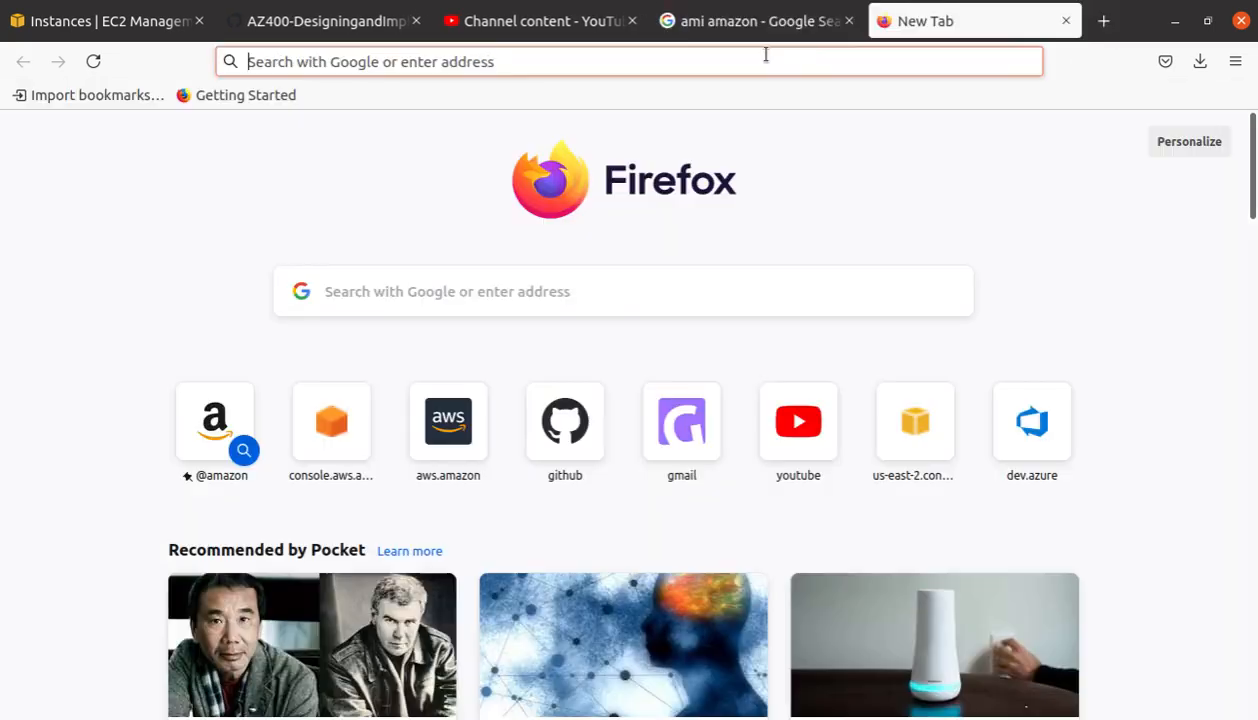
click(760, 60)
key(ctrl+v)
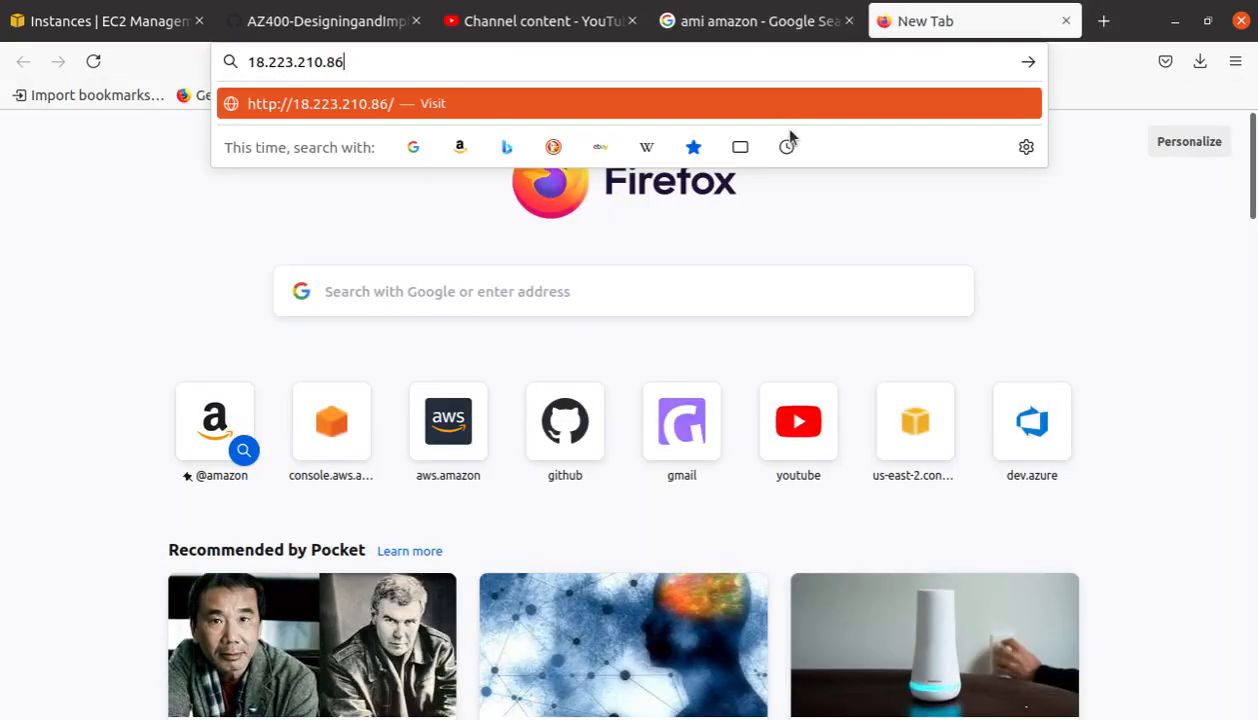
key(Return)
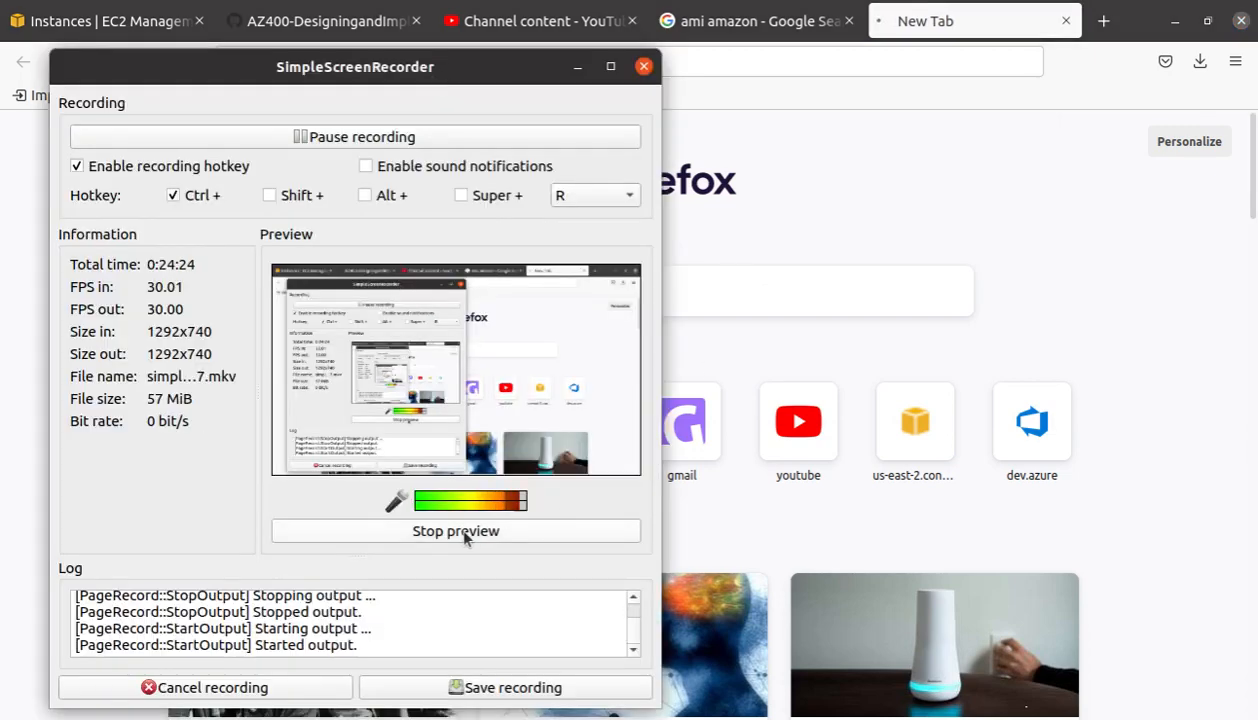
click(669, 180)
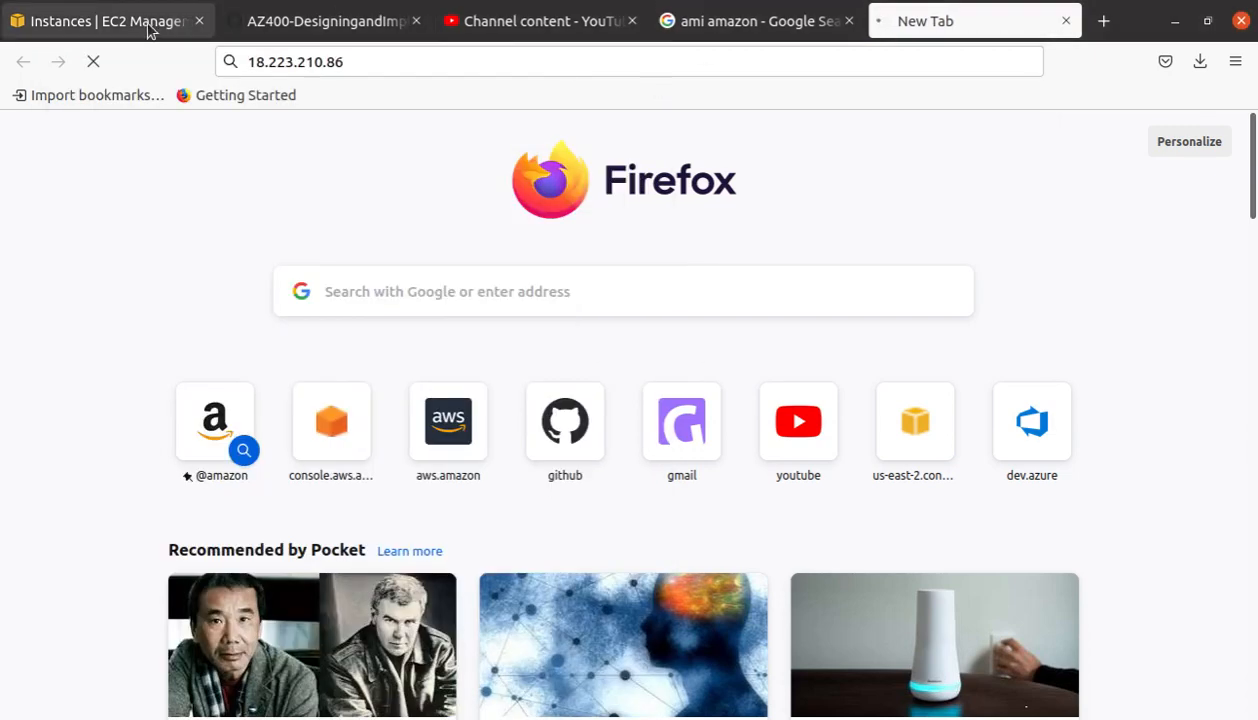
click(100, 24)
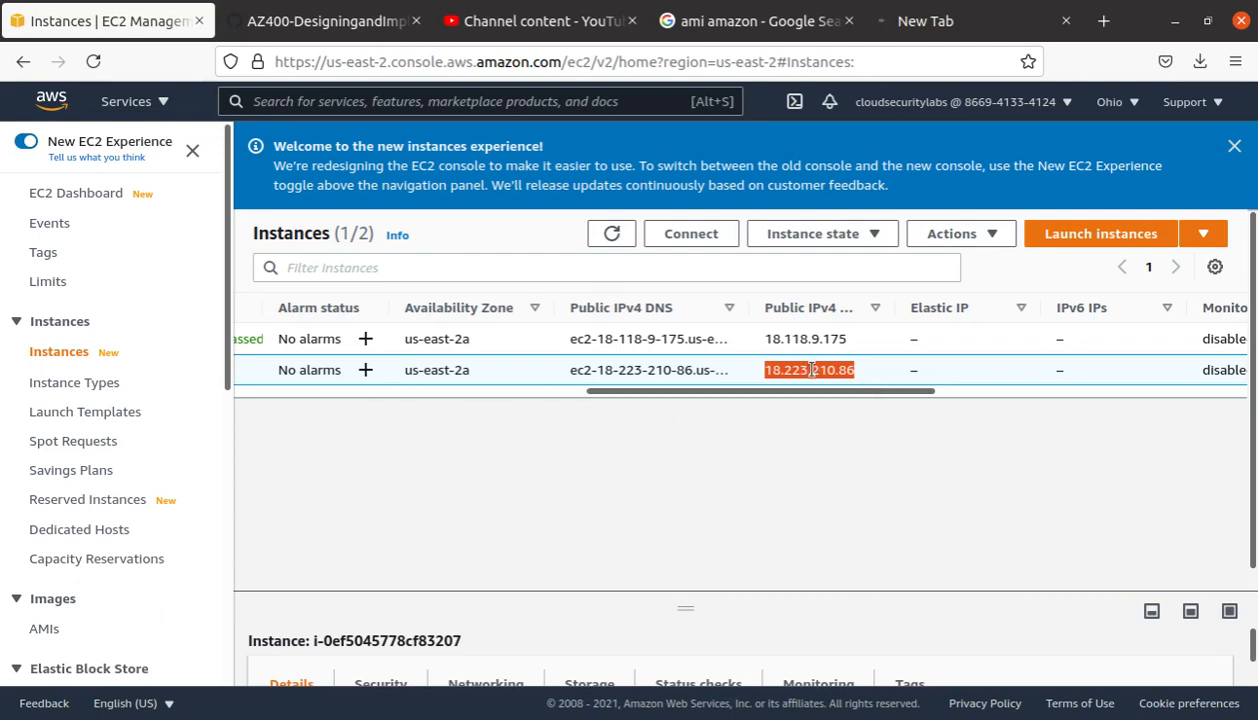
Step: Check inbound rules of instance i-0ef5045778cf83207, then reopen its summary showing Running
click(540, 392)
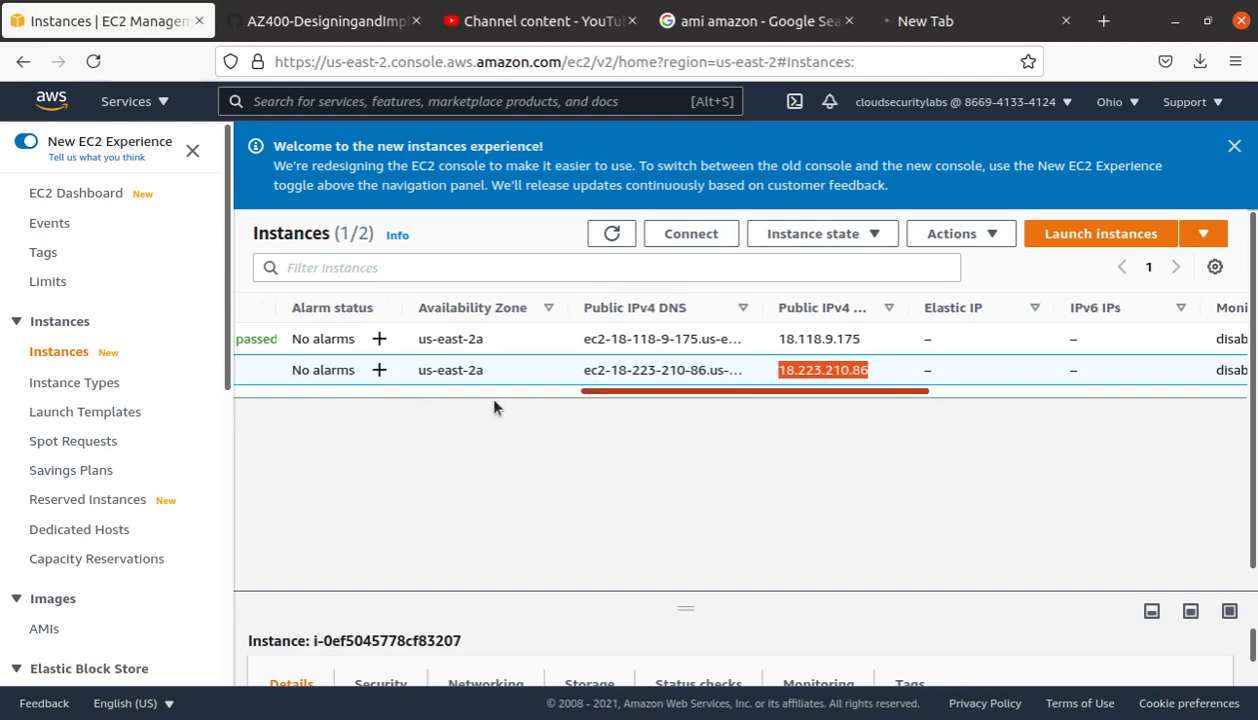
click(517, 370)
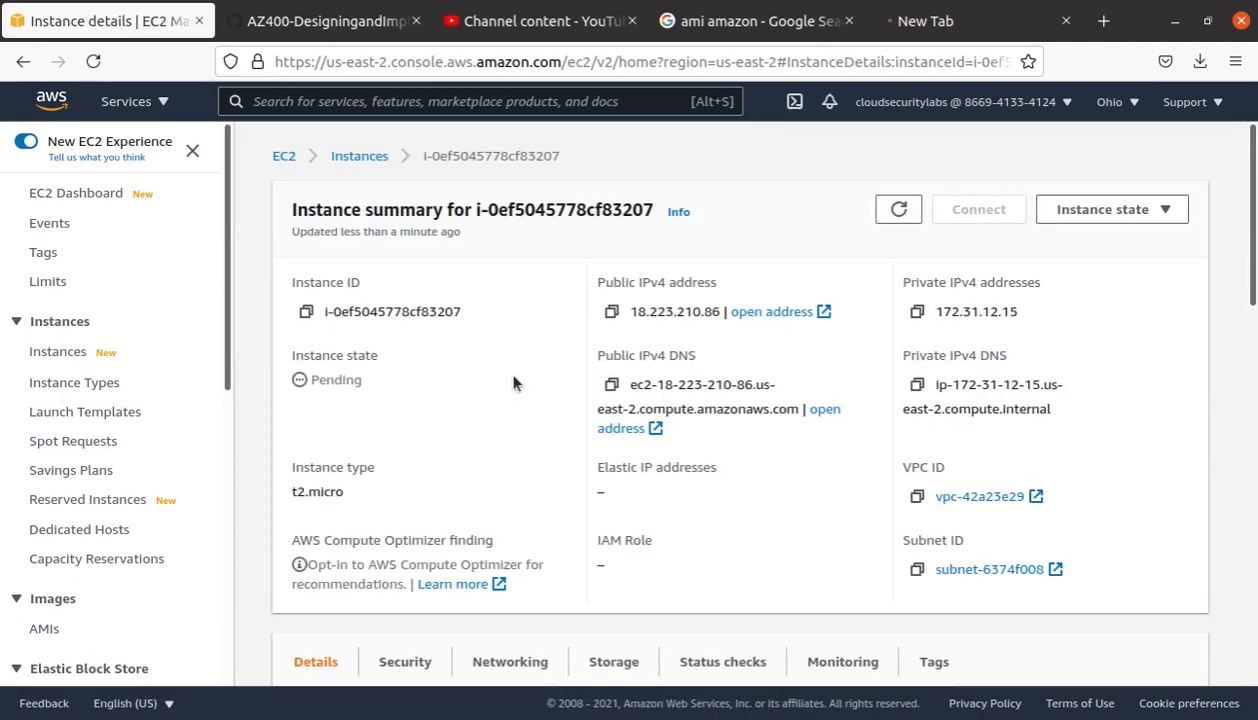
scroll(500, 385, down, 3)
click(408, 451)
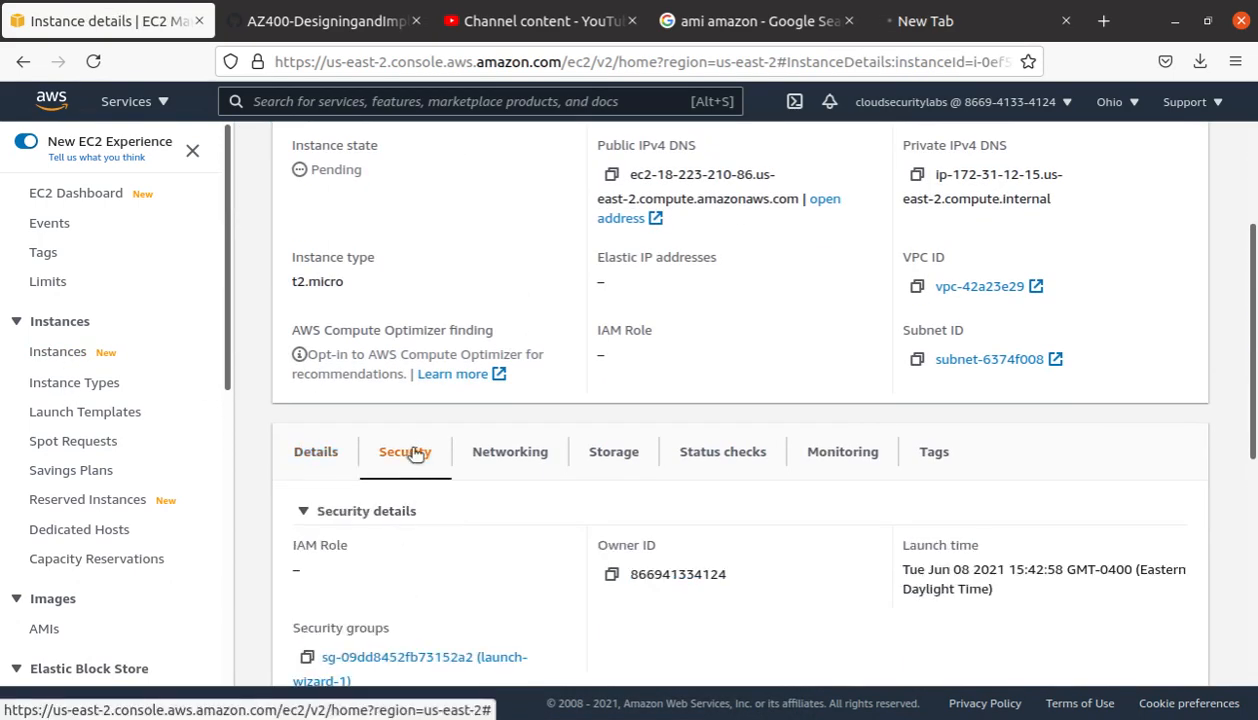
scroll(412, 452, down, 3)
scroll(410, 456, down, 1)
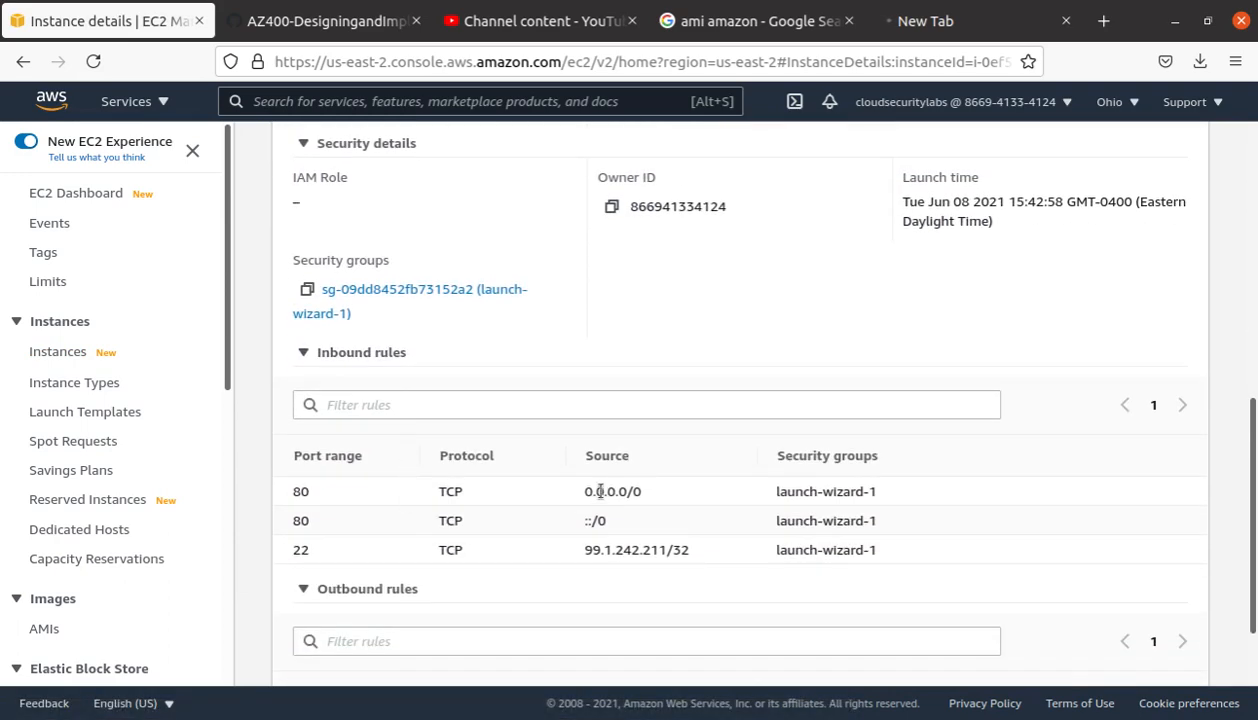
drag(607, 520, 286, 525)
scroll(525, 372, up, 3)
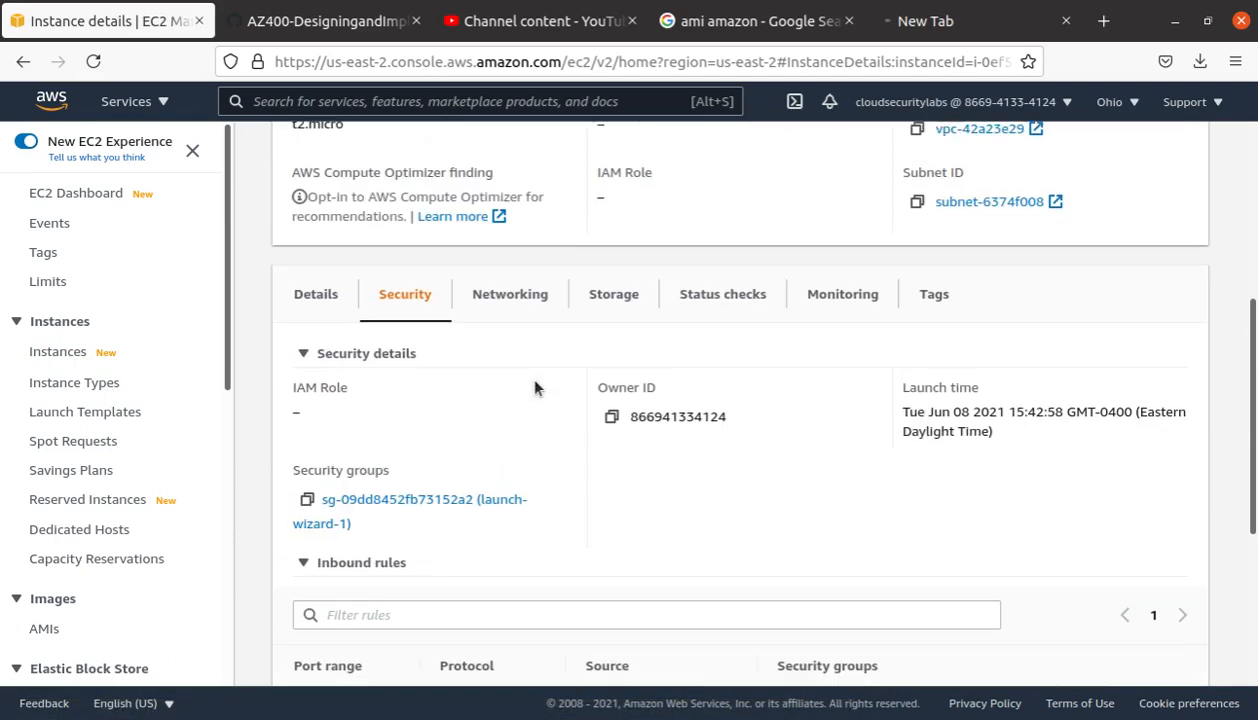
scroll(611, 412, up, 3)
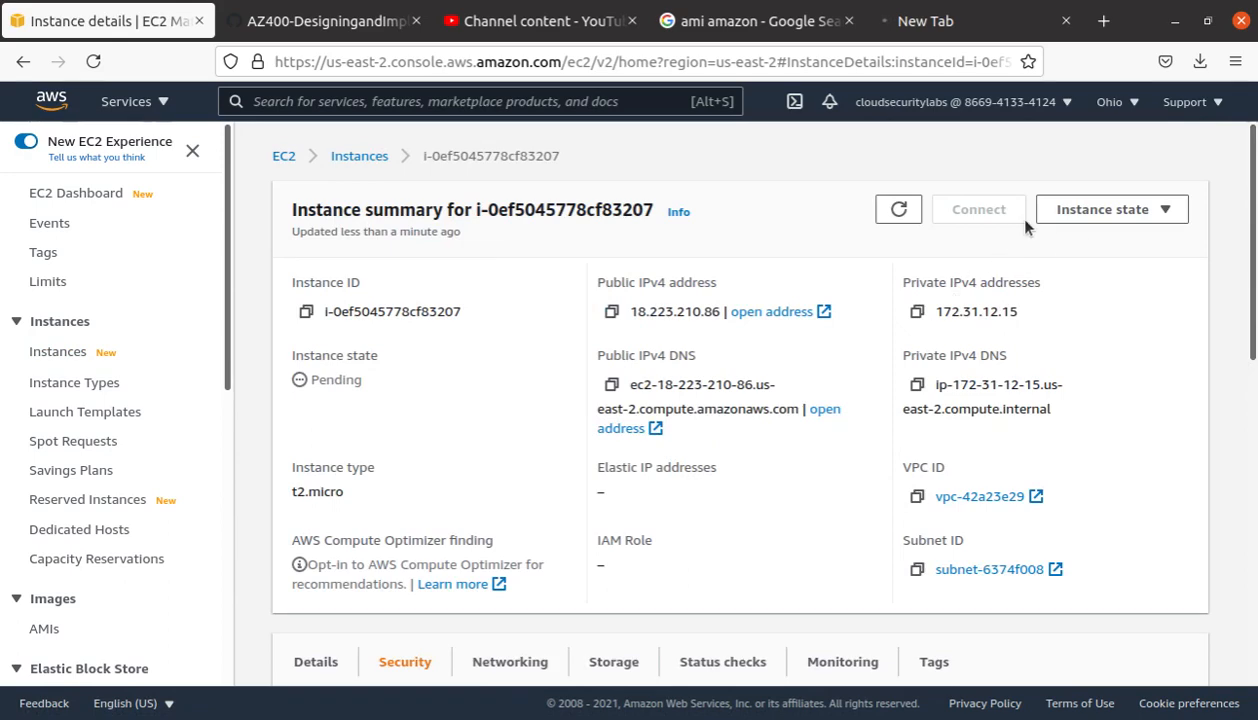
click(360, 157)
click(500, 284)
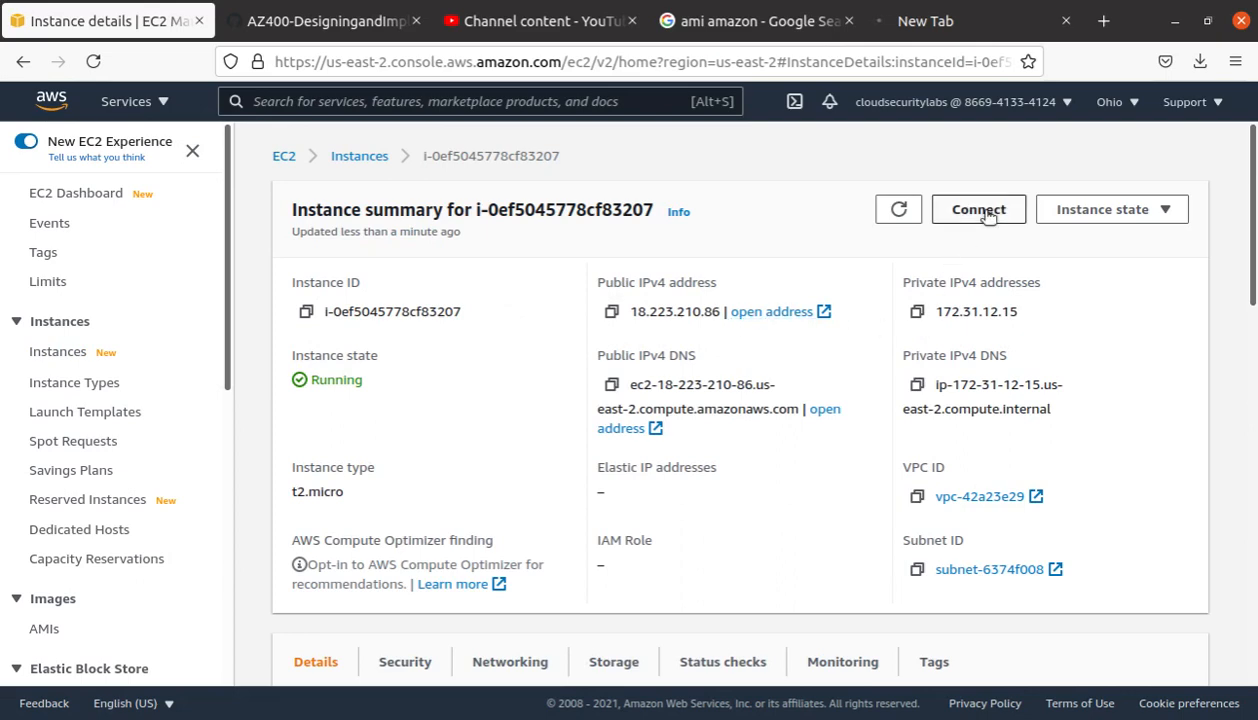
Step: Open Connect for the new instance and reload 18.223.210.86 in the browser tab
click(984, 213)
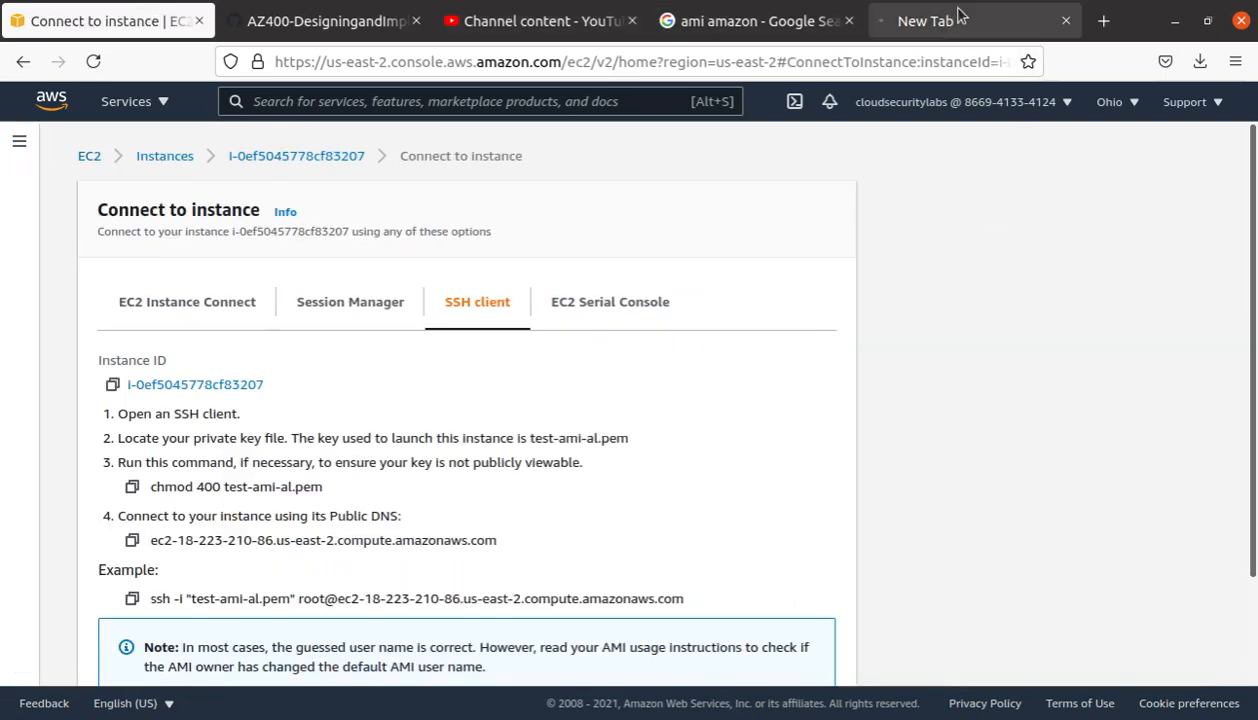
click(957, 14)
click(471, 60)
text(\)
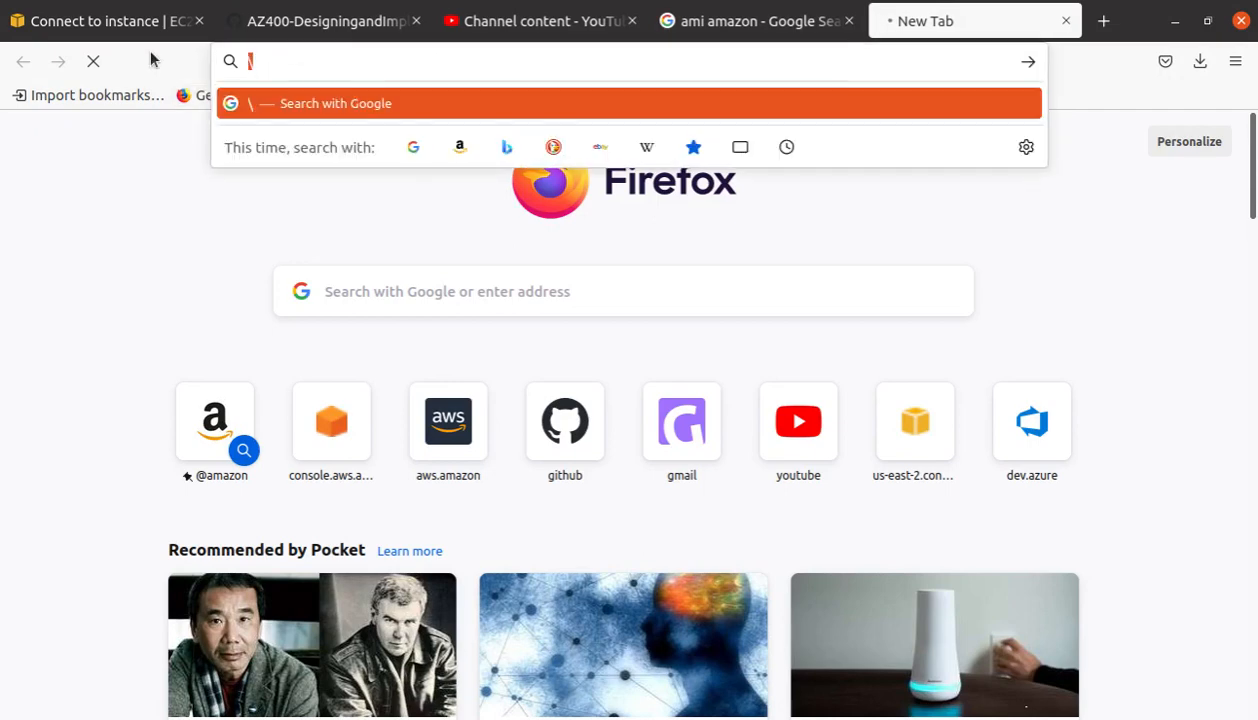
key(ctrl+v)
key(Return)
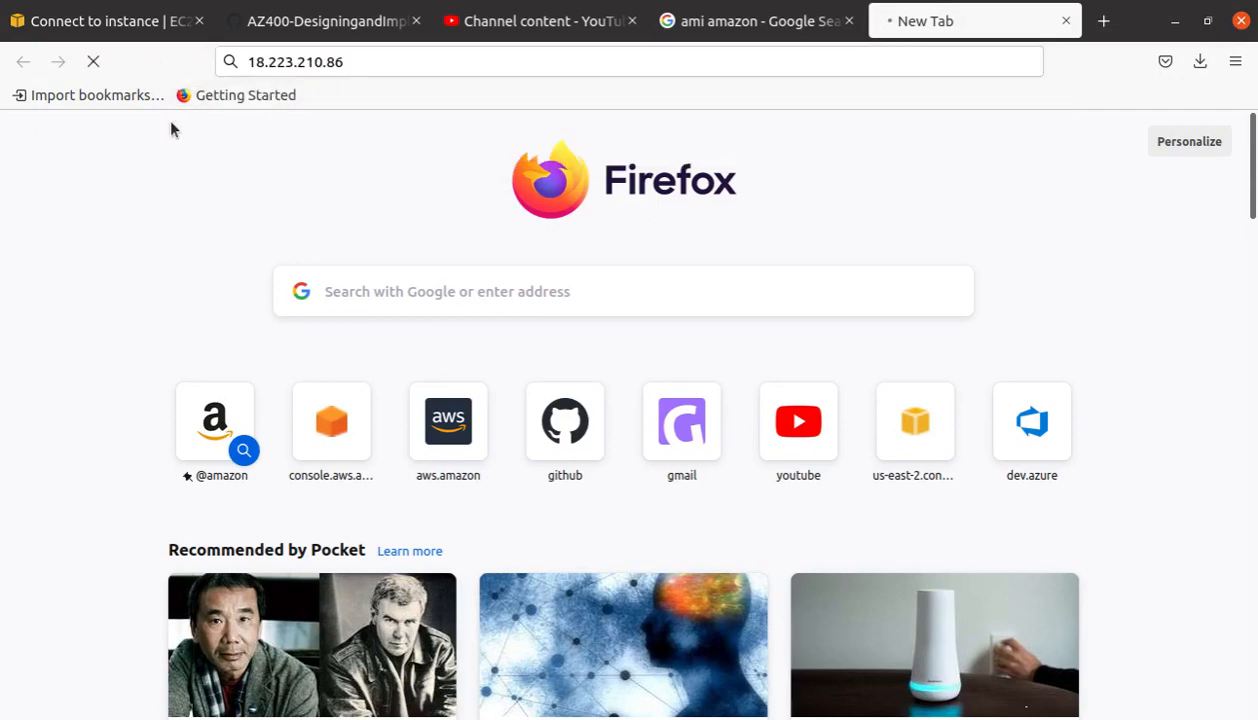
Step: Copy the example ssh command from the SSH client instructions and switch to the terminal
click(700, 21)
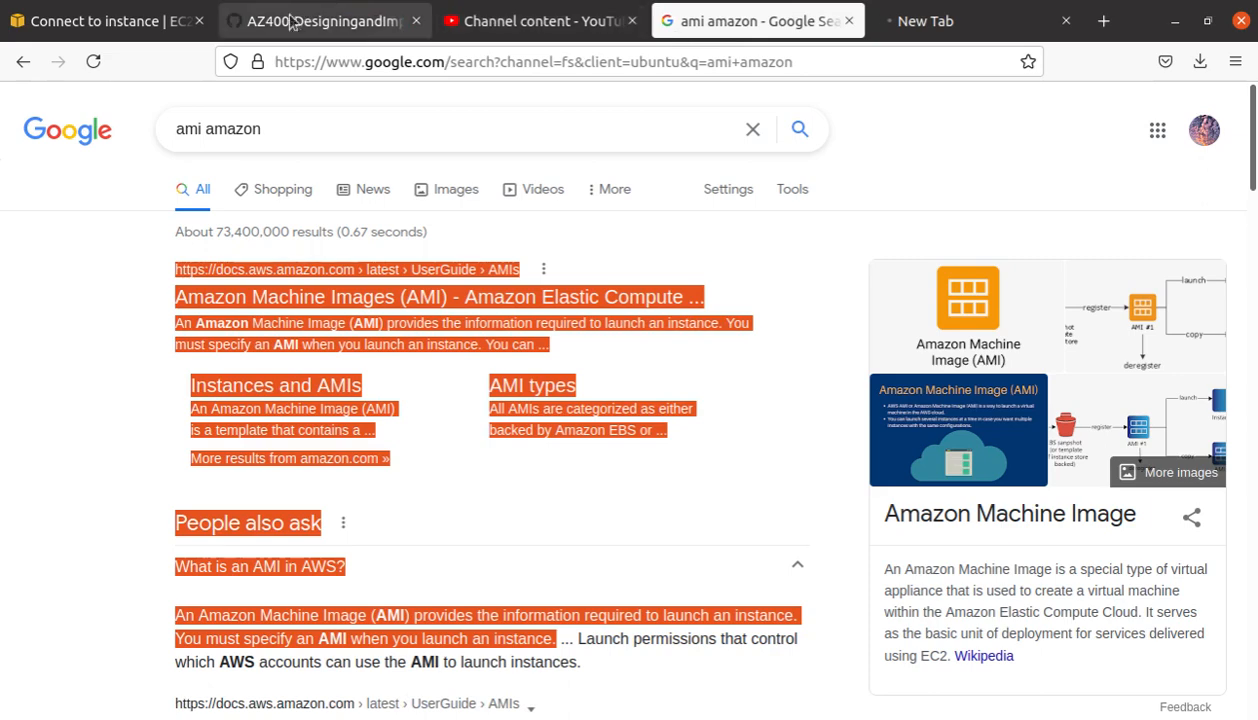
click(97, 21)
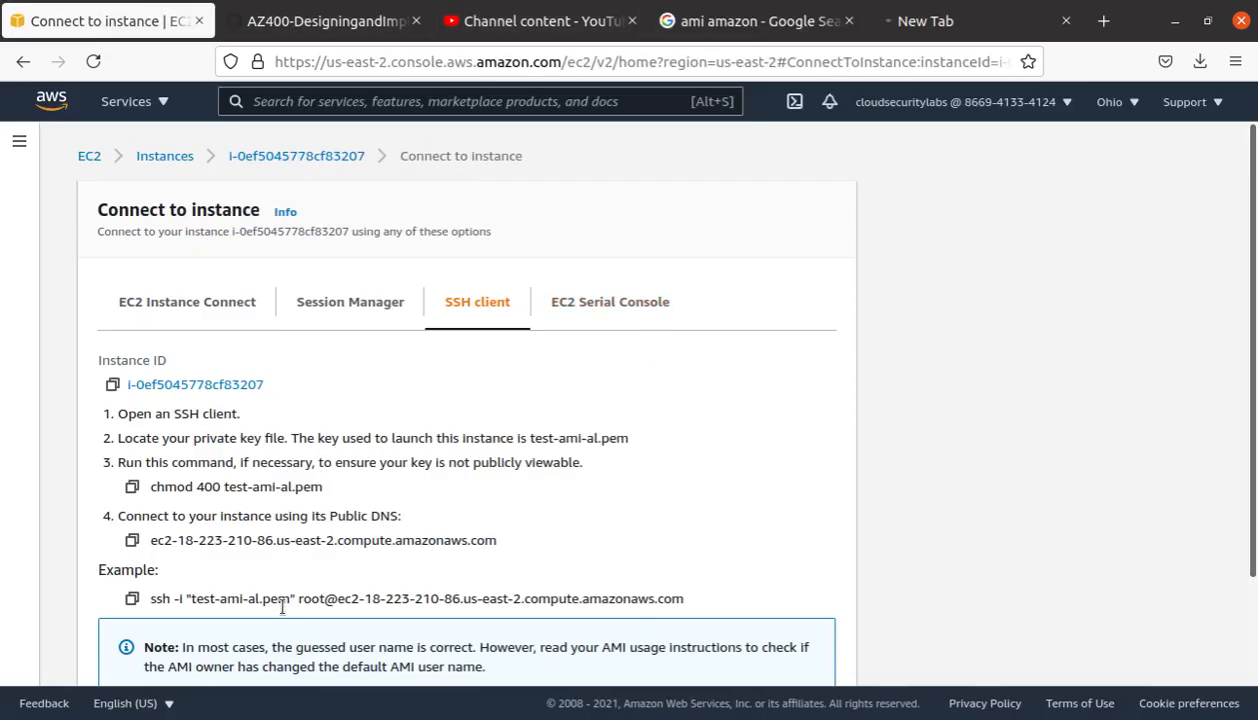
click(131, 598)
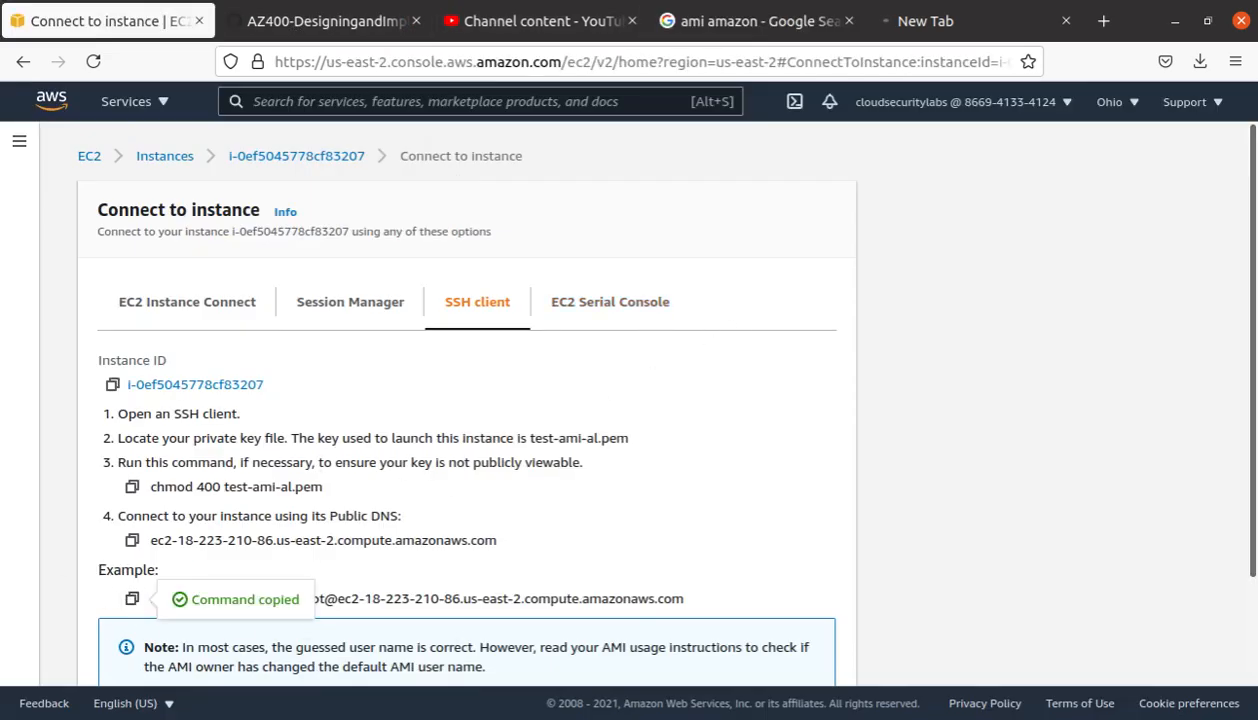
key(alt+Tab)
right_click(448, 292)
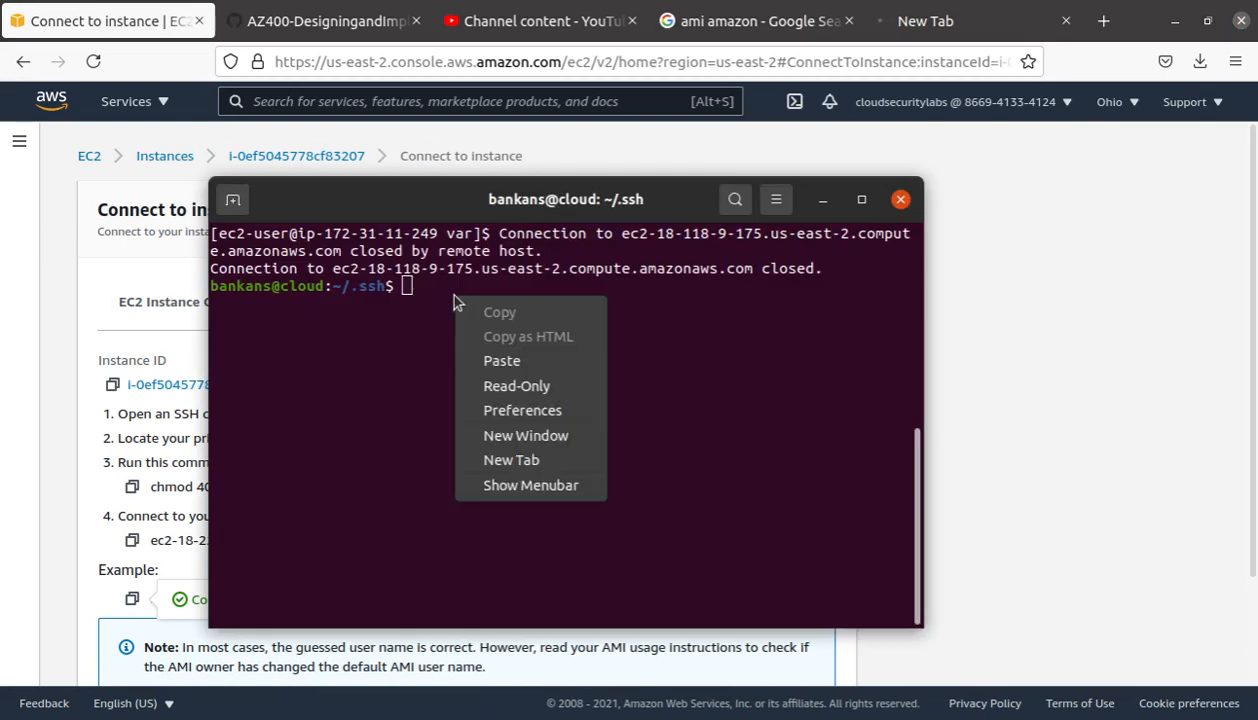
Step: Run the pasted ssh command as root, accept the host key, then cancel the hung session
click(530, 361)
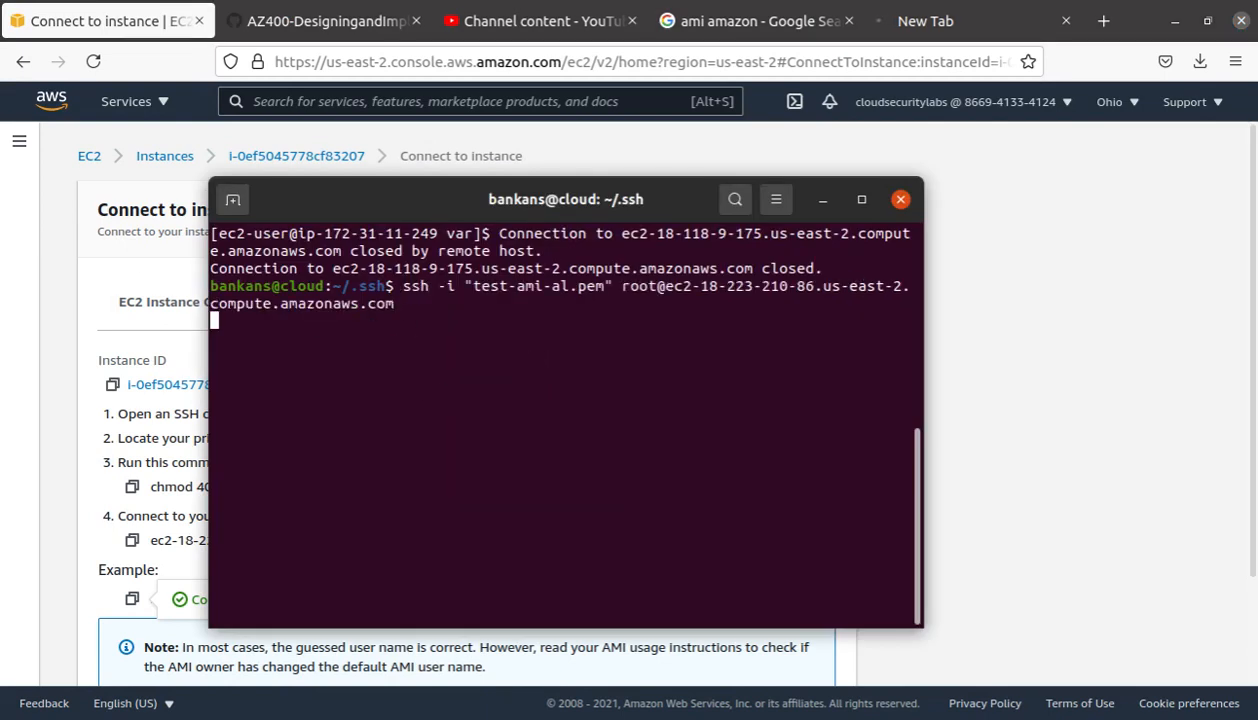
key(Return)
text(yes)
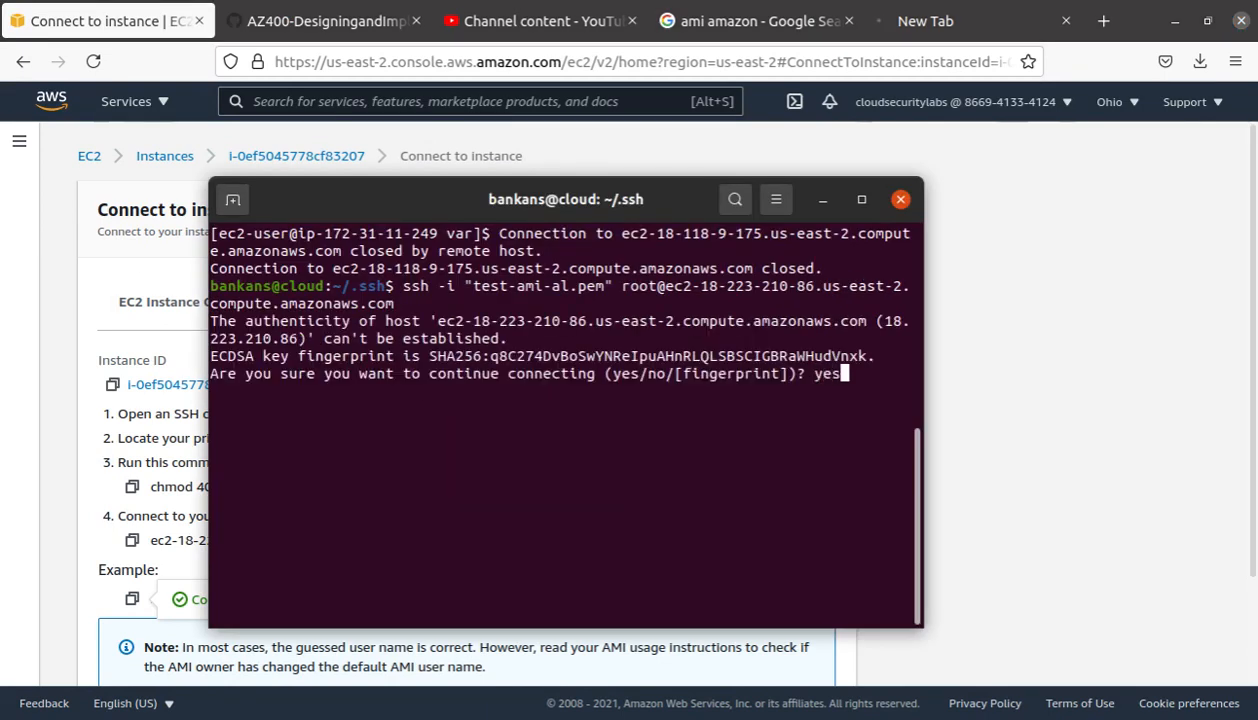
key(Return)
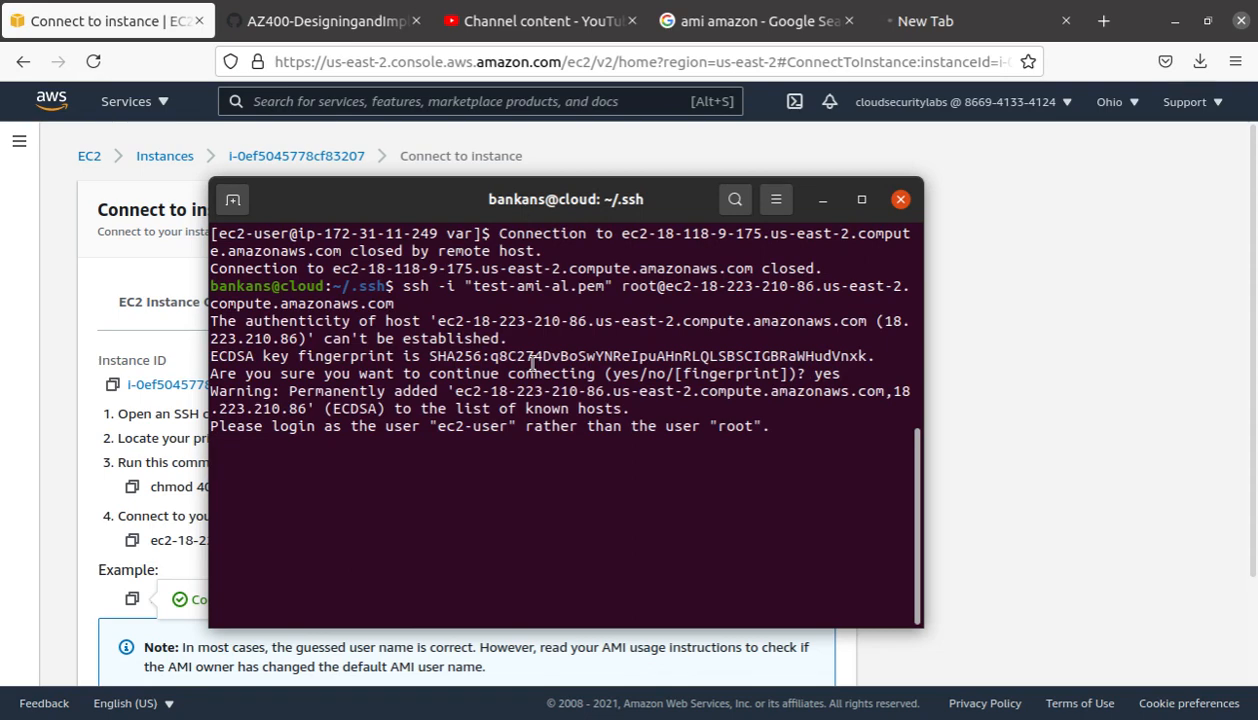
key(ctrl+c)
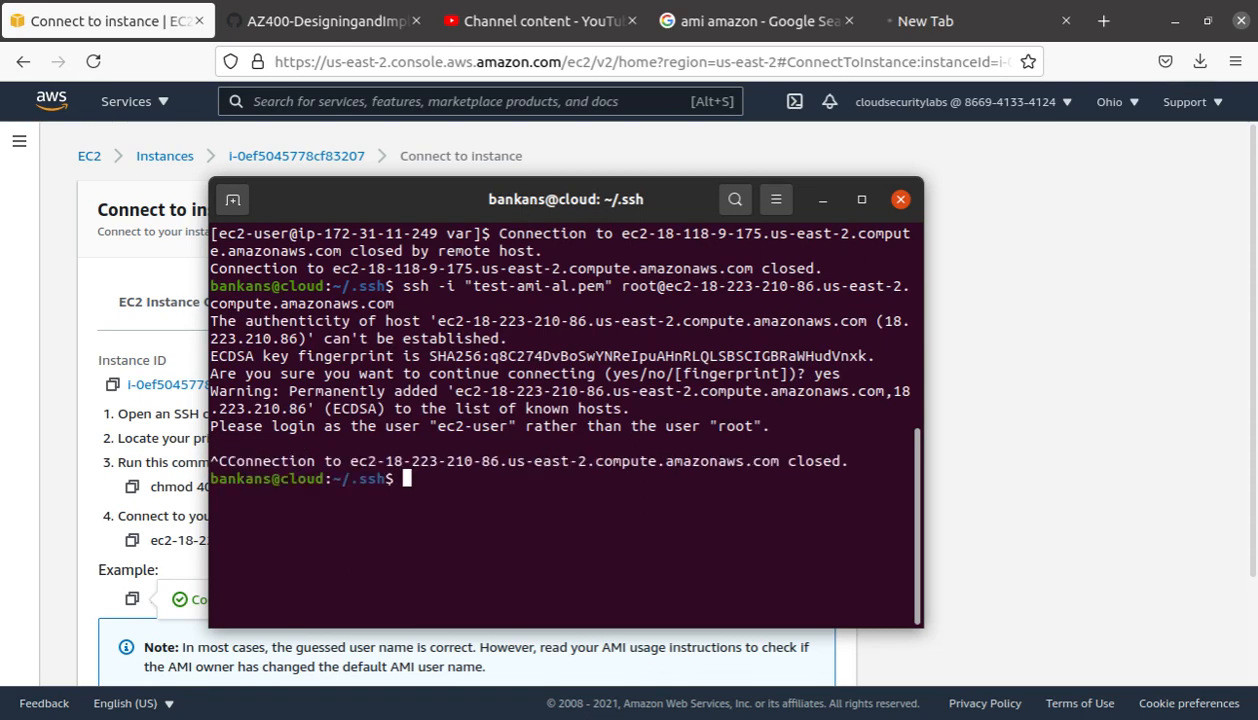
key(Return)
key(Return)
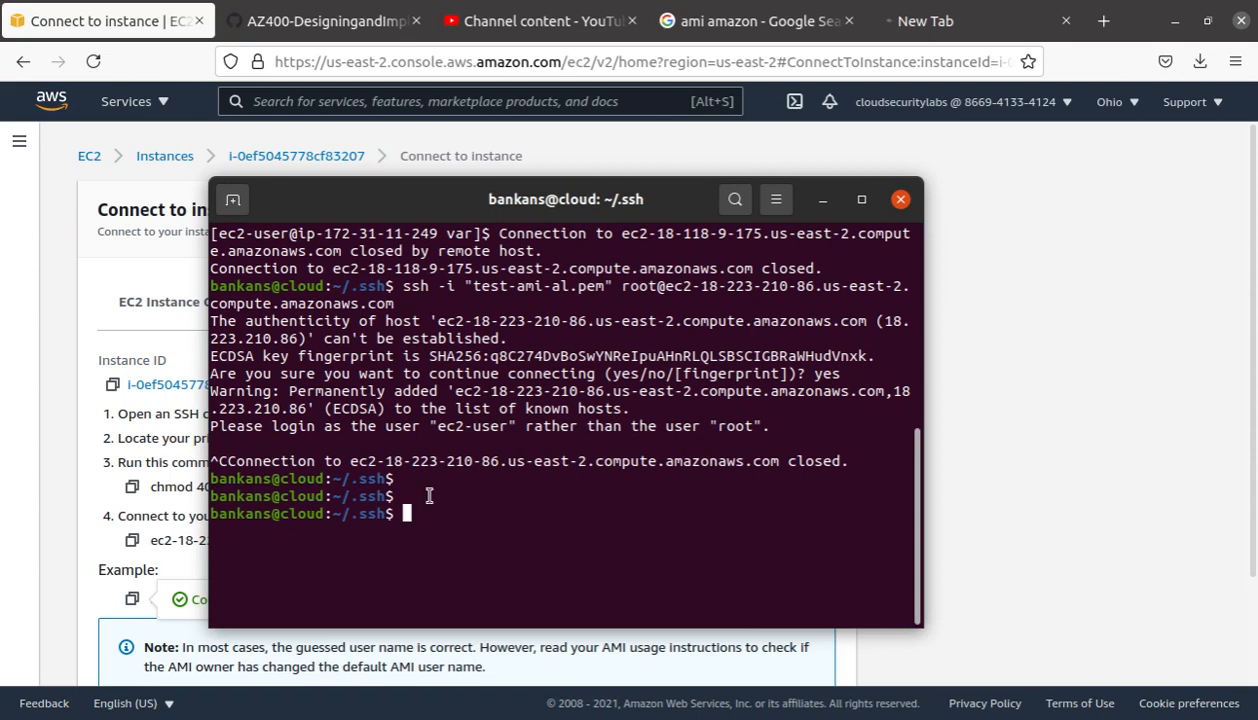
Step: Re-run the ssh command with root replaced by ec2-user to log in
right_click(478, 490)
click(560, 555)
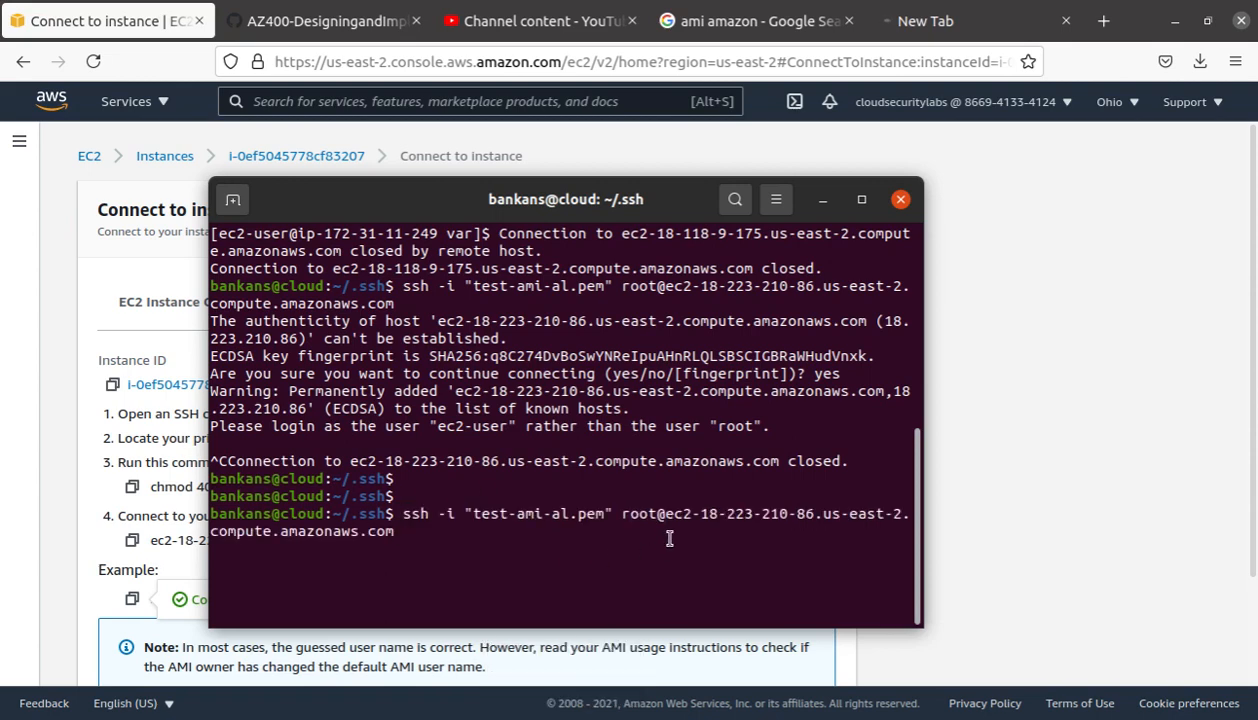
key(Left)
key(Left)
key(Left)
key(Left)
key(Left)
key(Left)
key(Left)
key(Left)
key(Left)
key(Left)
key(Left)
key(Left)
key(Left)
key(Left)
key(Left)
key(Left)
key(Left)
key(Left)
key(Left)
key(Left)
key(Left)
key(Left)
key(Left)
key(Left)
key(Left)
key(Left)
key(Left)
key(Left)
key(Left)
key(BackSpace)
key(BackSpace)
key(BackSpace)
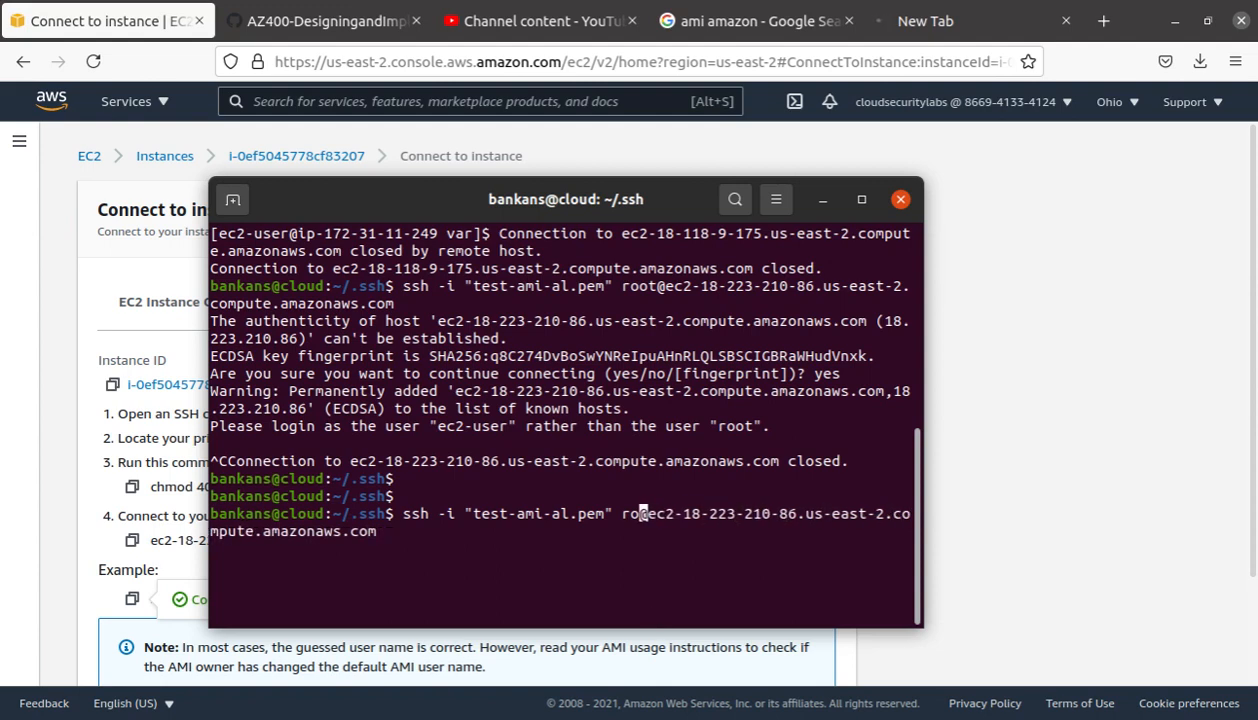
key(BackSpace)
text(ec2)
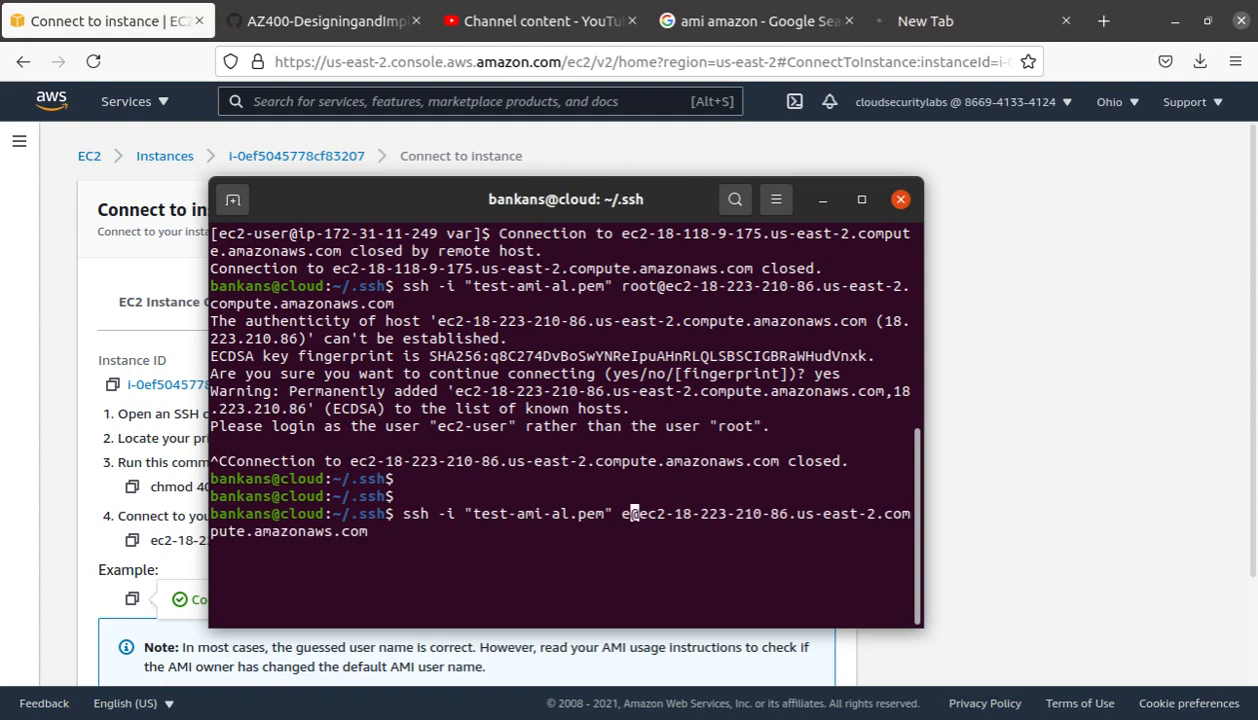
text(-user)
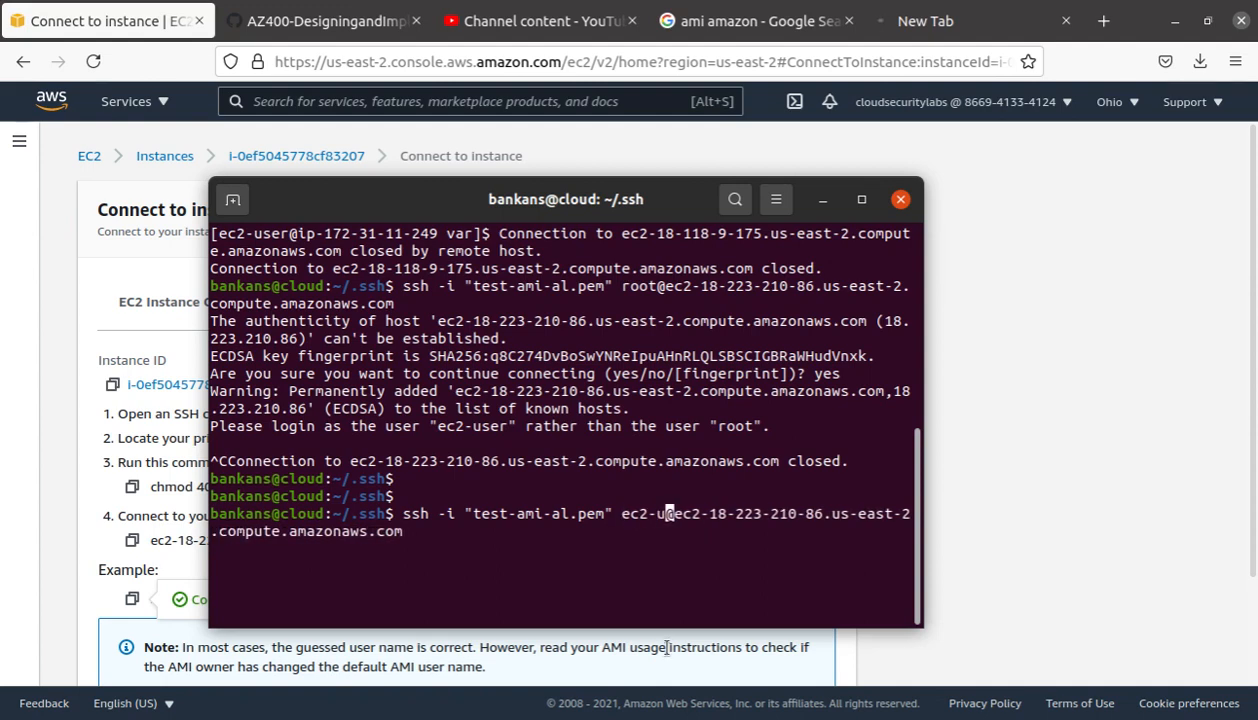
key(Return)
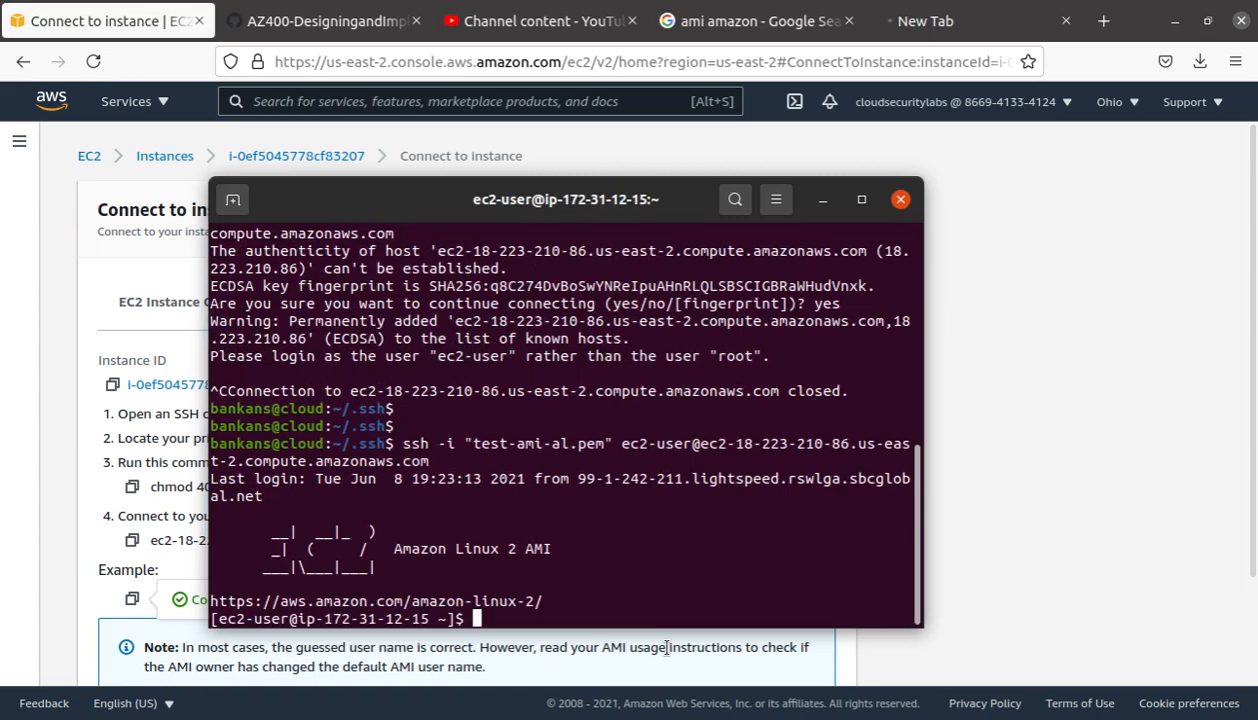
Step: Check the httpd service status, finding it inactive (dead)
drag(584, 615, 158, 428)
click(539, 498)
key(Return)
key(Return)
key(Return)
key(Return)
key(Return)
key(Return)
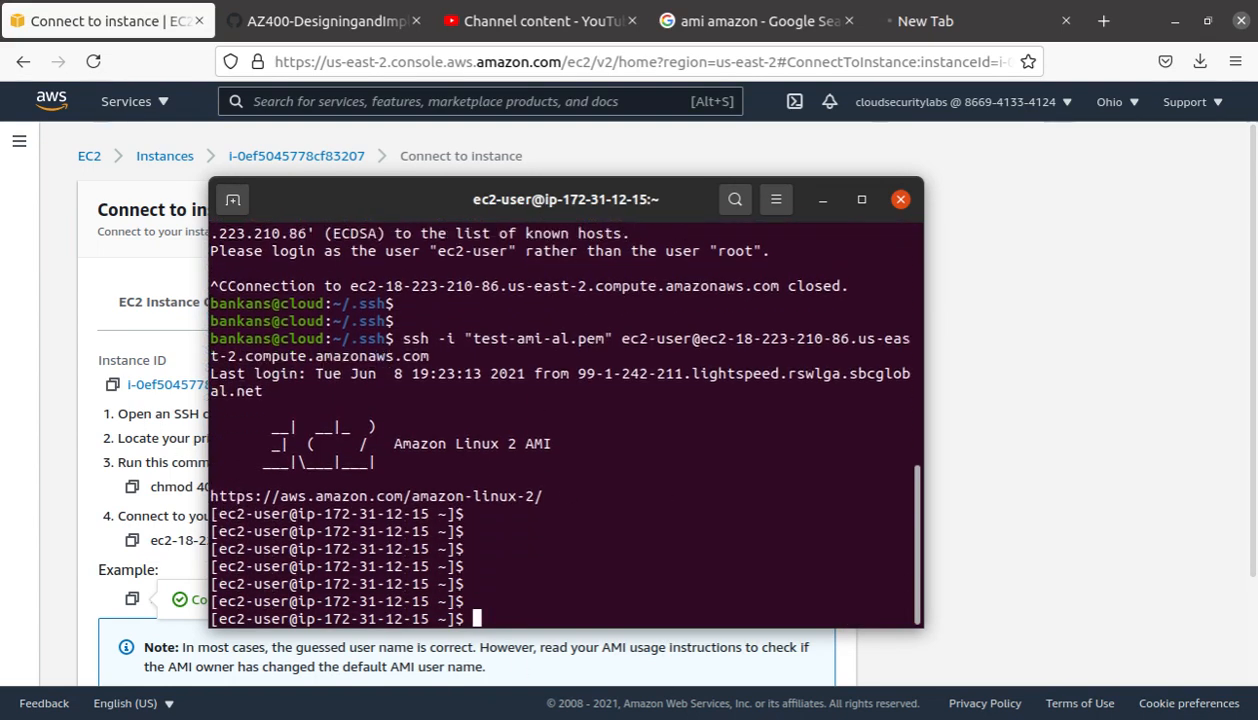
text(sudo )
text(s)
text(r)
text(rvice)
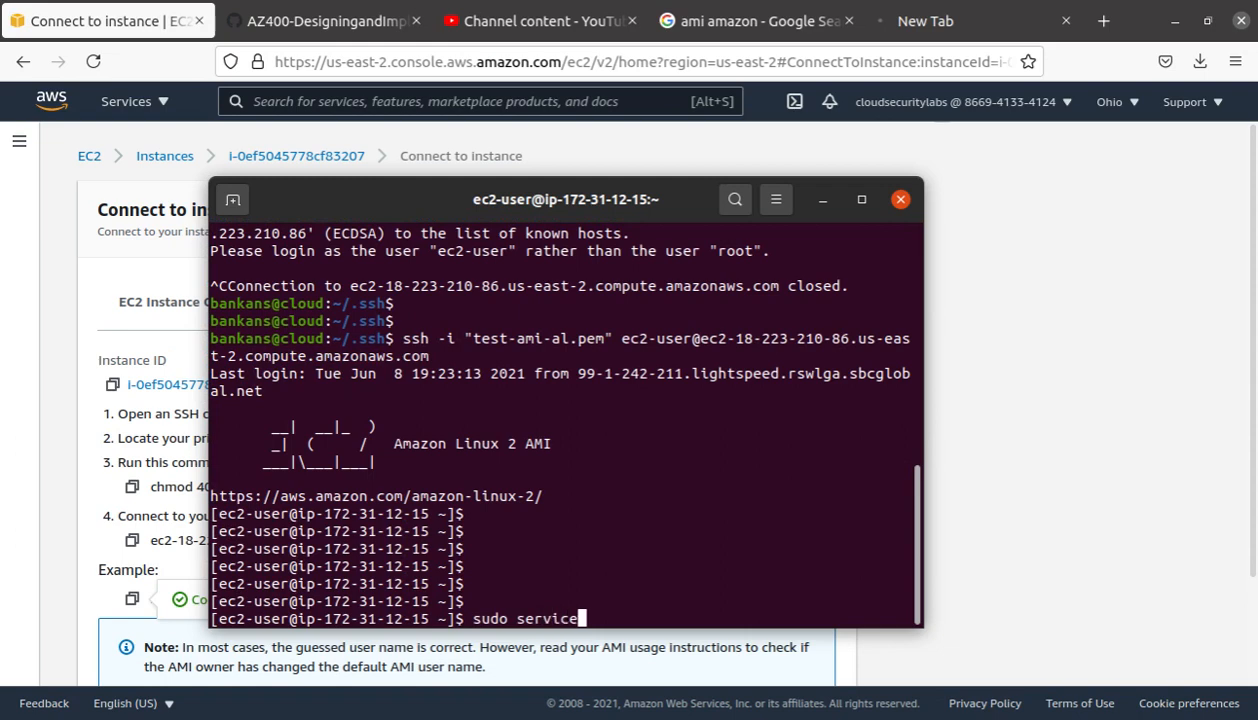
text( httpd)
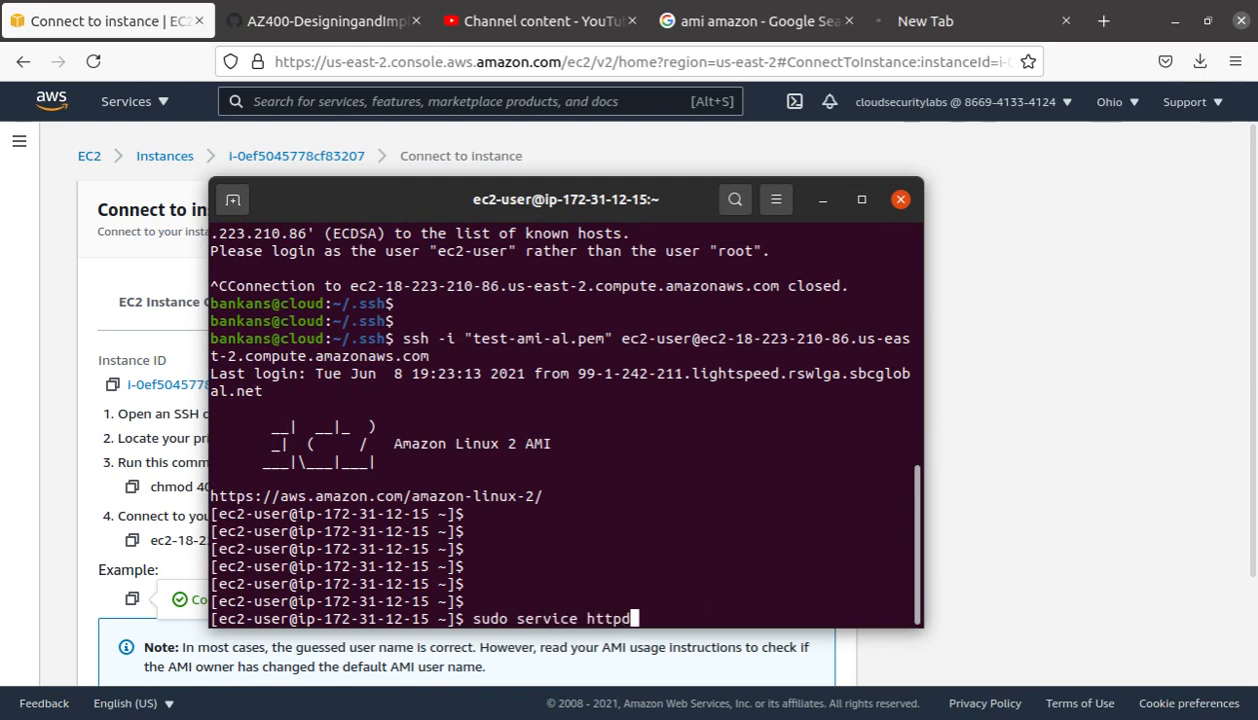
text( status)
key(Return)
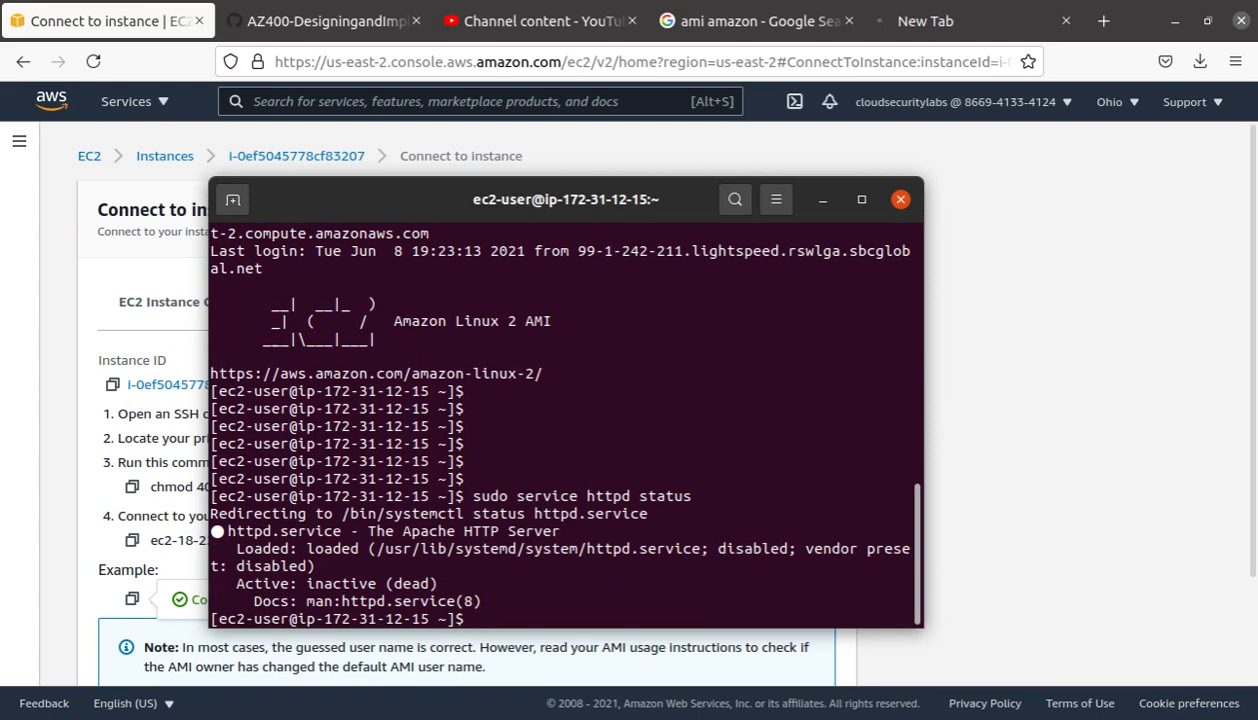
Step: Start Apache with sudo service httpd start
key(Up)
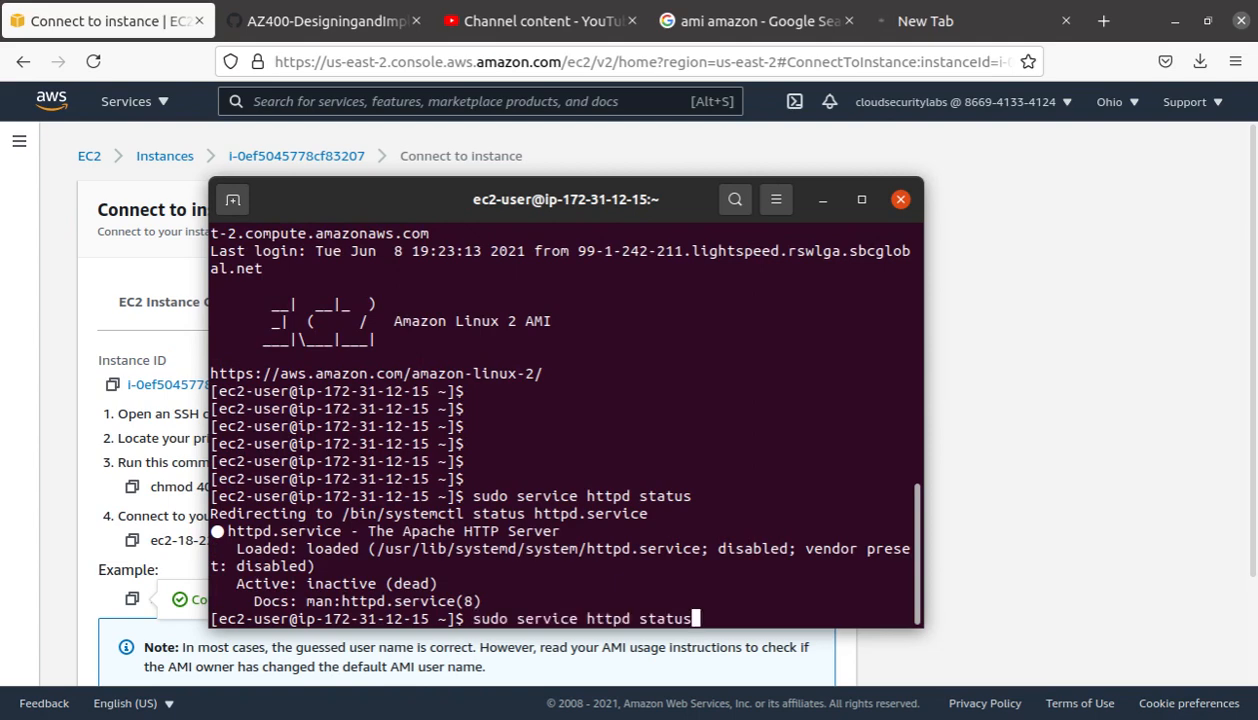
key(BackSpace)
key(BackSpace)
key(BackSpace)
key(BackSpace)
text(art)
key(Return)
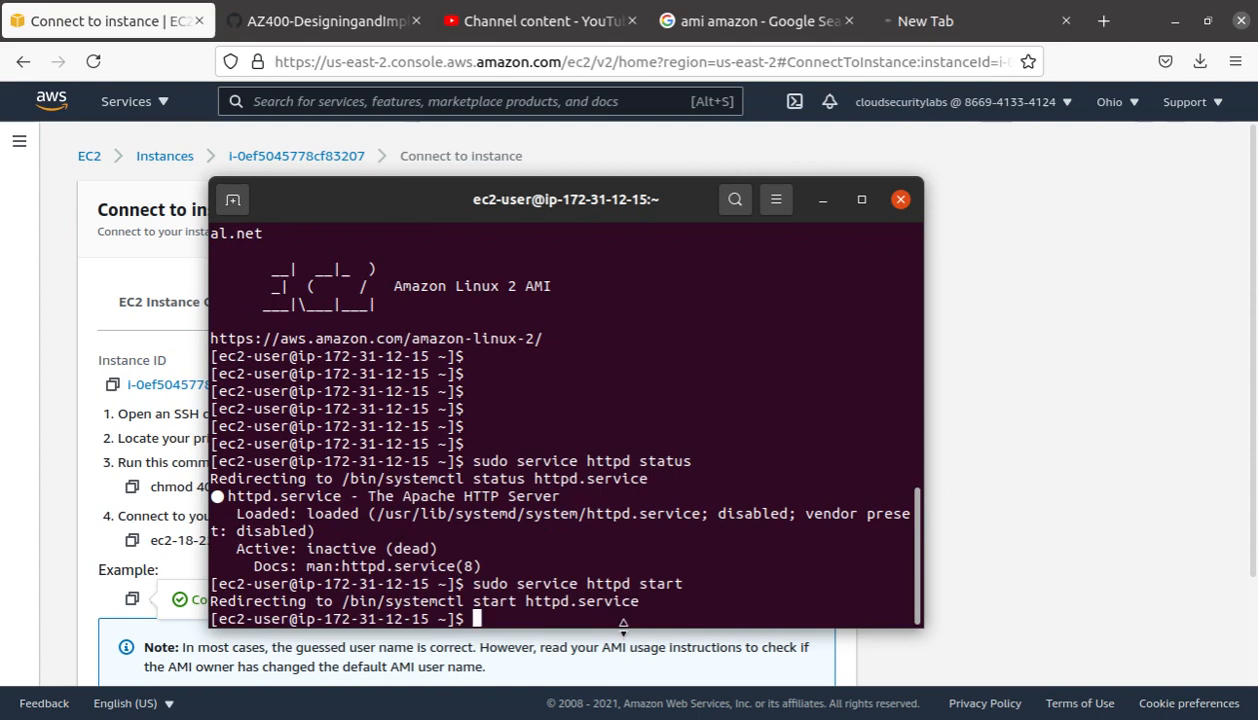
drag(690, 584, 472, 585)
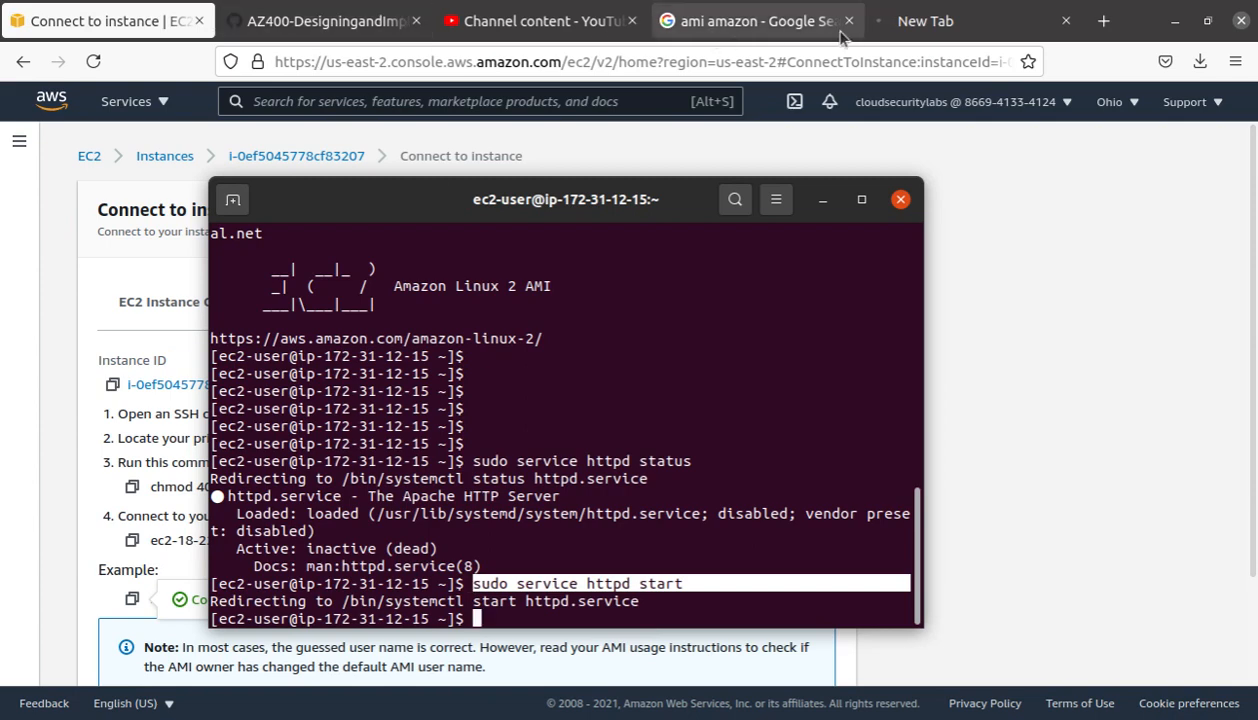
Step: Load the Apache test page from 18.223.210.86 in the new tab, then go back to the EC2 Connect page
click(969, 25)
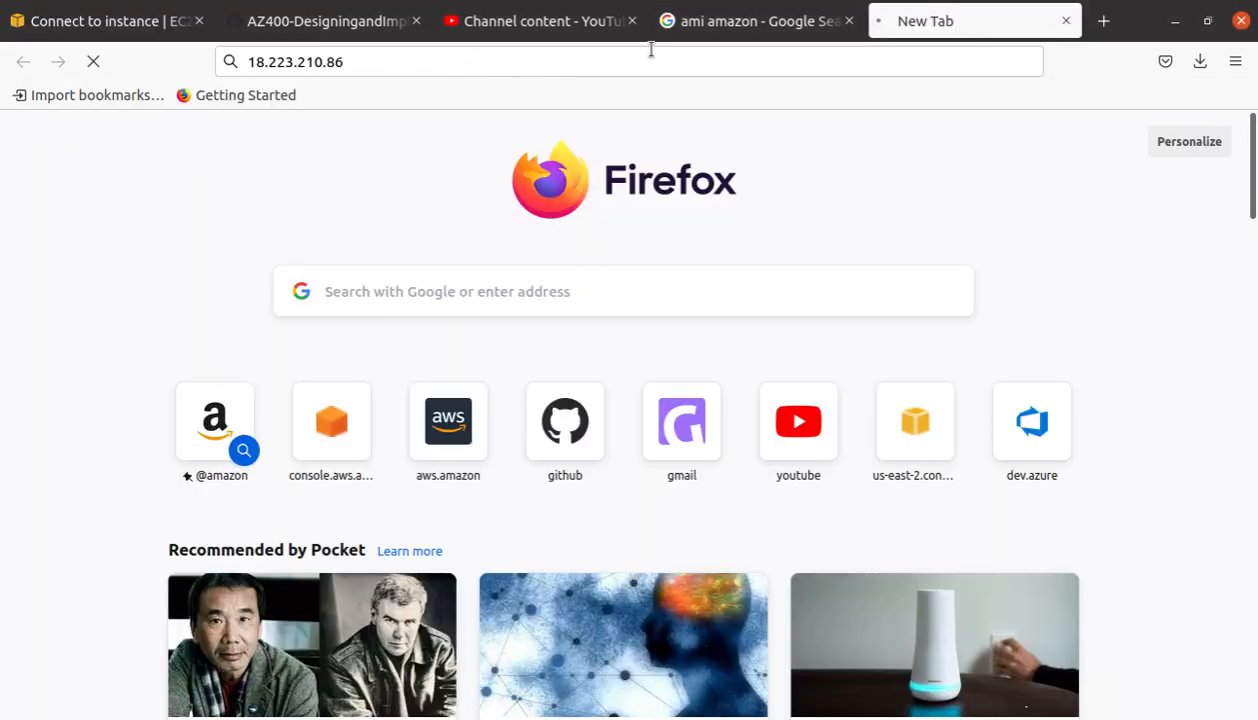
click(649, 57)
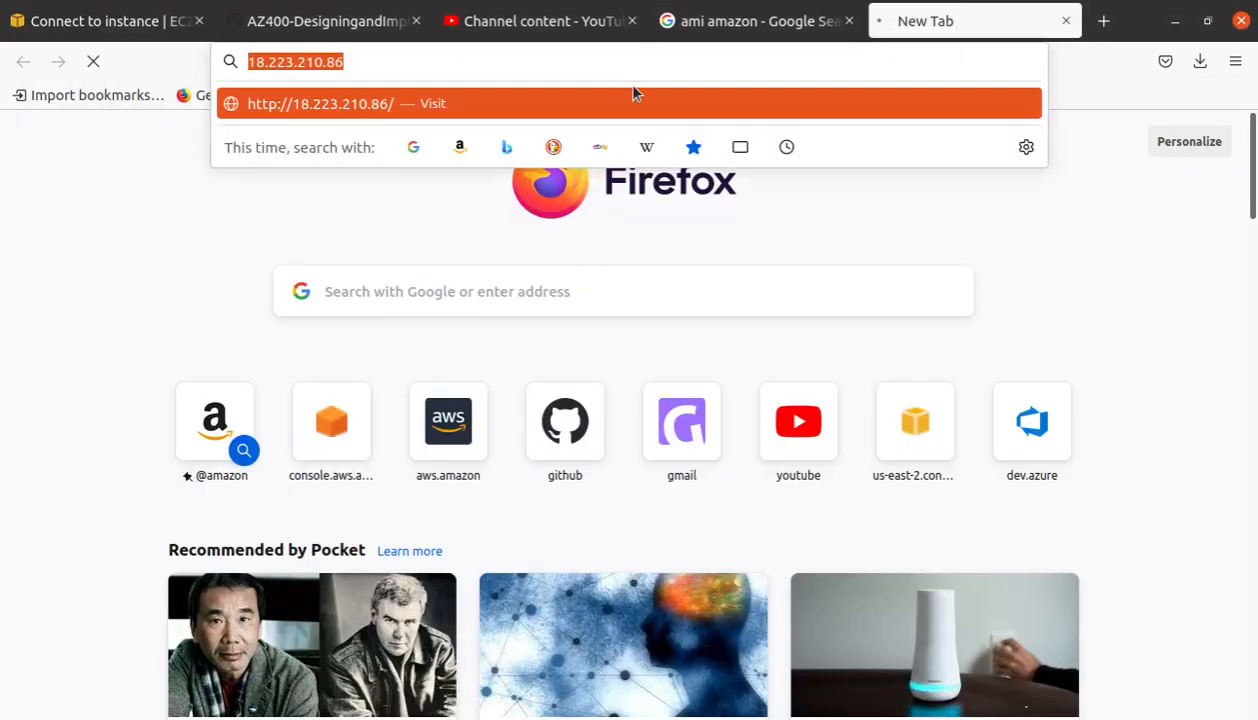
click(635, 95)
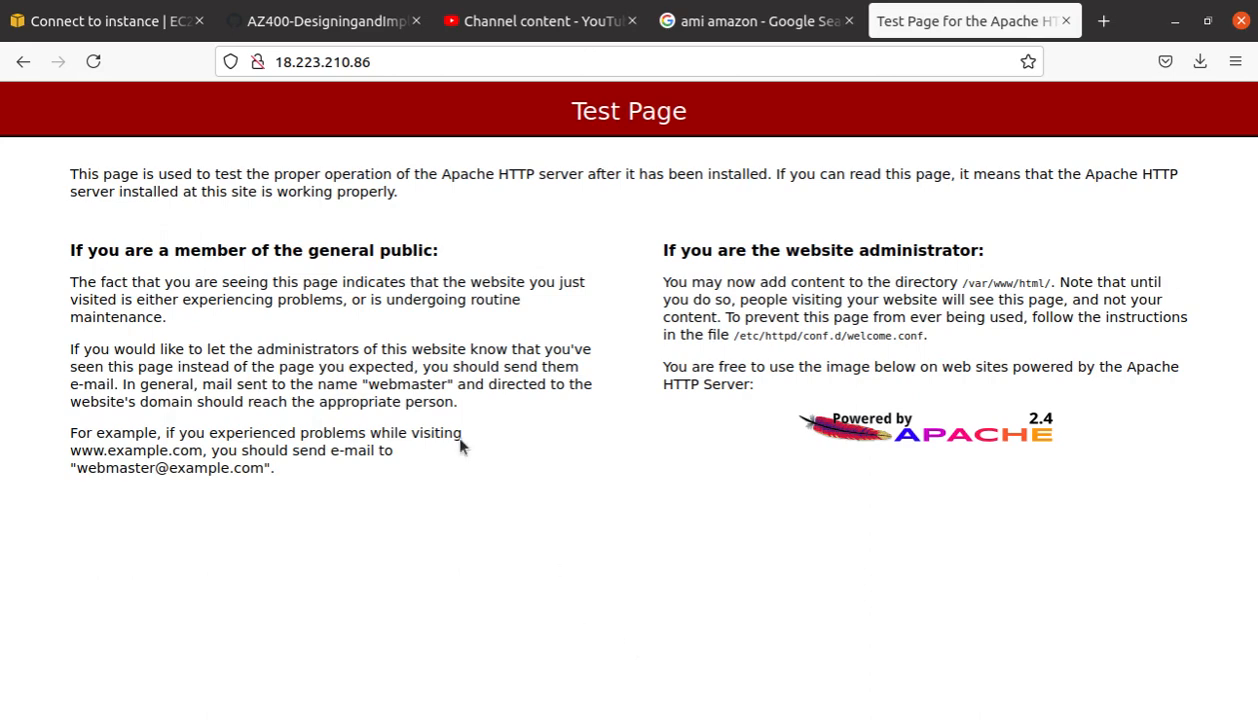
click(84, 22)
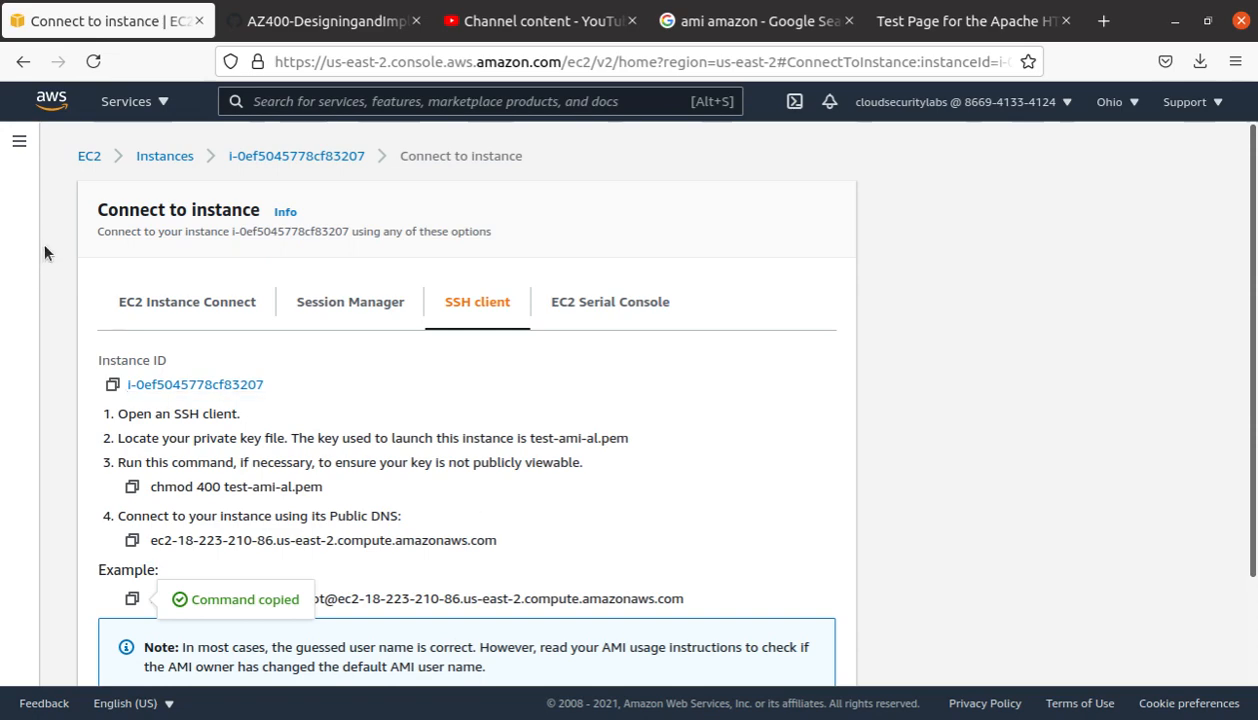
Step: Confirm the web-server2 AMI is available, then view the Instances list with both instances running
click(89, 157)
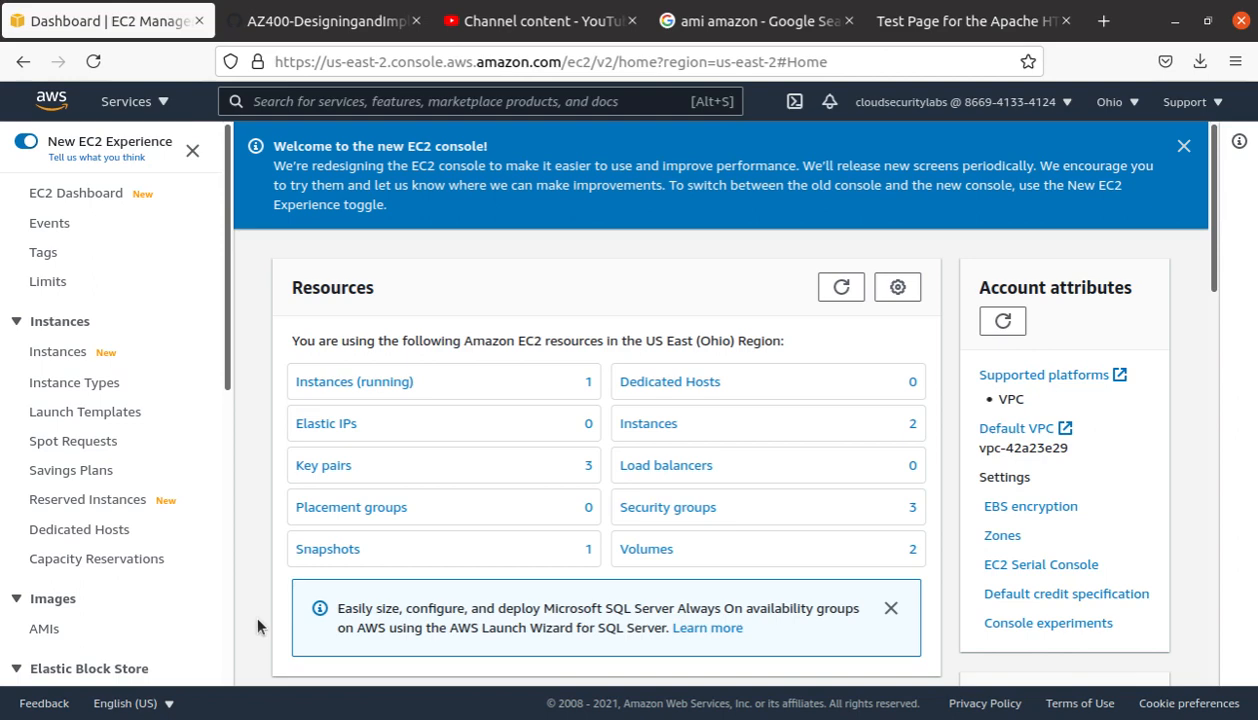
scroll(203, 580, down, 3)
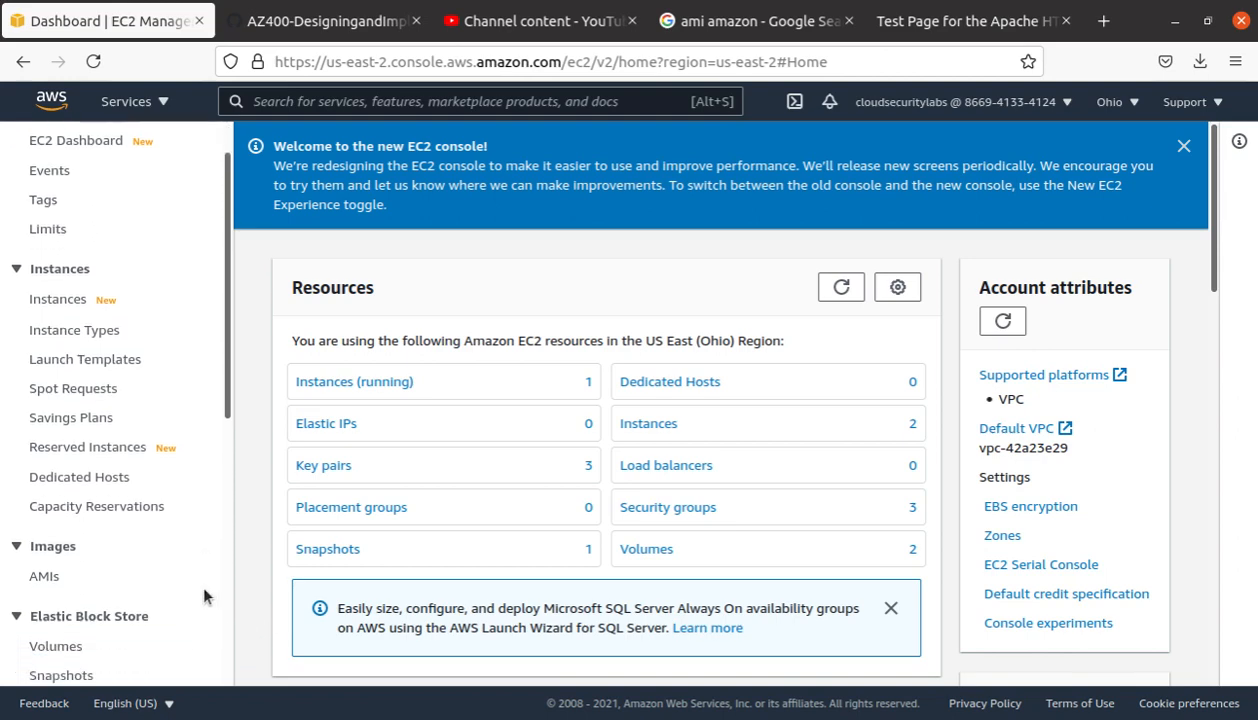
scroll(198, 587, up, 1)
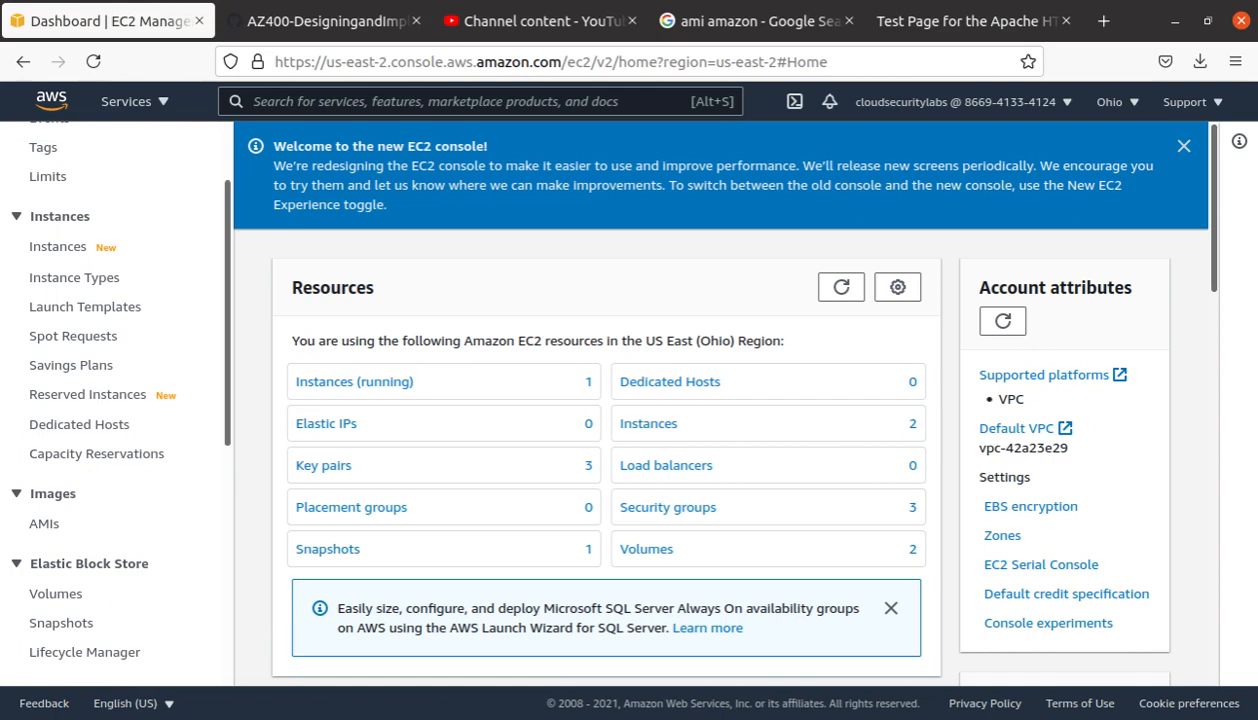
click(44, 524)
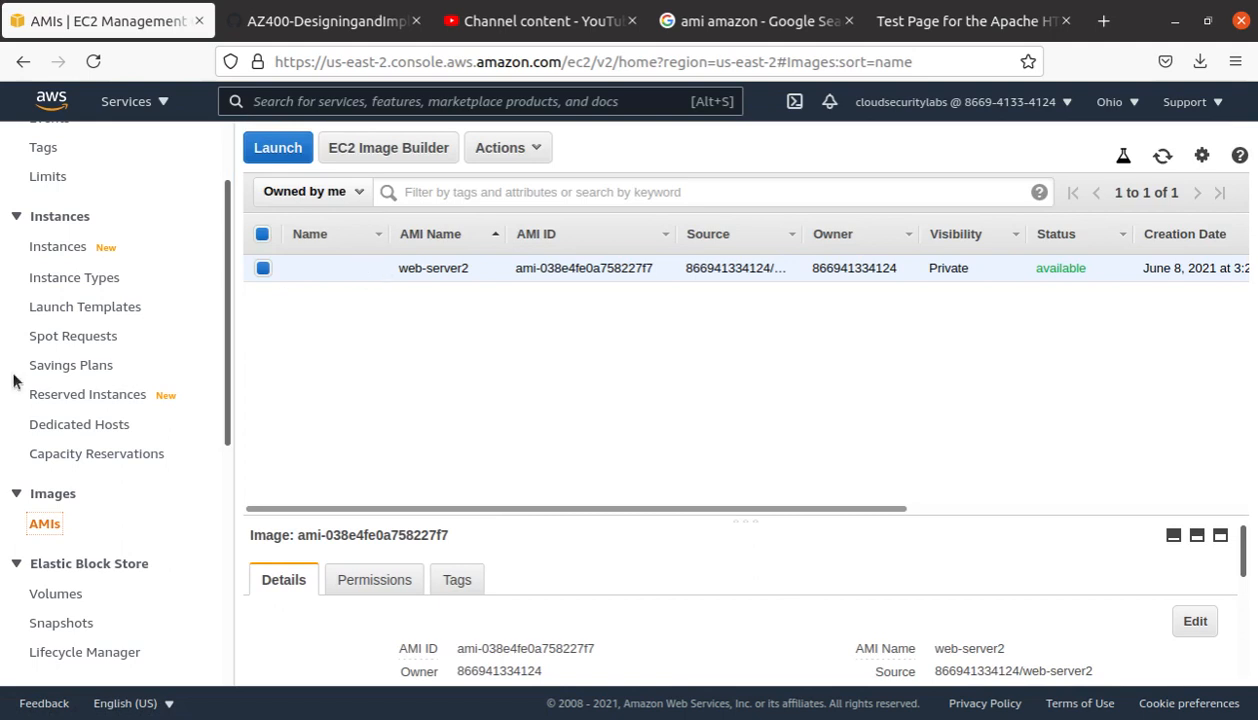
click(58, 250)
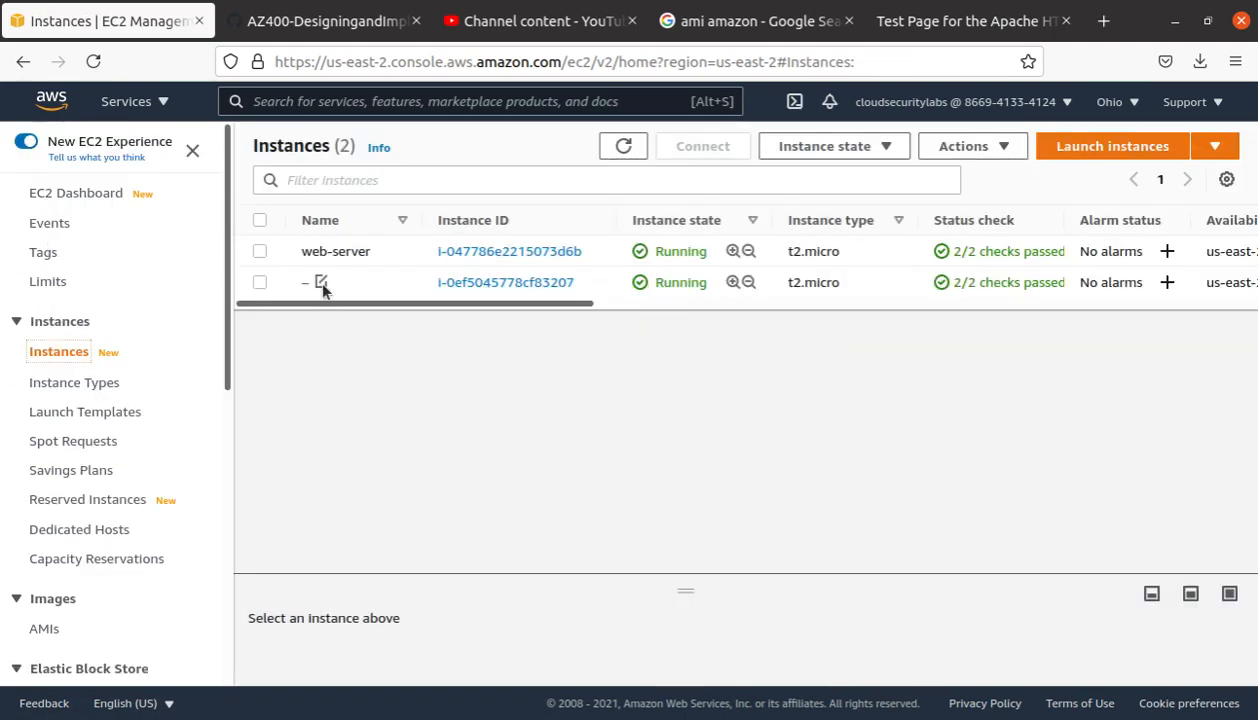
Step: Name the unnamed second instance 'web-server2' and also select the web-server instance
click(321, 283)
text(we)
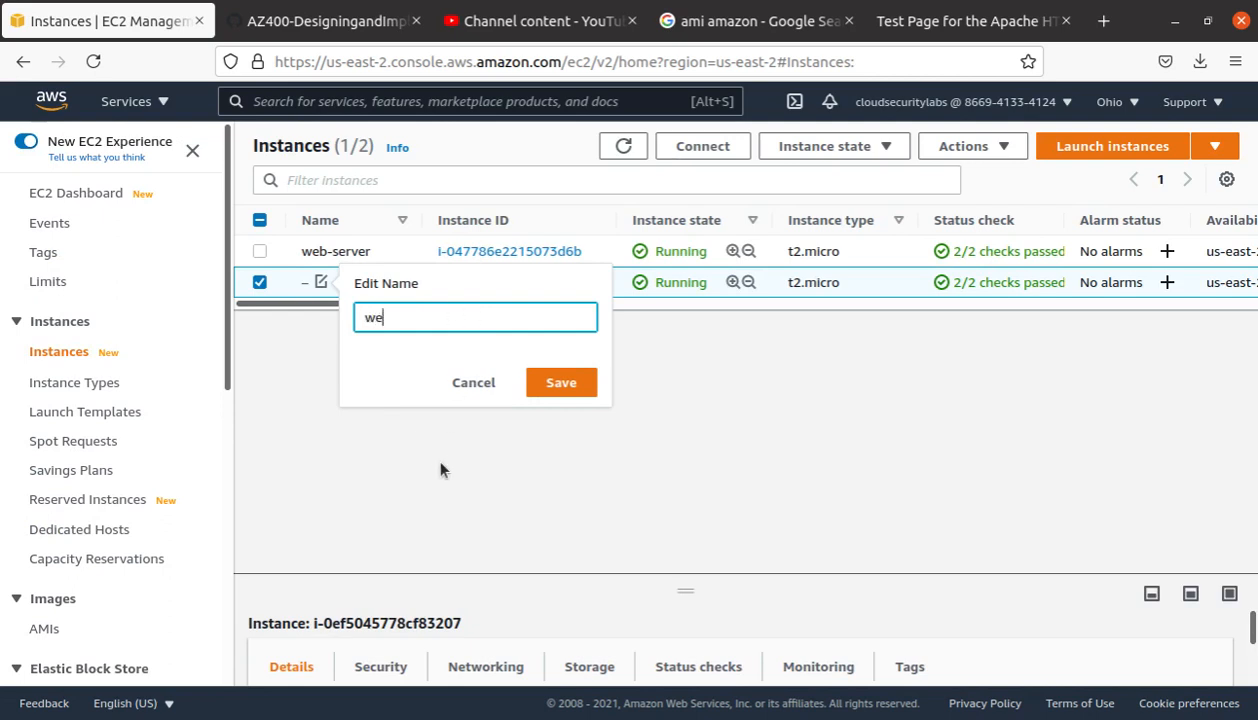
text(bserver2)
key(Left)
key(Left)
key(Left)
key(Left)
key(Left)
key(Left)
key(Left)
text(-)
click(563, 385)
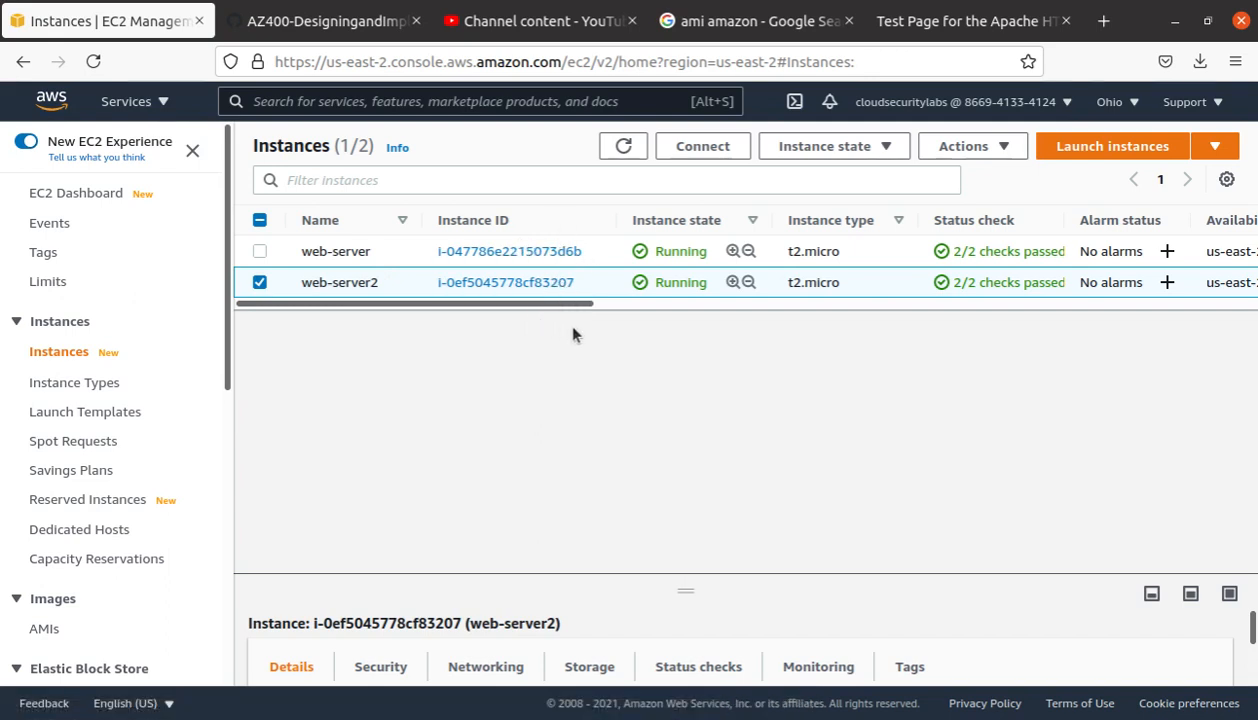
click(259, 251)
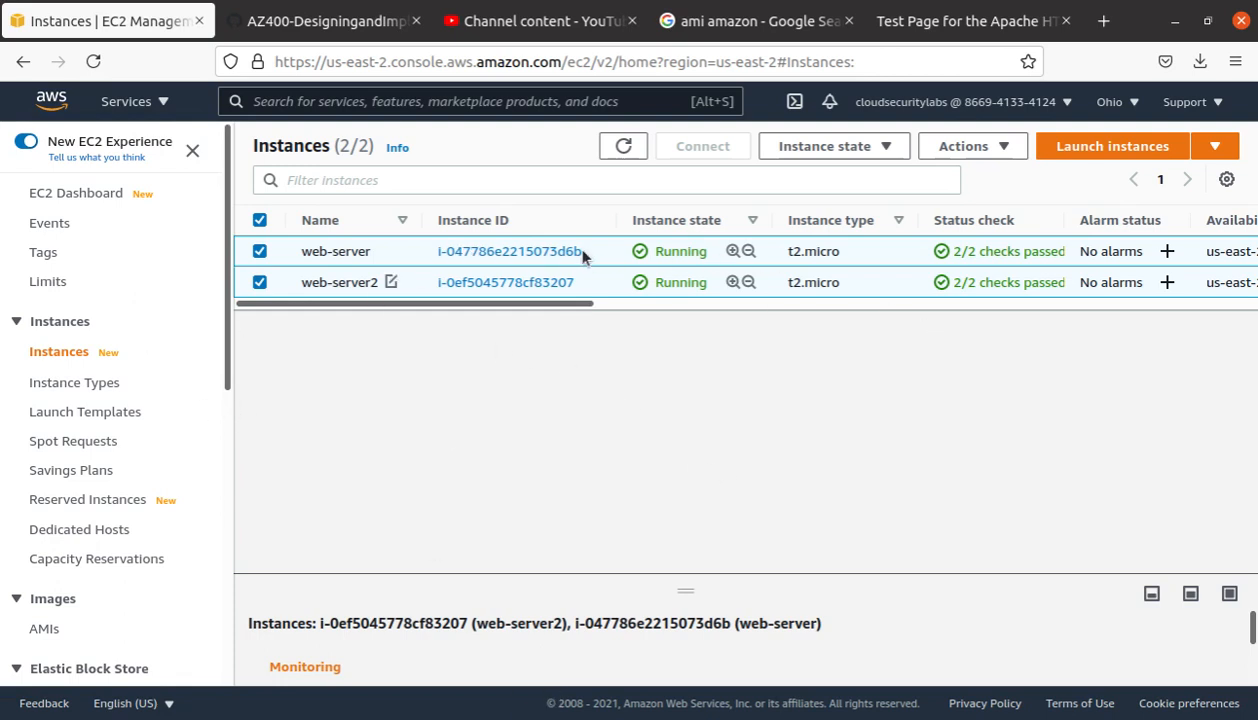
click(259, 282)
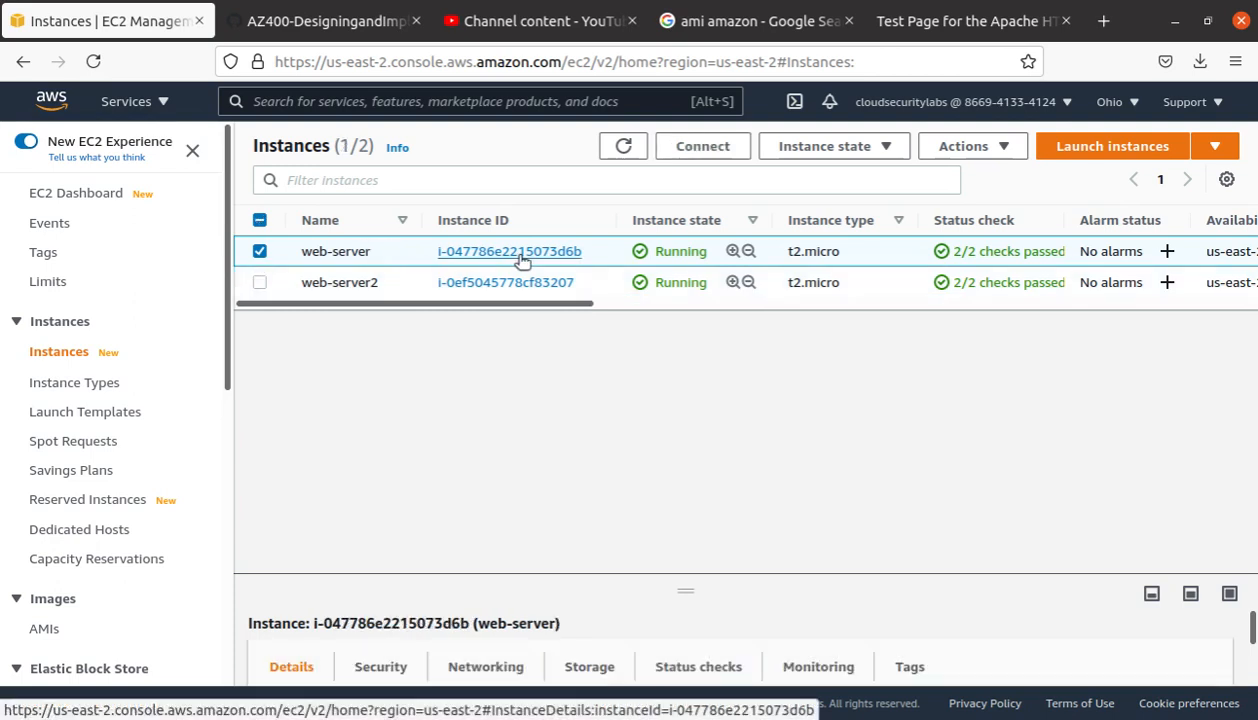
click(991, 152)
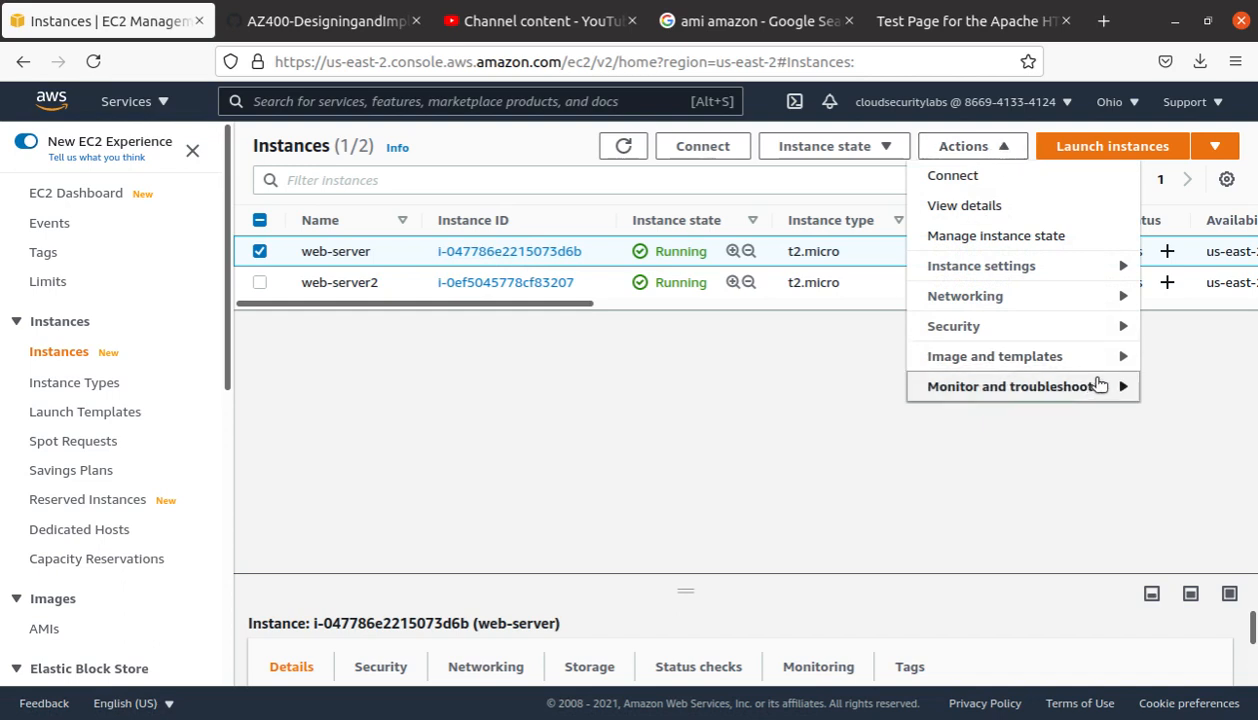
mouse_move(1115, 362)
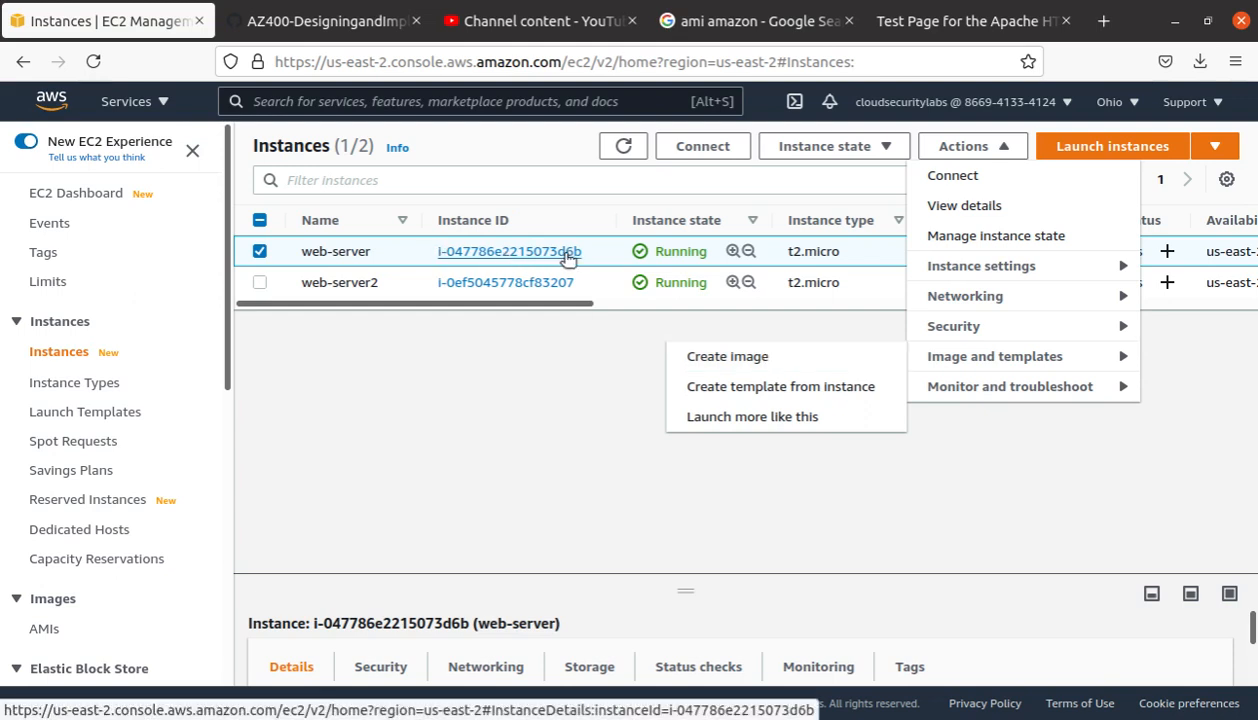
click(545, 428)
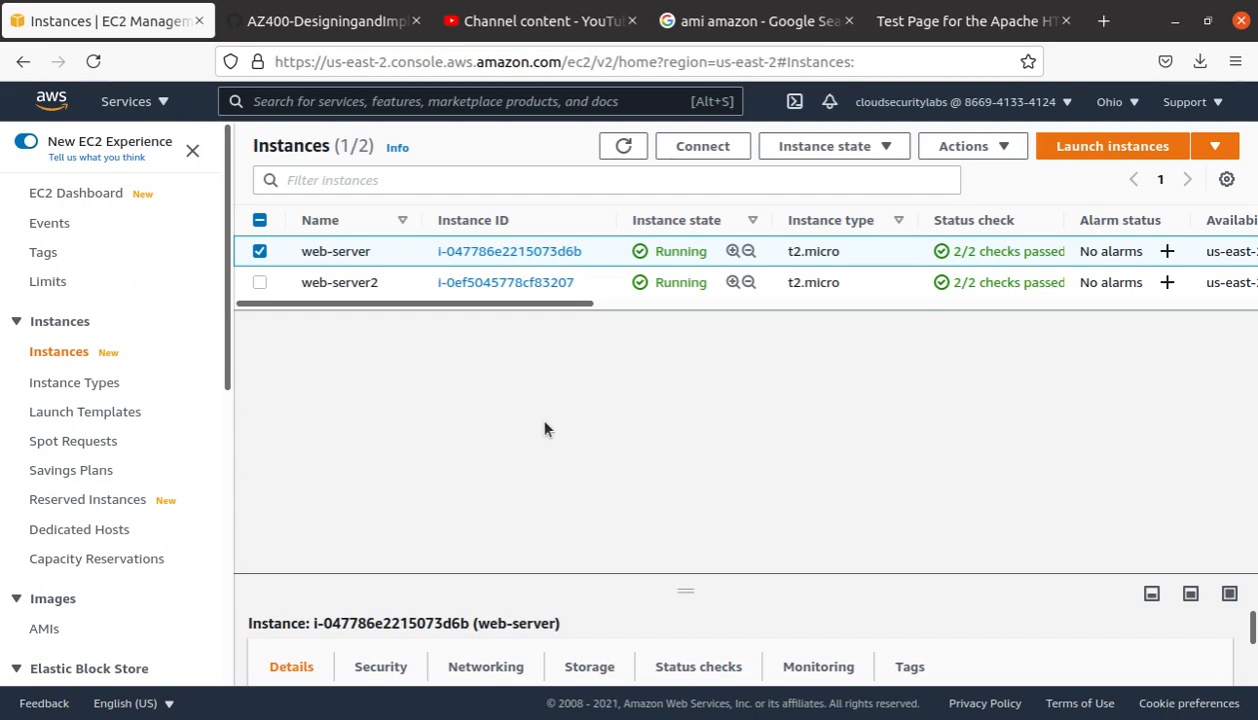
click(1, 294)
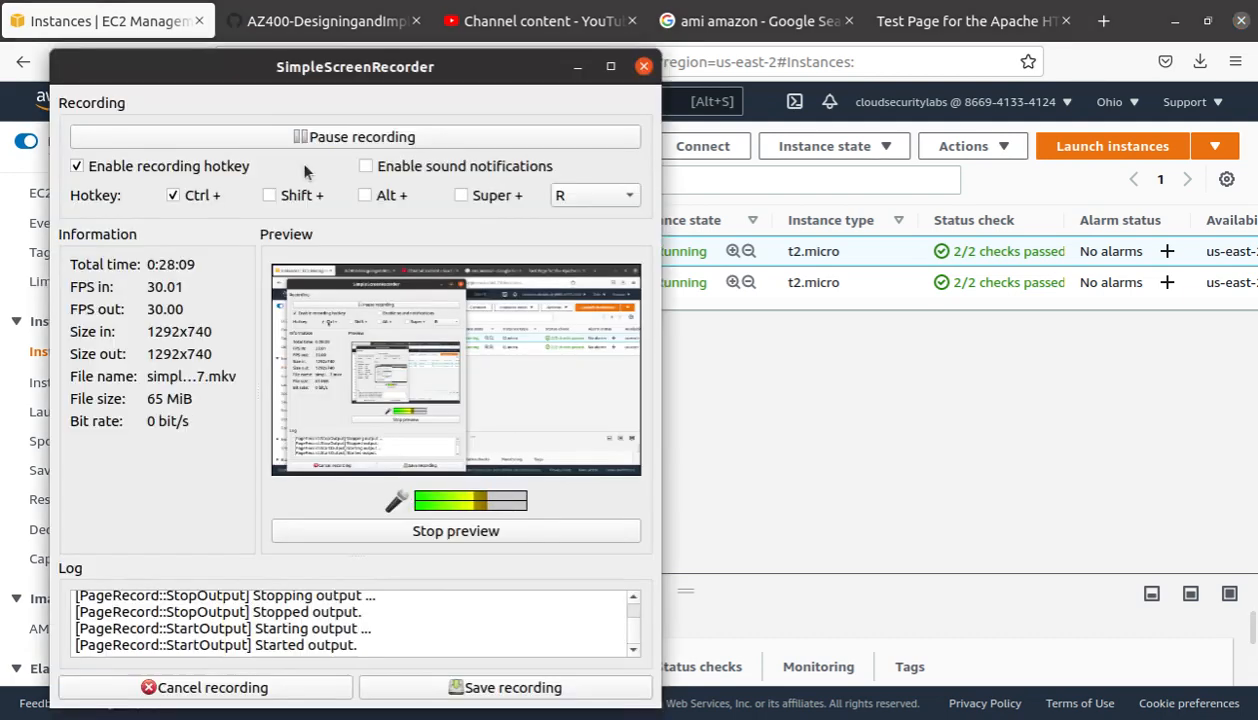